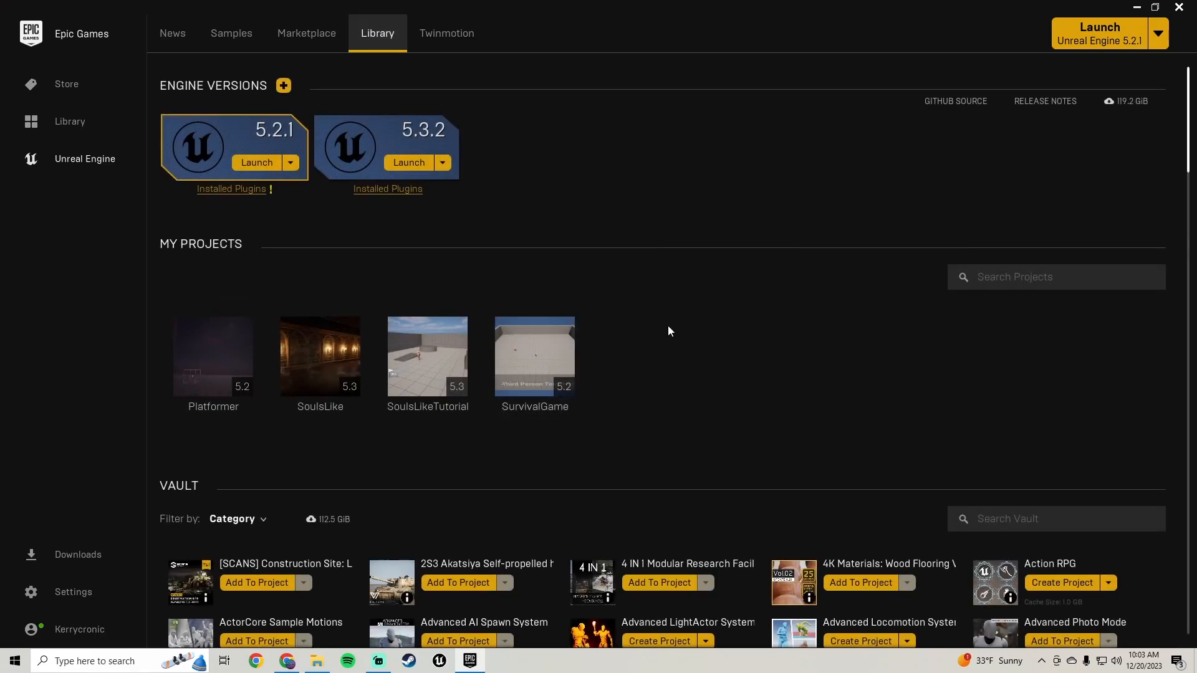
# - Look through the projects and vault assets in the Unreal Engine library of the Epic Games Launcher
pyautogui.scroll(-5, 672, 328)
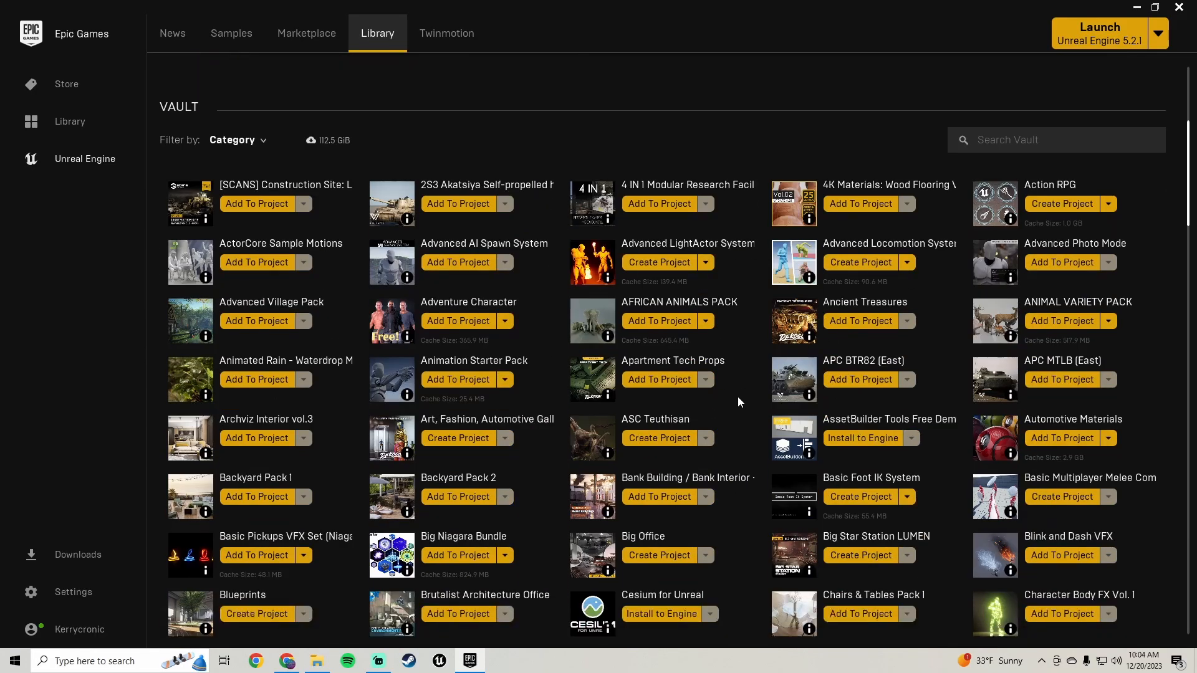
pyautogui.scroll(-2, 750, 427)
pyautogui.scroll(2, 758, 439)
pyautogui.scroll(3, 758, 423)
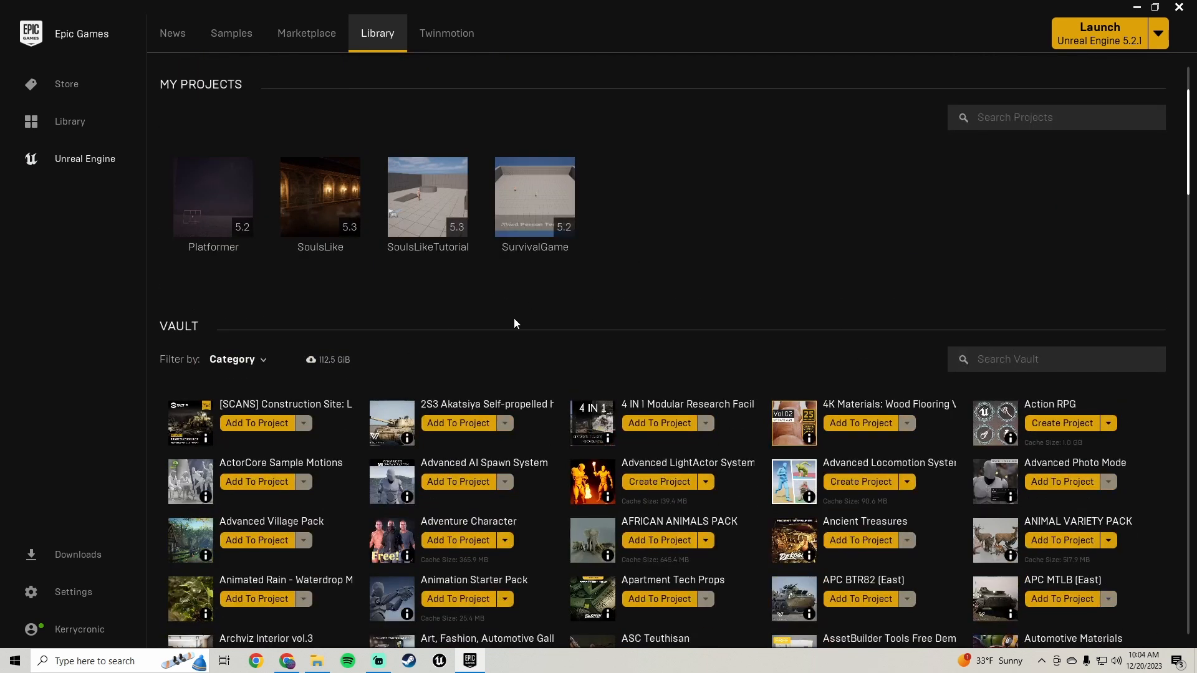
pyautogui.scroll(1, 625, 299)
pyautogui.scroll(-1, 642, 265)
pyautogui.scroll(-1, 641, 265)
pyautogui.scroll(1, 641, 263)
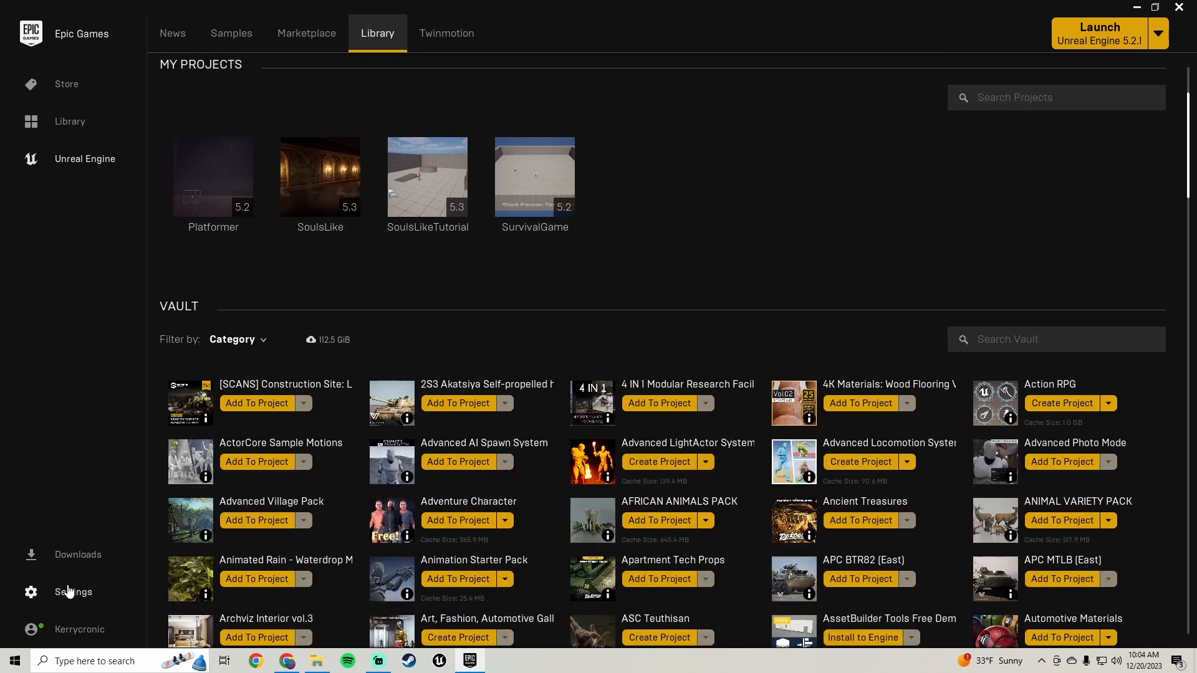
pyautogui.scroll(-1, 568, 417)
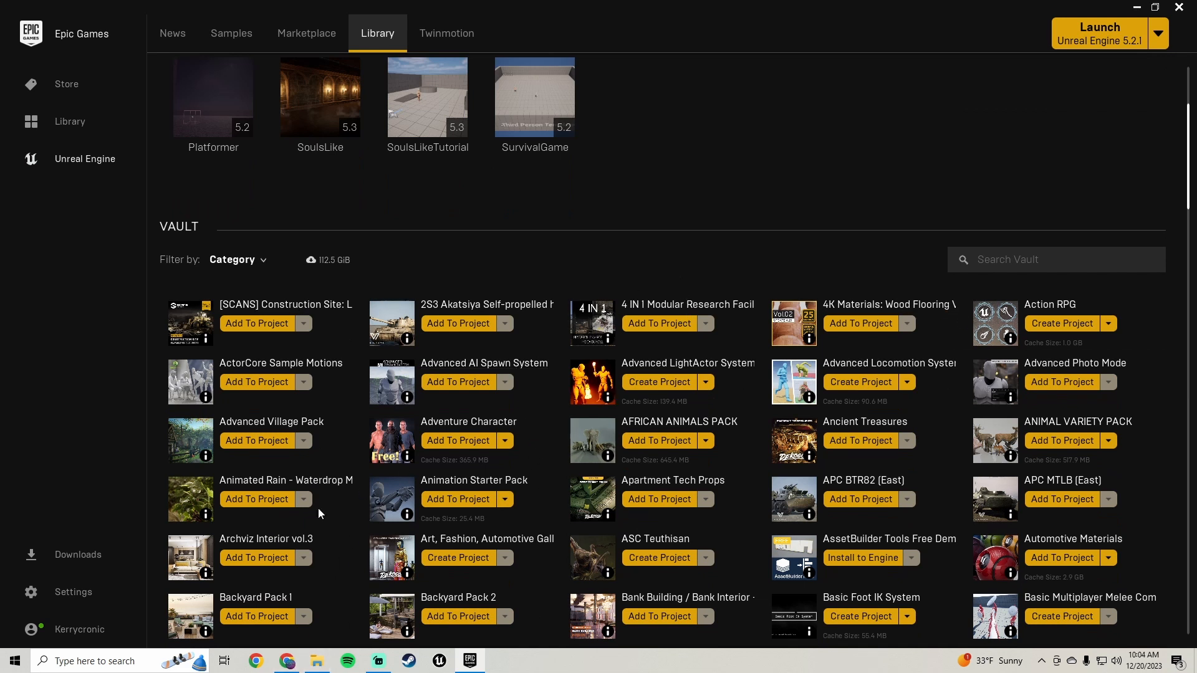
# - In File Explorer, examine the VaultCache folder under Documents, Unreal Projects, DerivedDataCache, and close the window
pyautogui.click(318, 662)
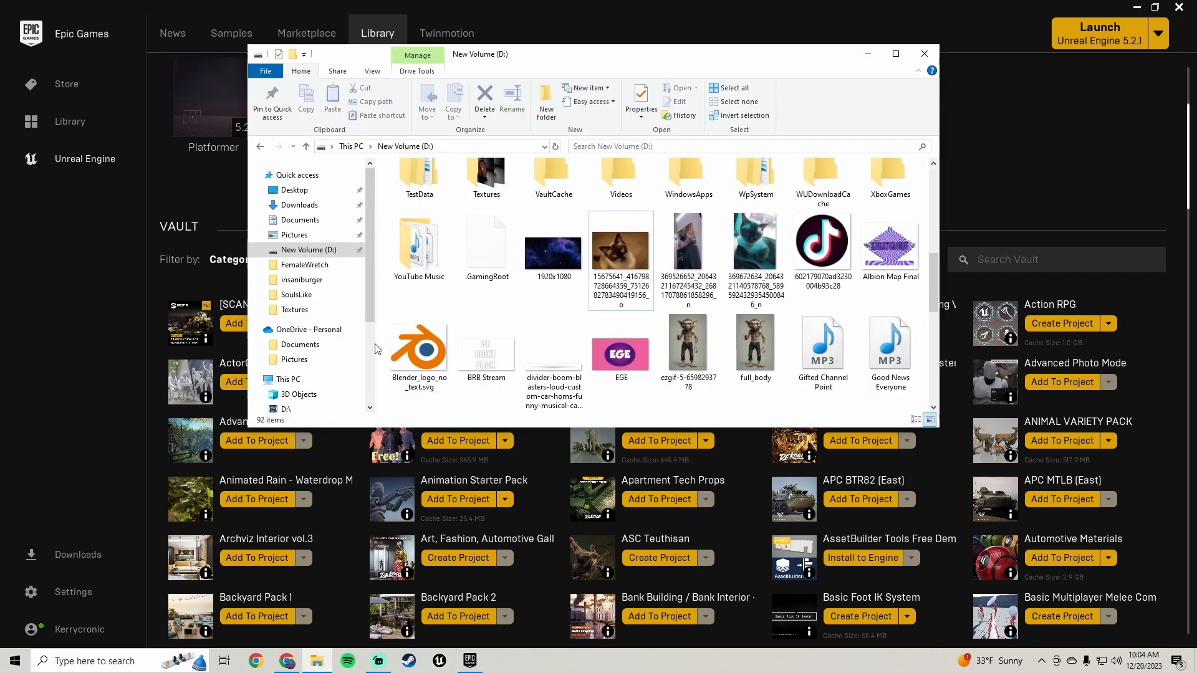
pyautogui.click(301, 221)
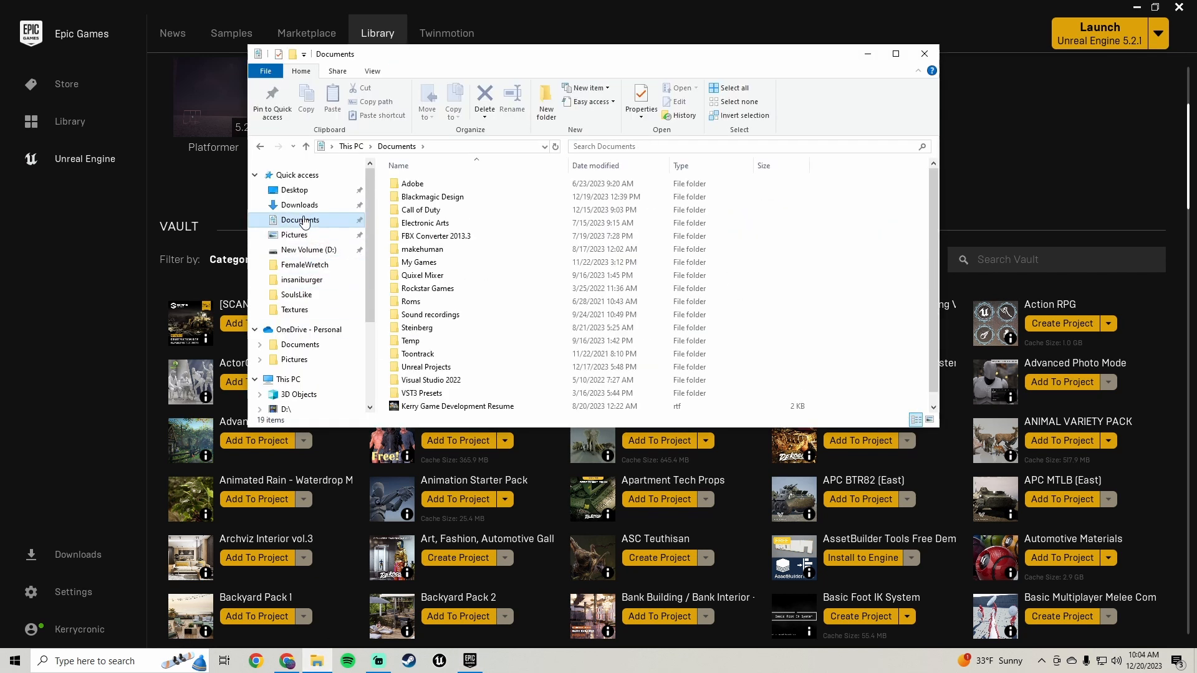
pyautogui.scroll(-1, 458, 277)
pyautogui.doubleClick(421, 359)
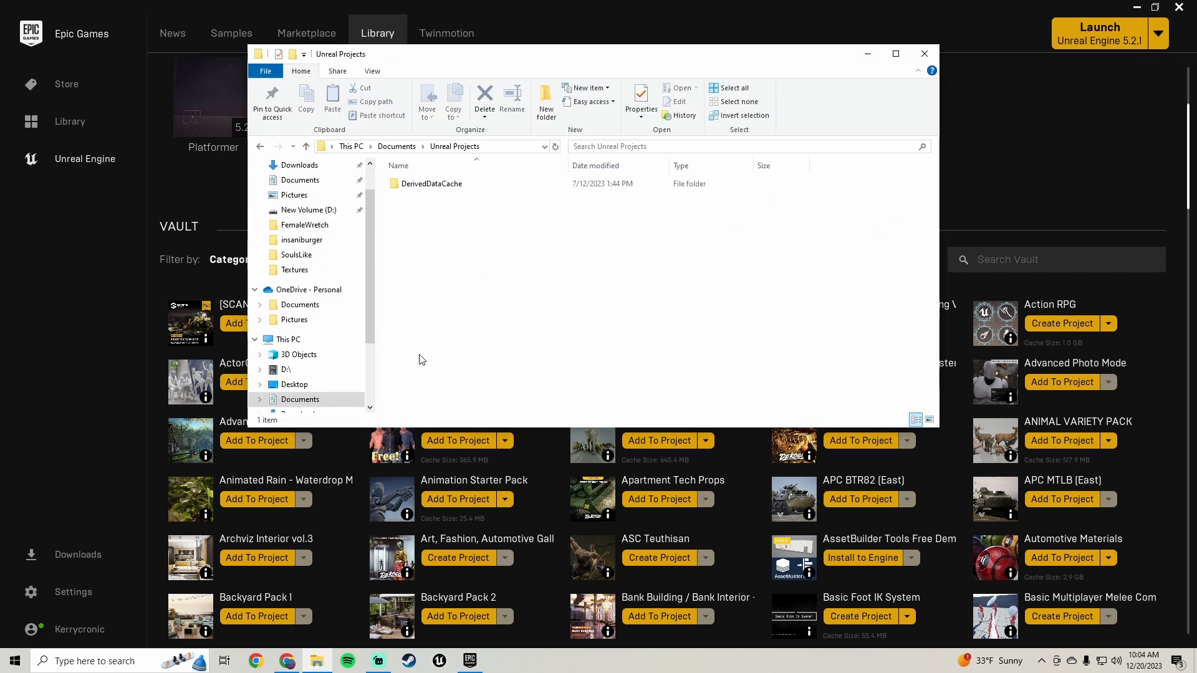
pyautogui.doubleClick(423, 184)
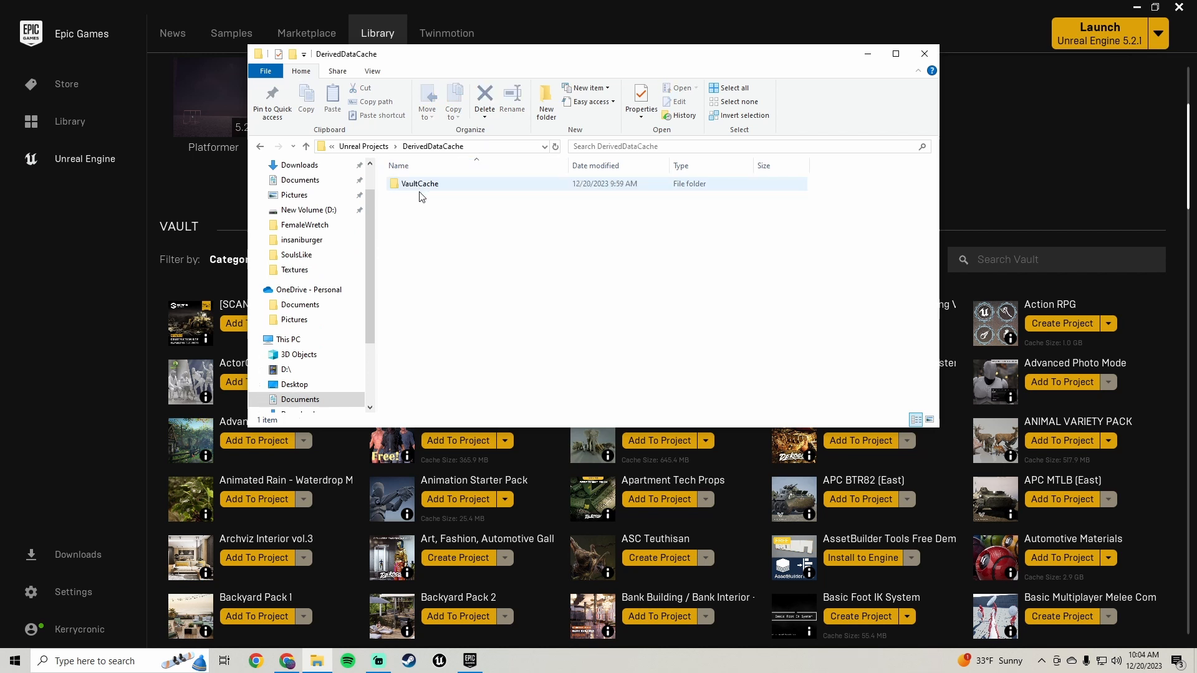
pyautogui.click(426, 187)
pyautogui.doubleClick(427, 187)
pyautogui.scroll(-2, 690, 245)
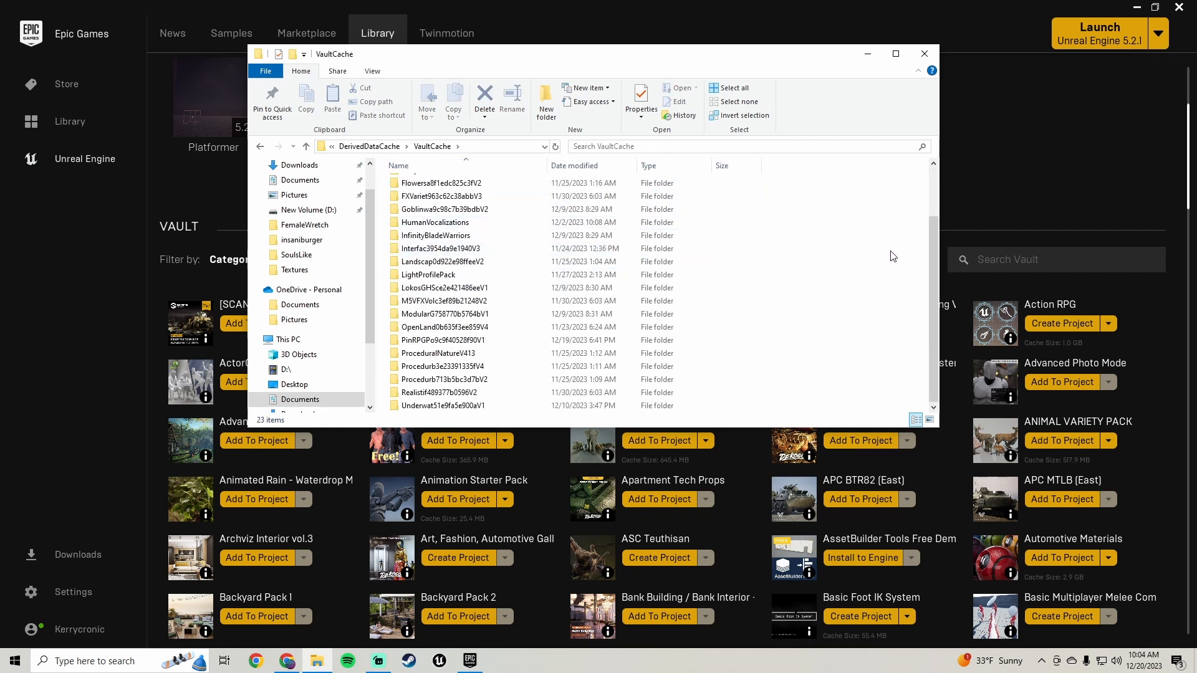
pyautogui.moveTo(938, 286); pyautogui.dragTo(915, 216)
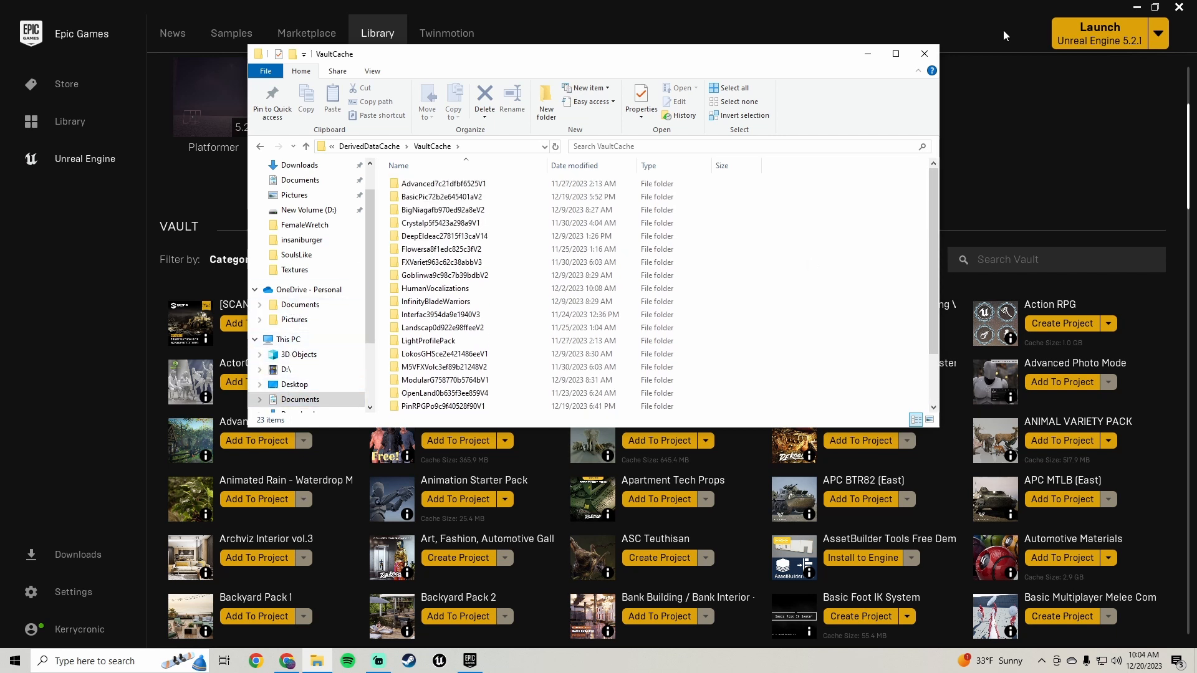
pyautogui.click(925, 54)
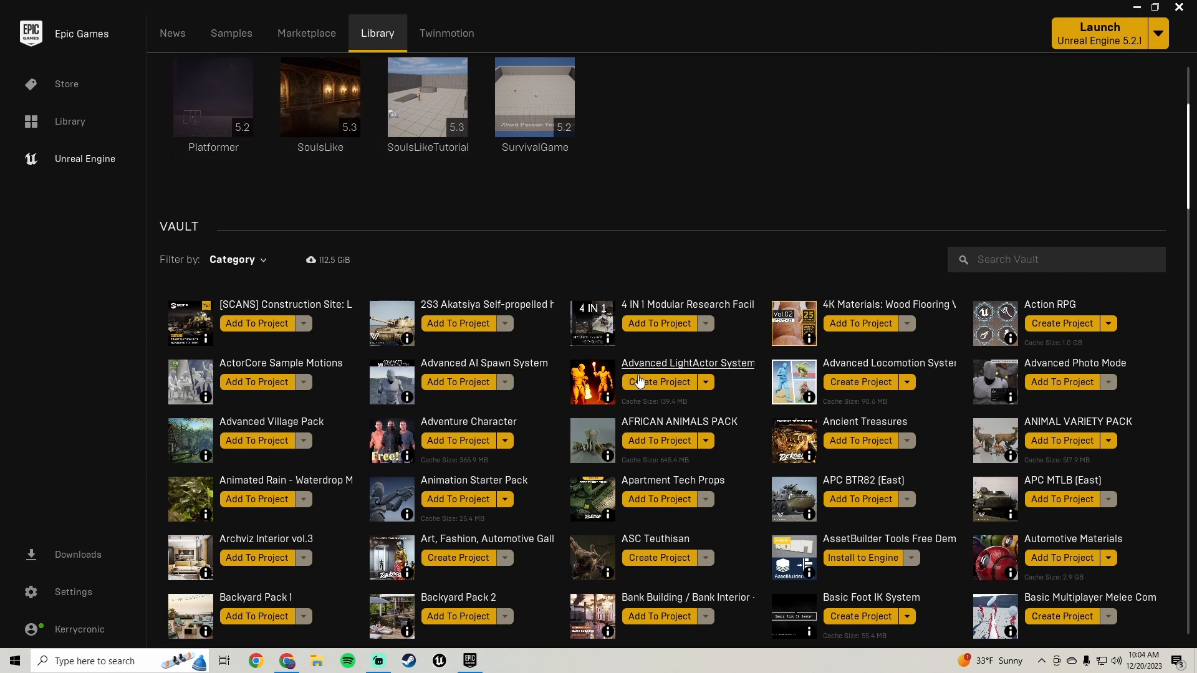
# - Set the launcher's vault cache location to the D:/ drive, apply it, and return to the library
pyautogui.click(77, 592)
pyautogui.scroll(-4, 342, 393)
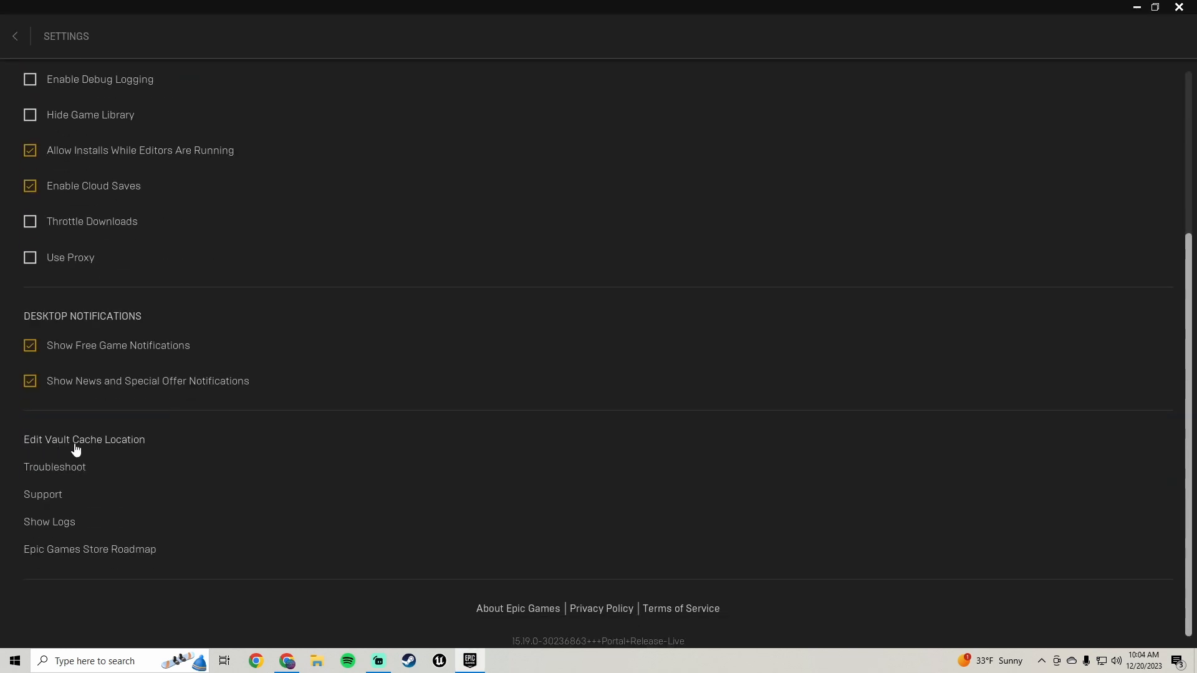
pyautogui.click(96, 440)
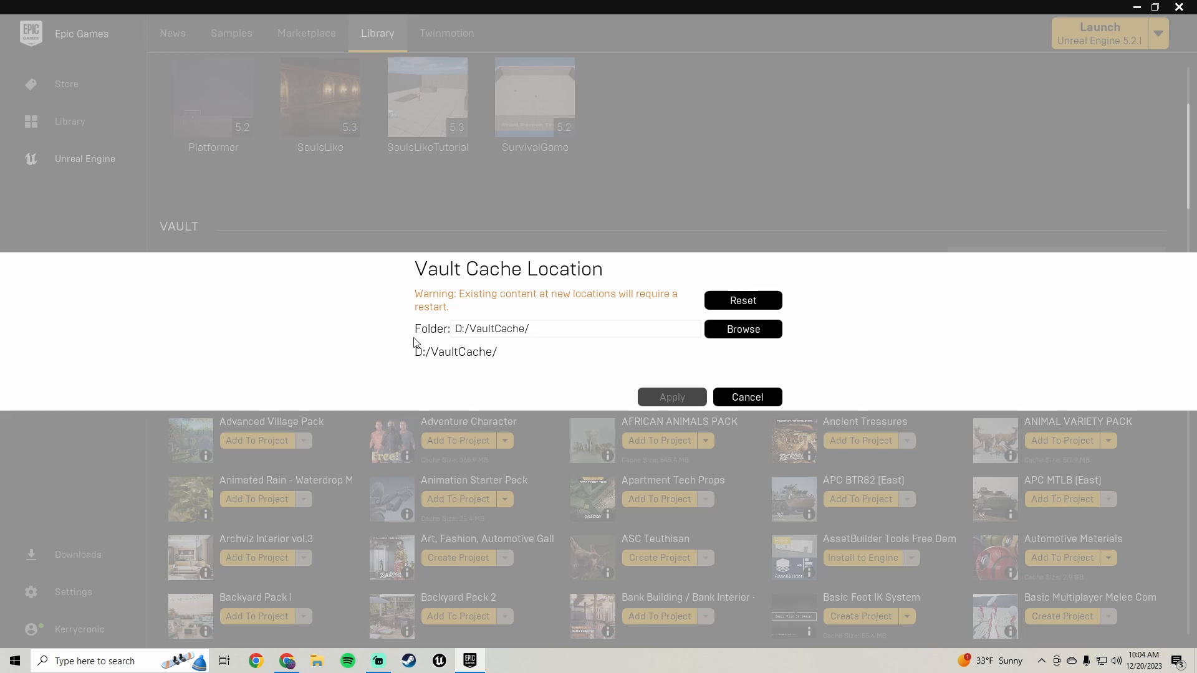
pyautogui.click(735, 328)
pyautogui.click(53, 313)
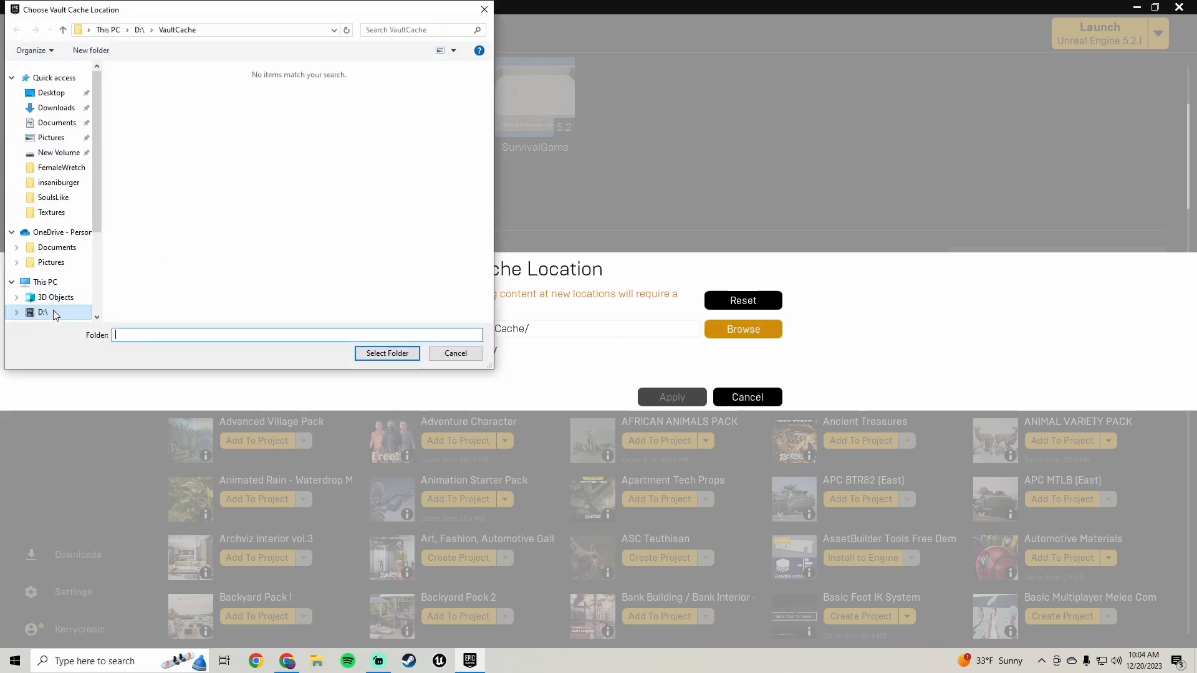
pyautogui.scroll(-1, 53, 313)
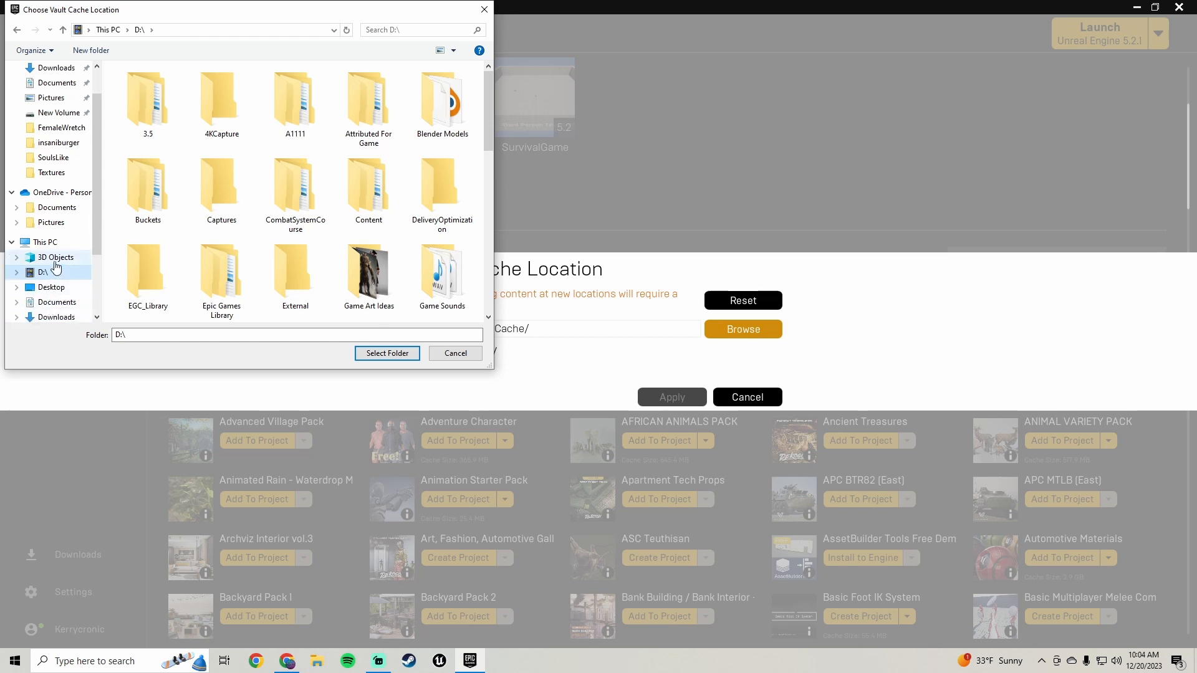
pyautogui.click(392, 353)
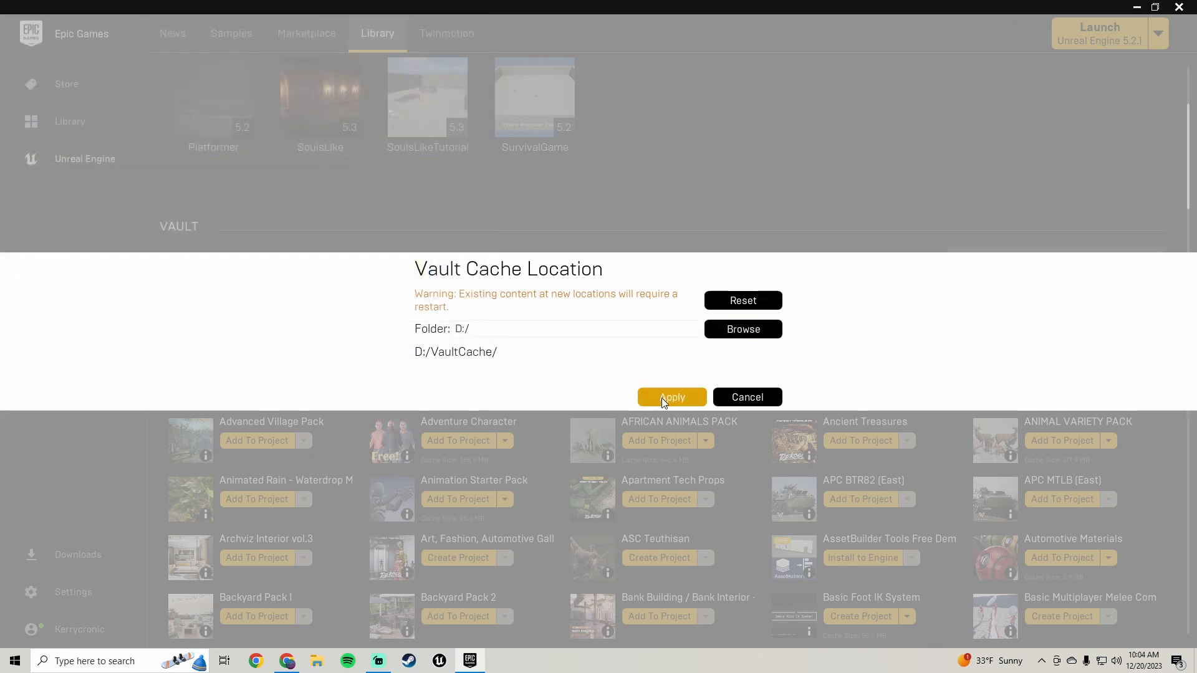
pyautogui.click(671, 391)
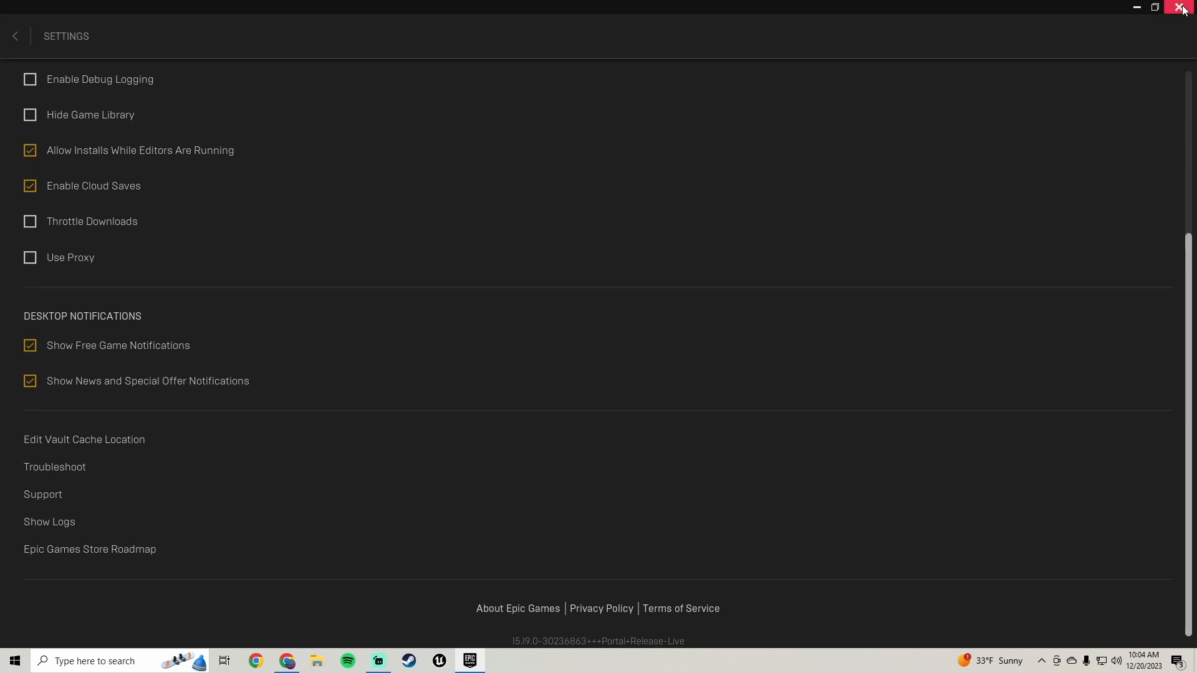
pyautogui.click(15, 37)
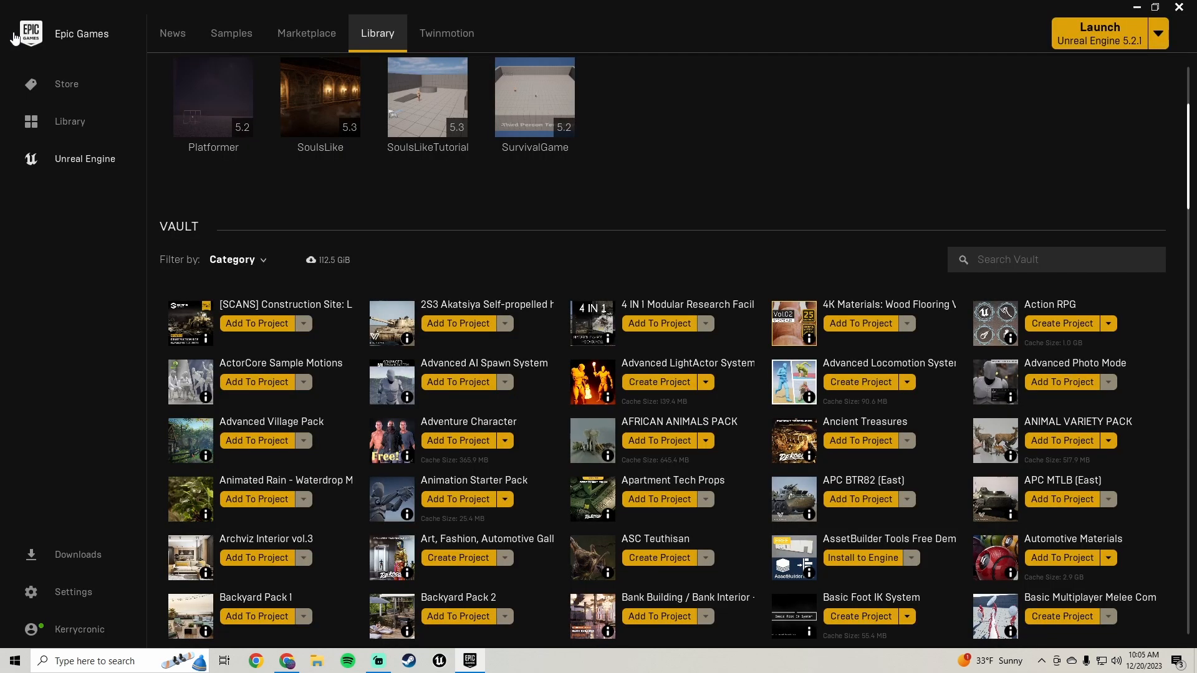
# - Search the vault for "medi" and add the Medieval Dungeon pack to the SoulsLikeTutorial project
pyautogui.scroll(-1, 691, 248)
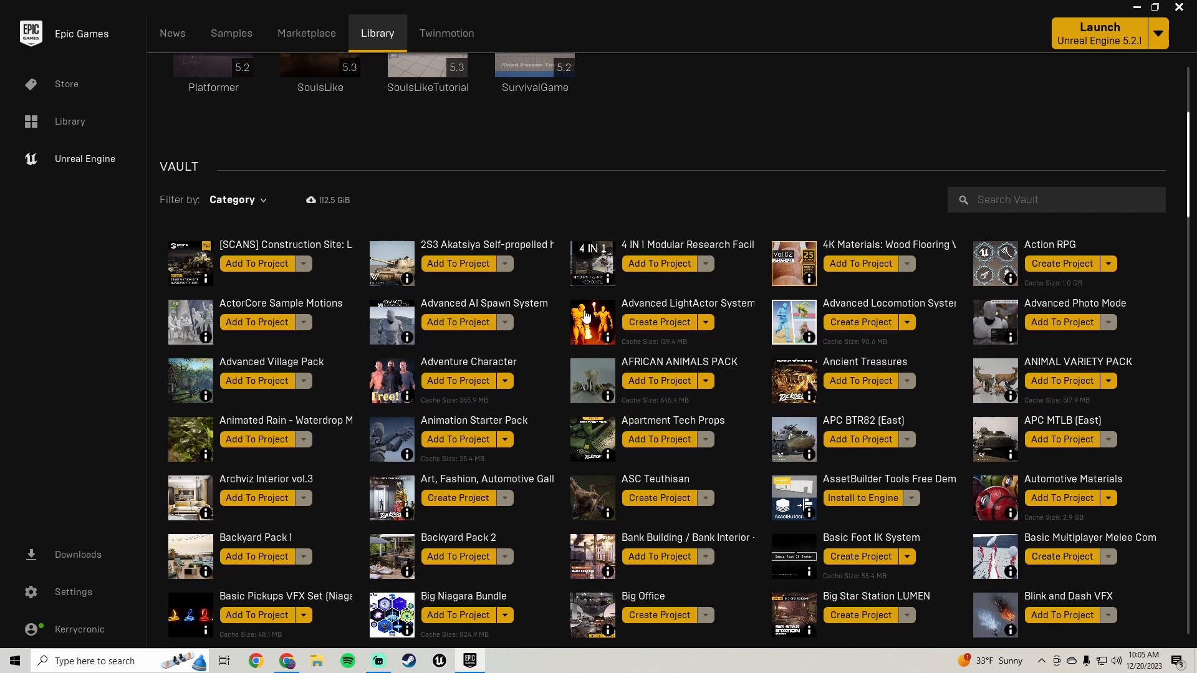
pyautogui.scroll(-1, 580, 312)
pyautogui.scroll(2, 527, 324)
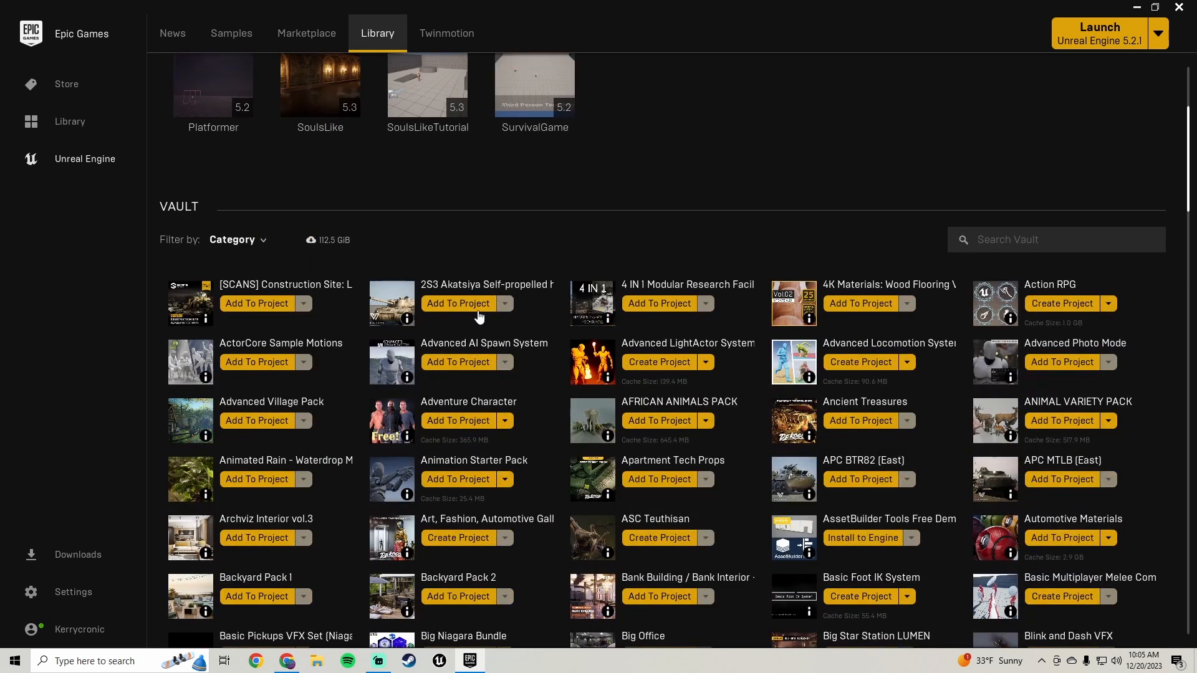
pyautogui.scroll(-2, 479, 318)
pyautogui.scroll(2, 962, 189)
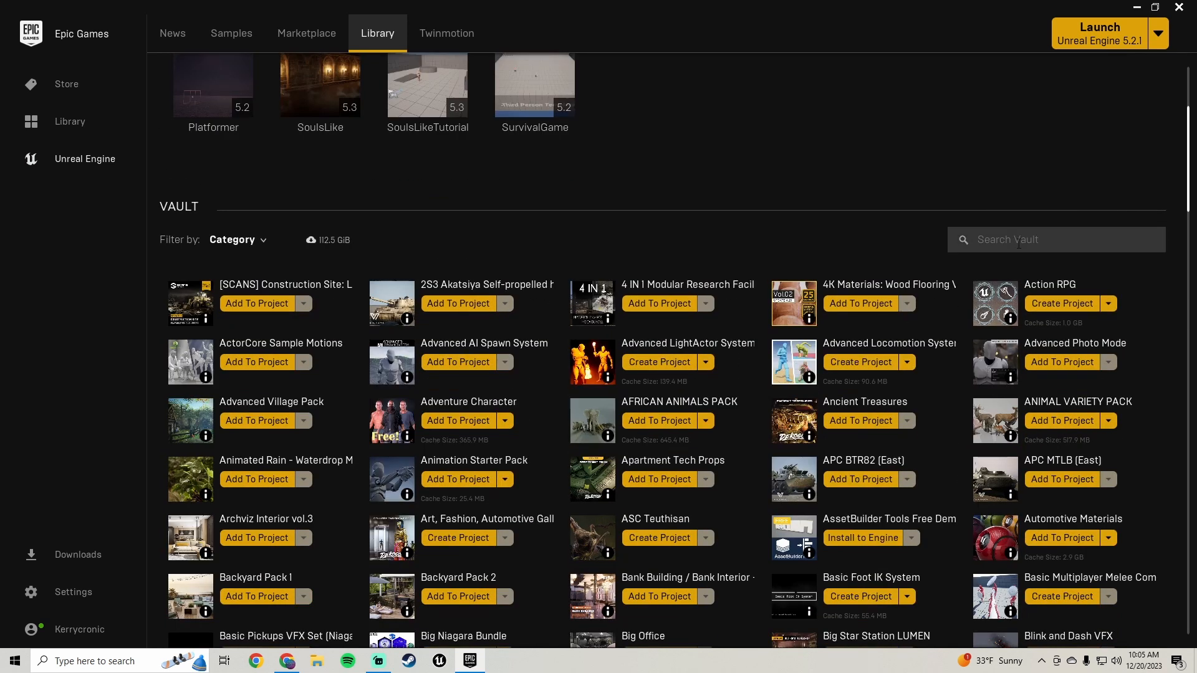
pyautogui.write('i')
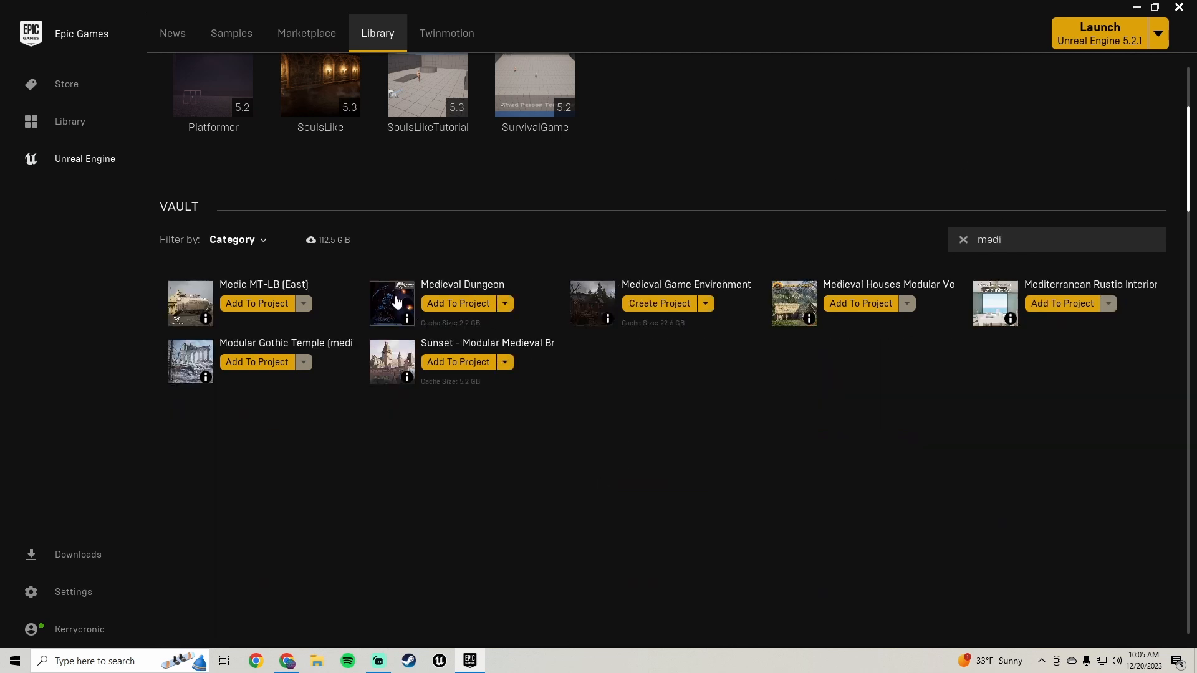
pyautogui.click(470, 311)
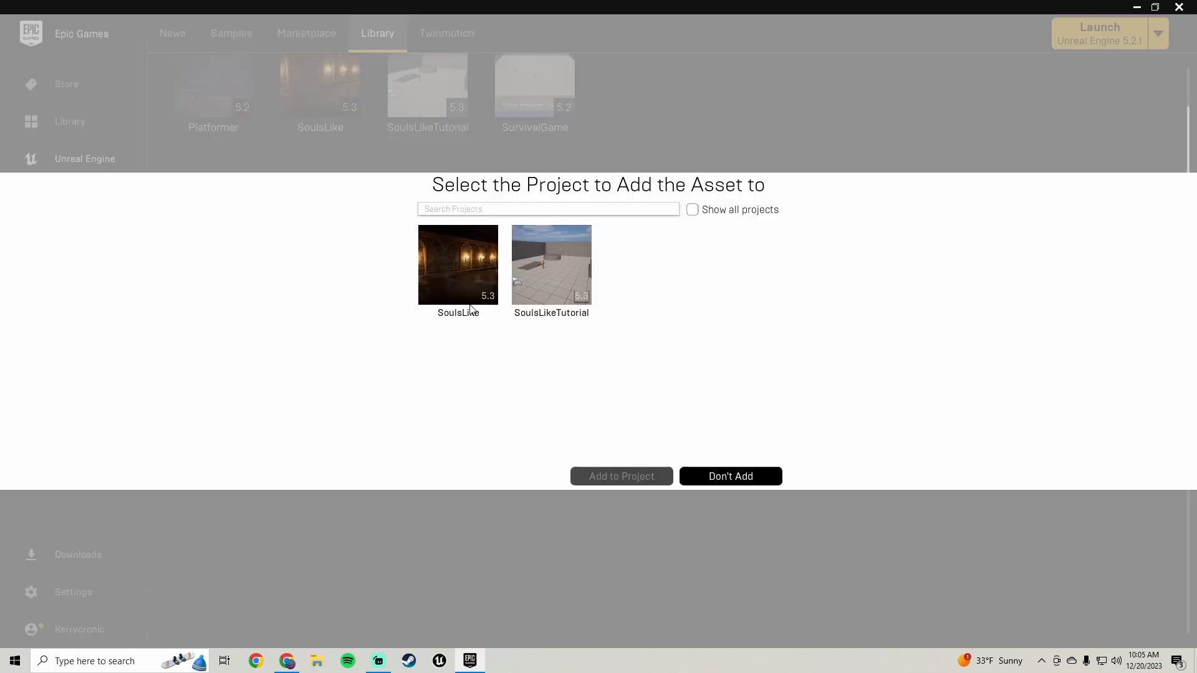
pyautogui.click(732, 475)
pyautogui.scroll(1, 394, 279)
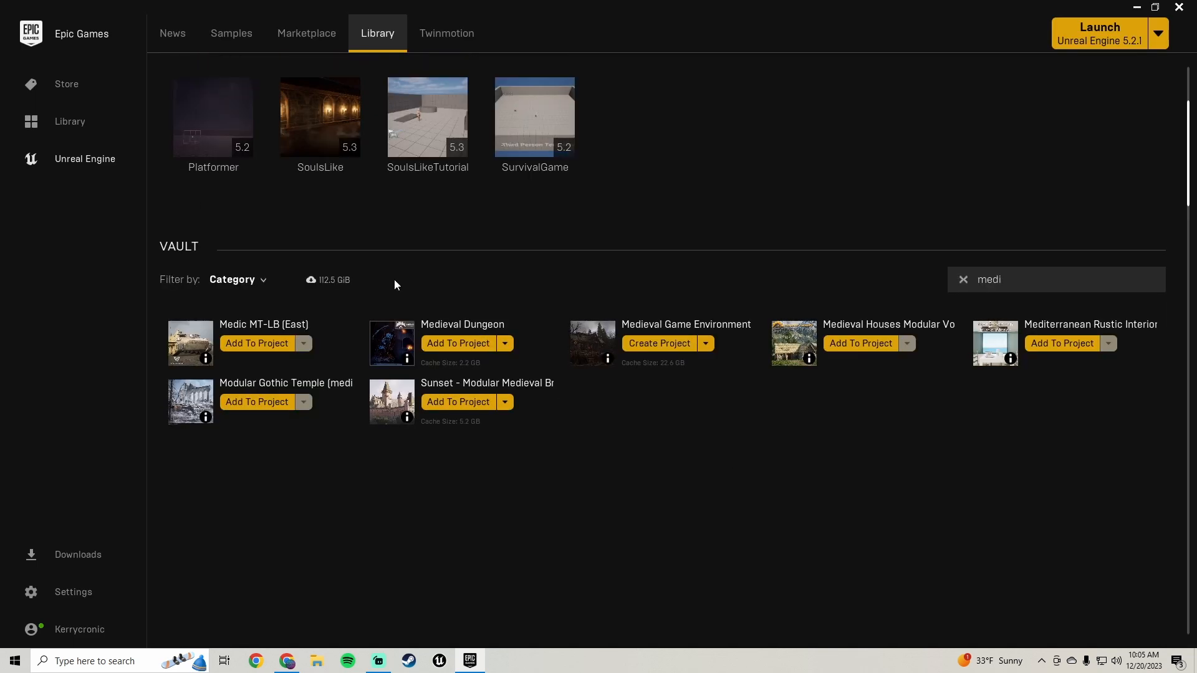
pyautogui.click(462, 346)
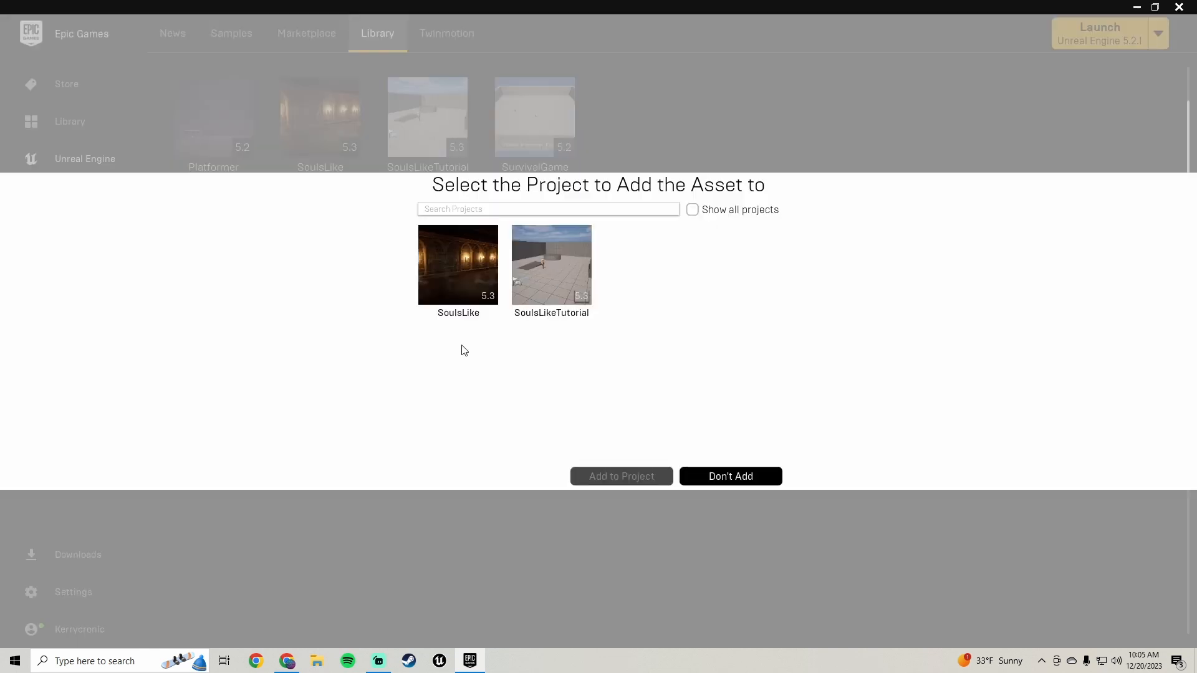
pyautogui.click(558, 318)
pyautogui.click(619, 477)
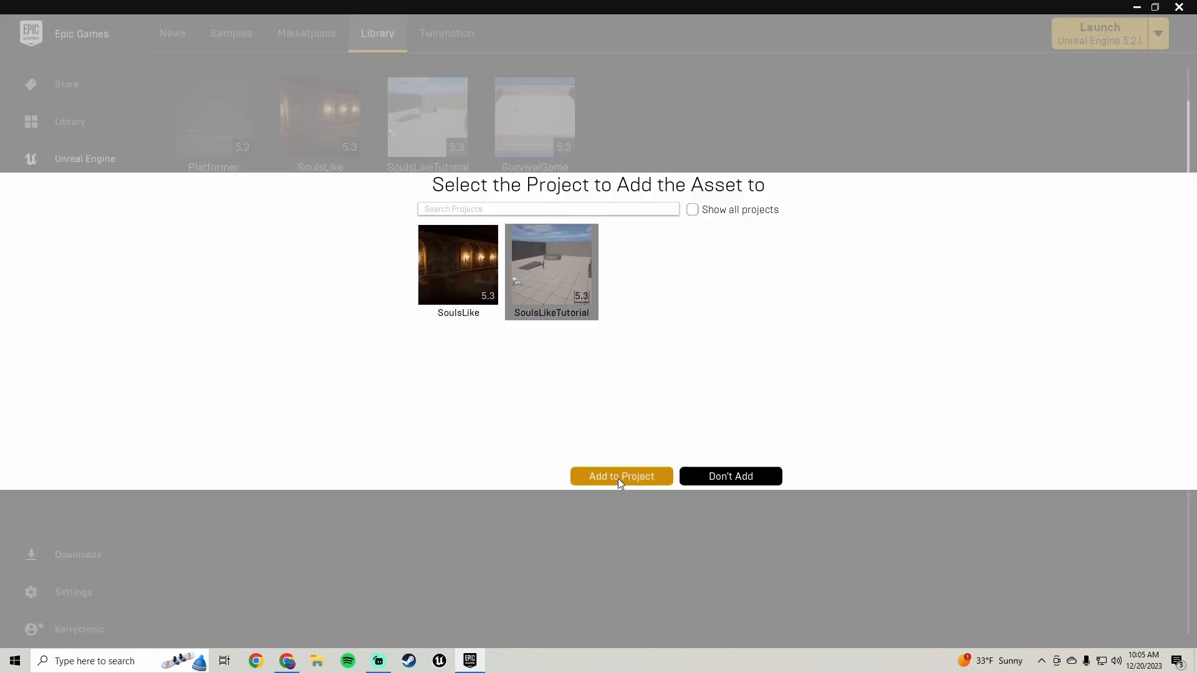
# - Search the vault for "infini" and add the Infinity Blade: Effects pack to the SoulsLikeTutorial project
pyautogui.click(1018, 281)
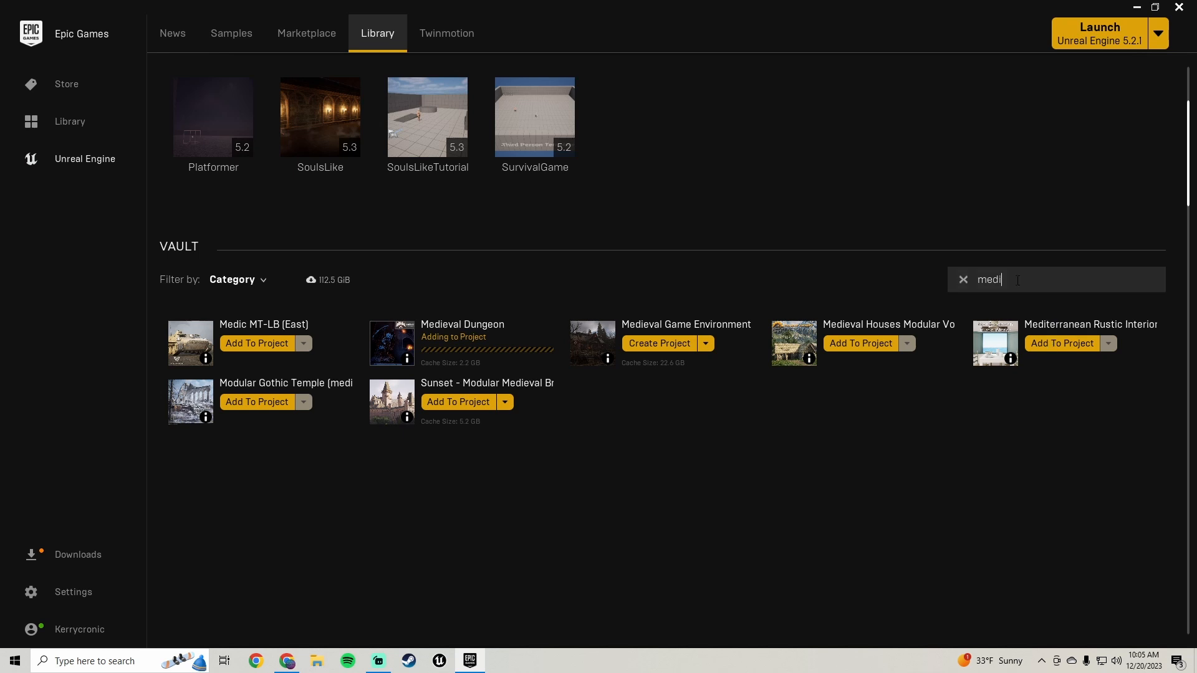
pyautogui.write('infini')
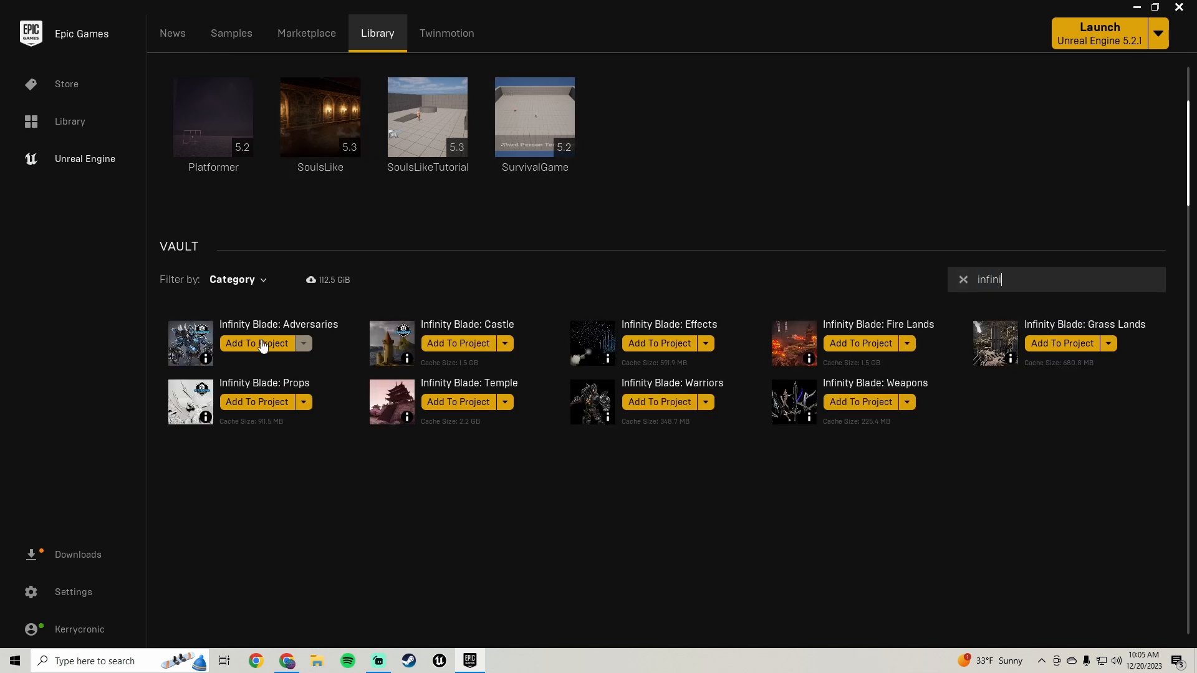
pyautogui.scroll(1, 669, 343)
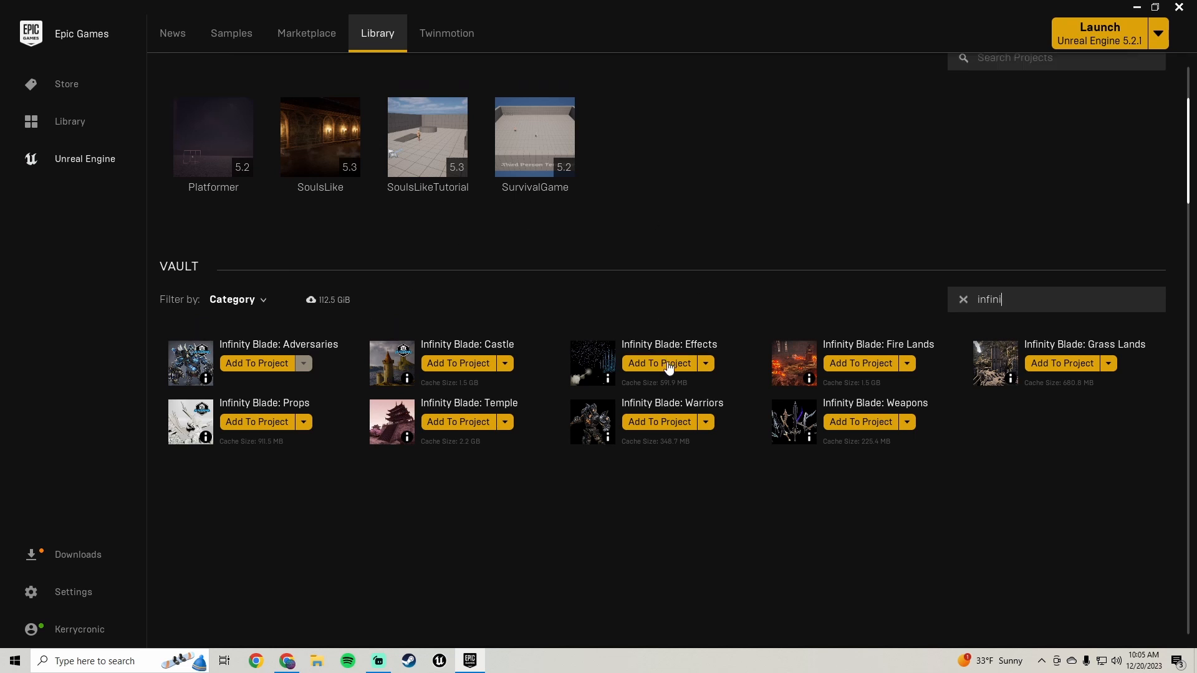
pyautogui.click(668, 365)
pyautogui.click(552, 288)
pyautogui.click(654, 291)
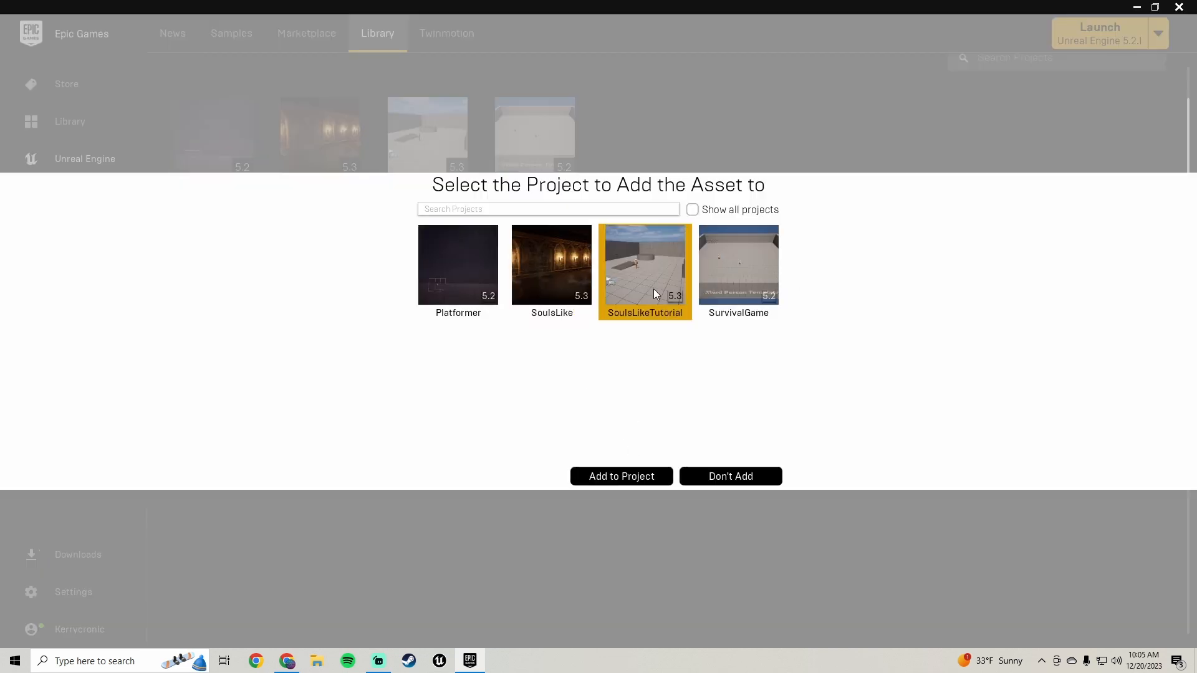
pyautogui.click(622, 476)
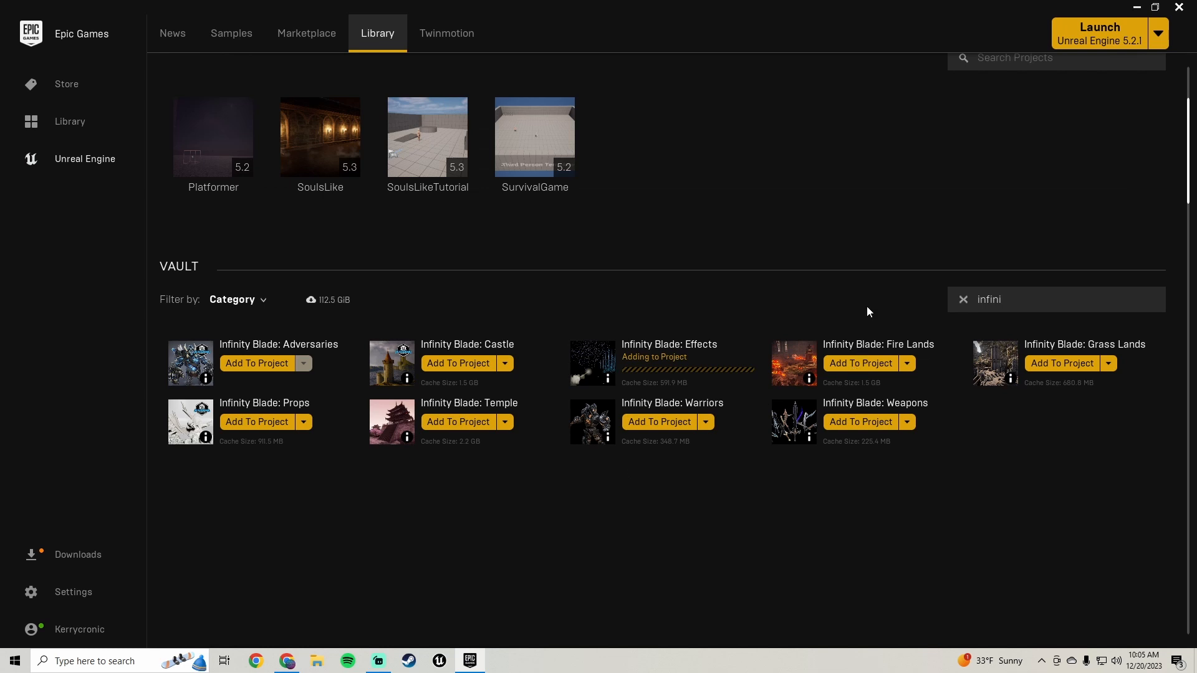
# - Add the Infinity Blade: Fire Lands and Infinity Blade: Castle packs to the SoulsLikeTutorial project
pyautogui.click(855, 364)
pyautogui.click(634, 272)
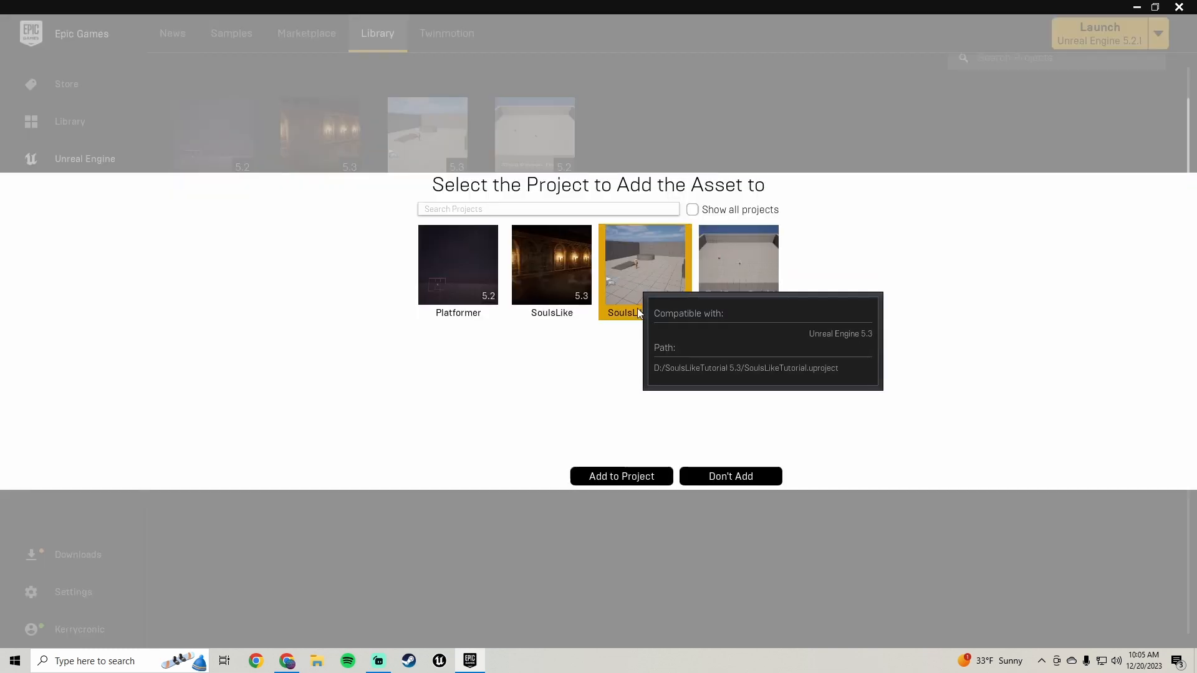
pyautogui.click(616, 473)
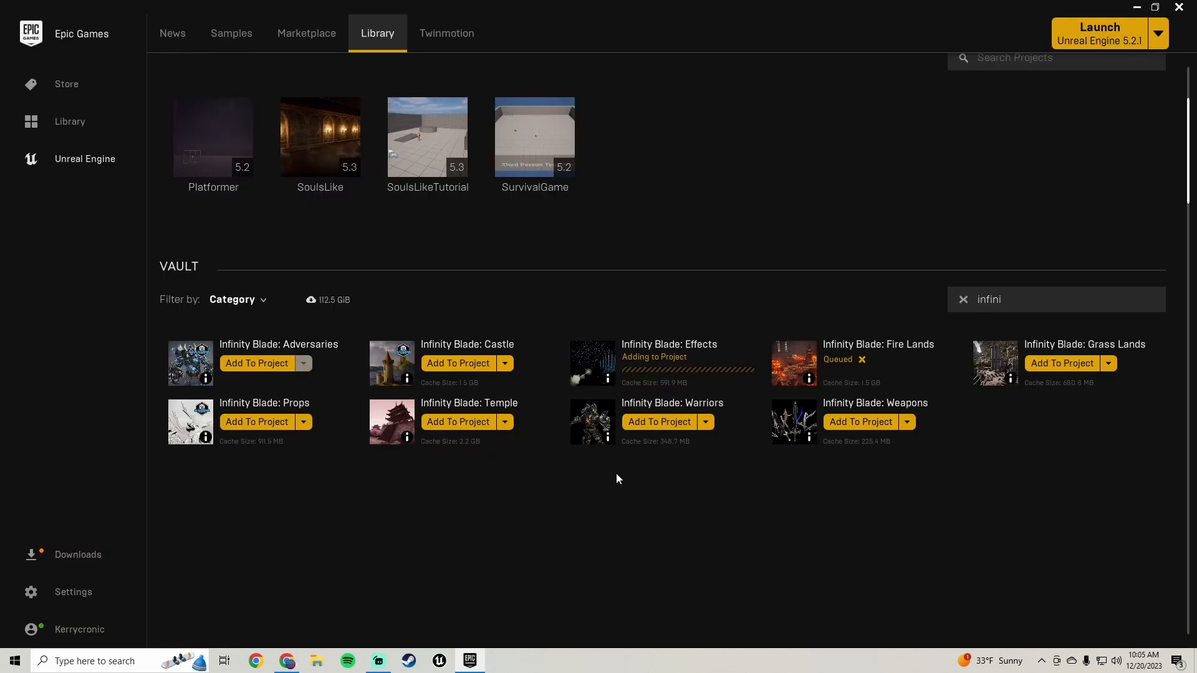
pyautogui.click(472, 367)
pyautogui.click(661, 253)
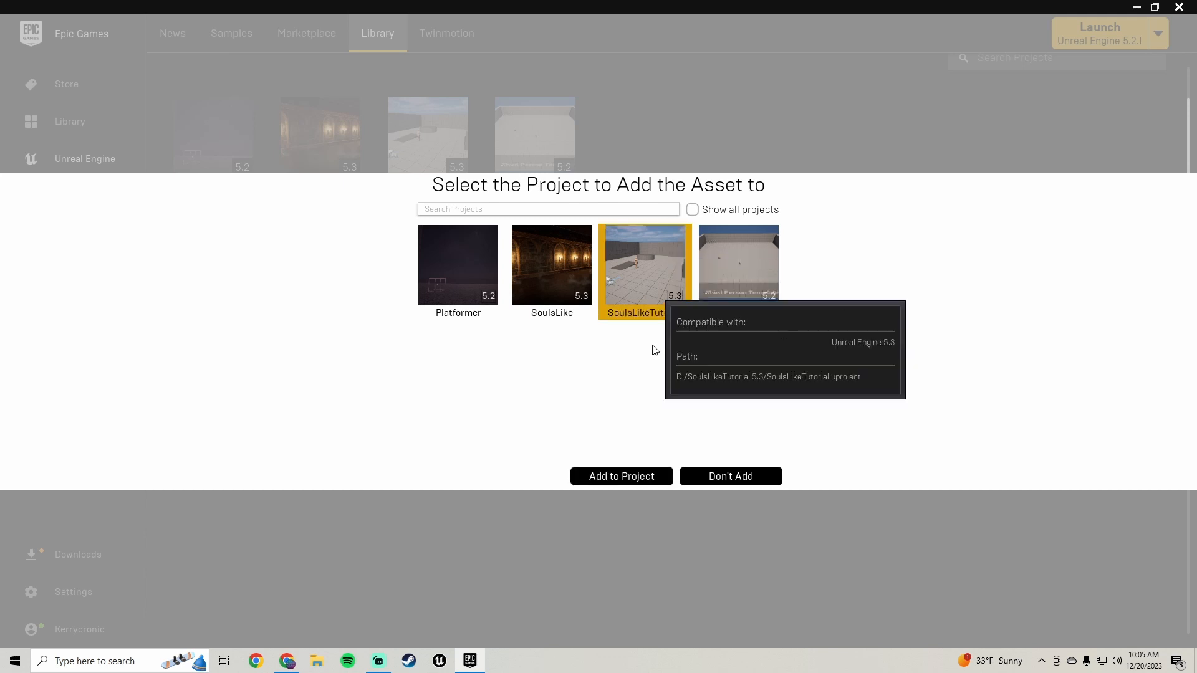
pyautogui.click(627, 477)
# - Add the Infinity Blade: Grass Lands and Infinity Blade: Props packs to the SoulsLikeTutorial project
pyautogui.click(1054, 368)
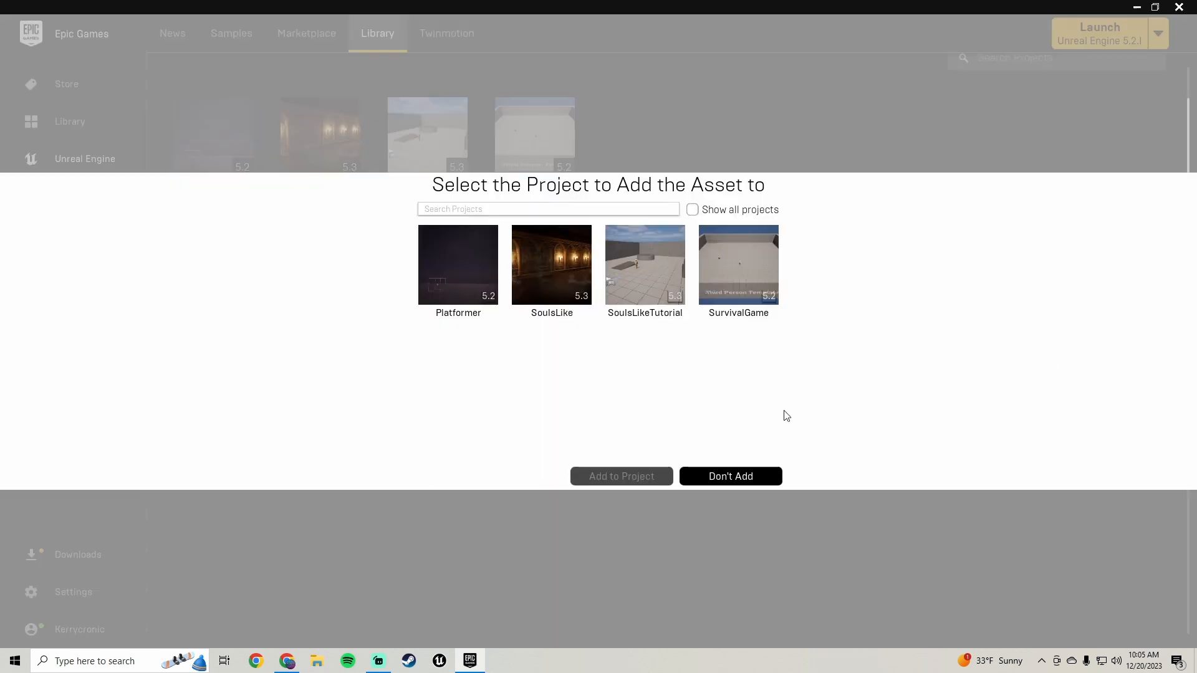
pyautogui.click(666, 263)
pyautogui.click(614, 474)
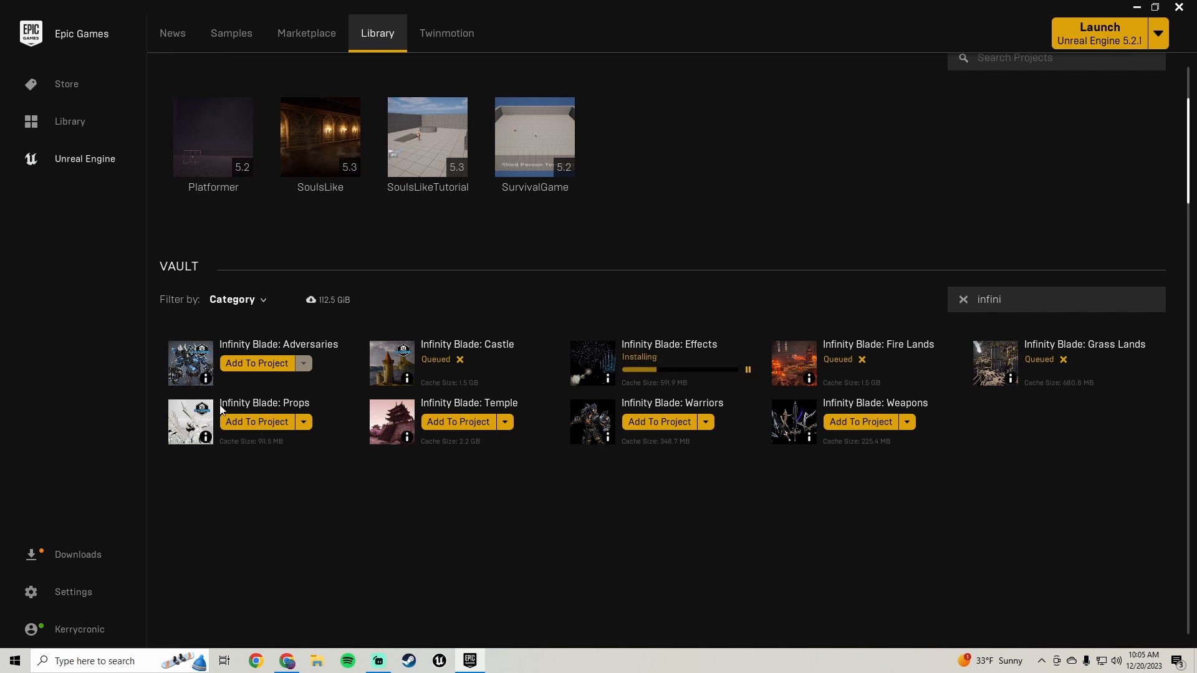
pyautogui.click(278, 428)
pyautogui.click(649, 268)
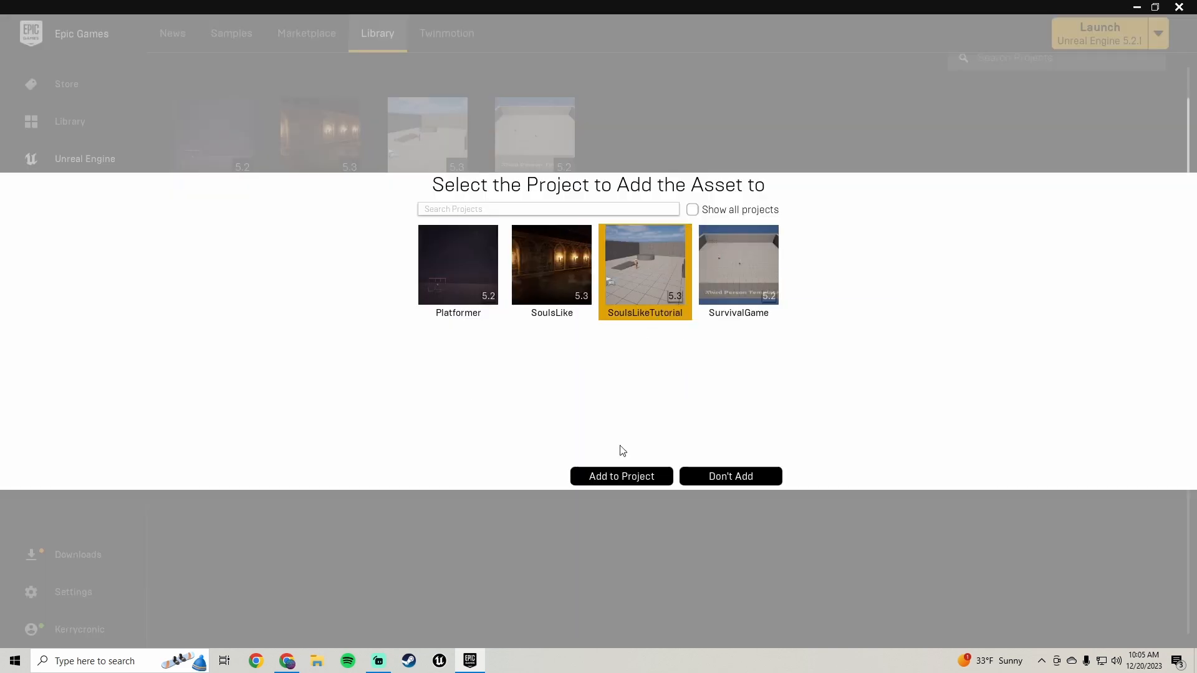
pyautogui.click(619, 477)
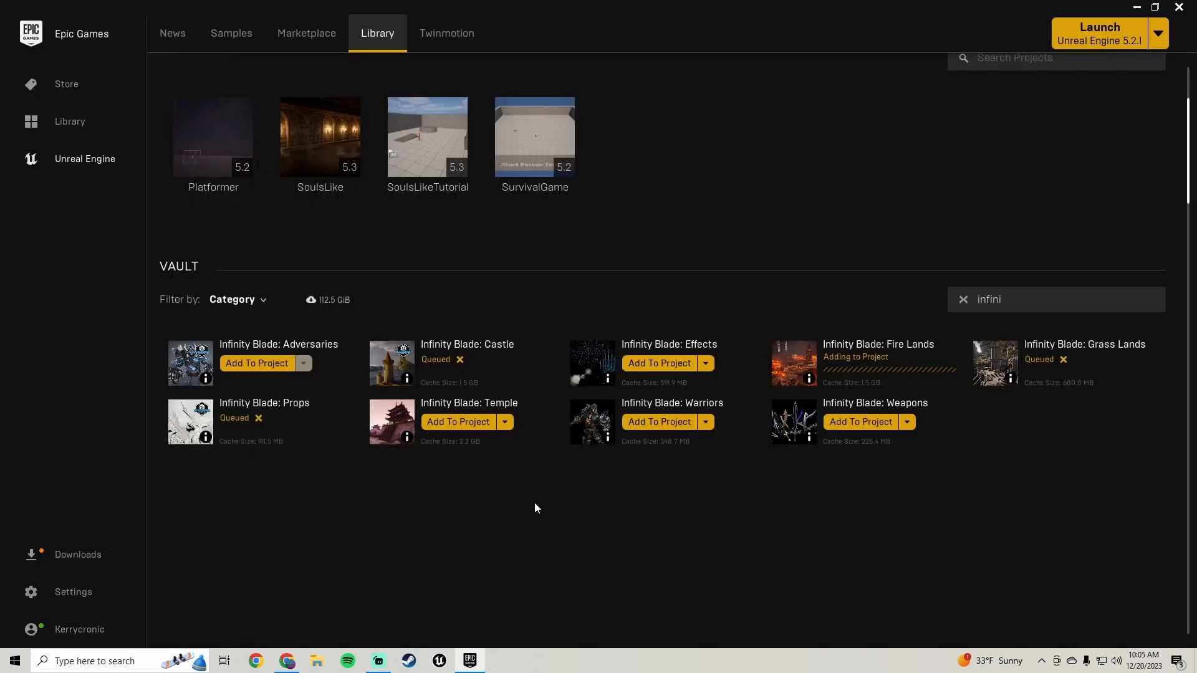
# - Add the Infinity Blade: Temple pack to the SoulsLikeTutorial project
pyautogui.click(455, 423)
pyautogui.click(649, 281)
pyautogui.click(622, 479)
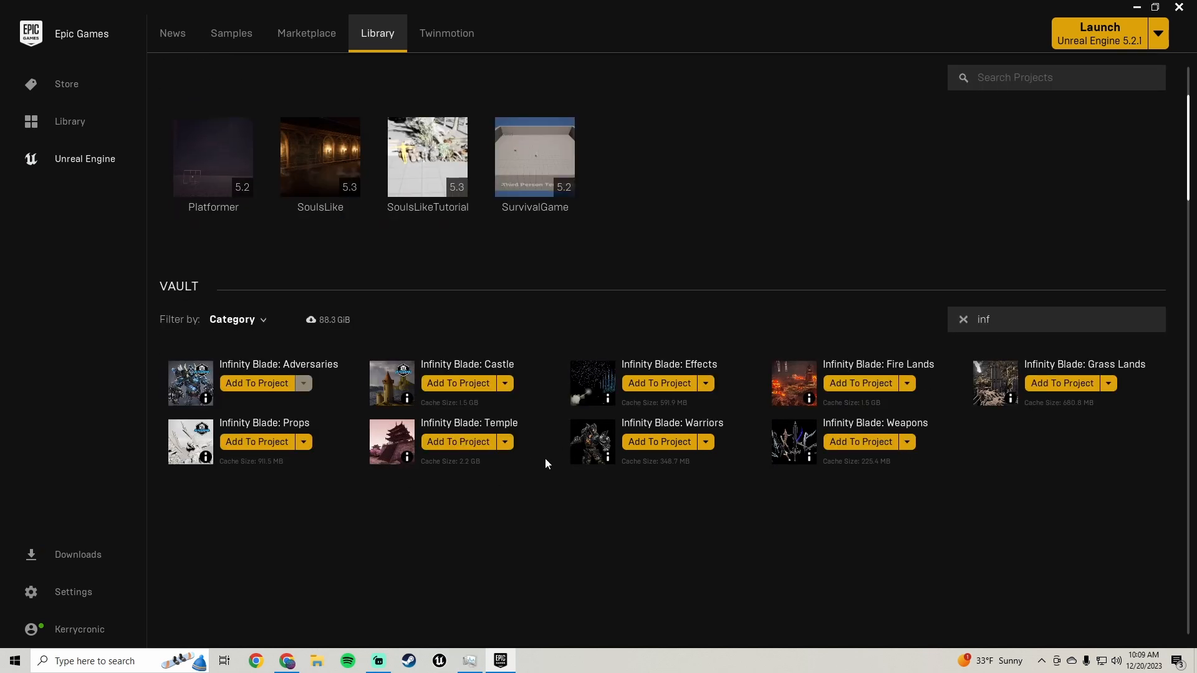
# - Open the SoulsLikeTutorial project in Unreal Editor and create a new level from the Basic template
pyautogui.doubleClick(431, 157)
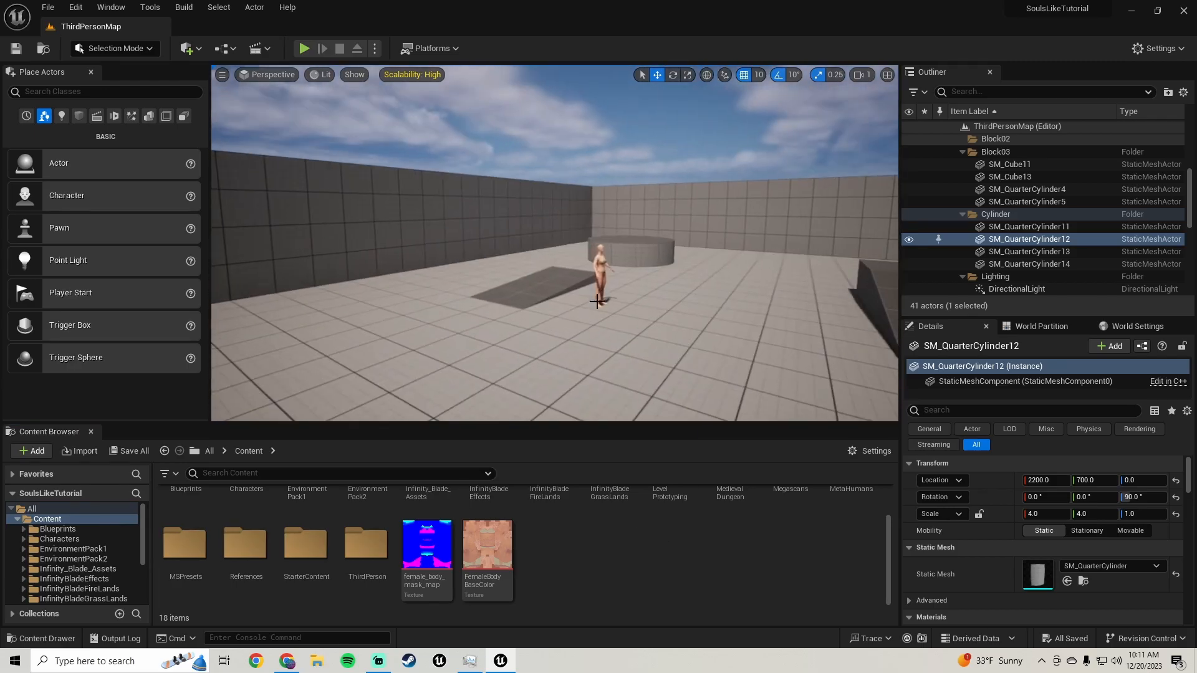
pyautogui.click(52, 10)
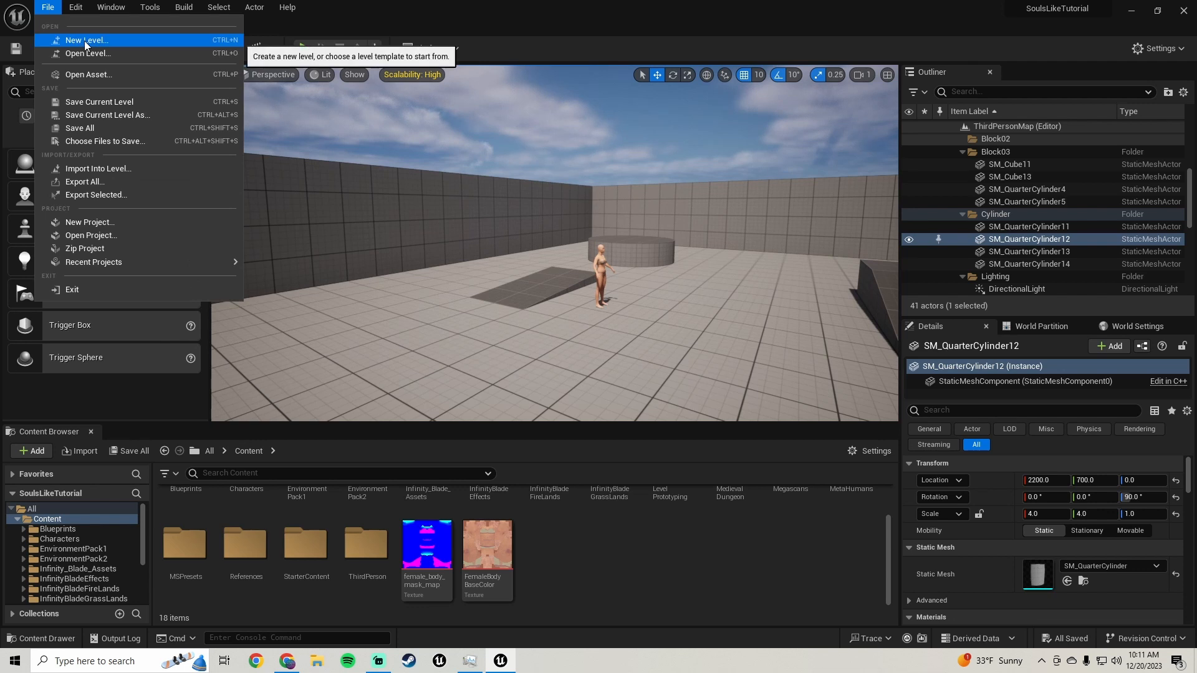
pyautogui.click(85, 40)
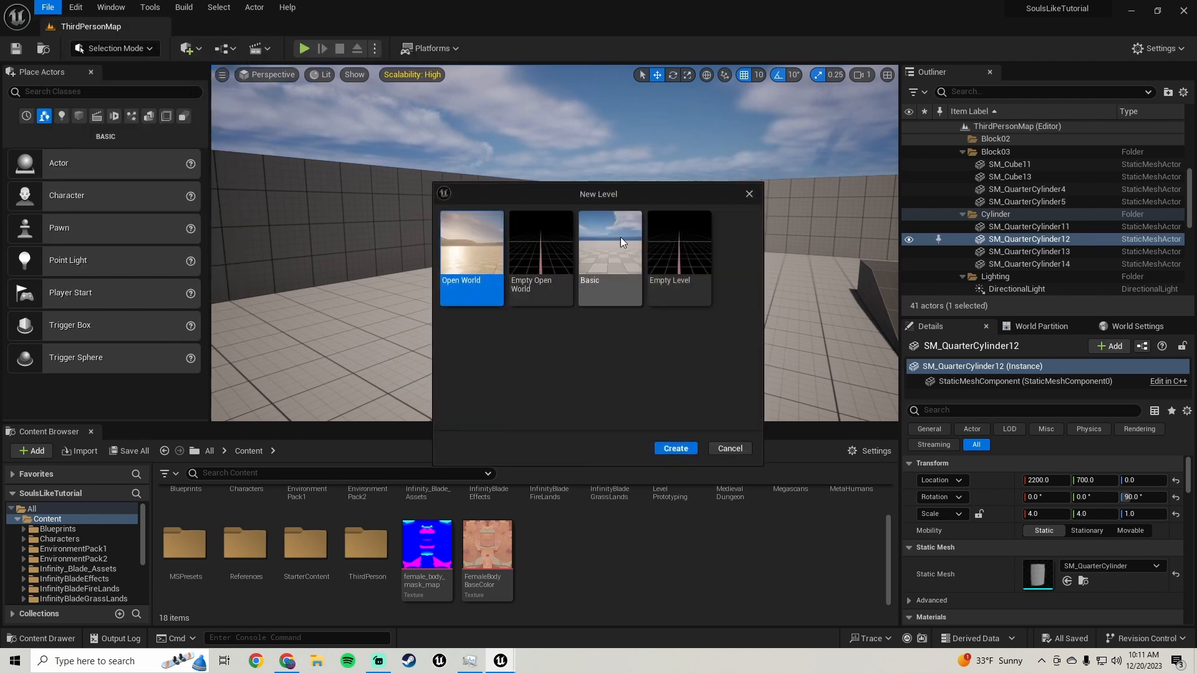
pyautogui.click(612, 281)
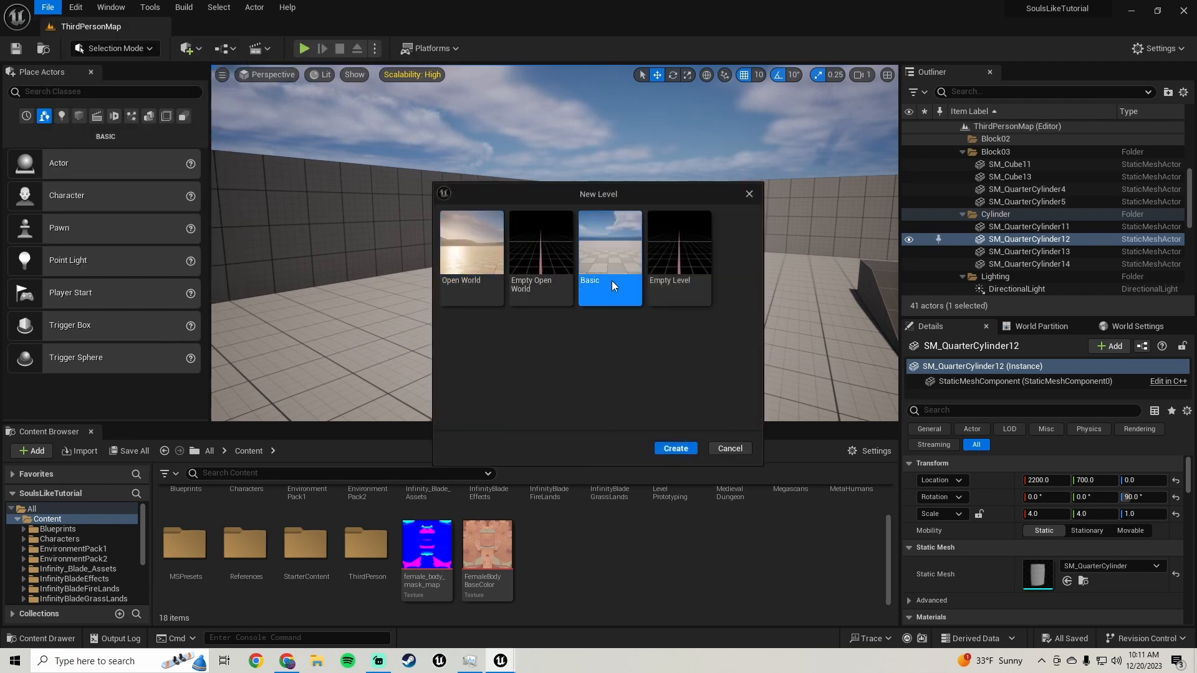
pyautogui.click(675, 448)
# - Delete the default Floor actor from the new level
pyautogui.scroll(-10, 492, 194)
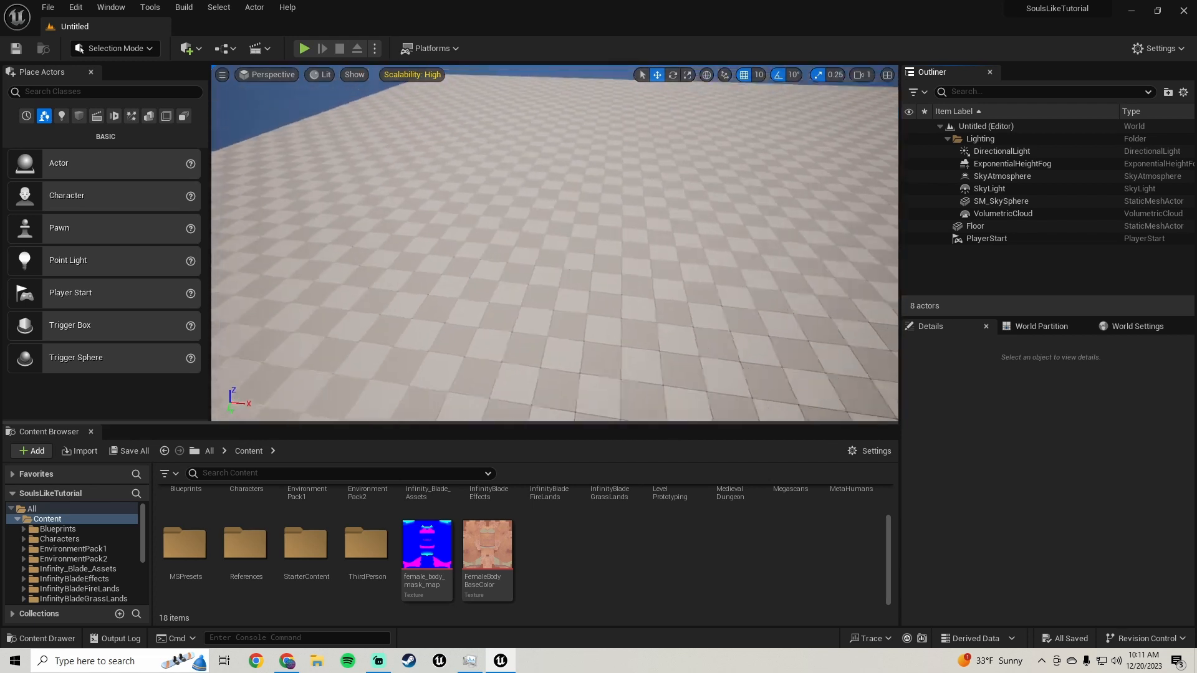
pyautogui.click(492, 189)
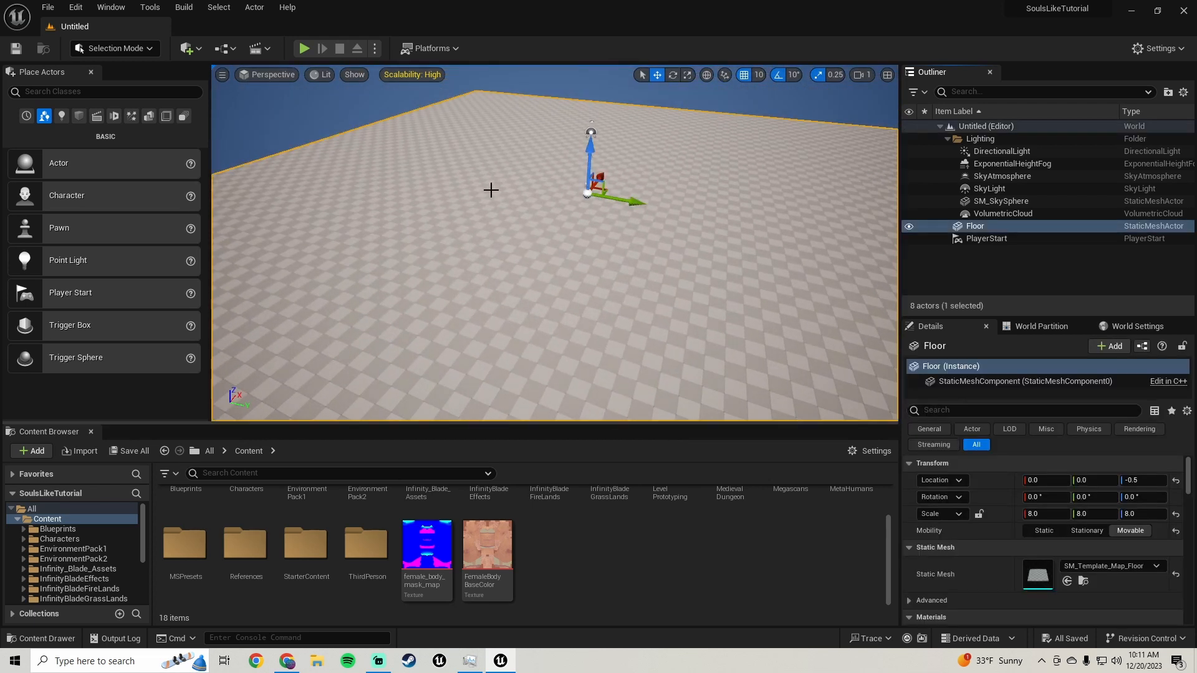
pyautogui.press('Delete')
pyautogui.moveTo(490, 195); pyautogui.dragTo(449, 231, button='right')
pyautogui.press('w')
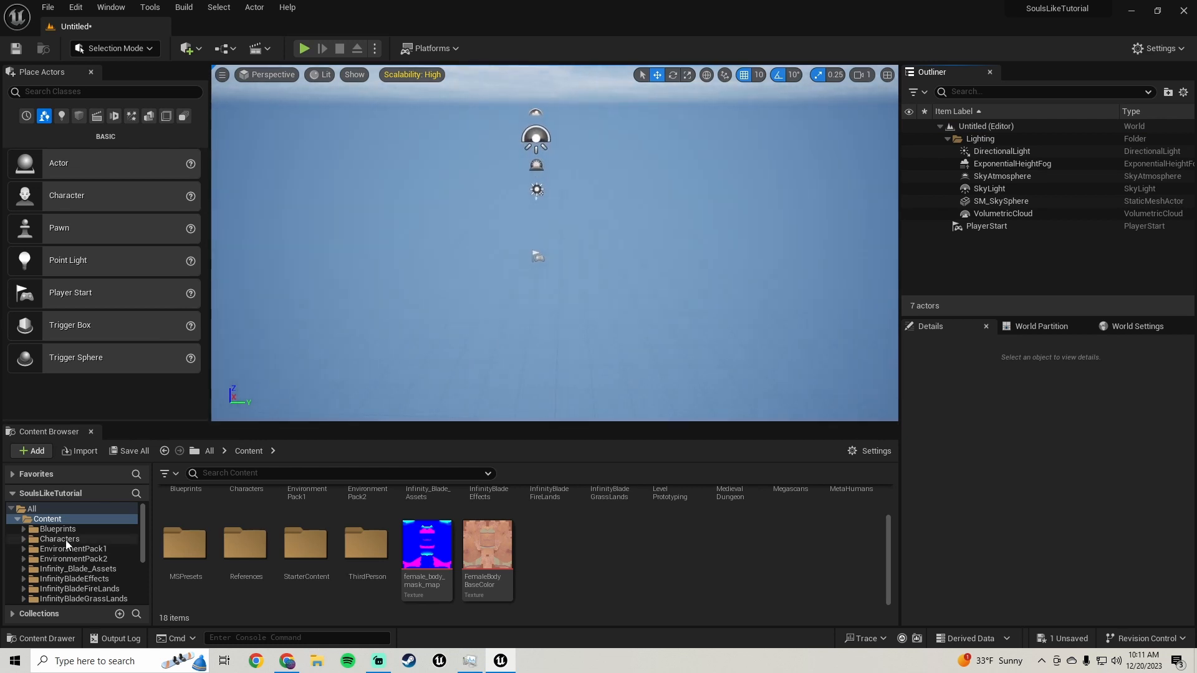
# - Open the MedievalDungeon/Meshes/Architecture/Dungeon folder in the project content
pyautogui.scroll(-4, 68, 544)
pyautogui.click(91, 544)
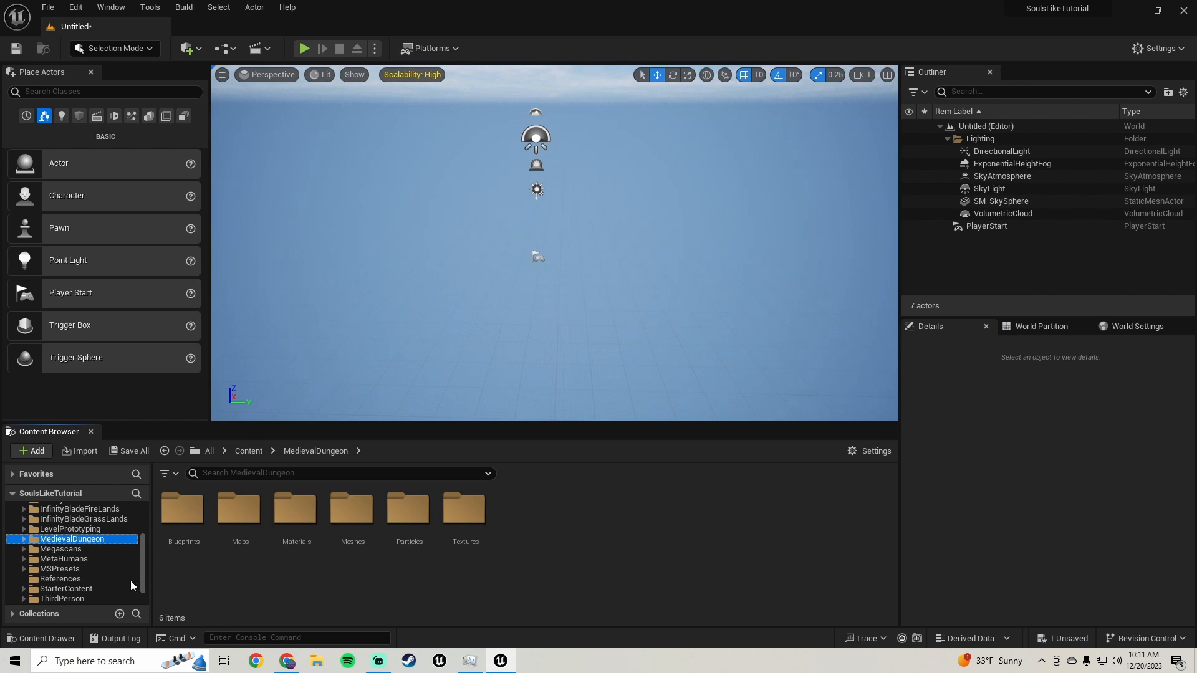
pyautogui.doubleClick(352, 520)
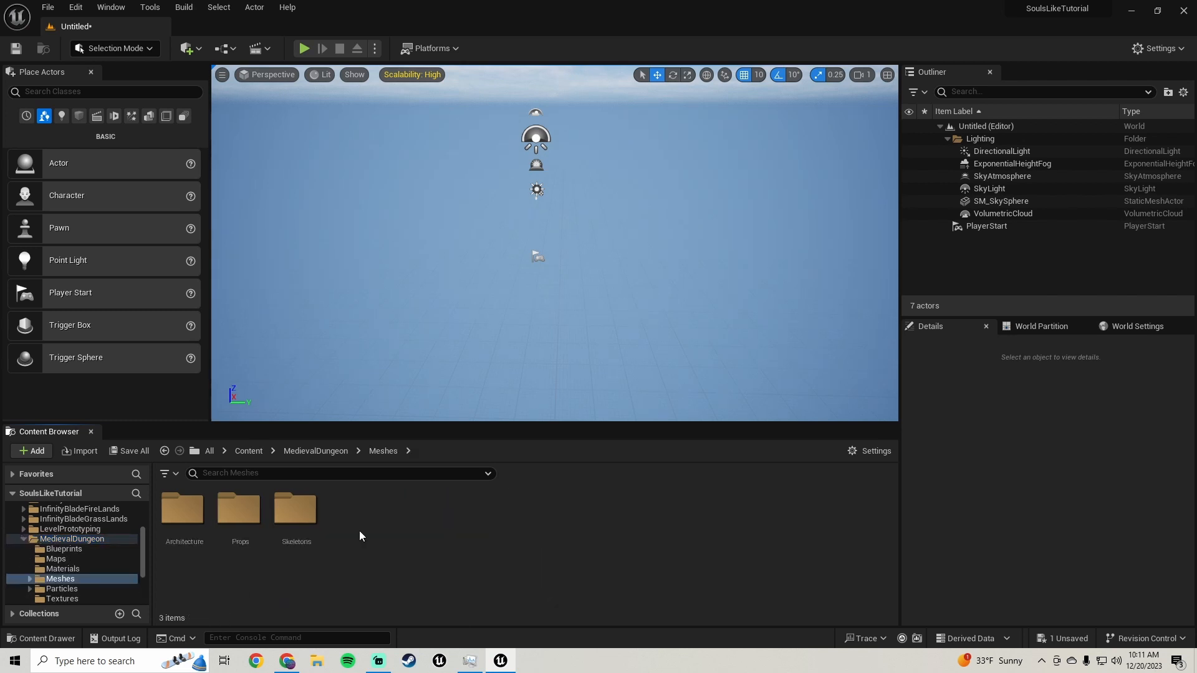
pyautogui.doubleClick(186, 527)
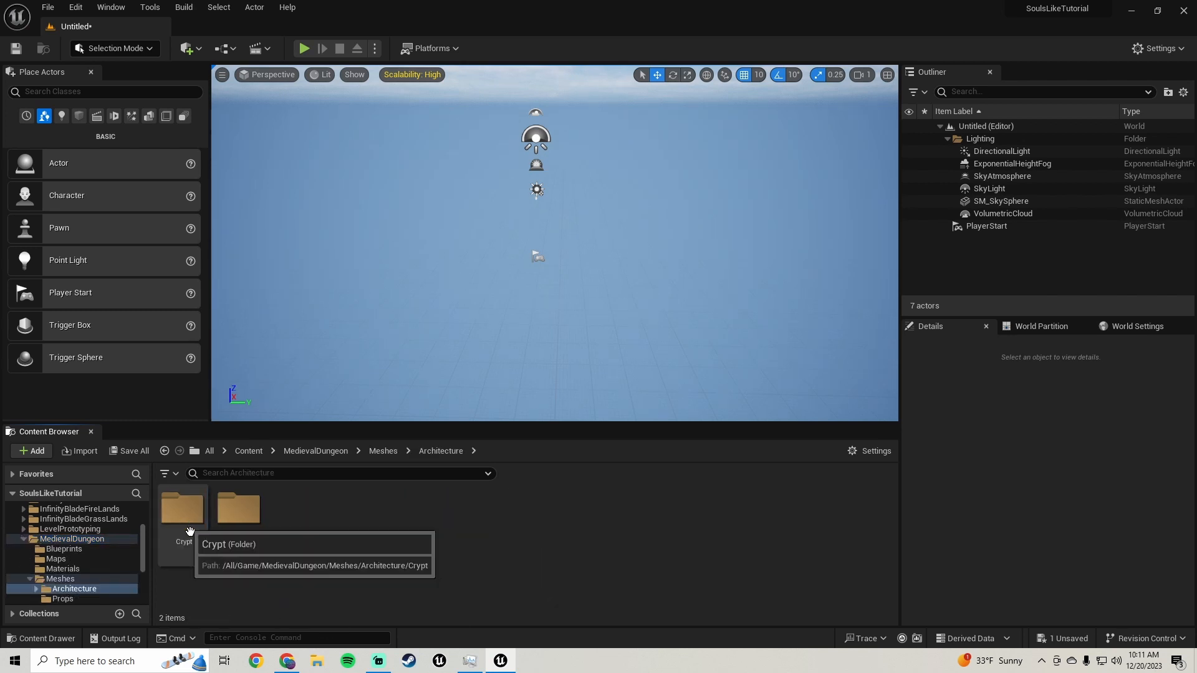
pyautogui.click(238, 539)
pyautogui.doubleClick(238, 539)
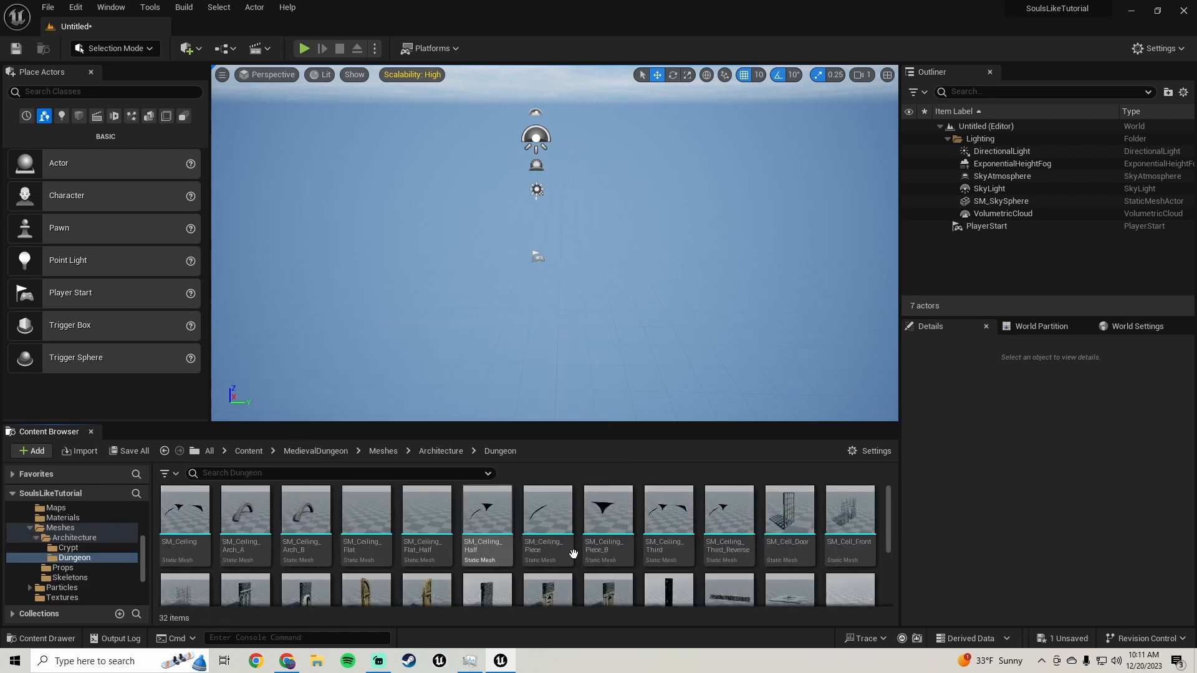
# - Find the SM_Floor mesh in the Dungeon folder, place it in the level and frame it in the viewport
pyautogui.scroll(-2, 678, 507)
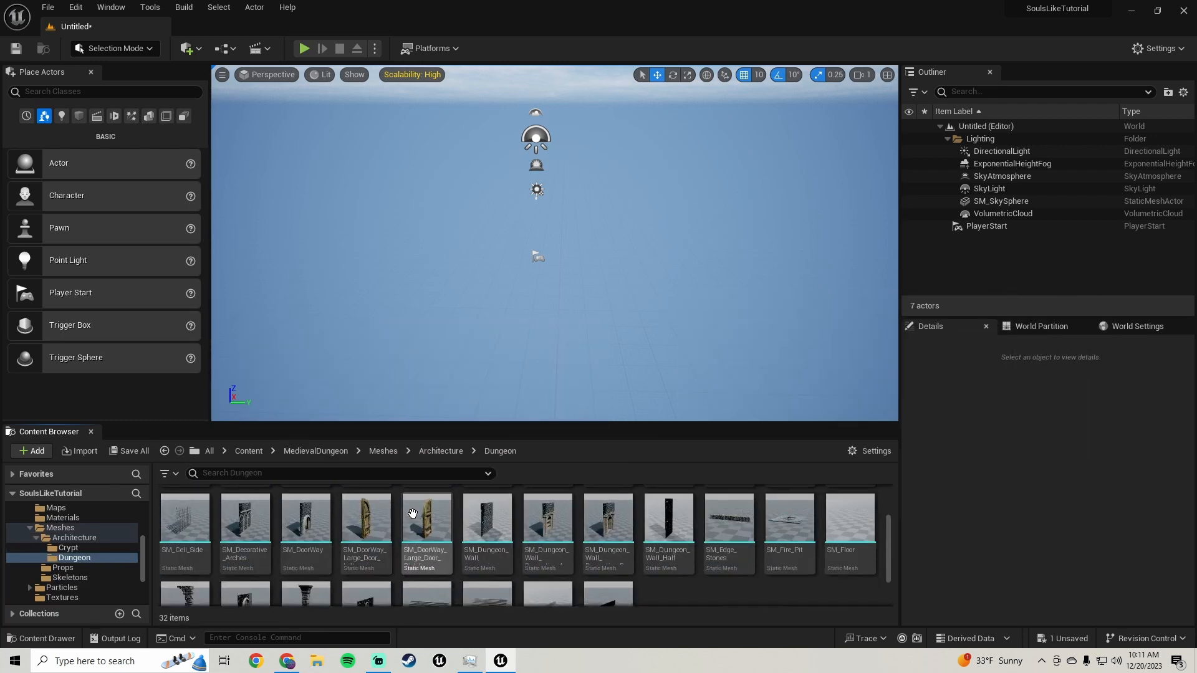
pyautogui.scroll(-2, 399, 558)
pyautogui.scroll(2, 479, 559)
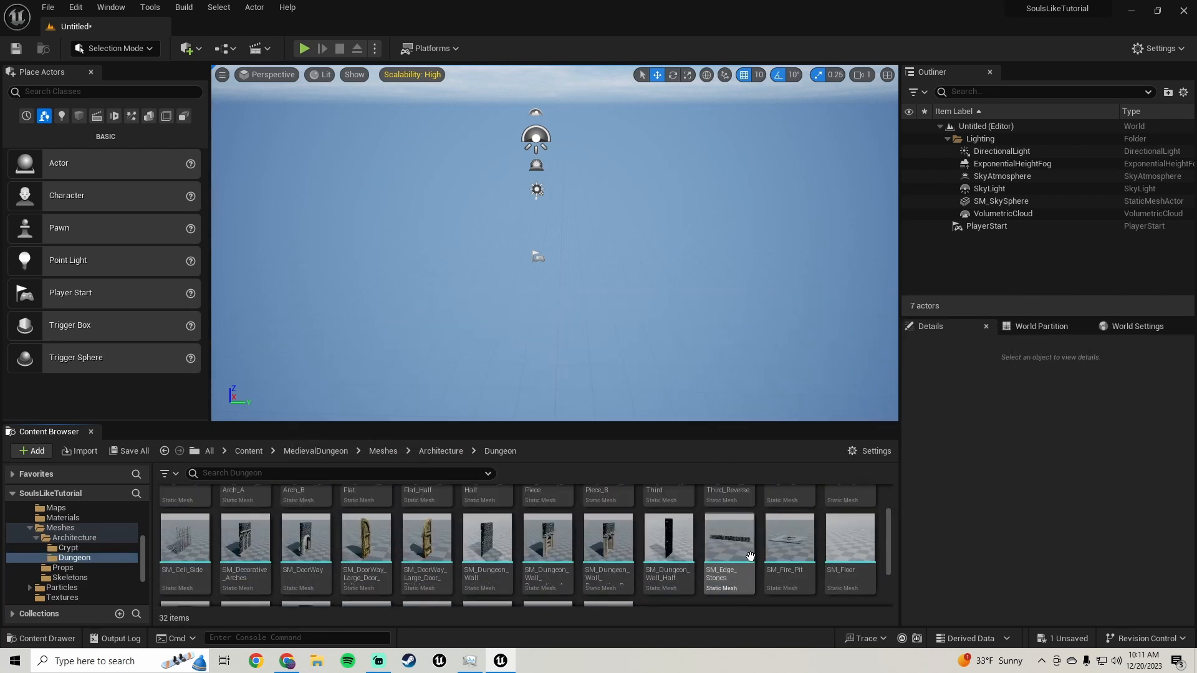
pyautogui.moveTo(850, 541); pyautogui.dragTo(467, 315)
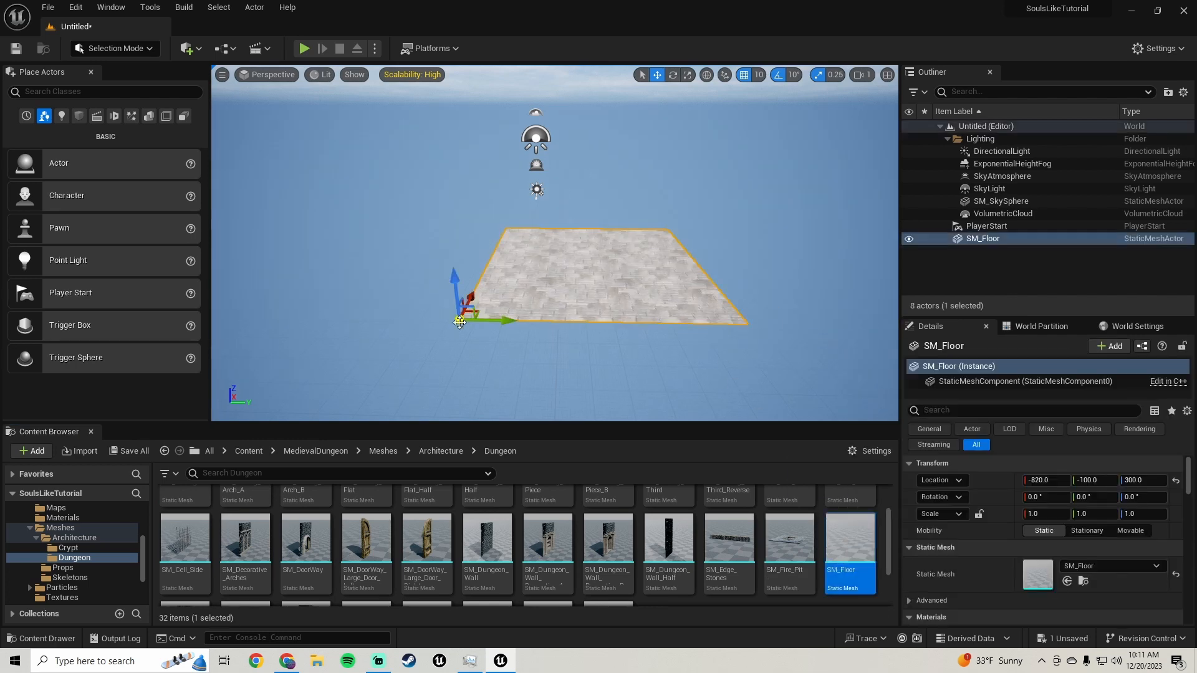
pyautogui.press('f')
pyautogui.moveTo(467, 316); pyautogui.dragTo(492, 362, button='right')
pyautogui.press('s')
pyautogui.press('w')
pyautogui.press('s')
pyautogui.press('w')
pyautogui.press('w')
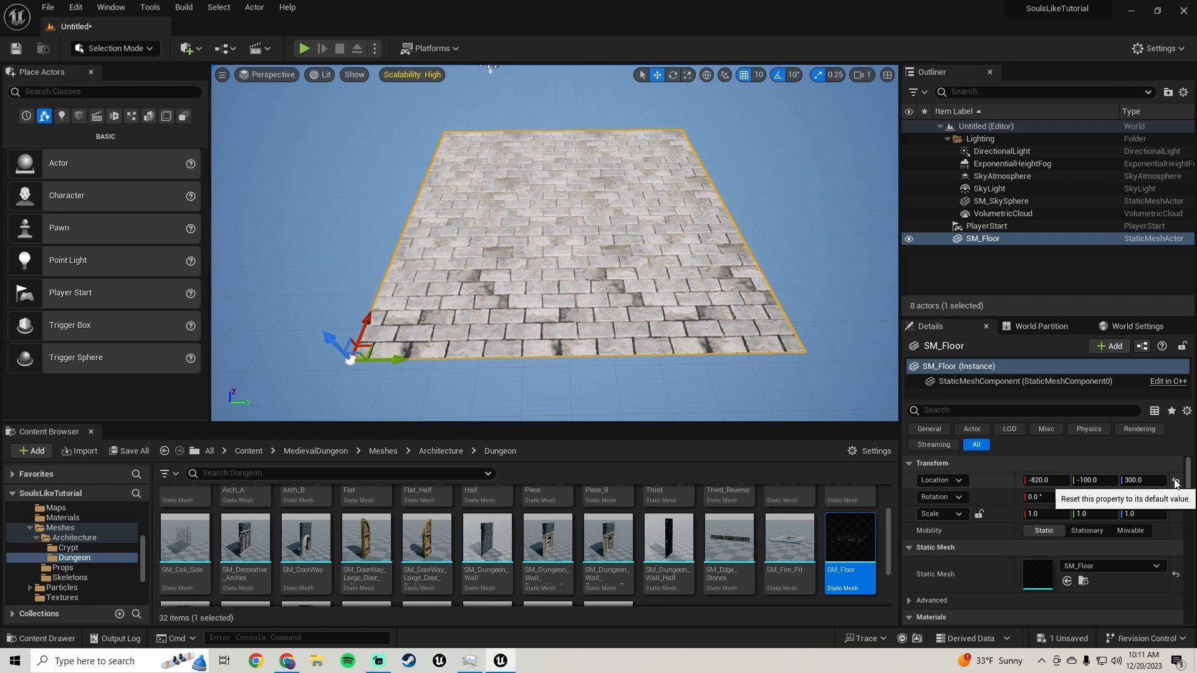
# - Reset the SM_Floor actor's location to 0, 0, 0
pyautogui.click(1175, 483)
pyautogui.moveTo(661, 249); pyautogui.dragTo(642, 187, button='right')
pyautogui.press('w')
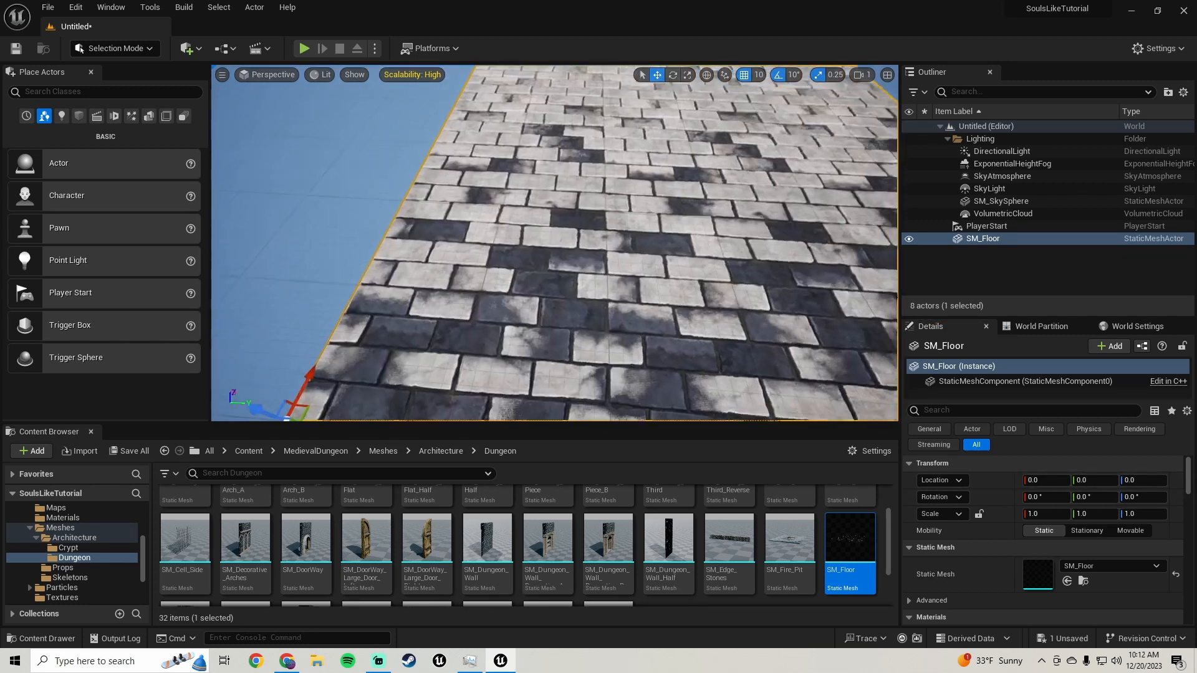
pyautogui.press('s')
pyautogui.moveTo(554, 243); pyautogui.dragTo(533, 225, button='right')
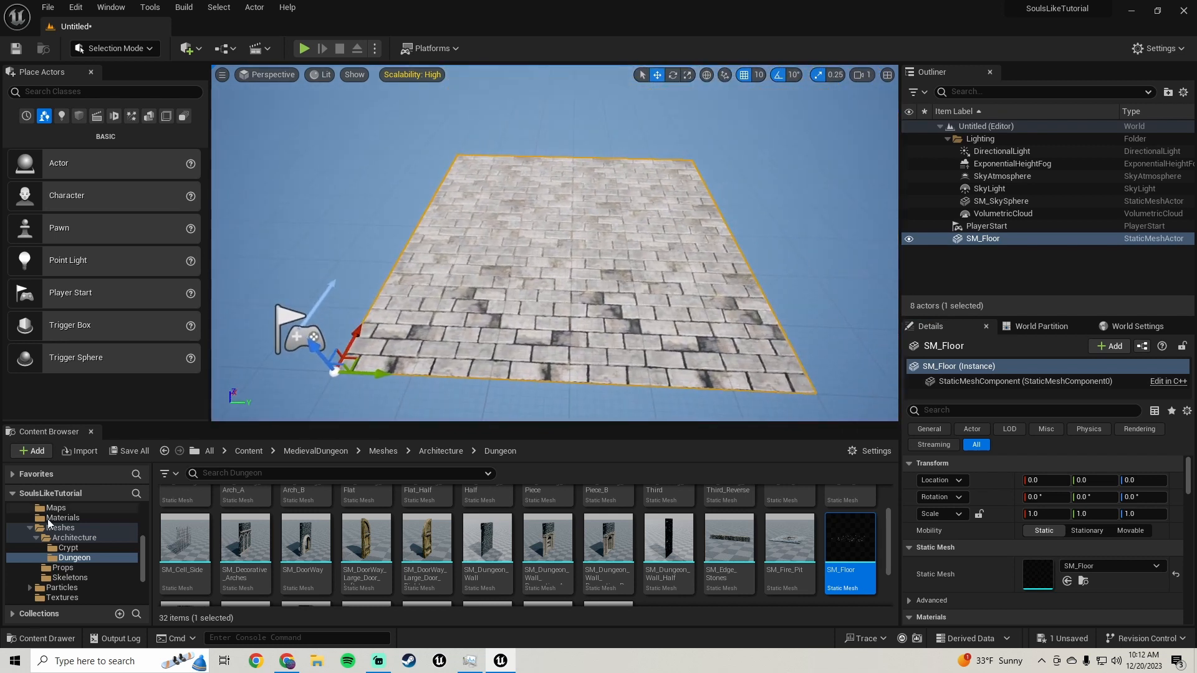
# - Open the floor's SM_Floor static mesh for editing, enable Nanite support and apply the changes
pyautogui.scroll(-2, 337, 555)
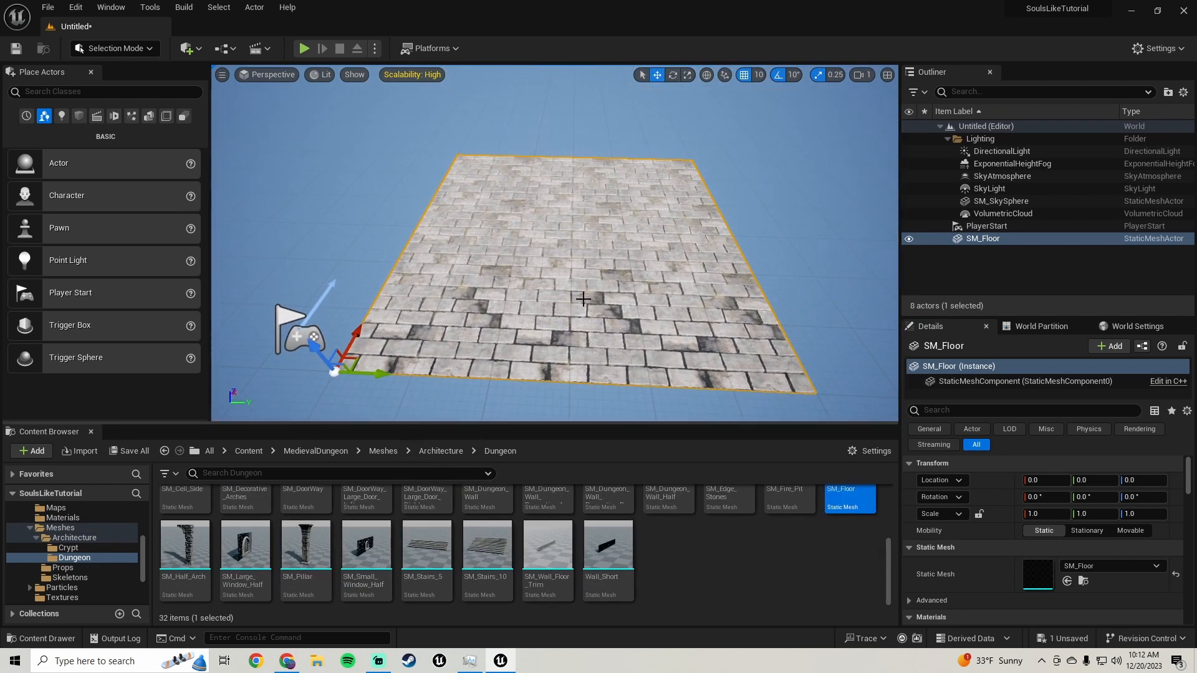
pyautogui.scroll(-2, 976, 544)
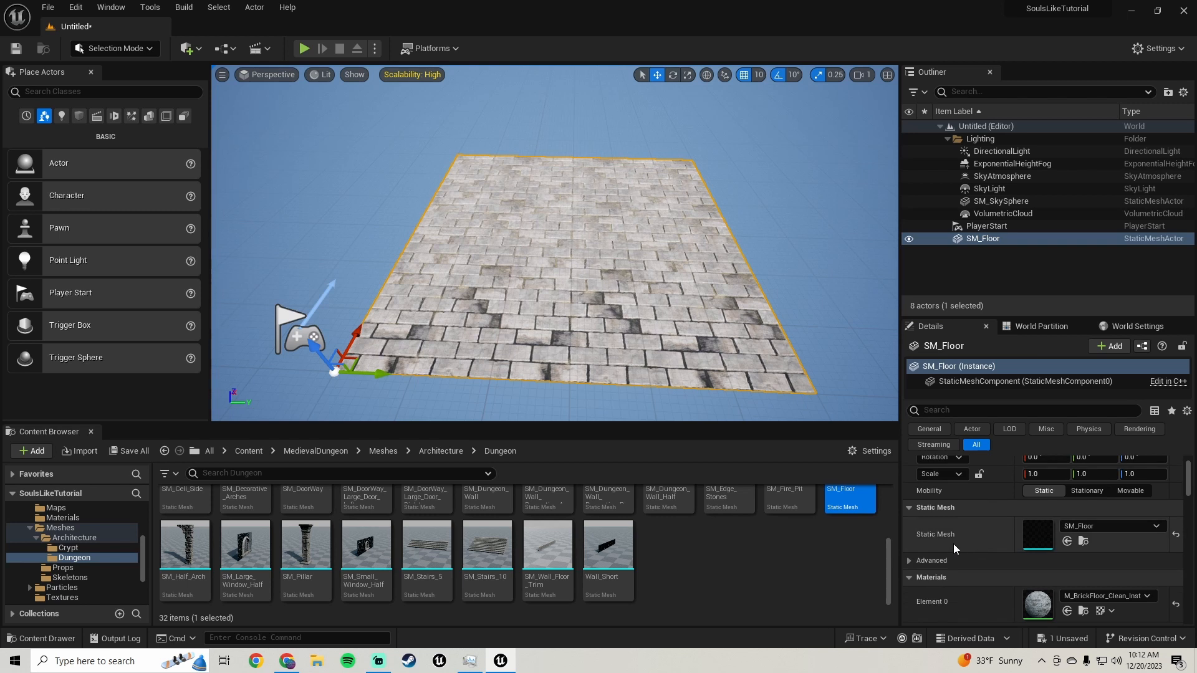
pyautogui.doubleClick(1031, 536)
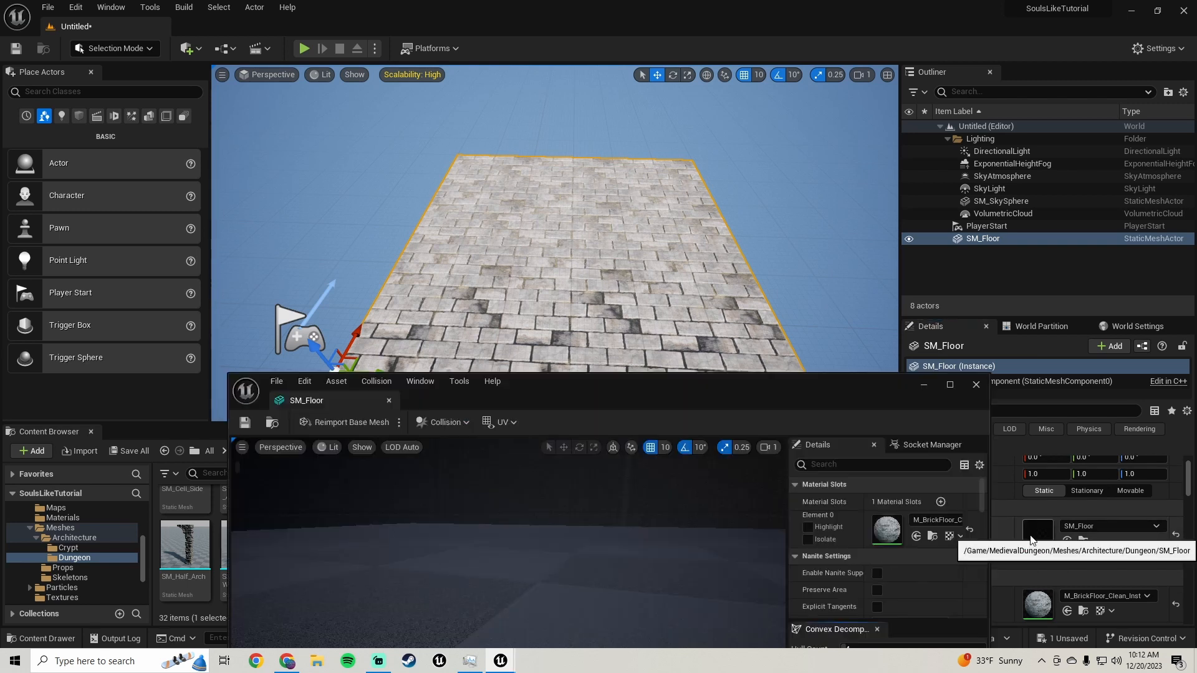
pyautogui.moveTo(770, 389); pyautogui.dragTo(607, 309)
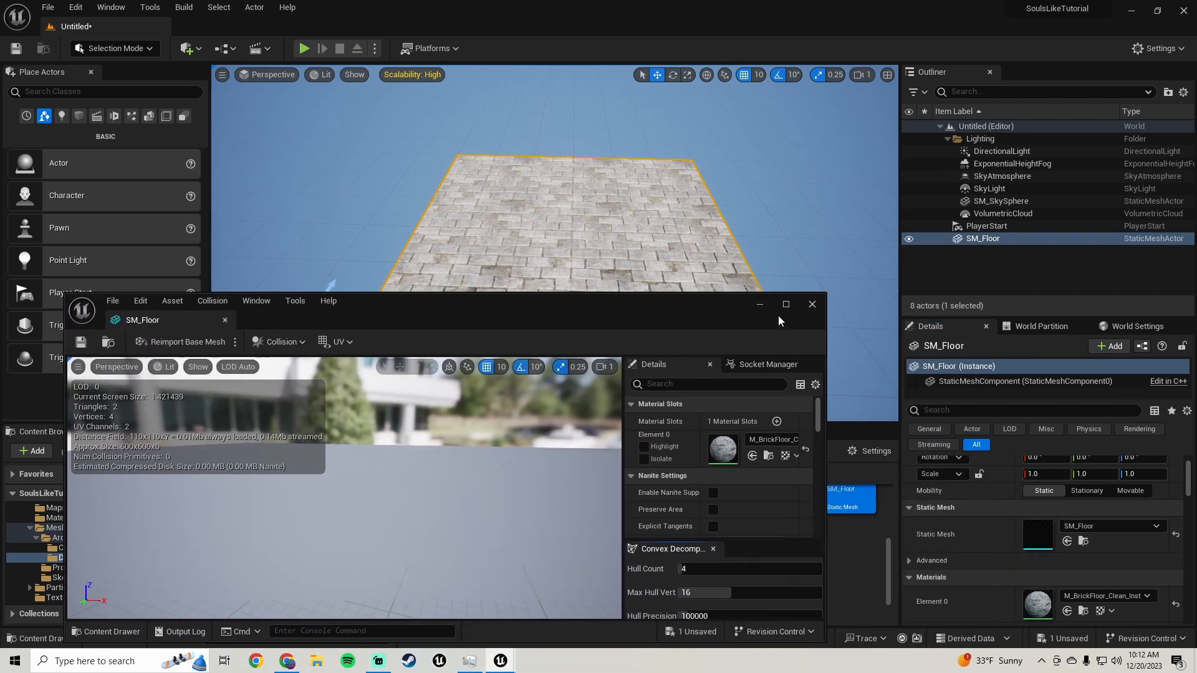
pyautogui.click(812, 304)
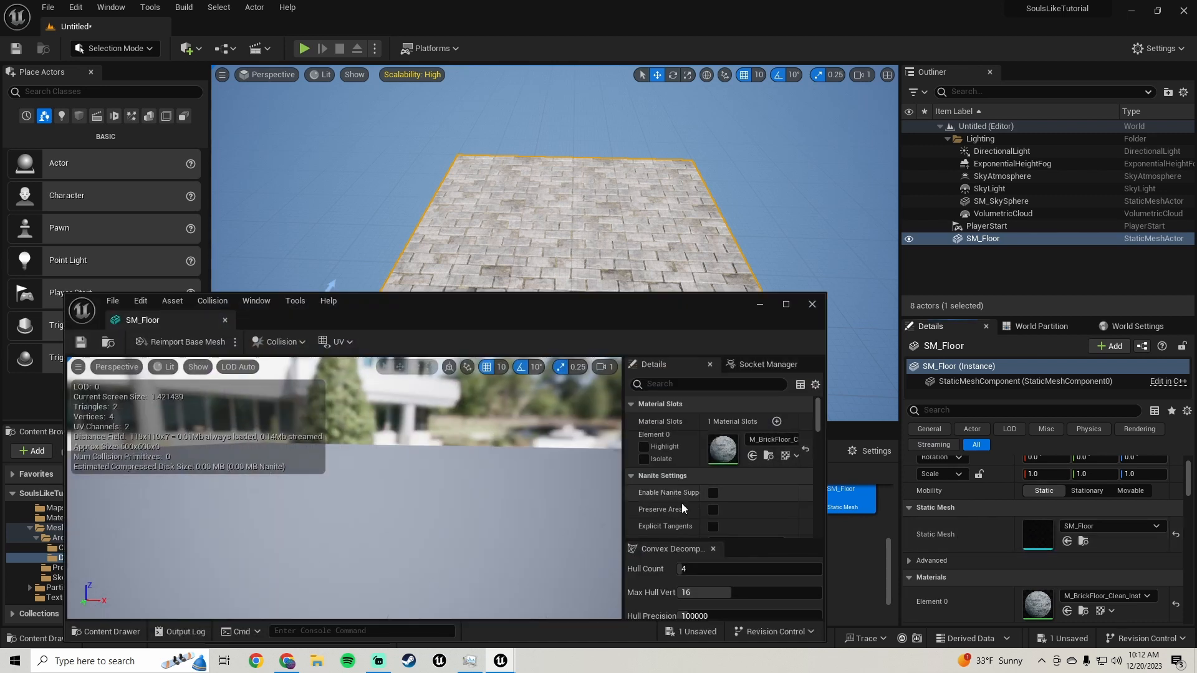
pyautogui.click(713, 493)
pyautogui.scroll(-2, 690, 480)
pyautogui.scroll(-4, 685, 475)
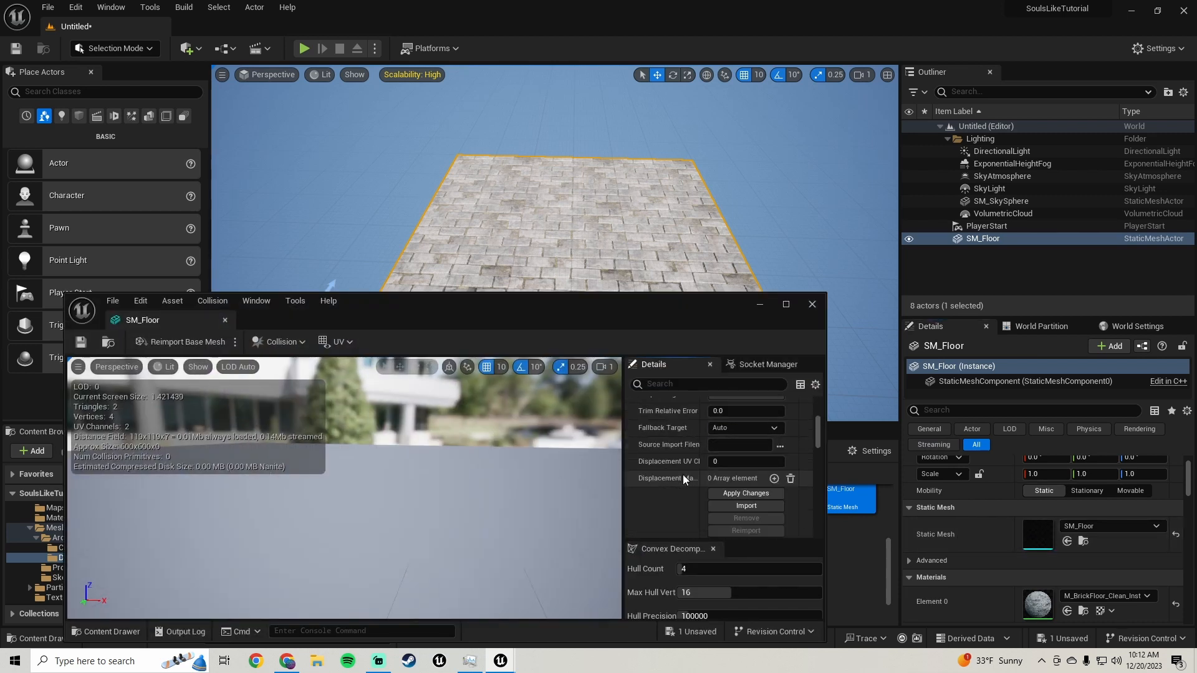
pyautogui.click(723, 451)
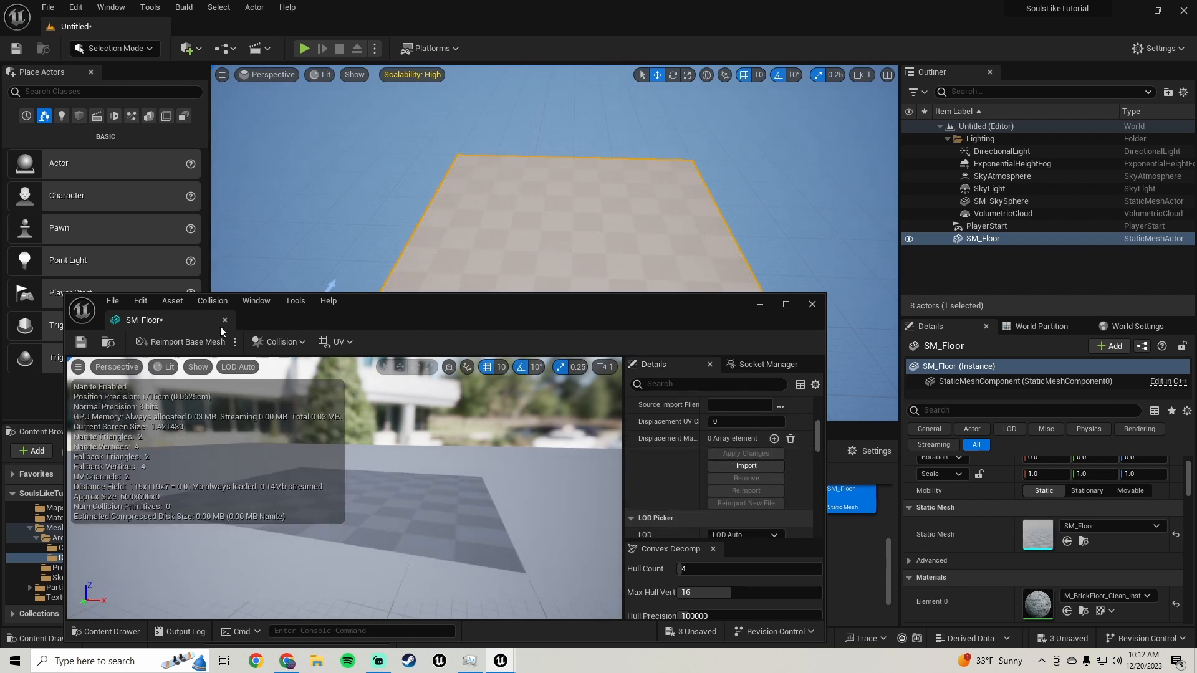
# - Add a box simplified collision to SM_Floor, then save the mesh and close its editor
pyautogui.click(202, 306)
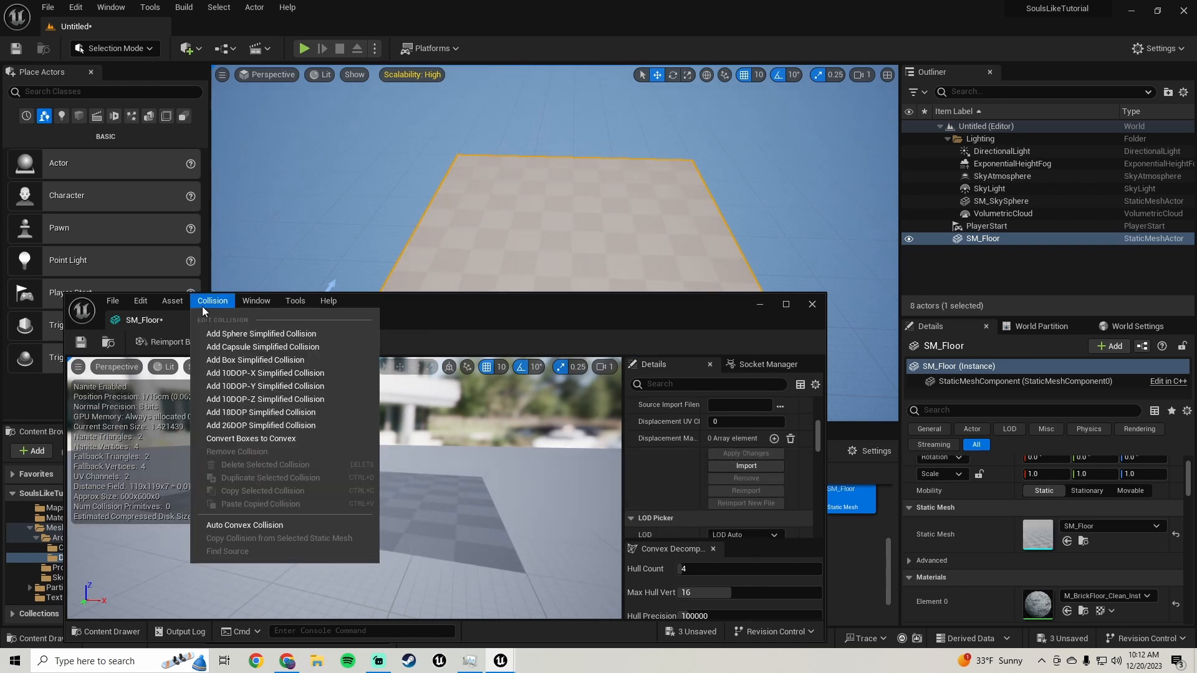
pyautogui.click(240, 361)
pyautogui.click(88, 343)
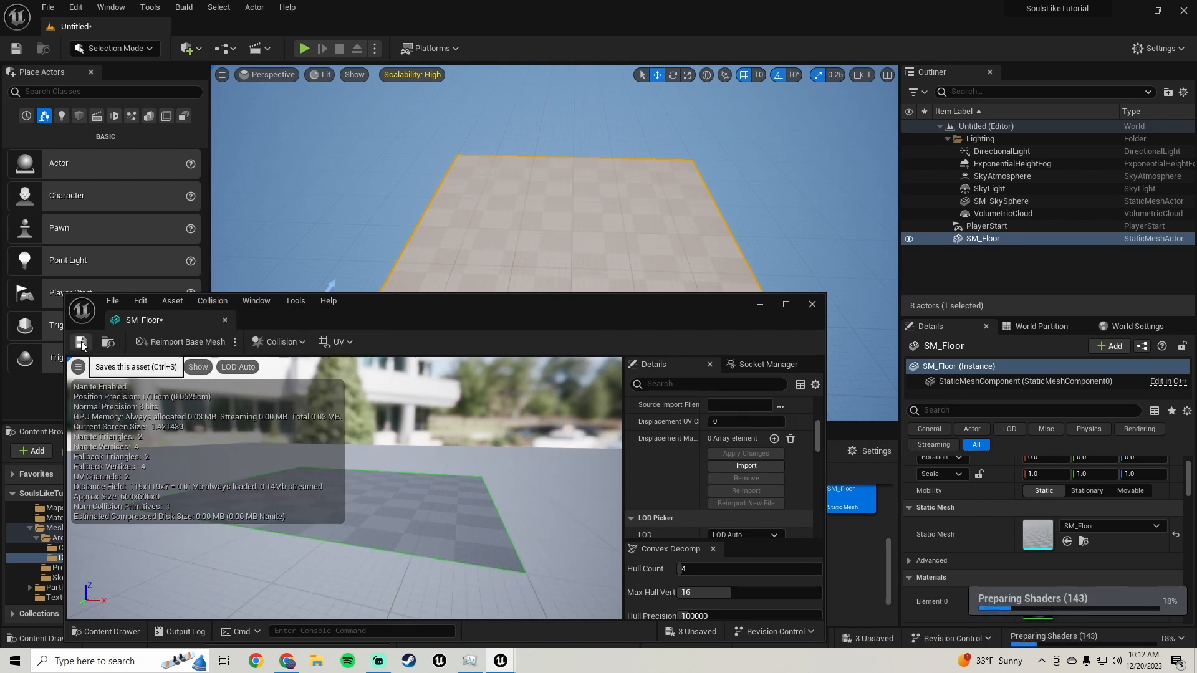
pyautogui.click(812, 306)
# - Open Quixel Bridge to add Quixel content and show its Surfaces category
pyautogui.moveTo(624, 393); pyautogui.dragTo(630, 374, button='right')
pyautogui.rightClick(666, 542)
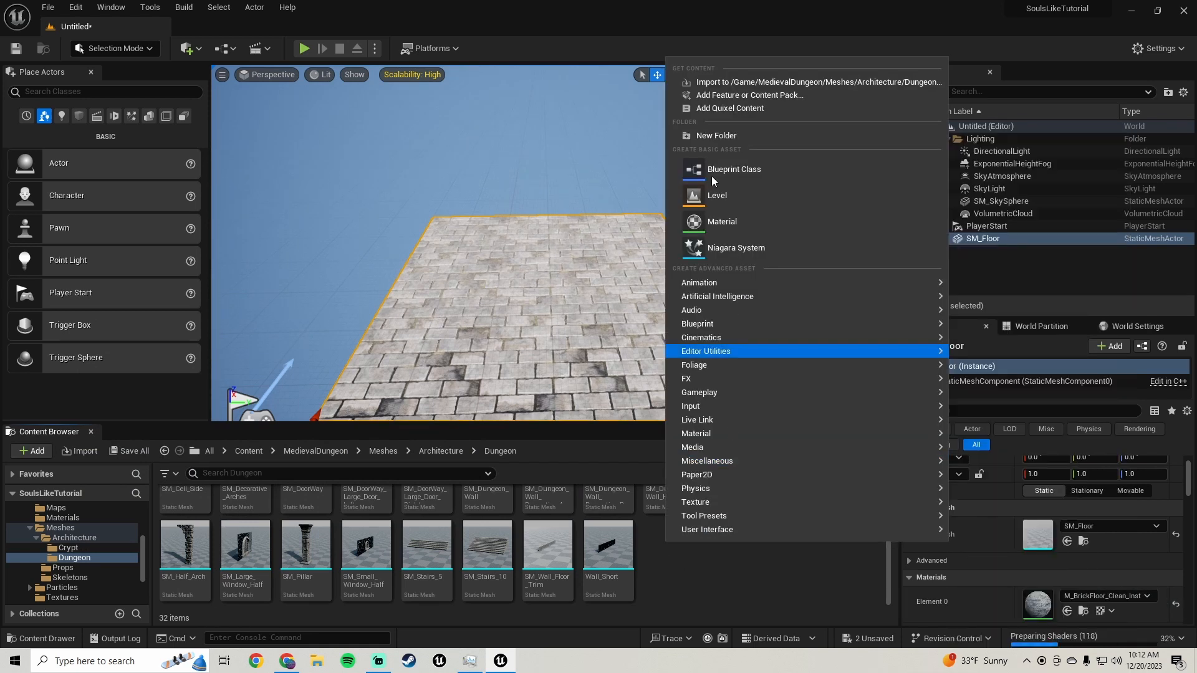
pyautogui.click(738, 107)
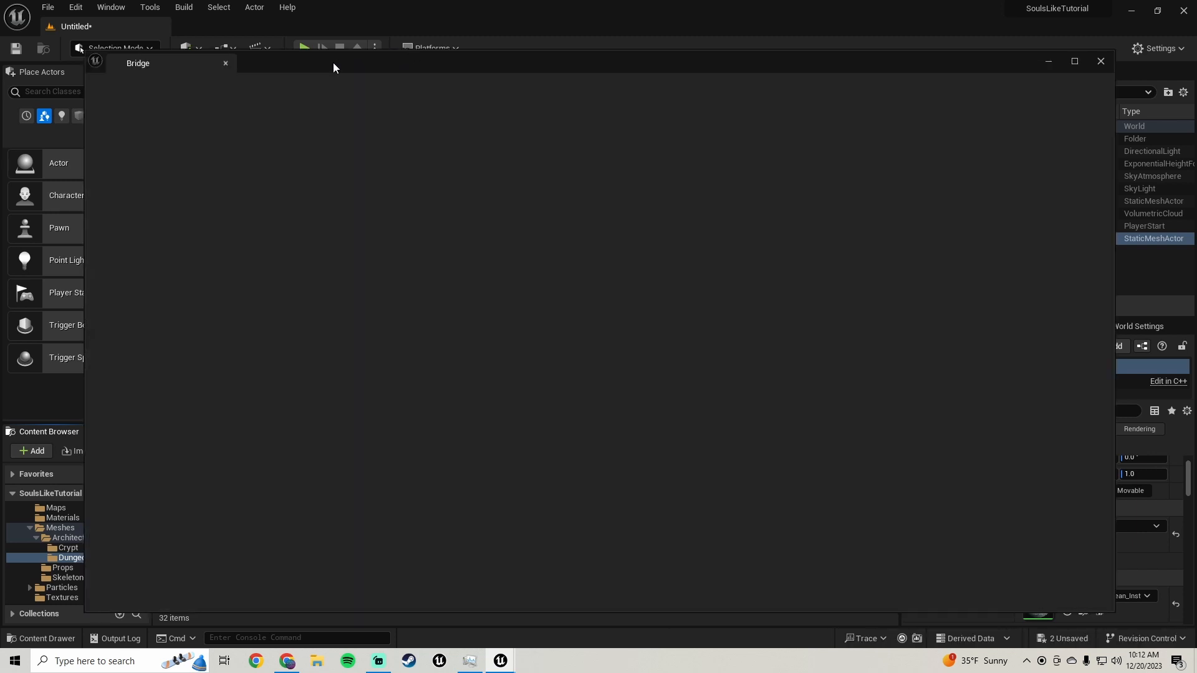
pyautogui.moveTo(333, 63); pyautogui.dragTo(372, 65)
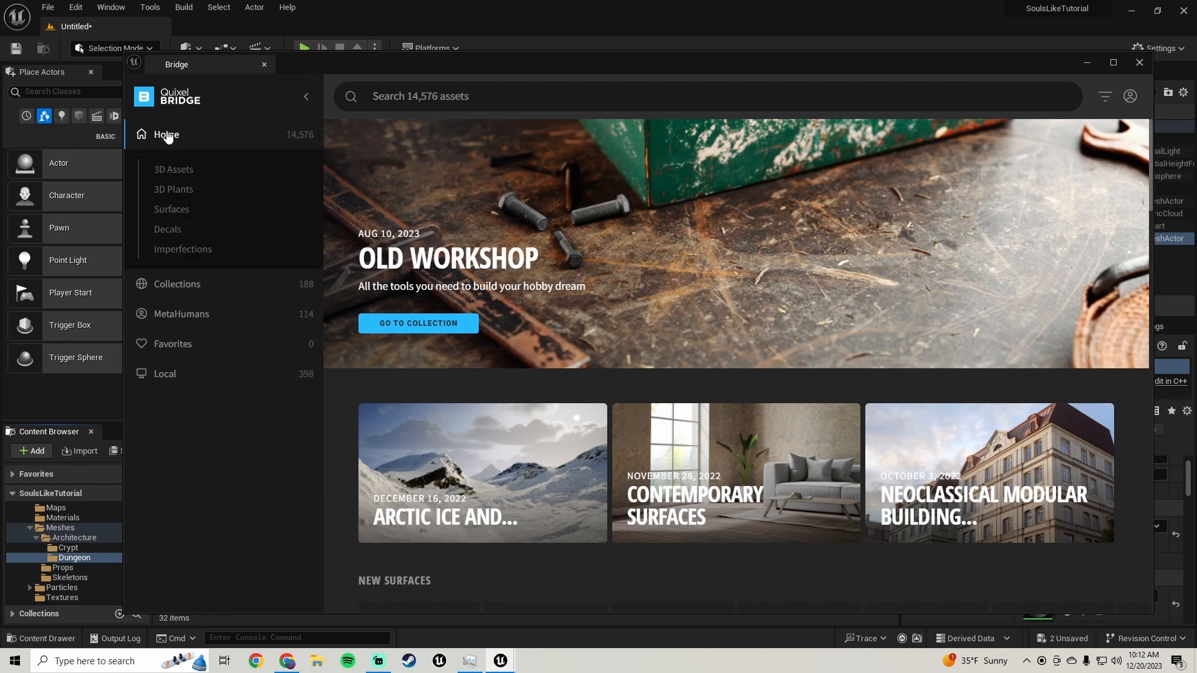
pyautogui.click(175, 215)
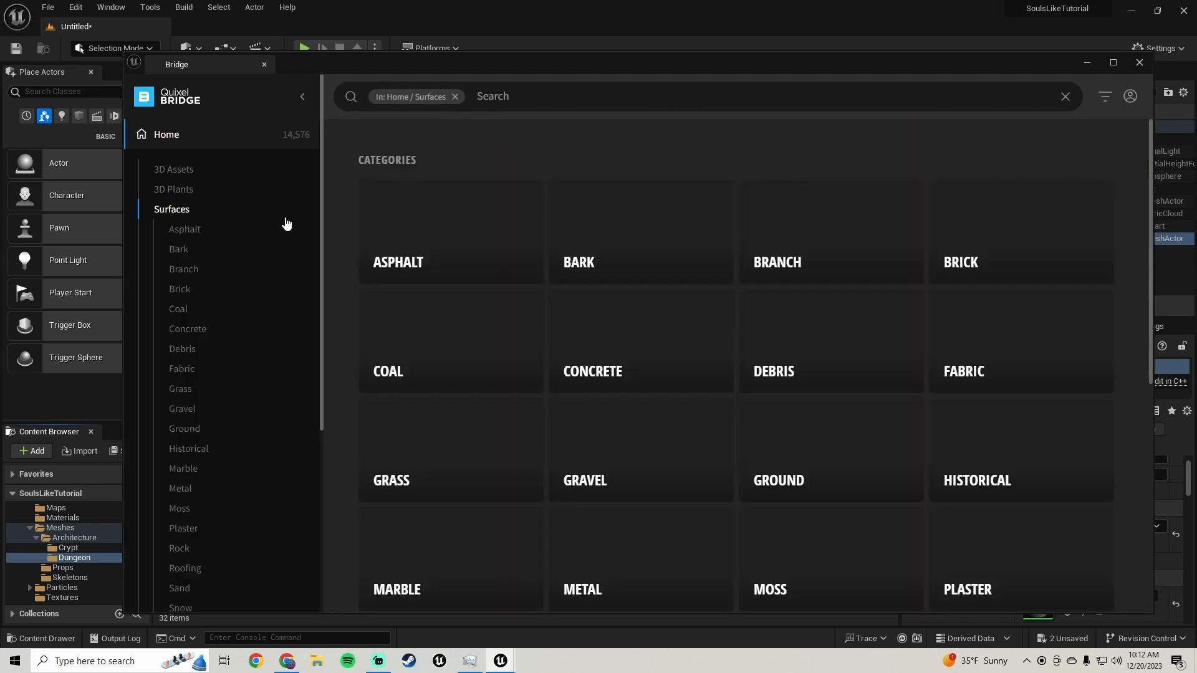
# - Browse the Surfaces category to Stone and show its Floor surfaces
pyautogui.moveTo(322, 215); pyautogui.dragTo(321, 386)
pyautogui.scroll(-1, 286, 402)
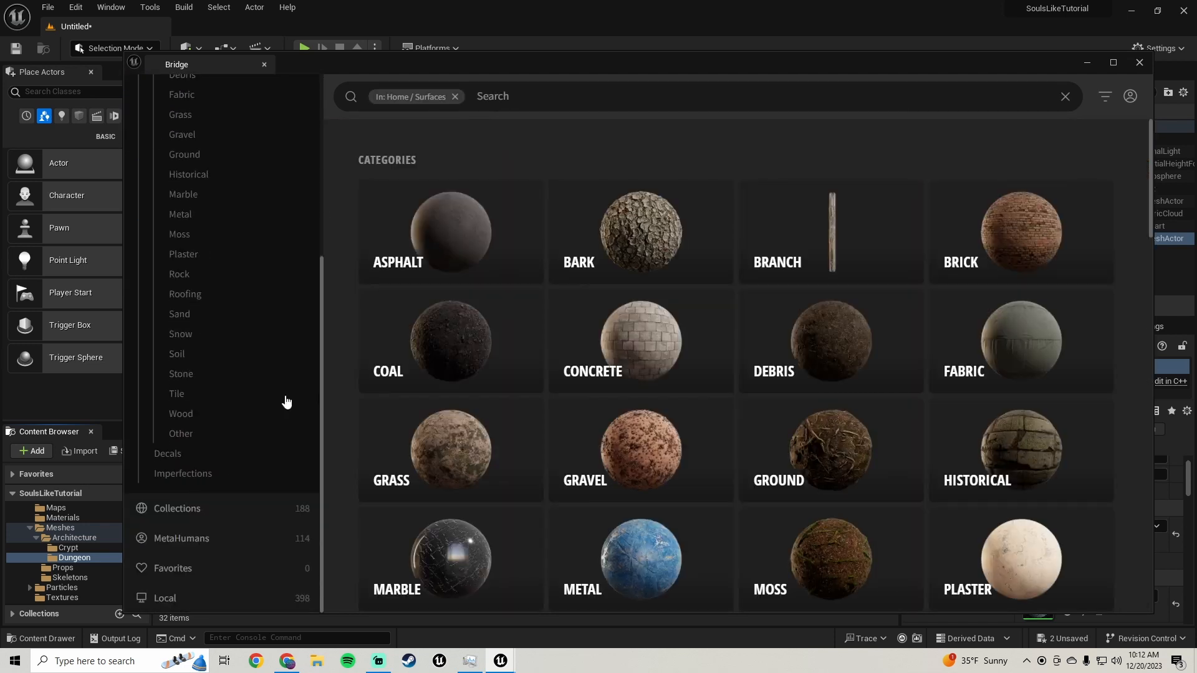
pyautogui.click(185, 376)
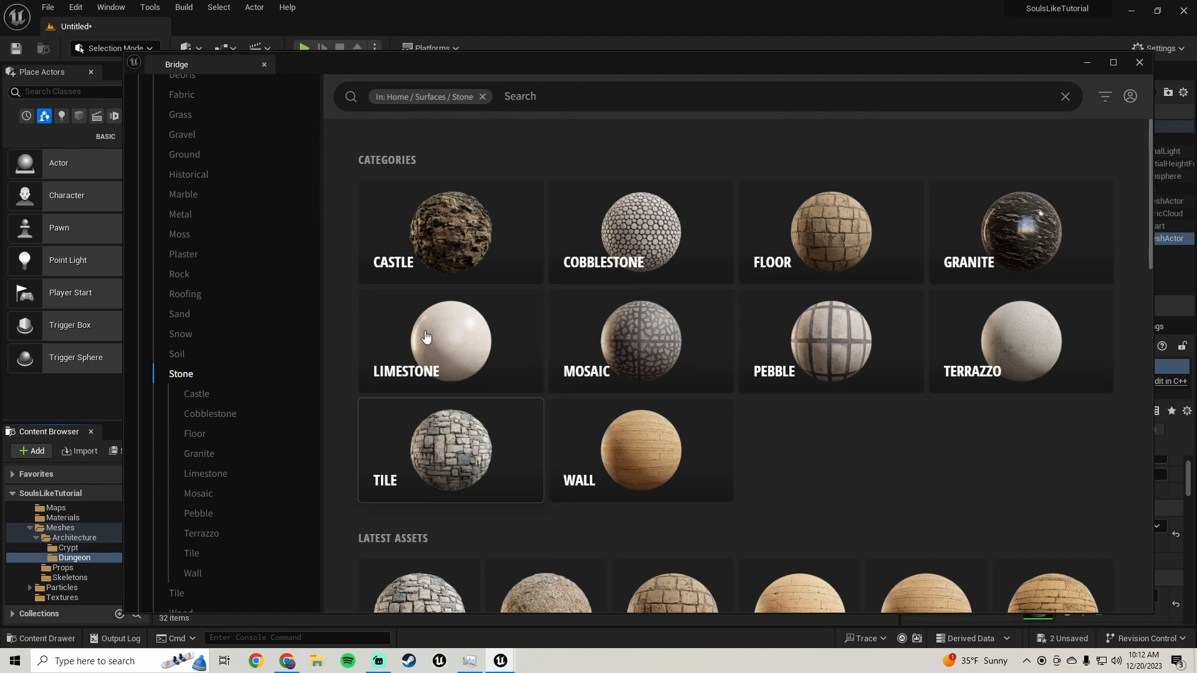
pyautogui.click(828, 233)
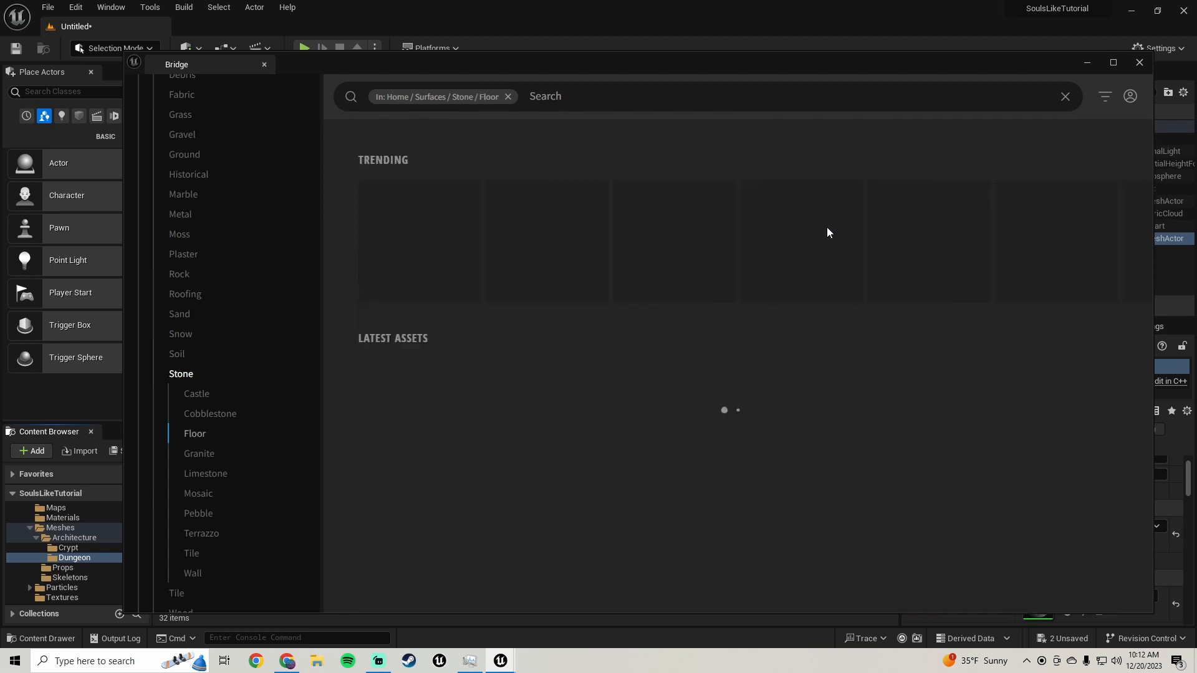
# - Add the Temple Stone Tiles surface to the project at Medium Quality and minimize the Bridge window
pyautogui.scroll(-10, 626, 380)
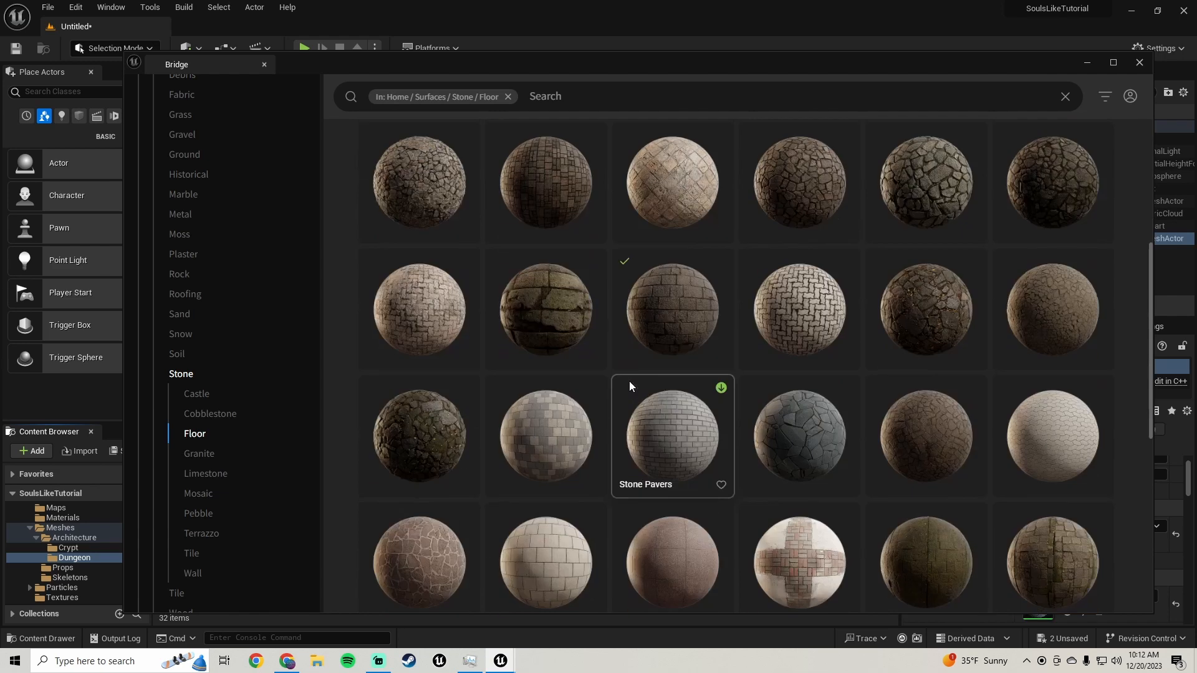
pyautogui.scroll(-5, 642, 373)
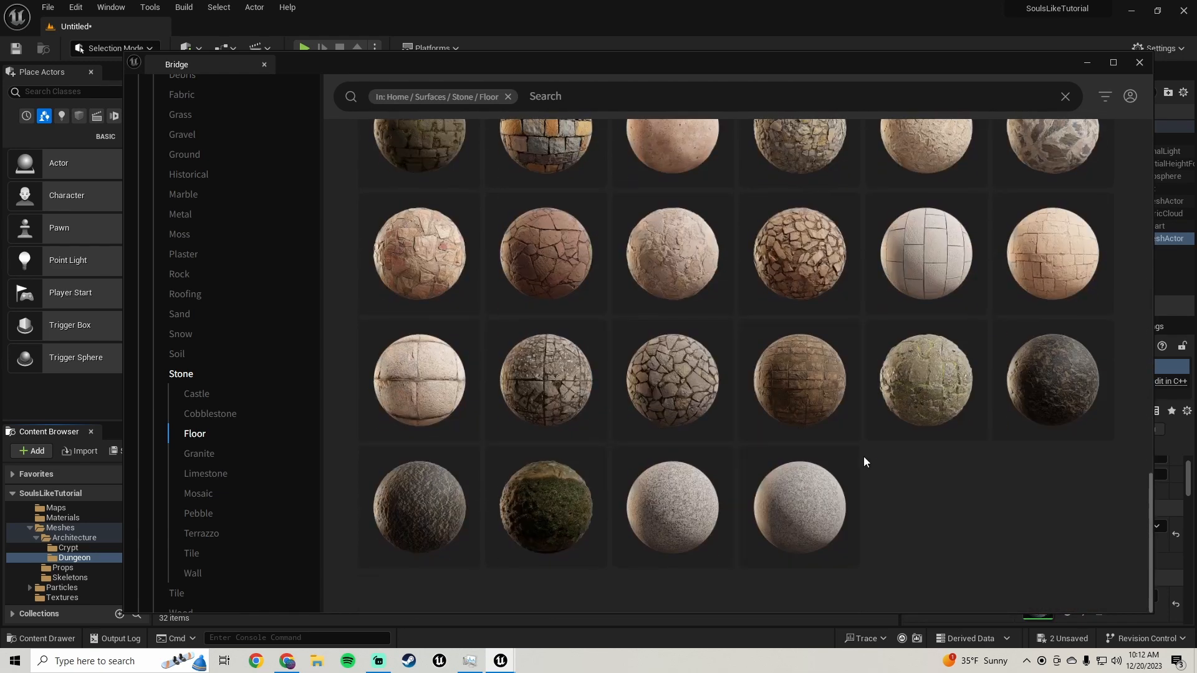
pyautogui.scroll(10, 766, 388)
pyautogui.scroll(8, 775, 339)
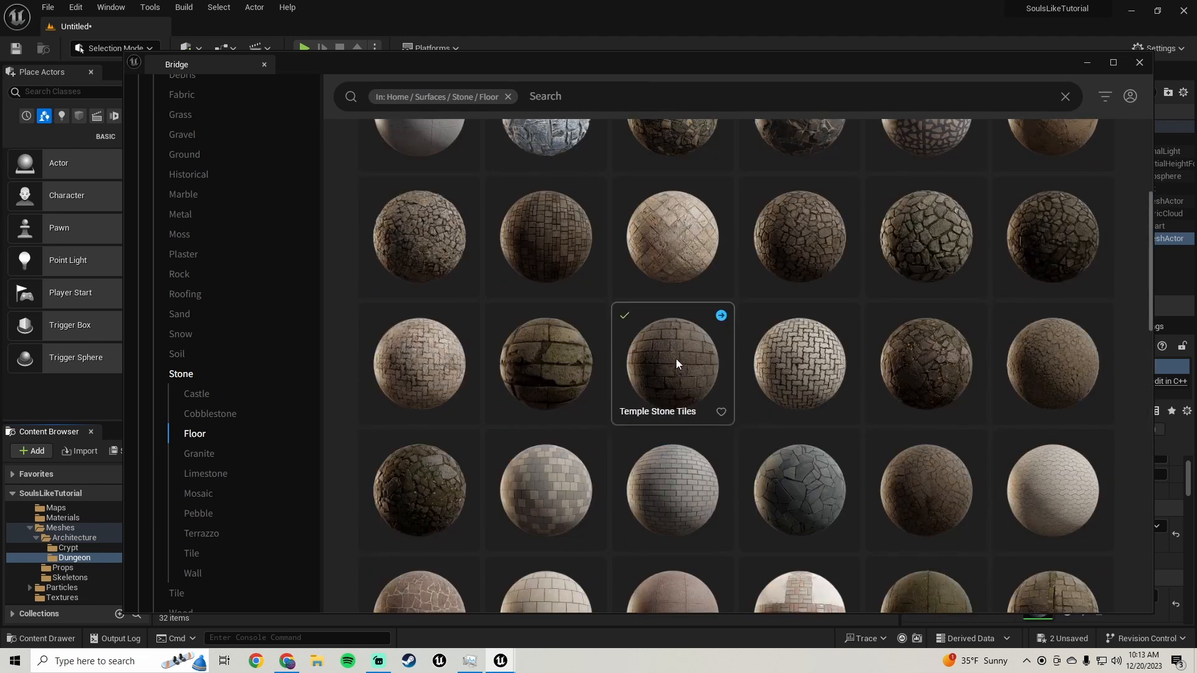
pyautogui.click(675, 358)
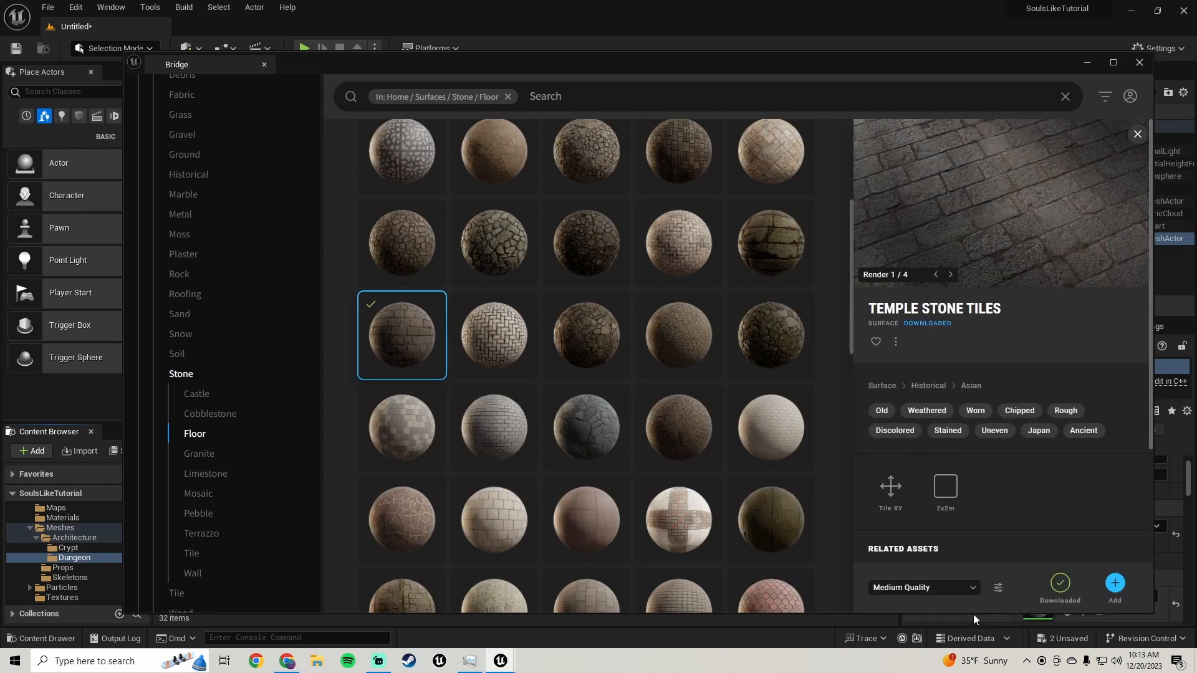
pyautogui.click(945, 589)
pyautogui.click(945, 589)
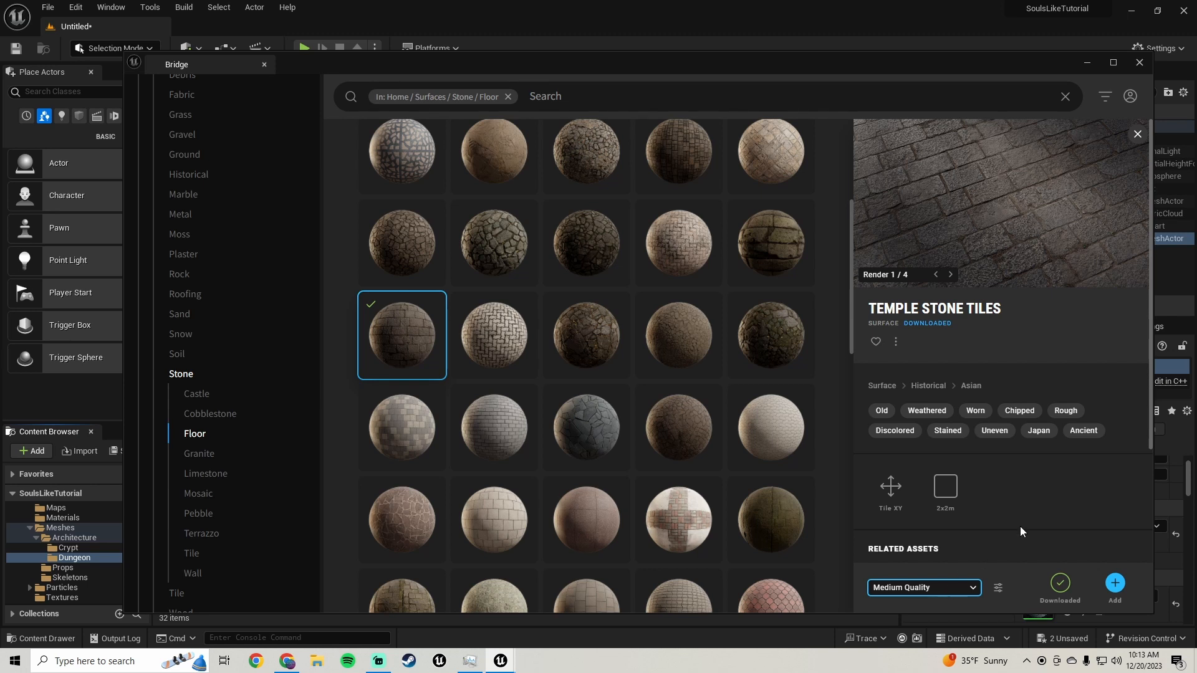
pyautogui.click(1114, 585)
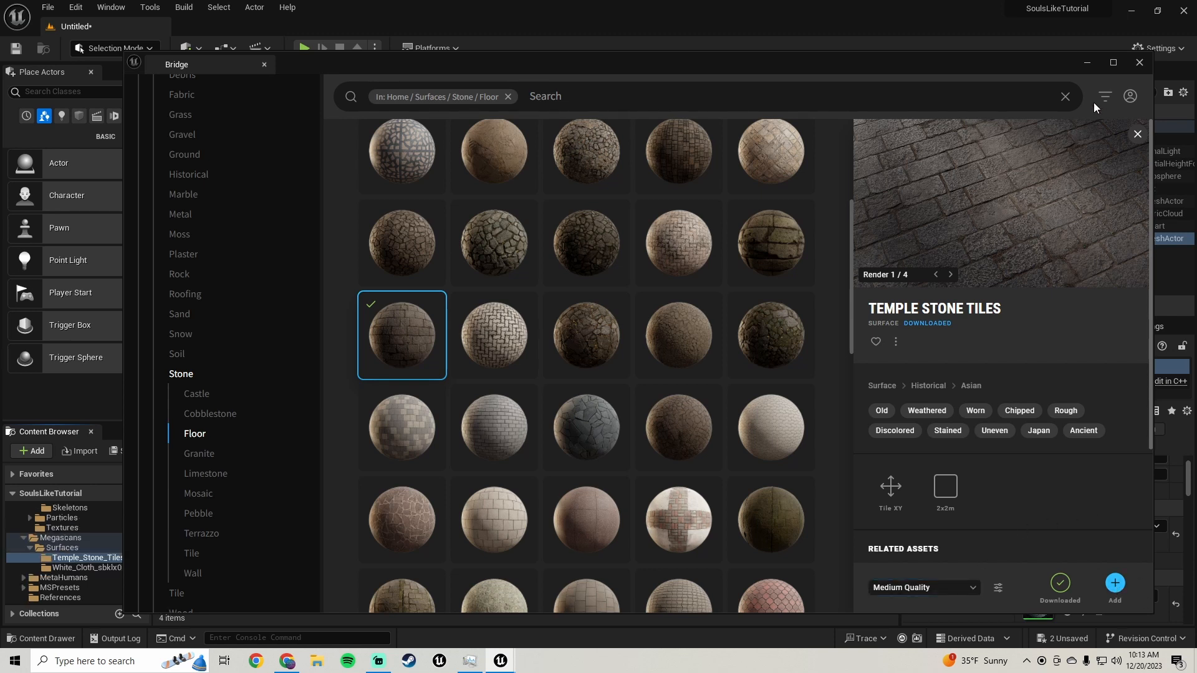
pyautogui.click(1087, 63)
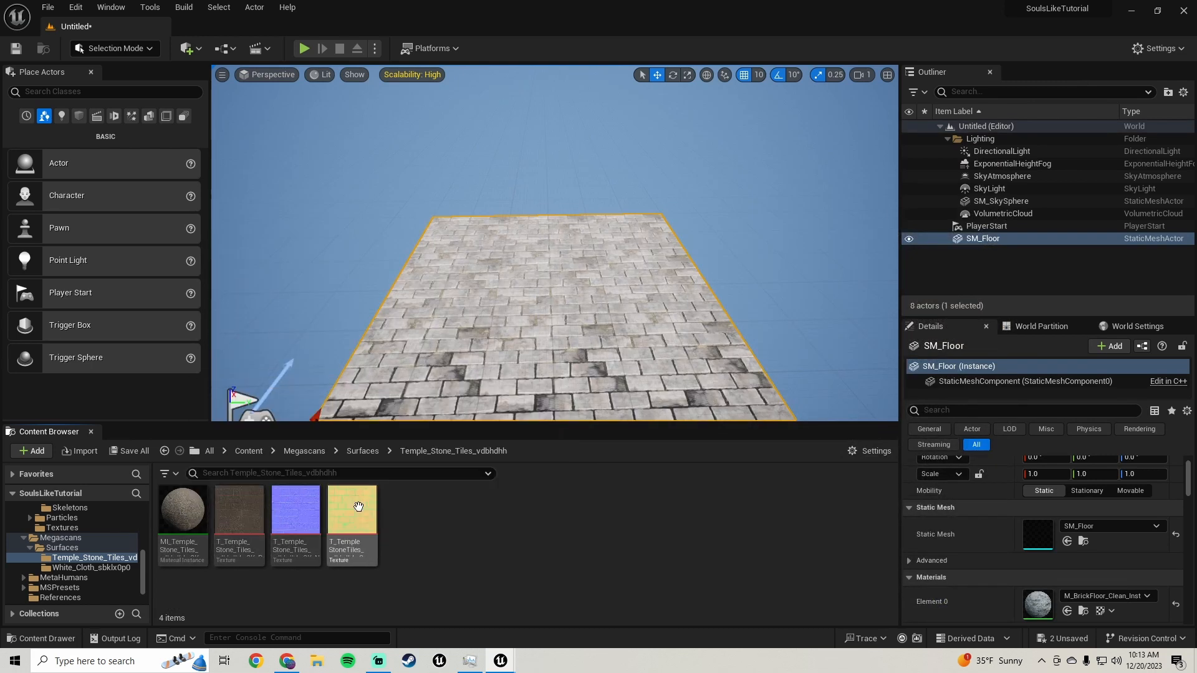
# - Open the Temple Stone Tiles ORDp texture for editing and maximize its editor window
pyautogui.moveTo(358, 507)
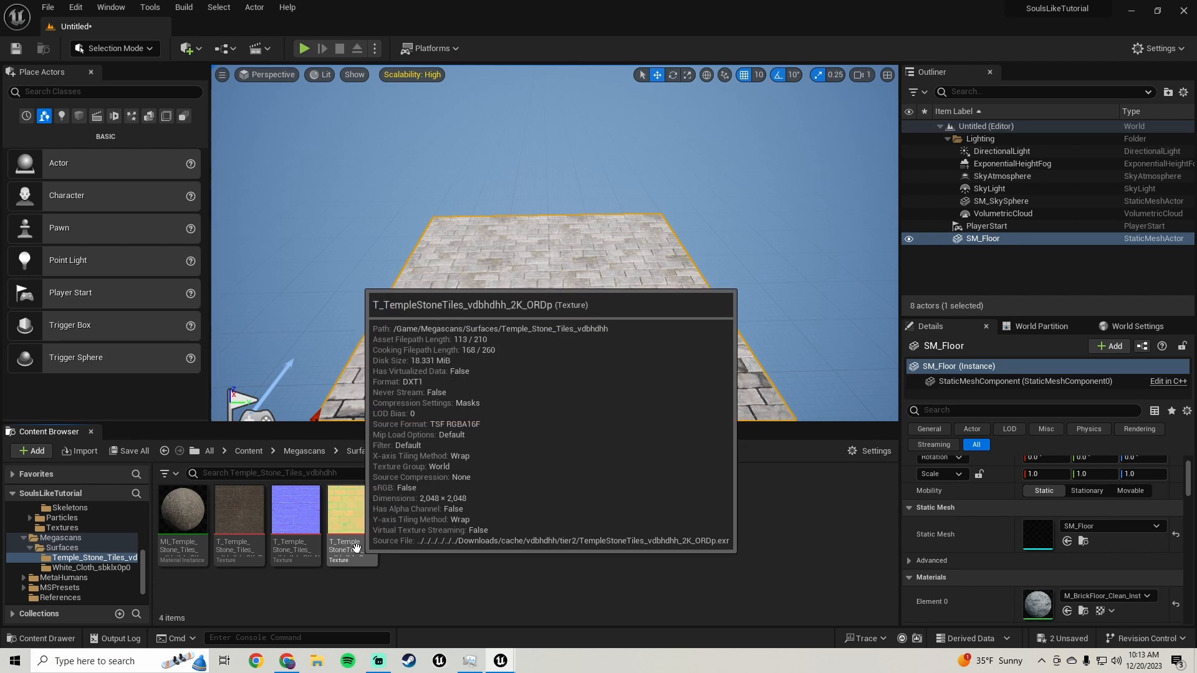
pyautogui.doubleClick(356, 548)
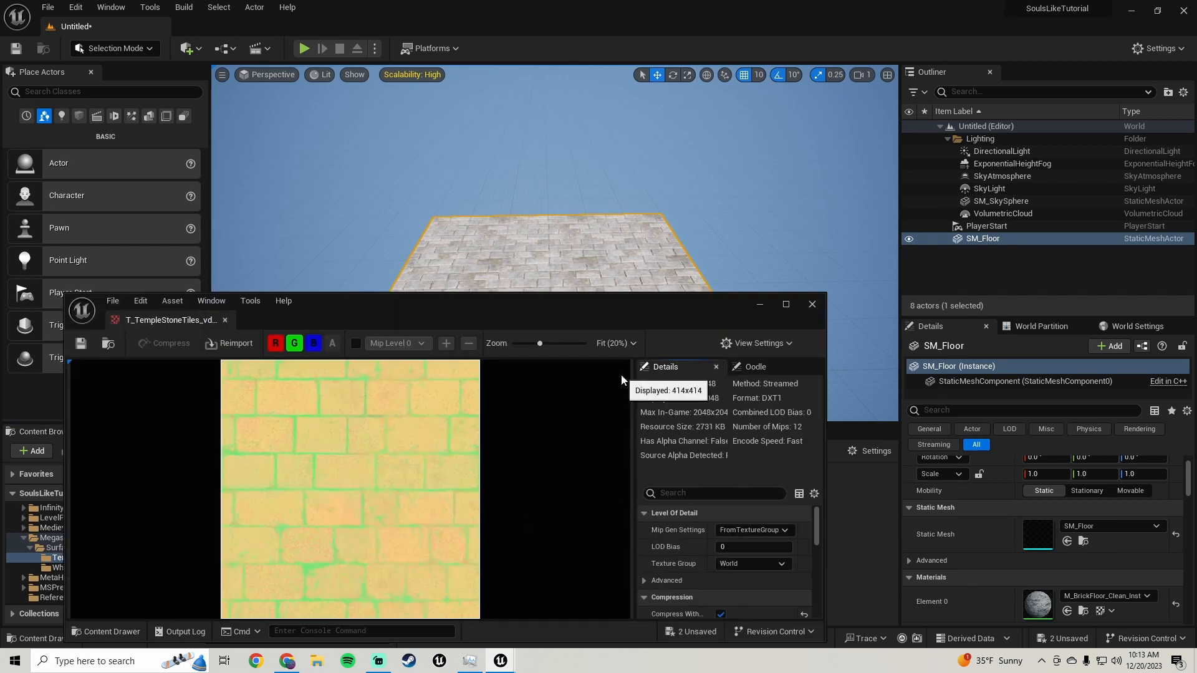
pyautogui.moveTo(658, 314); pyautogui.dragTo(682, 202)
pyautogui.scroll(-5, 713, 423)
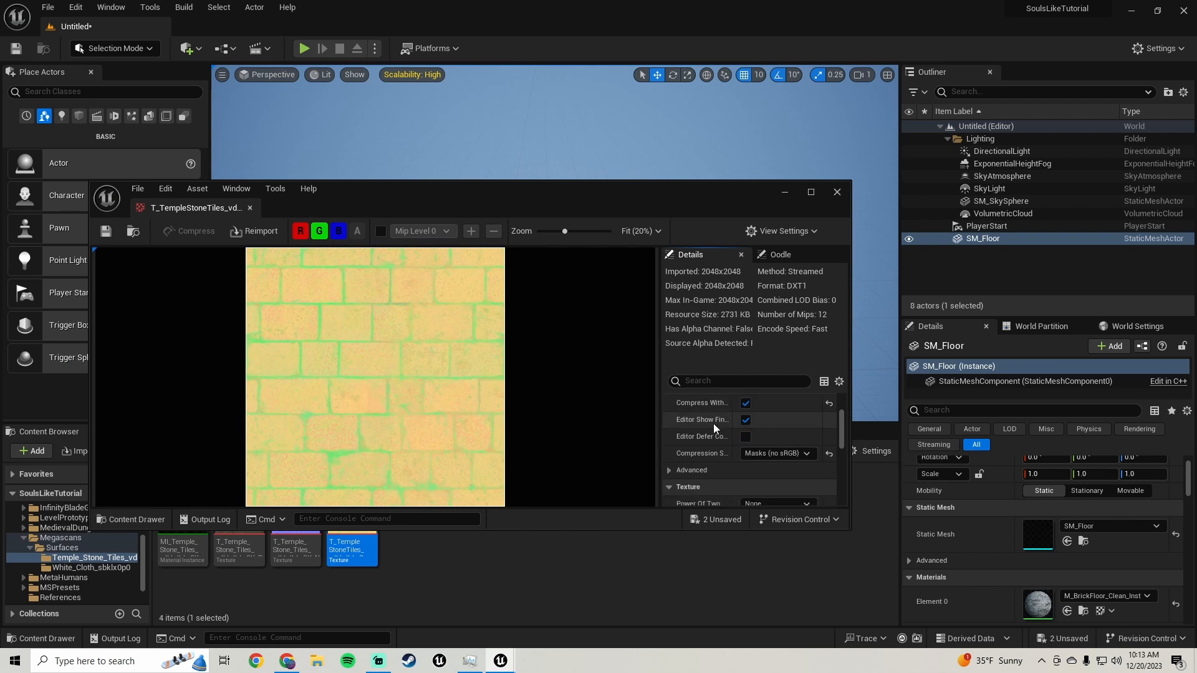
pyautogui.scroll(-2, 713, 424)
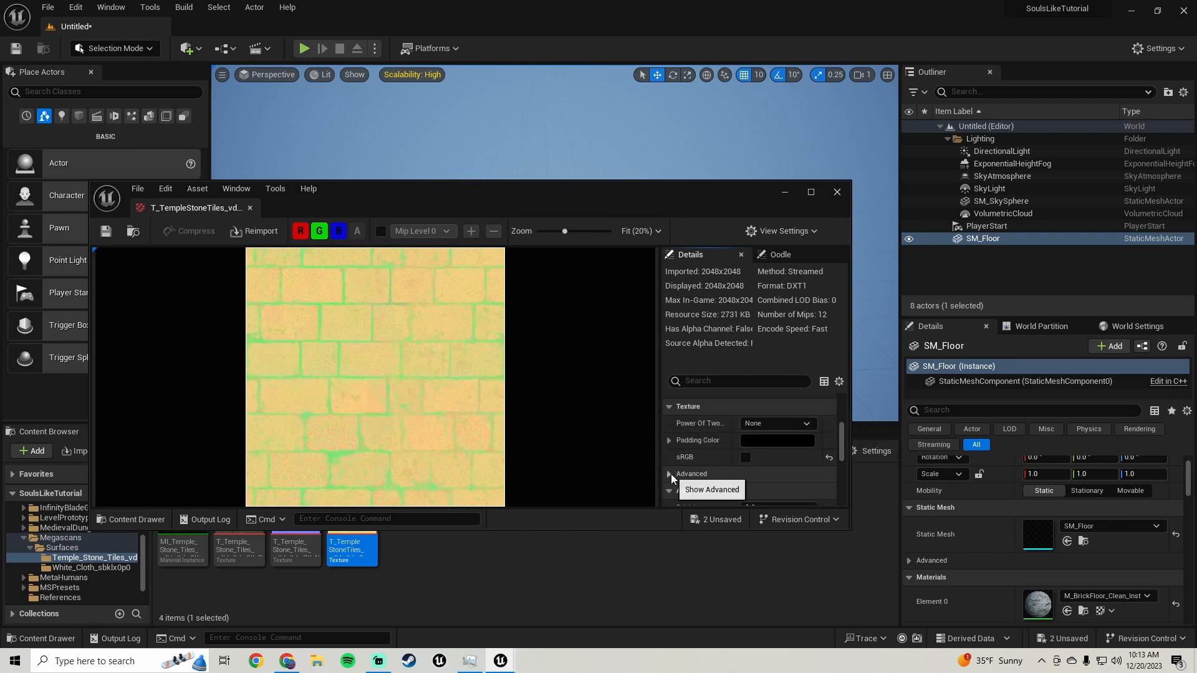
pyautogui.click(811, 192)
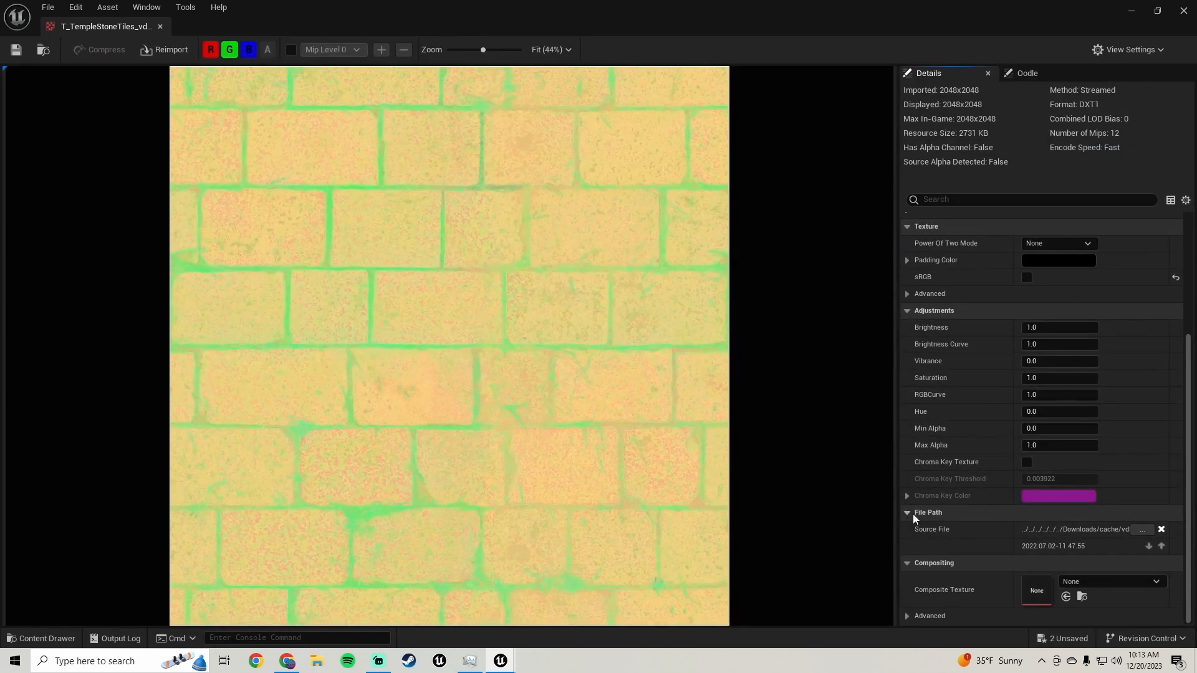
# - Set the ORDp texture's Maximum Texture Size to 1024 in the advanced compression settings, then save and close the texture
pyautogui.scroll(4, 934, 390)
pyautogui.click(933, 374)
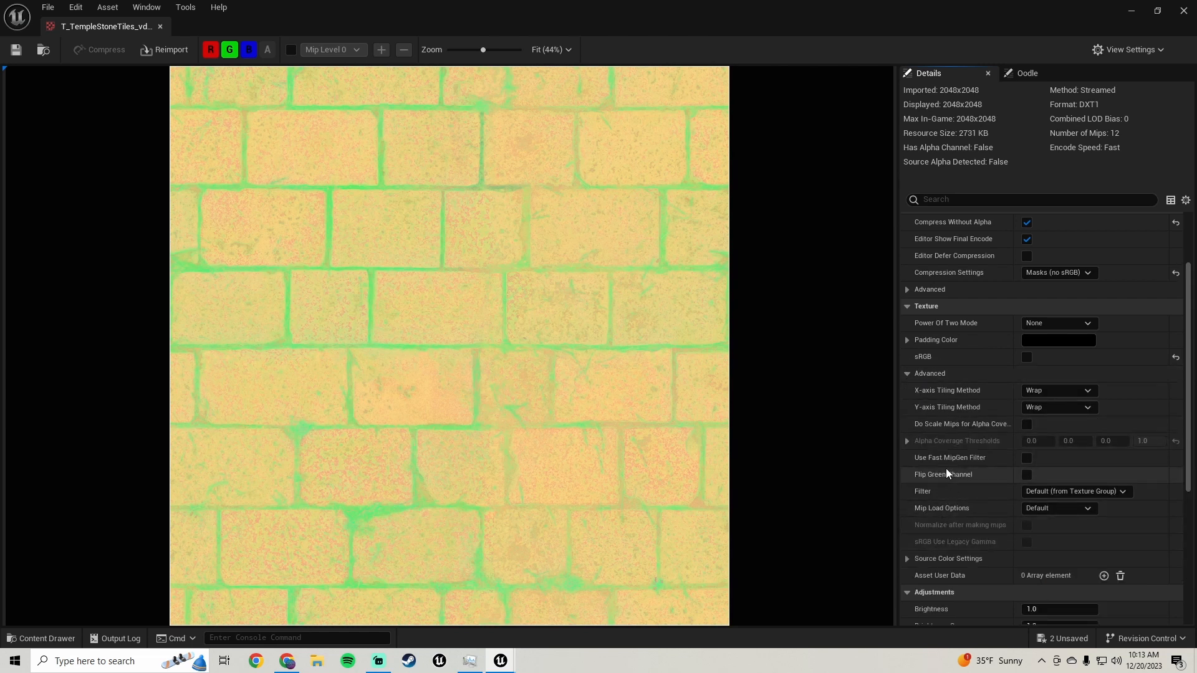
pyautogui.click(907, 291)
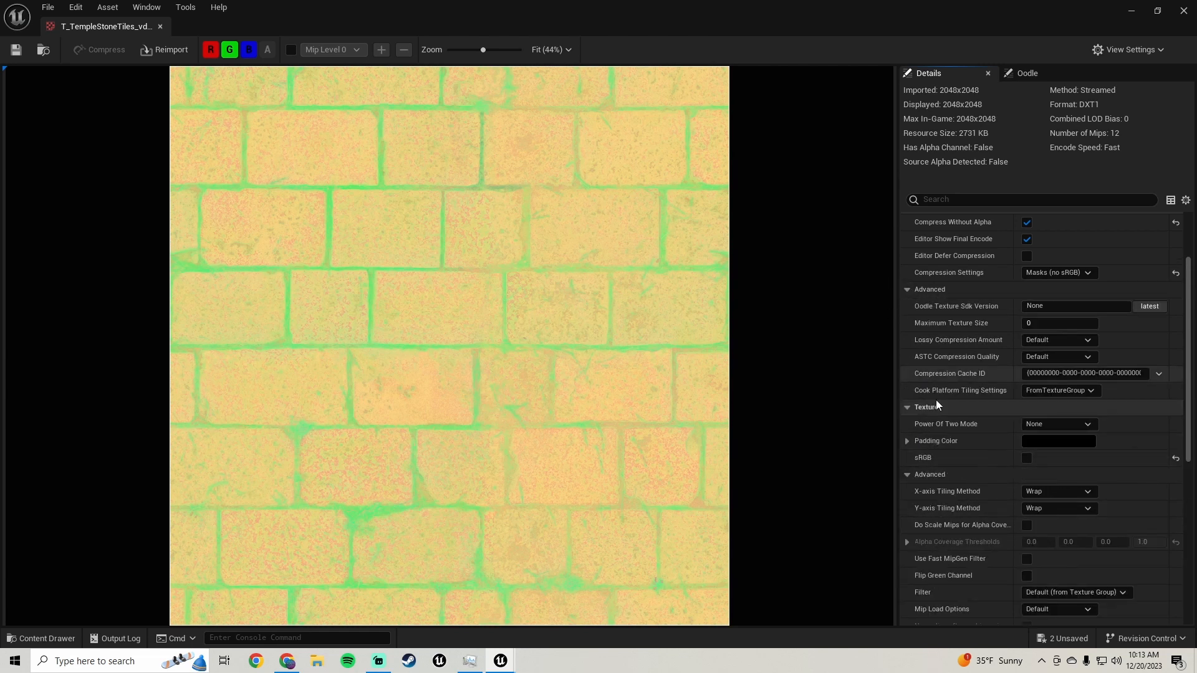
pyautogui.scroll(3, 939, 375)
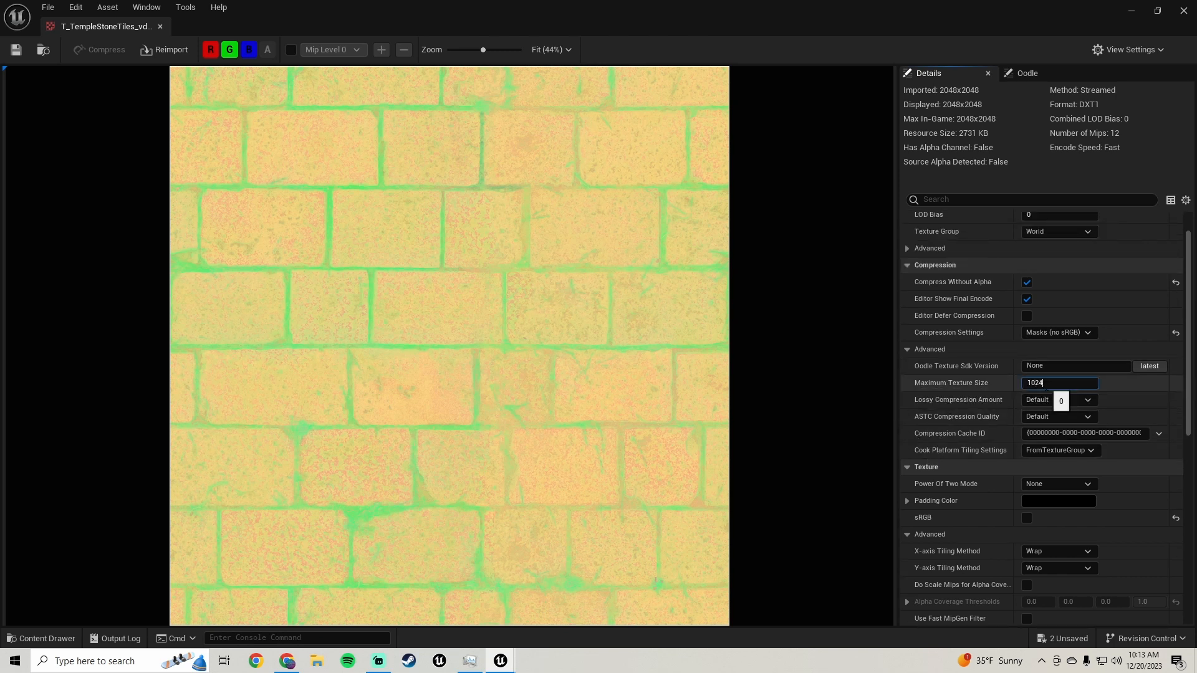
pyautogui.press('Return')
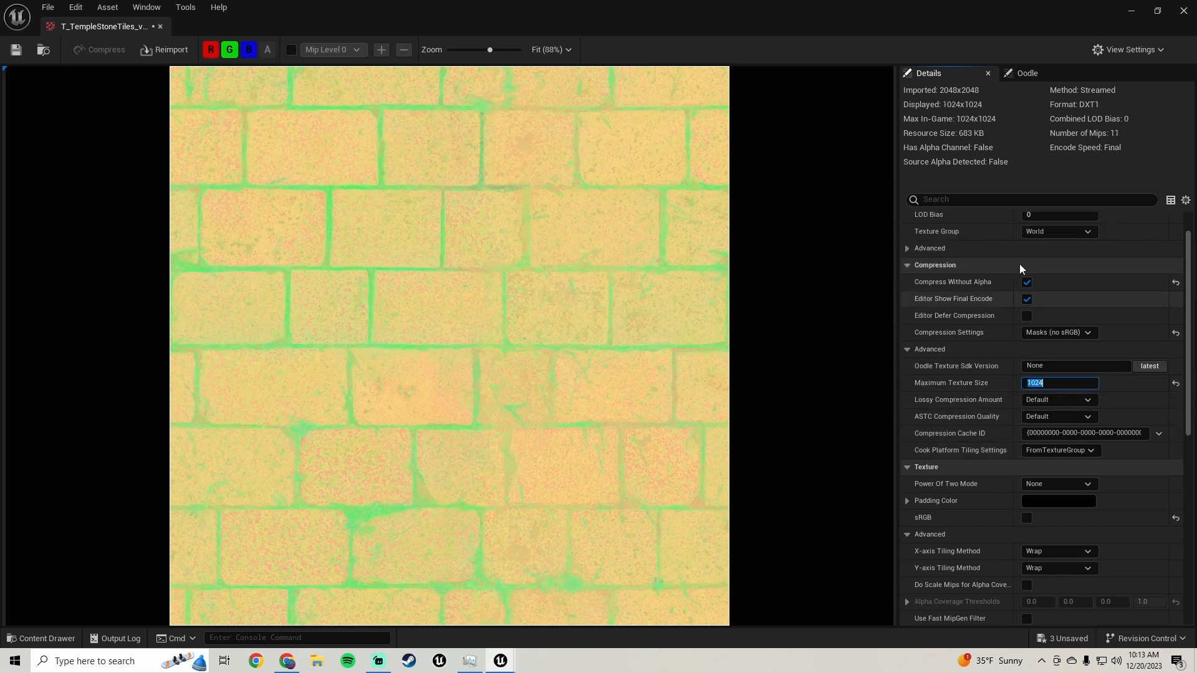
pyautogui.click(16, 50)
pyautogui.click(160, 26)
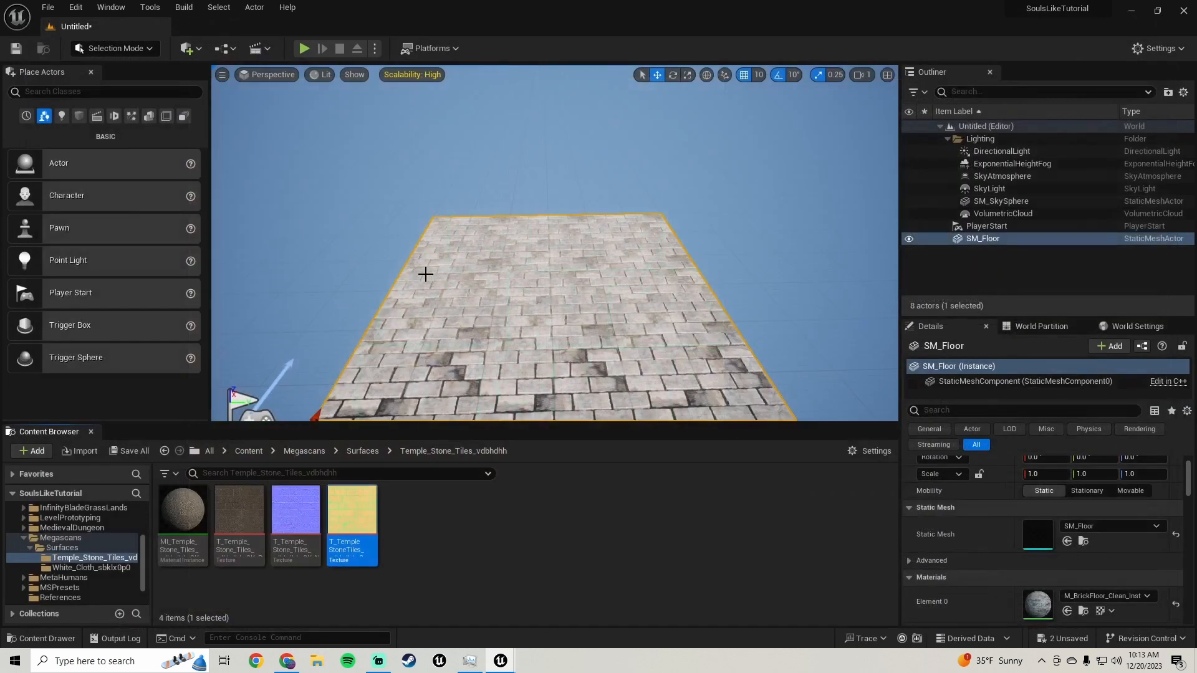
# - Duplicate the Temple Stone Tiles material instance and apply the copy to the SM_Floor actor
pyautogui.click(200, 492)
pyautogui.rightClick(184, 515)
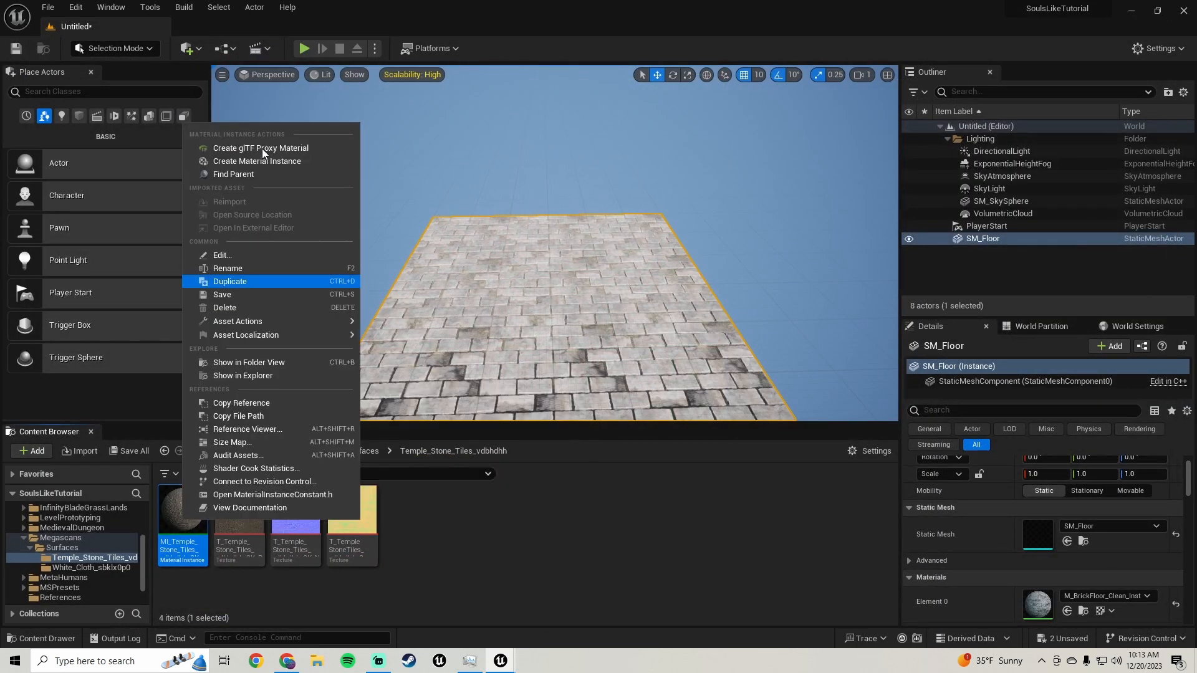
pyautogui.click(249, 282)
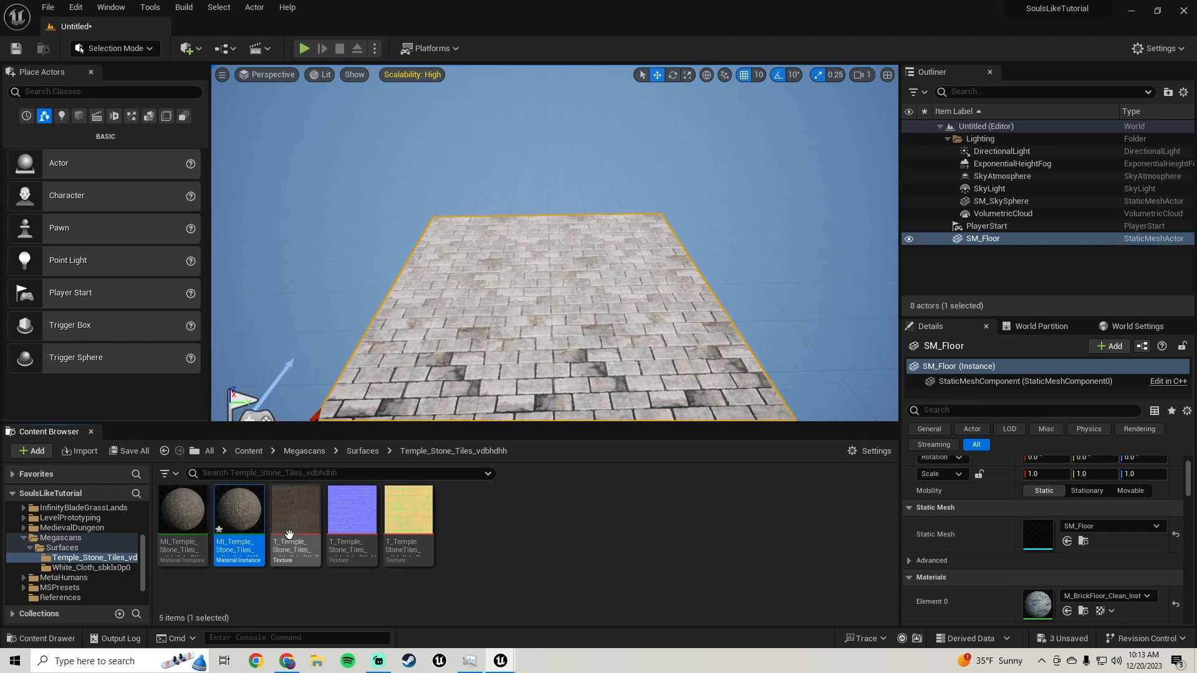
pyautogui.moveTo(240, 518); pyautogui.dragTo(563, 311)
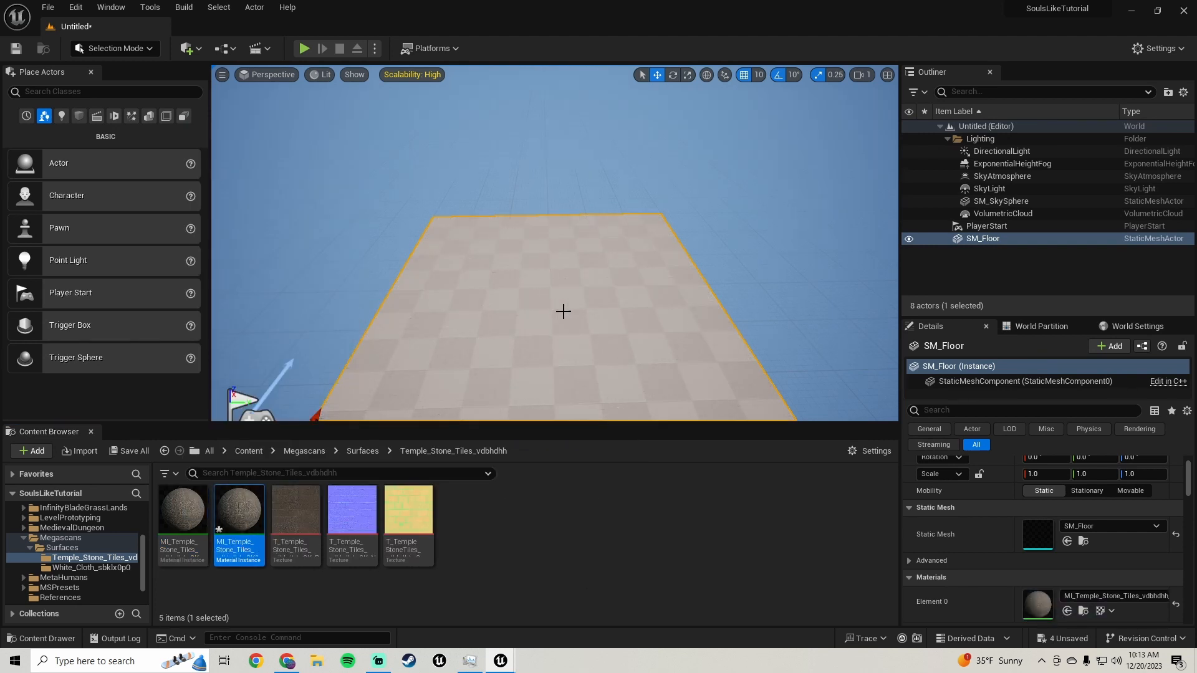
pyautogui.moveTo(563, 311)
pyautogui.mouseDown(button='right')
pyautogui.moveTo(512, 311)
pyautogui.moveTo(629, 315)
pyautogui.moveTo(624, 325)
pyautogui.moveTo(626, 156)
pyautogui.moveTo(617, 275)
pyautogui.moveTo(561, 299)
pyautogui.moveTo(598, 280)
pyautogui.moveTo(592, 336)
pyautogui.moveTo(602, 281)
pyautogui.moveTo(561, 331)
pyautogui.moveTo(564, 274)
pyautogui.moveTo(576, 331)
pyautogui.mouseUp(button='right')
# - Open the duplicated Temple Stone Tiles material instance and enable its Two Sided property override
pyautogui.click(242, 557)
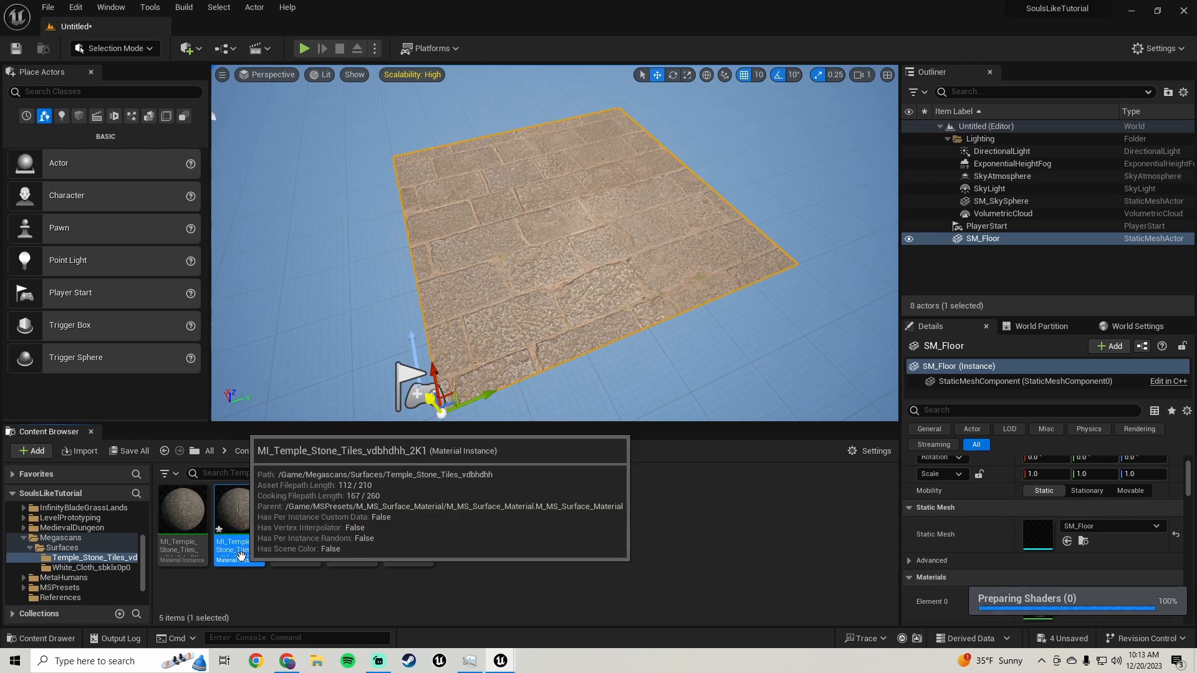
pyautogui.doubleClick(241, 555)
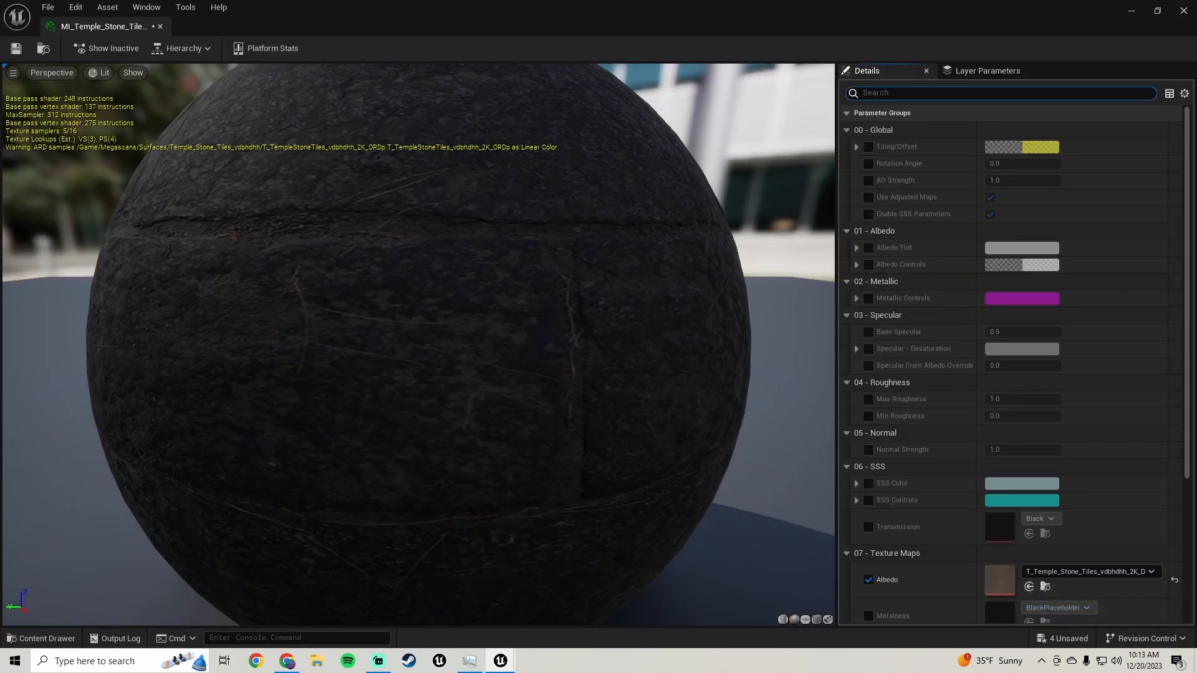
pyautogui.write('two')
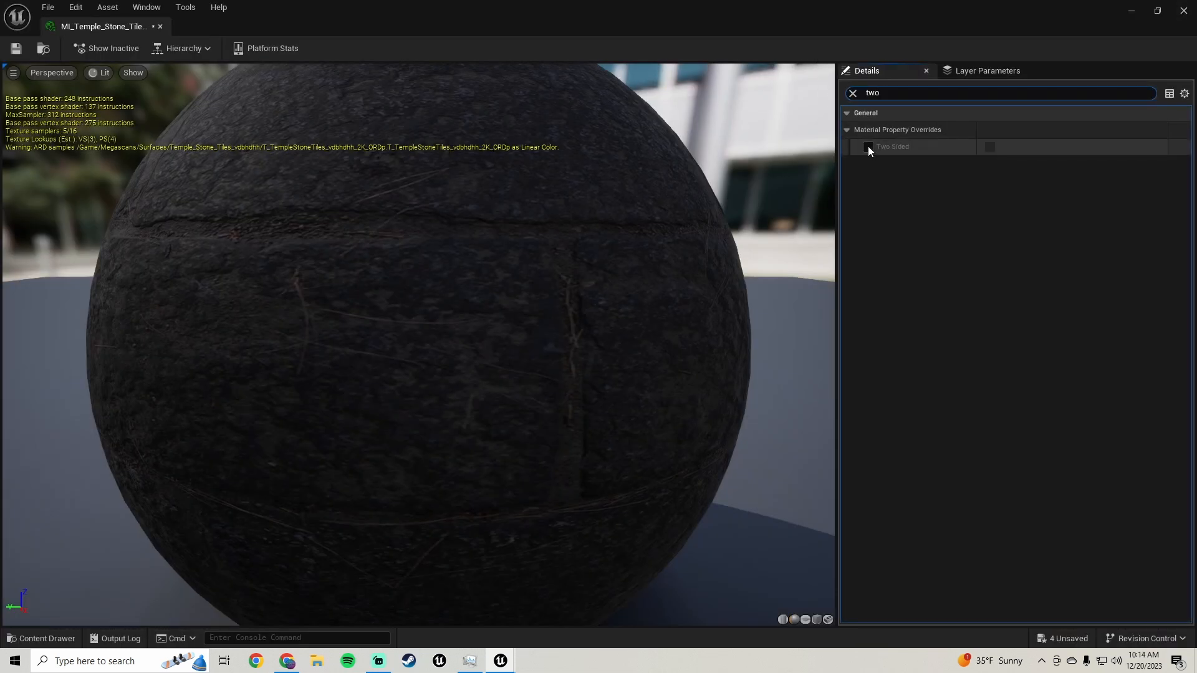
pyautogui.click(867, 146)
pyautogui.click(991, 147)
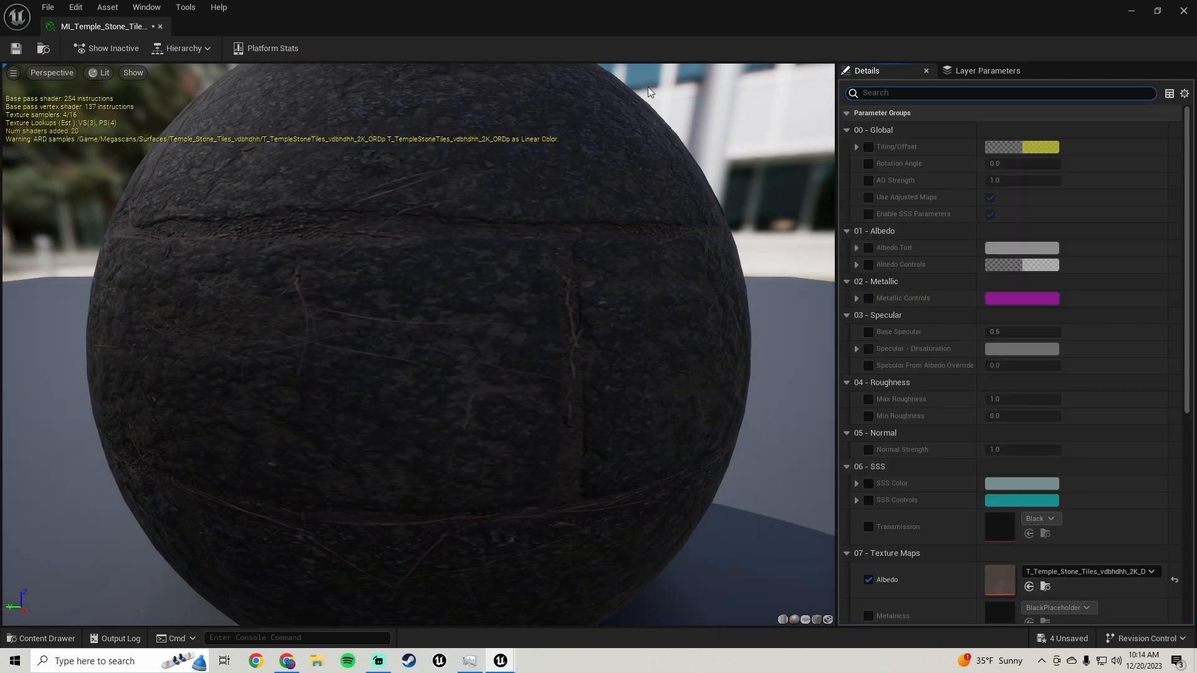
# - Shrink the material editor so the floor shows, override Tiling/Offset with Tiling X and Tiling Y at 2, and save the material instance
pyautogui.click(1159, 11)
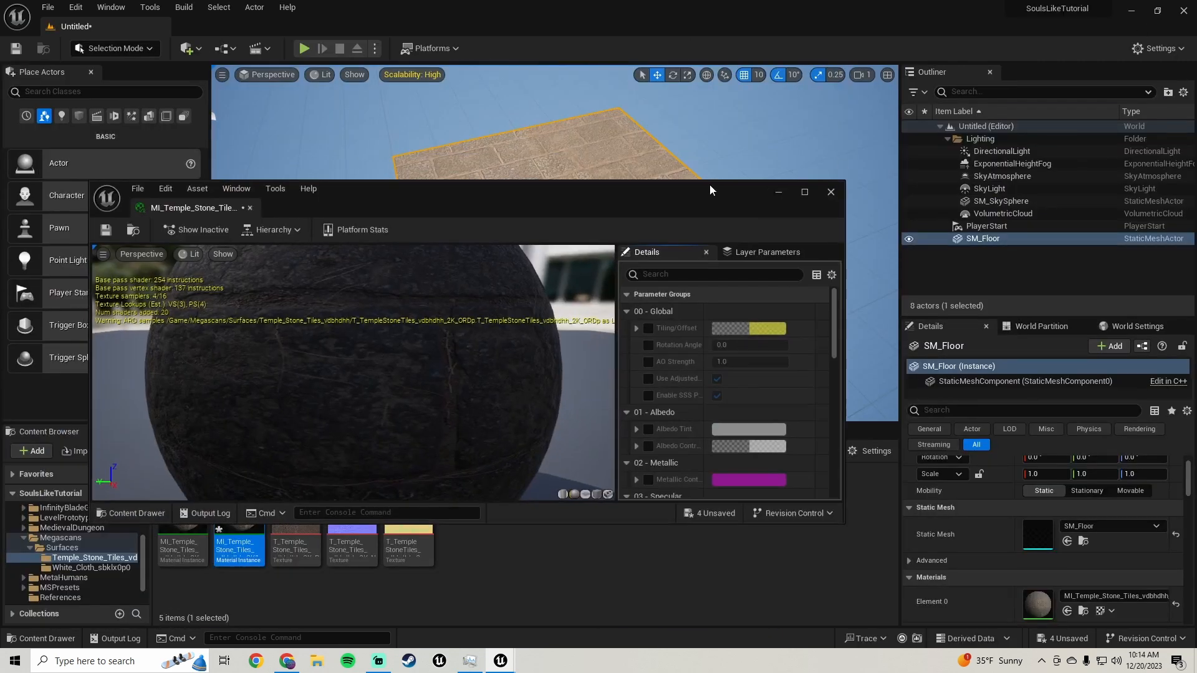
pyautogui.moveTo(709, 187); pyautogui.dragTo(629, 356)
pyautogui.click(568, 483)
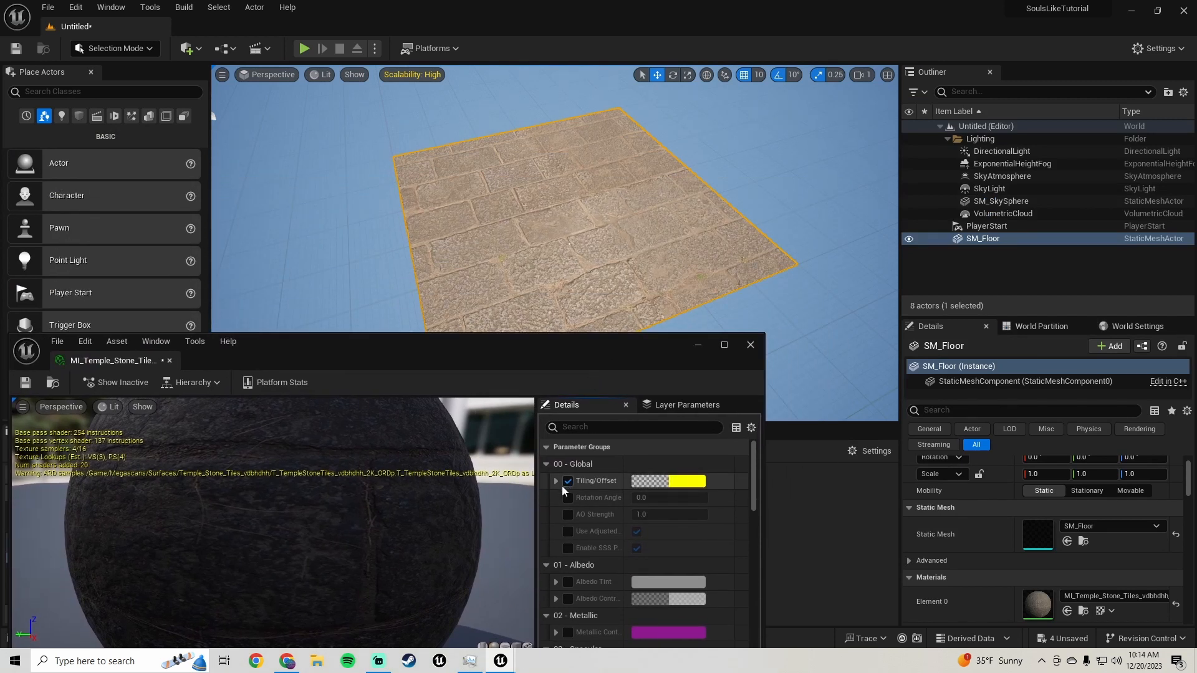
pyautogui.click(555, 481)
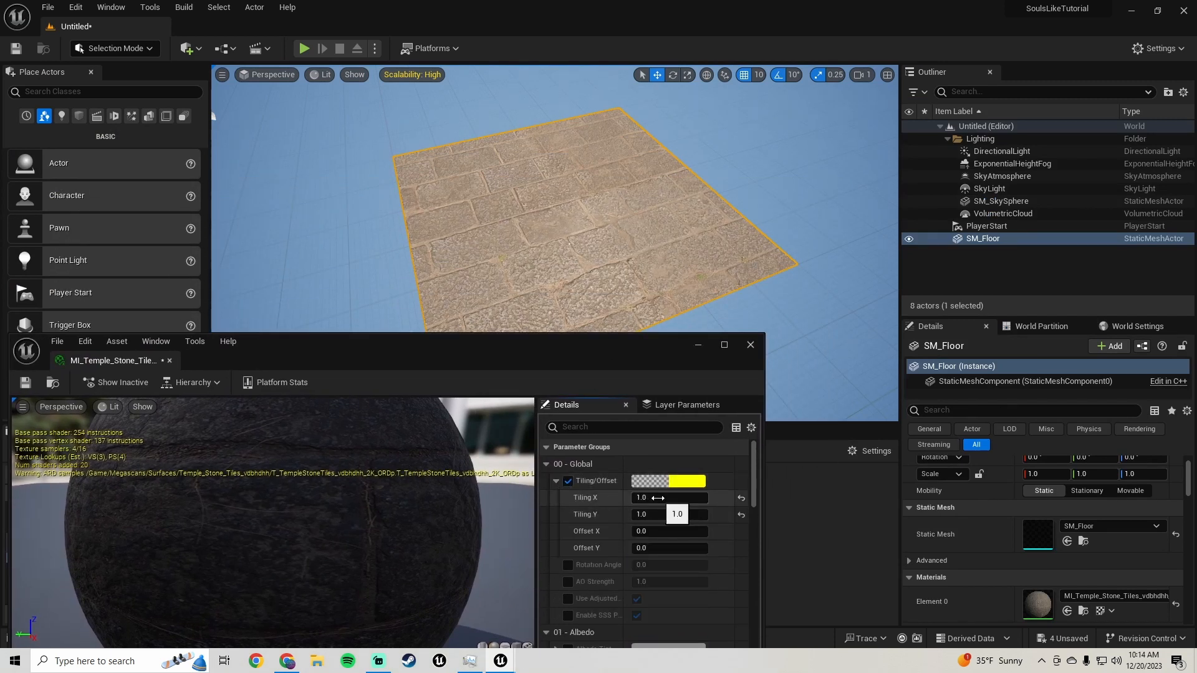
pyautogui.write('2')
pyautogui.press('Return')
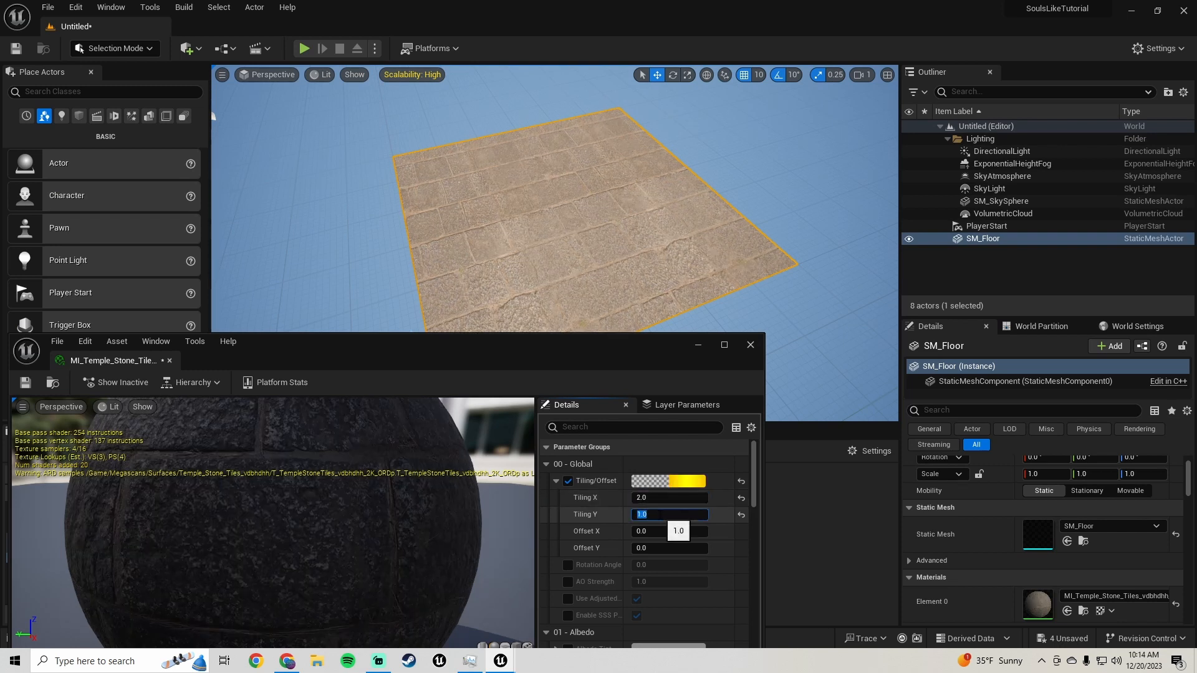
pyautogui.write('2')
pyautogui.press('Return')
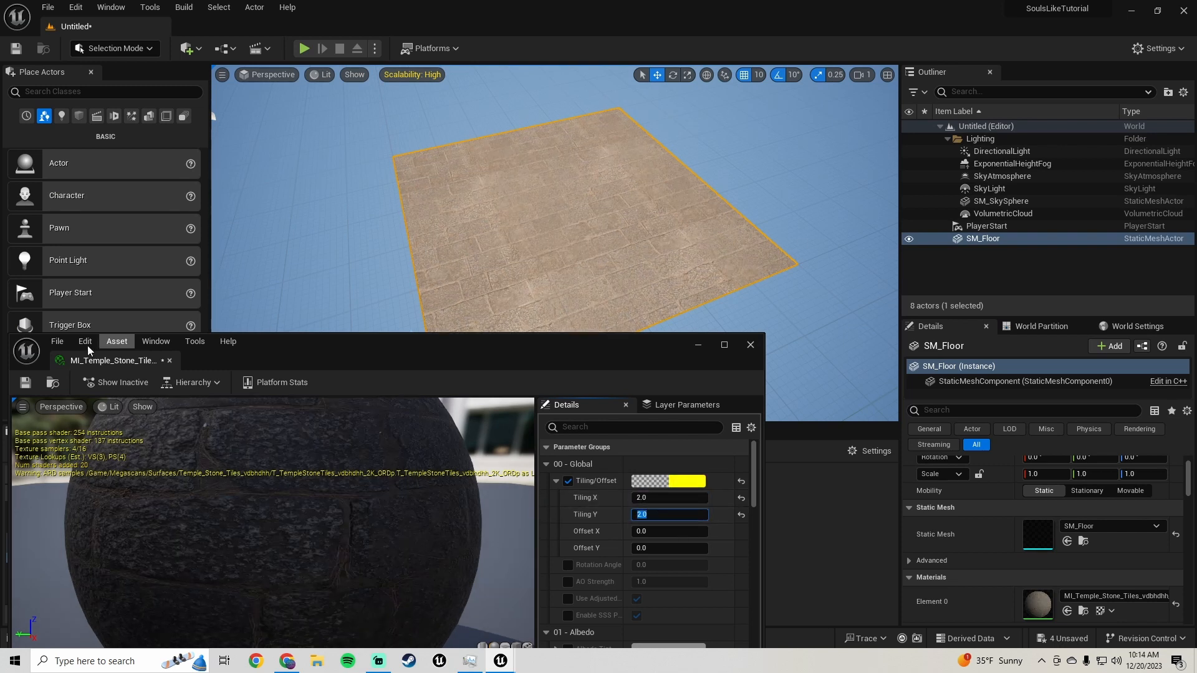
pyautogui.click(25, 383)
# - Override the Albedo Tint with a darker blue-gray, value about 0.47 and saturation about 0.30 (Hex sRGB 9BB4B7FF)
pyautogui.scroll(-2, 593, 495)
pyautogui.scroll(-2, 592, 495)
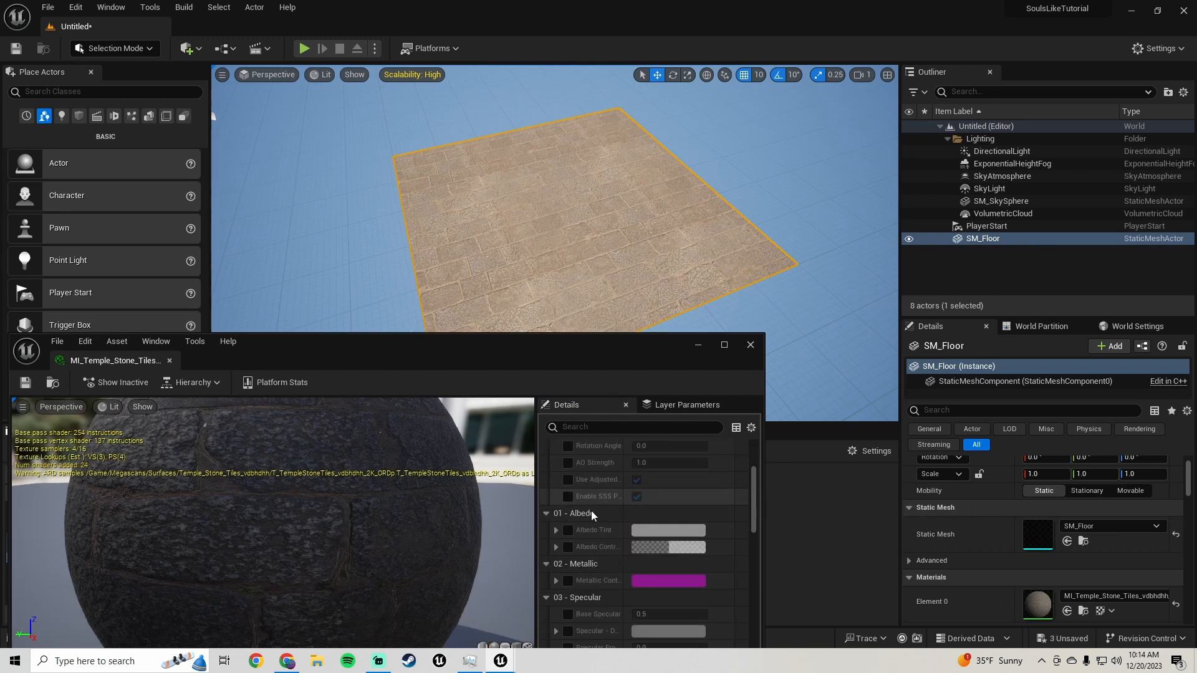
pyautogui.click(568, 531)
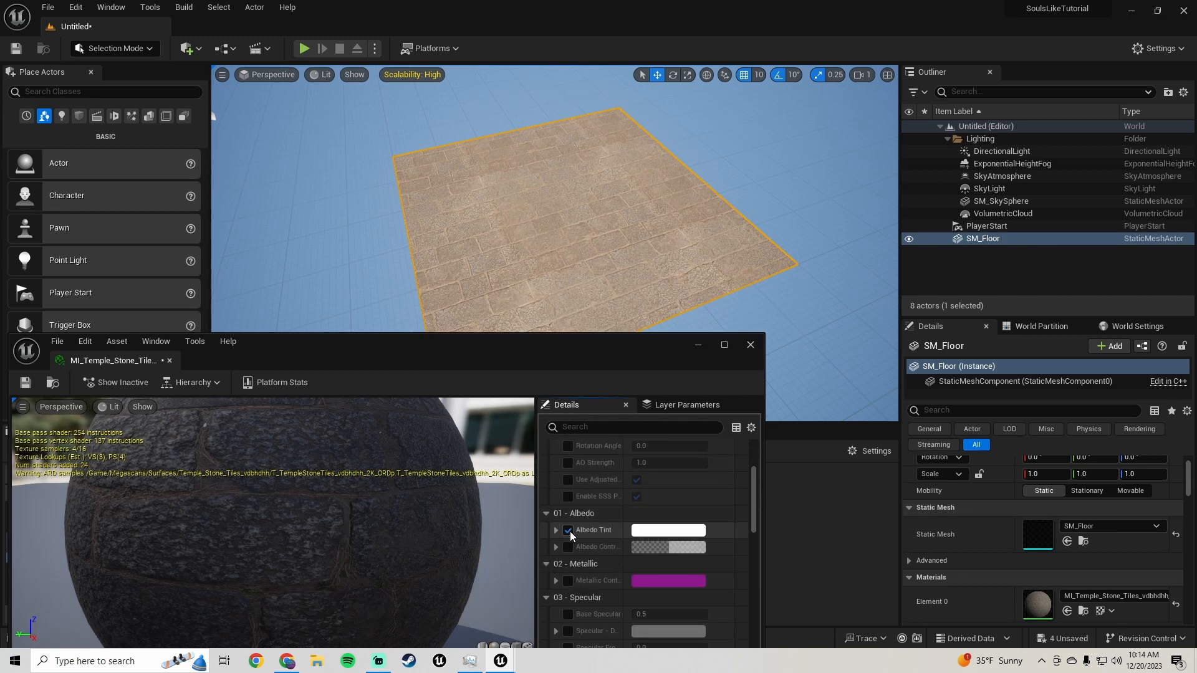
pyautogui.click(662, 532)
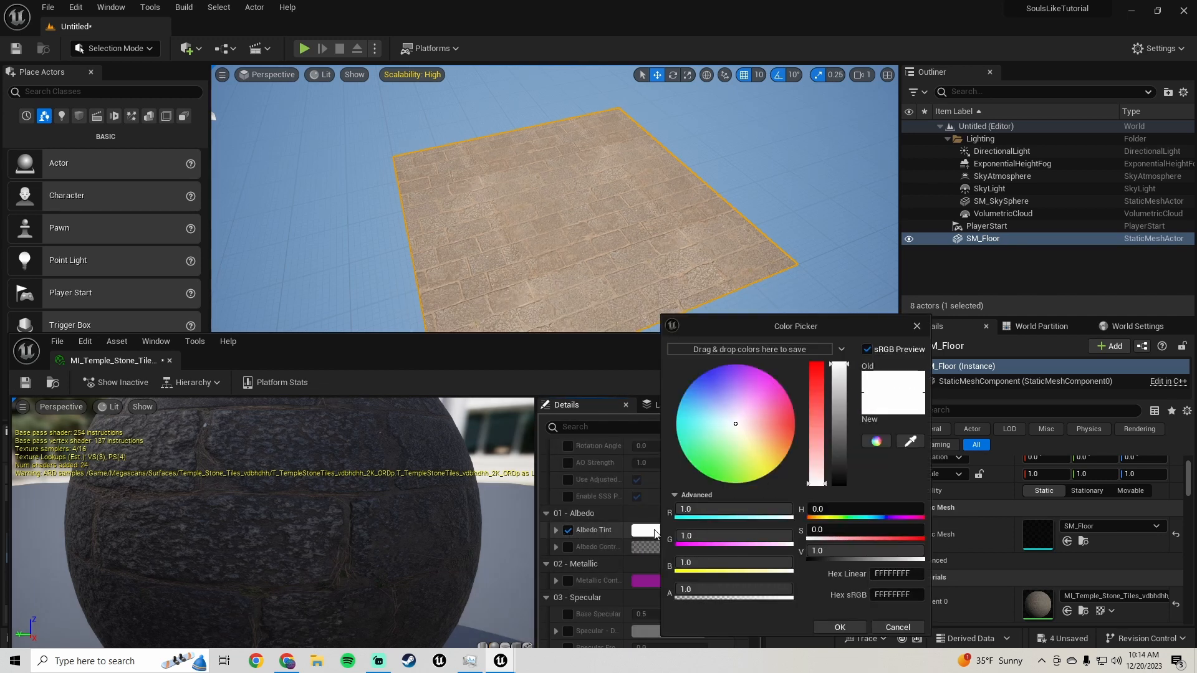
pyautogui.click(838, 428)
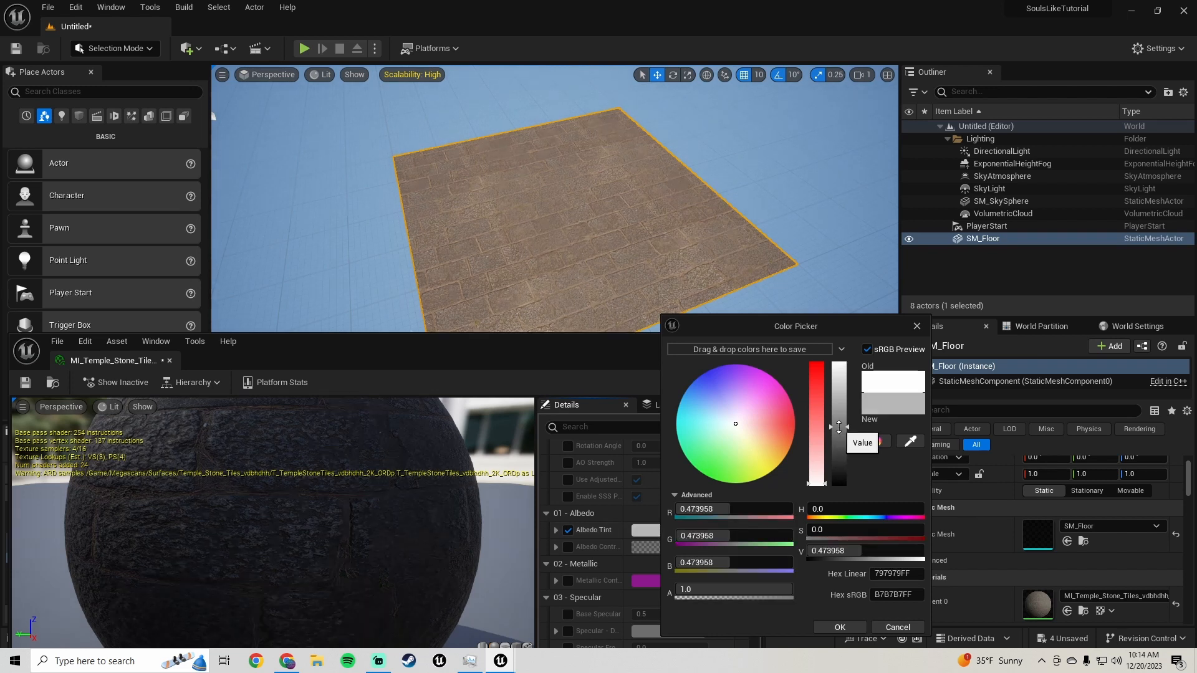
pyautogui.click(729, 422)
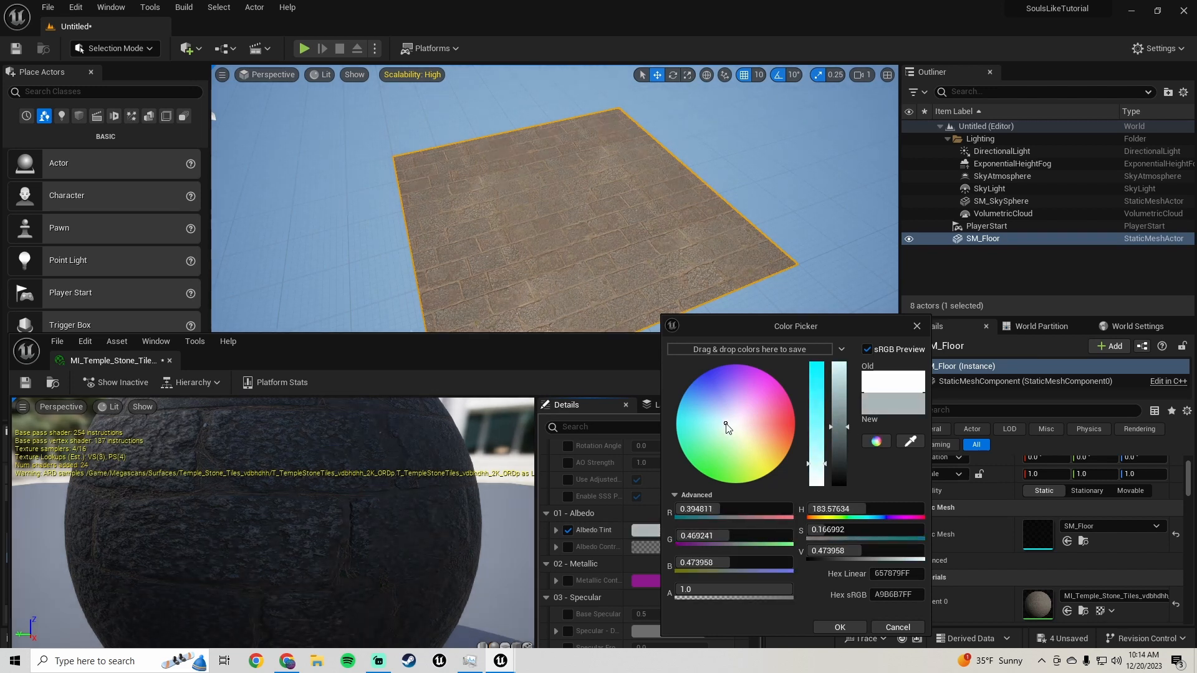
pyautogui.click(724, 420)
pyautogui.moveTo(723, 422); pyautogui.dragTo(722, 421)
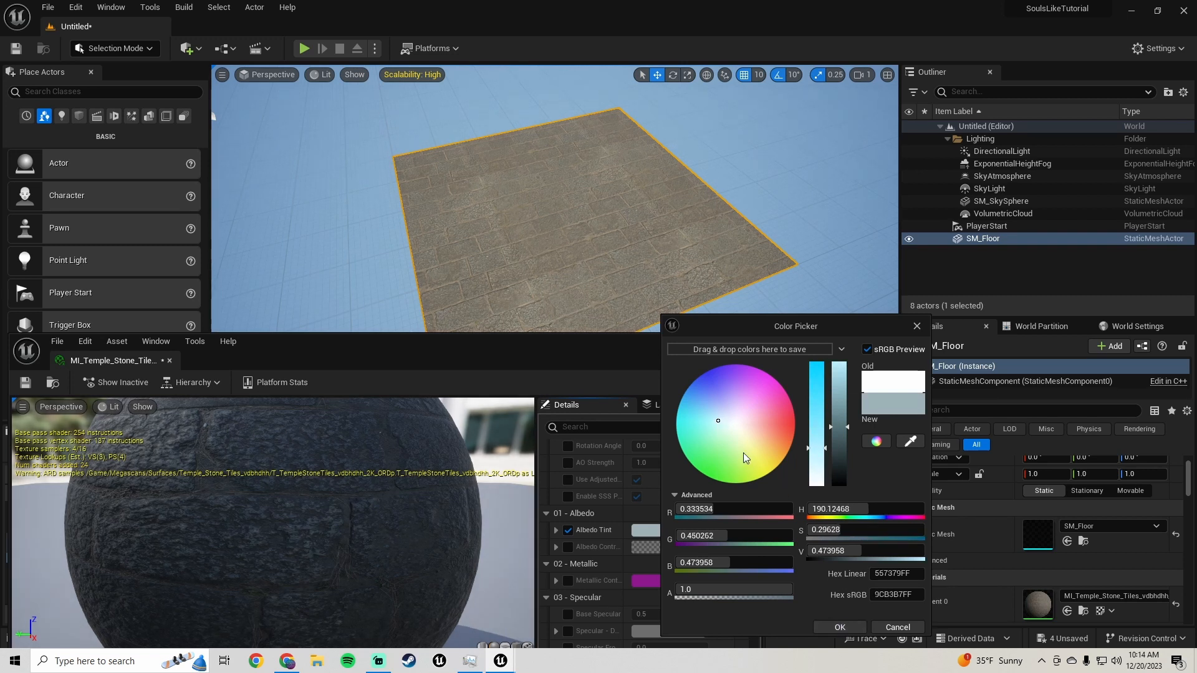
pyautogui.click(721, 421)
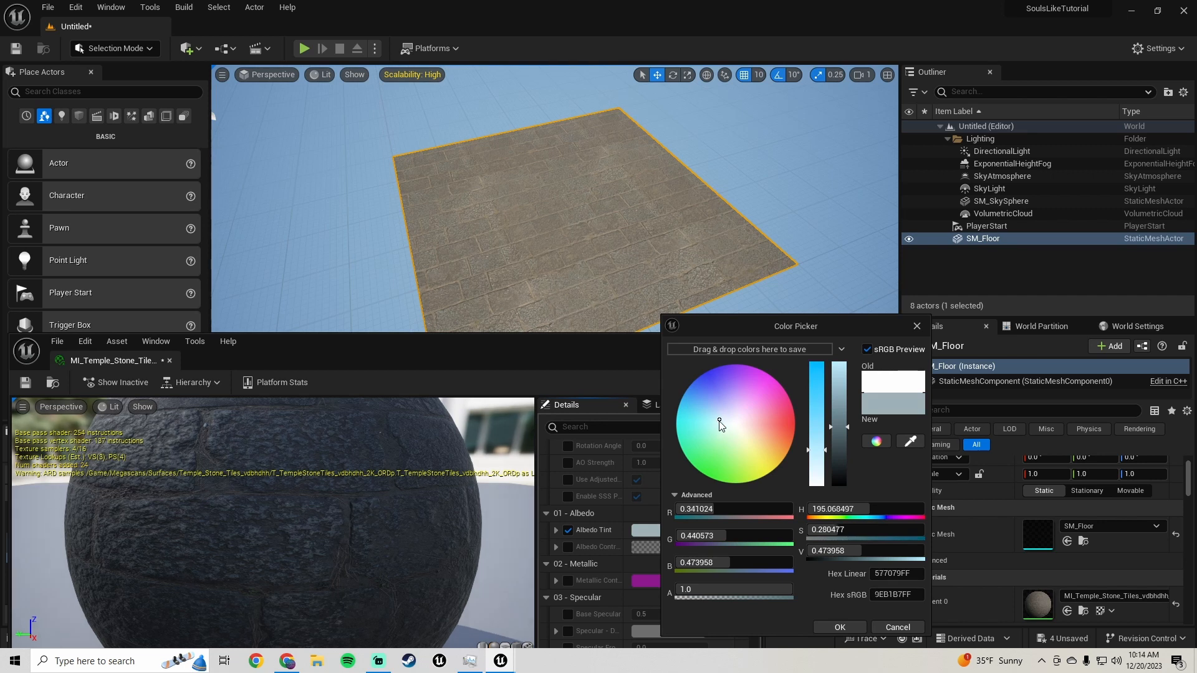
pyautogui.moveTo(719, 421); pyautogui.dragTo(717, 422)
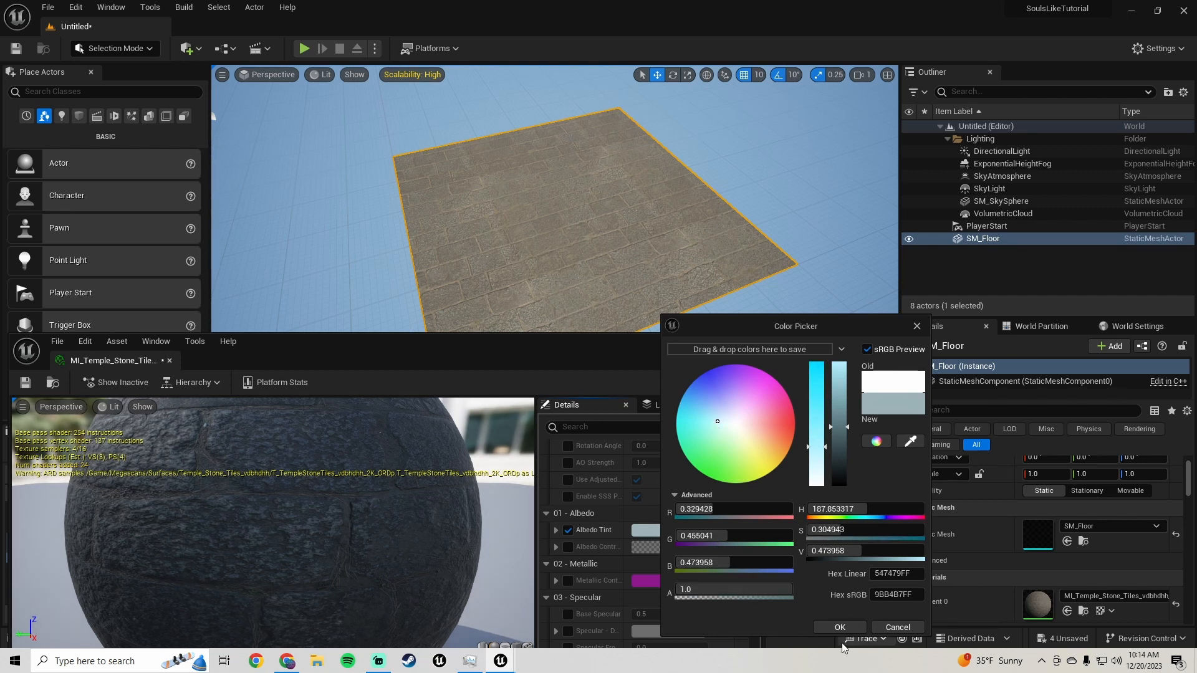
pyautogui.click(838, 626)
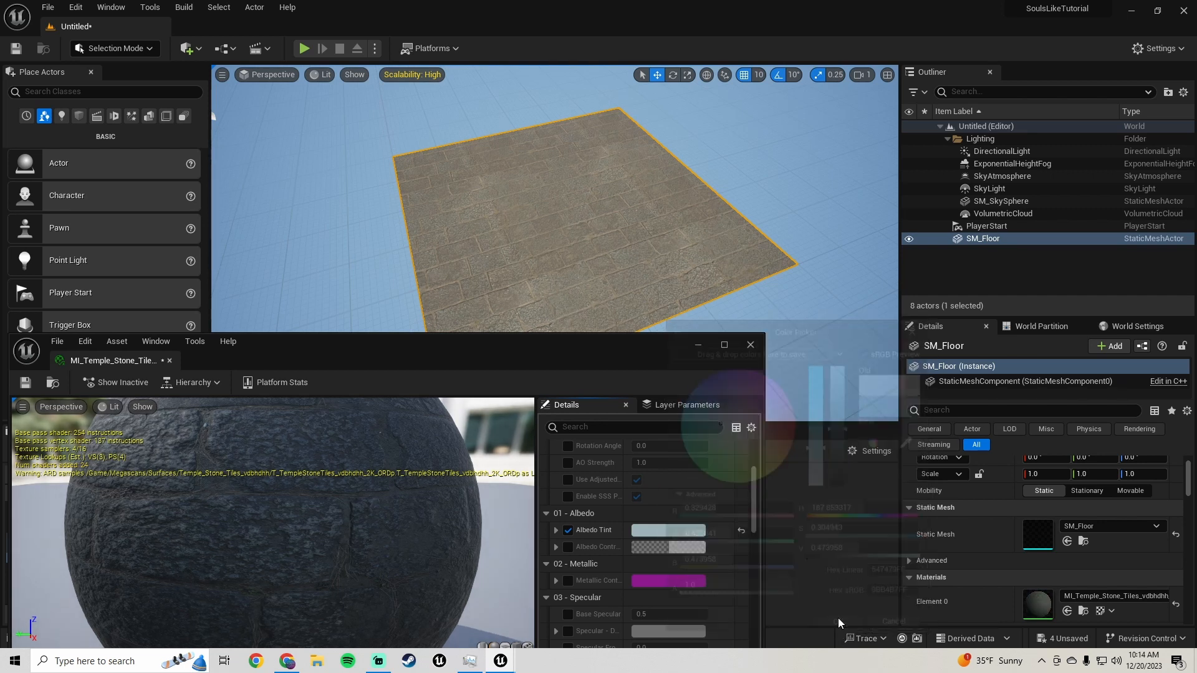
# - Refine the Albedo Tint to a slightly grayer shade, Hex sRGB 9FB3B4FF, then save and close the material instance
pyautogui.click(670, 527)
pyautogui.click(746, 562)
pyautogui.write('0.39')
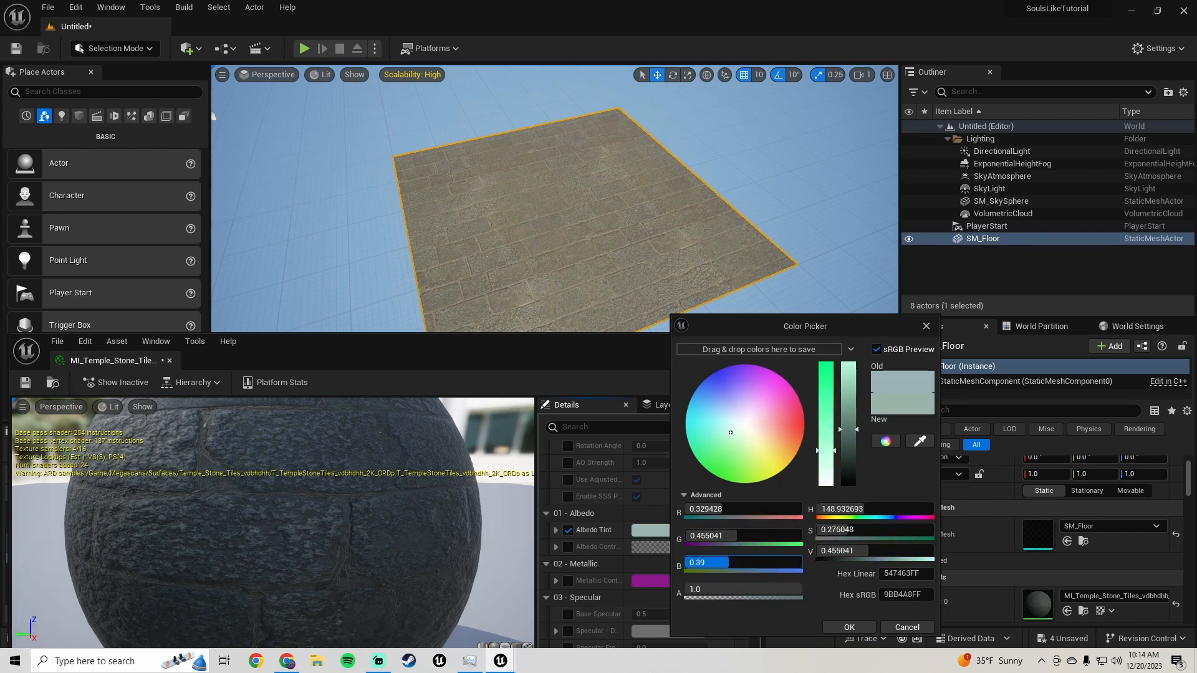
pyautogui.moveTo(739, 432); pyautogui.dragTo(737, 429)
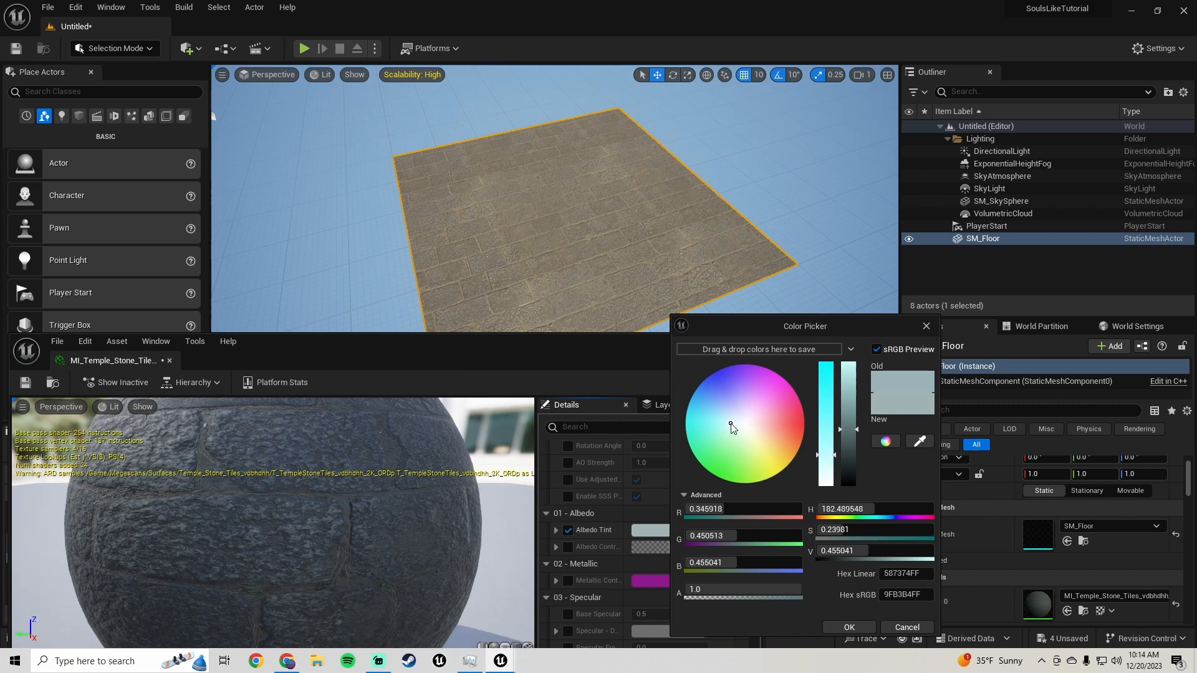
pyautogui.click(852, 627)
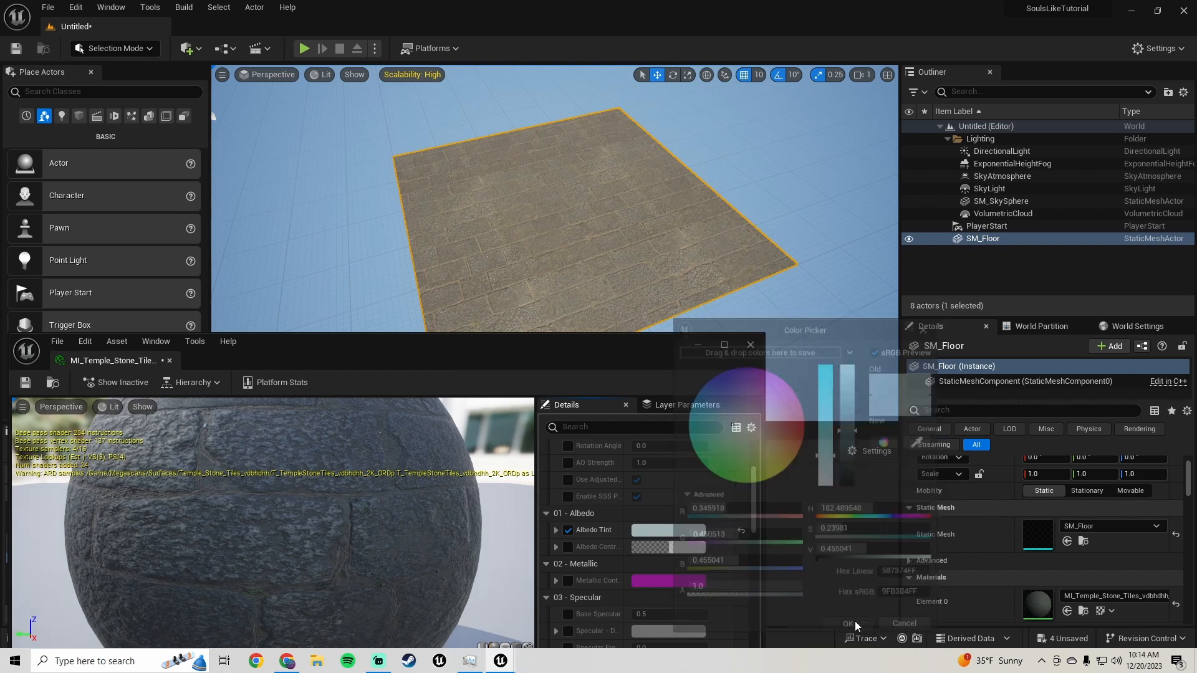
pyautogui.click(27, 386)
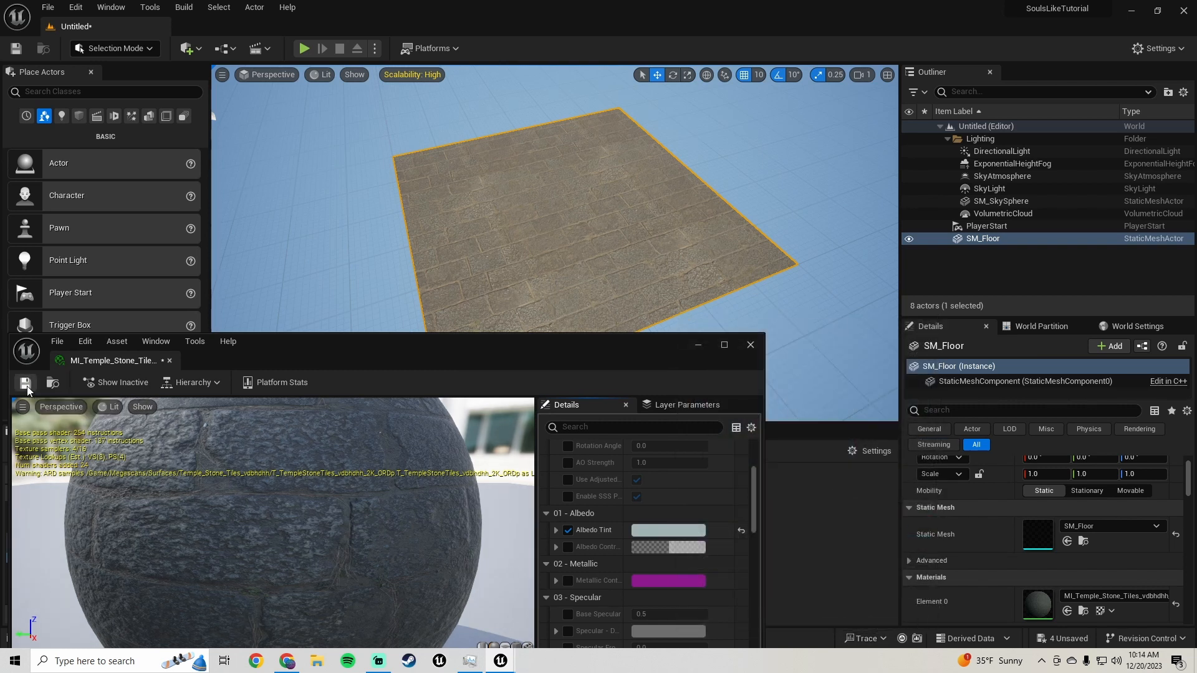
pyautogui.click(746, 349)
# - Duplicate SM_Floor along the Y axis so the copy sits edge to edge beside the original
pyautogui.moveTo(746, 349); pyautogui.dragTo(717, 349, button='right')
pyautogui.press('w')
pyautogui.moveTo(624, 312); pyautogui.dragTo(671, 303, button='right')
pyautogui.moveTo(822, 234); pyautogui.dragTo(789, 237, button='right')
pyautogui.moveTo(549, 250)
pyautogui.mouseDown(button='right')
pyautogui.moveTo(533, 259)
pyautogui.moveTo(547, 259)
pyautogui.mouseUp(button='right')
pyautogui.press('s')
pyautogui.press('d')
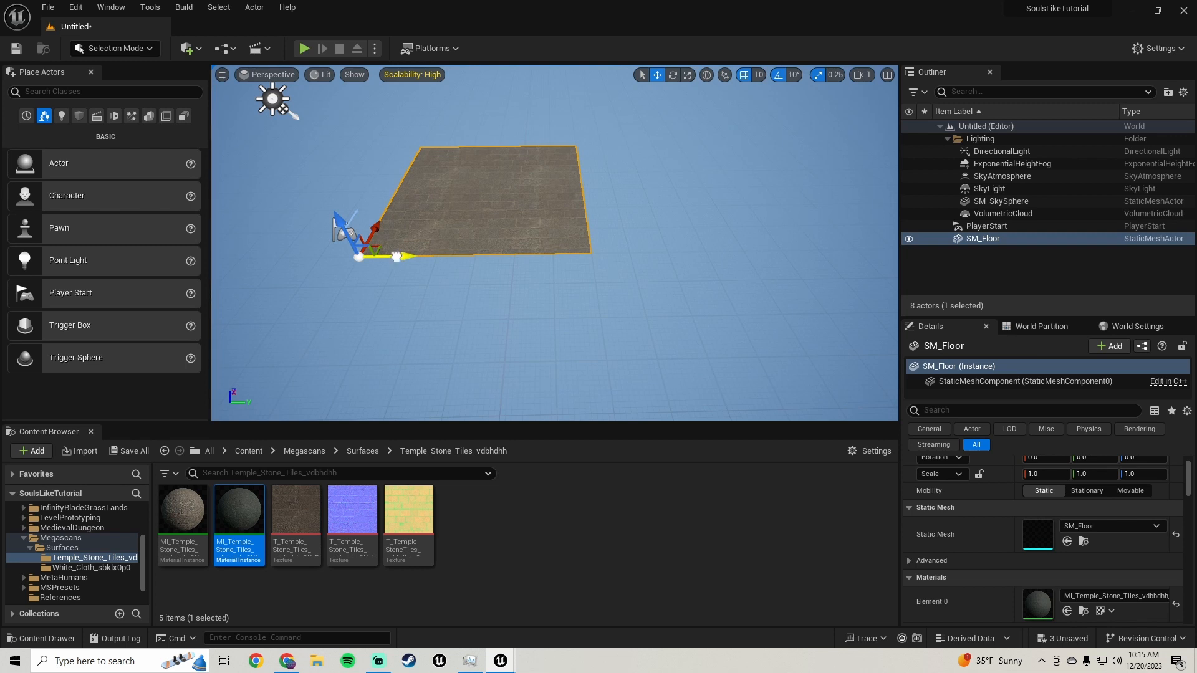
pyautogui.keyDown('alt'); pyautogui.moveTo(396, 257); pyautogui.dragTo(629, 251); pyautogui.keyUp('alt')
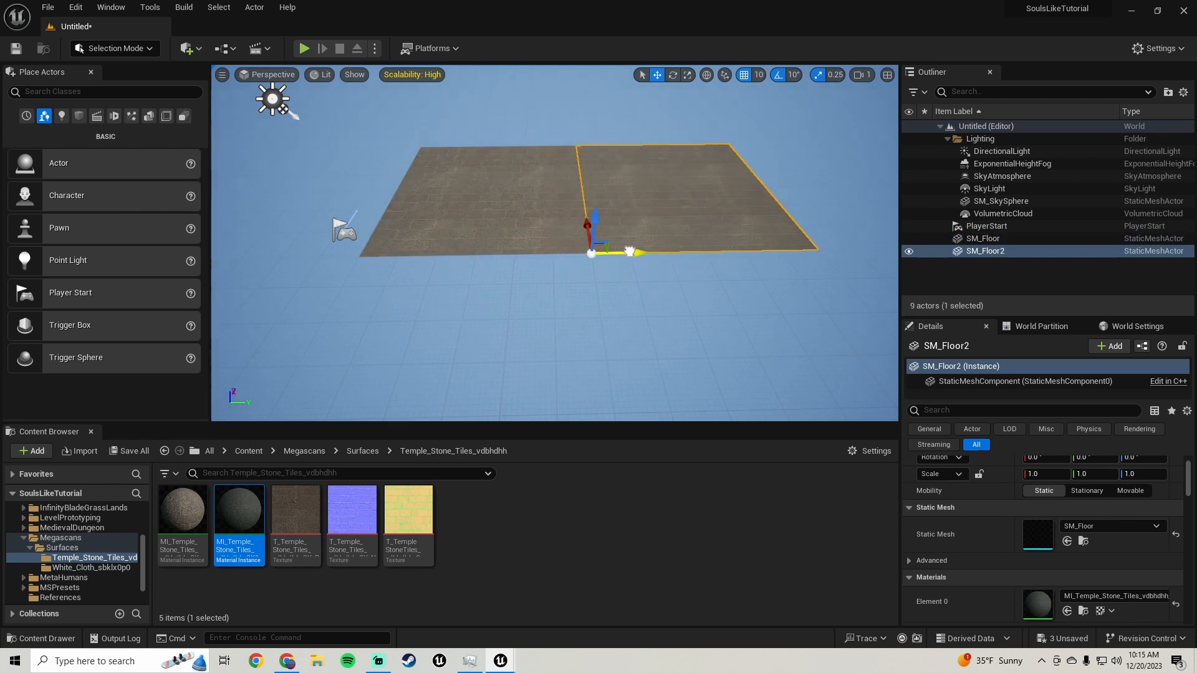
pyautogui.moveTo(630, 251)
pyautogui.mouseDown(button='right')
pyautogui.moveTo(604, 246)
pyautogui.moveTo(624, 235)
pyautogui.mouseUp(button='right')
# - Select both floor tiles and duplicate the pair along the X axis to form a two-by-two block
pyautogui.keyDown('ctrl'); pyautogui.click(458, 223); pyautogui.keyUp('ctrl')
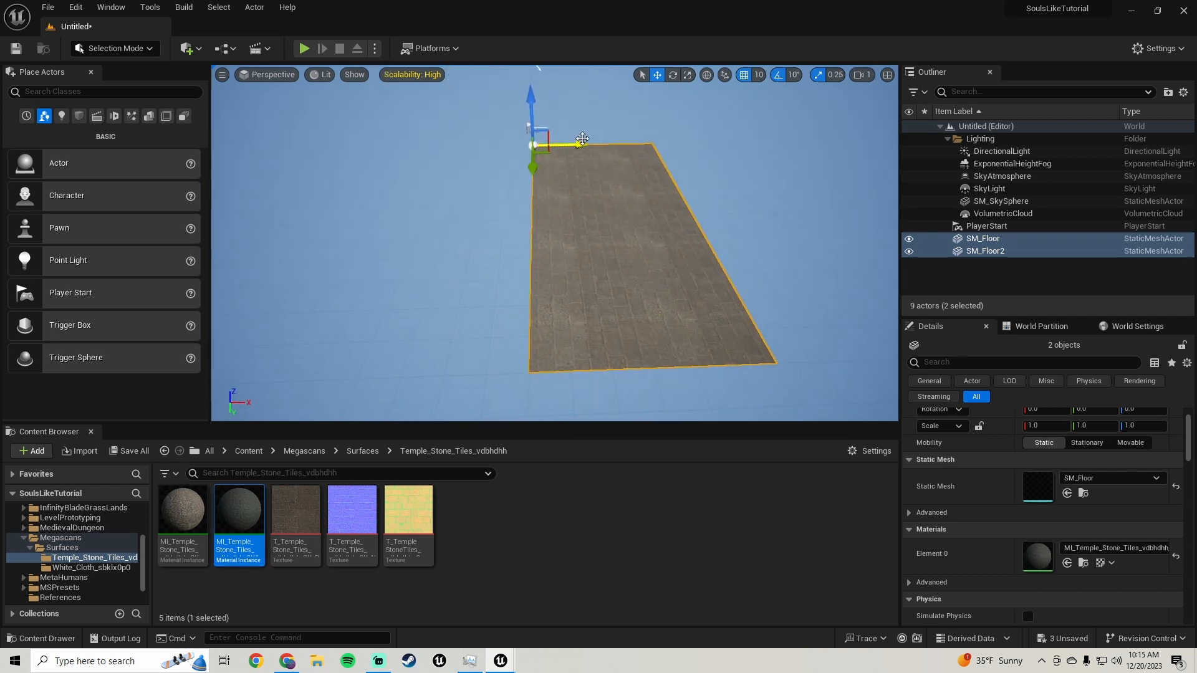
pyautogui.keyDown('alt'); pyautogui.moveTo(582, 140); pyautogui.dragTo(406, 139); pyautogui.keyUp('alt')
pyautogui.moveTo(536, 211); pyautogui.dragTo(604, 200, button='right')
# - Select all four floor tiles and duplicate the block in the negative Y direction, flush against the original
pyautogui.keyDown('shift'); pyautogui.click(537, 211); pyautogui.keyUp('shift')
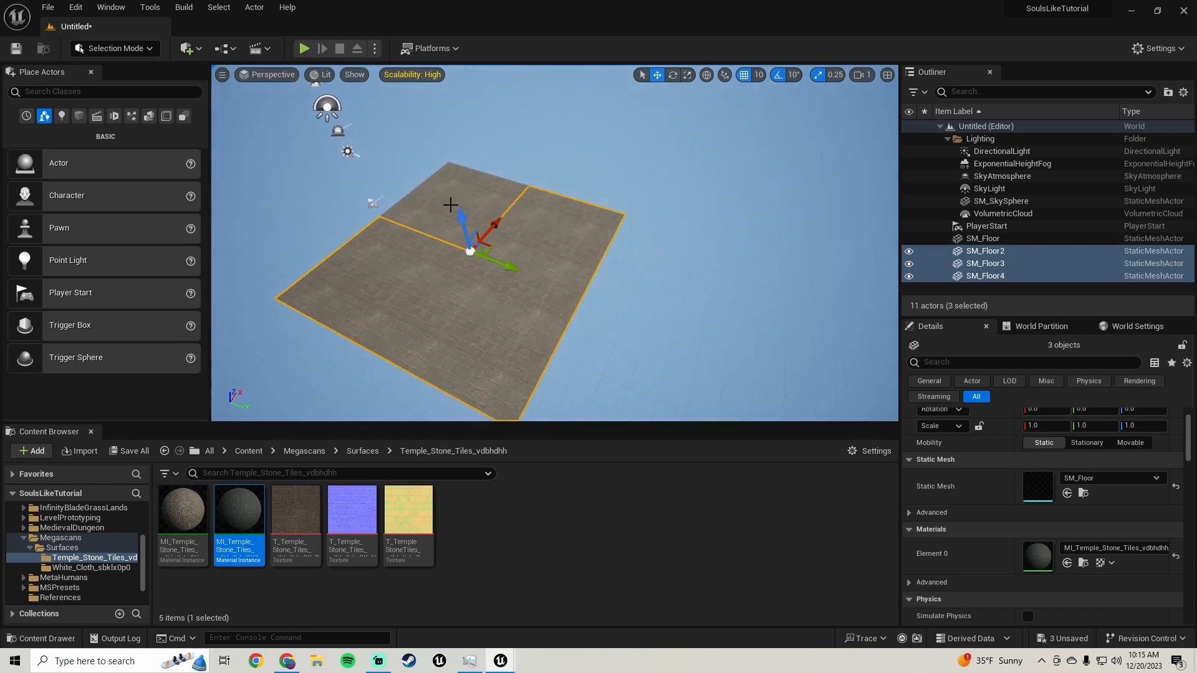
pyautogui.keyDown('shift'); pyautogui.click(449, 204); pyautogui.keyUp('shift')
pyautogui.moveTo(448, 203); pyautogui.dragTo(542, 203, button='right')
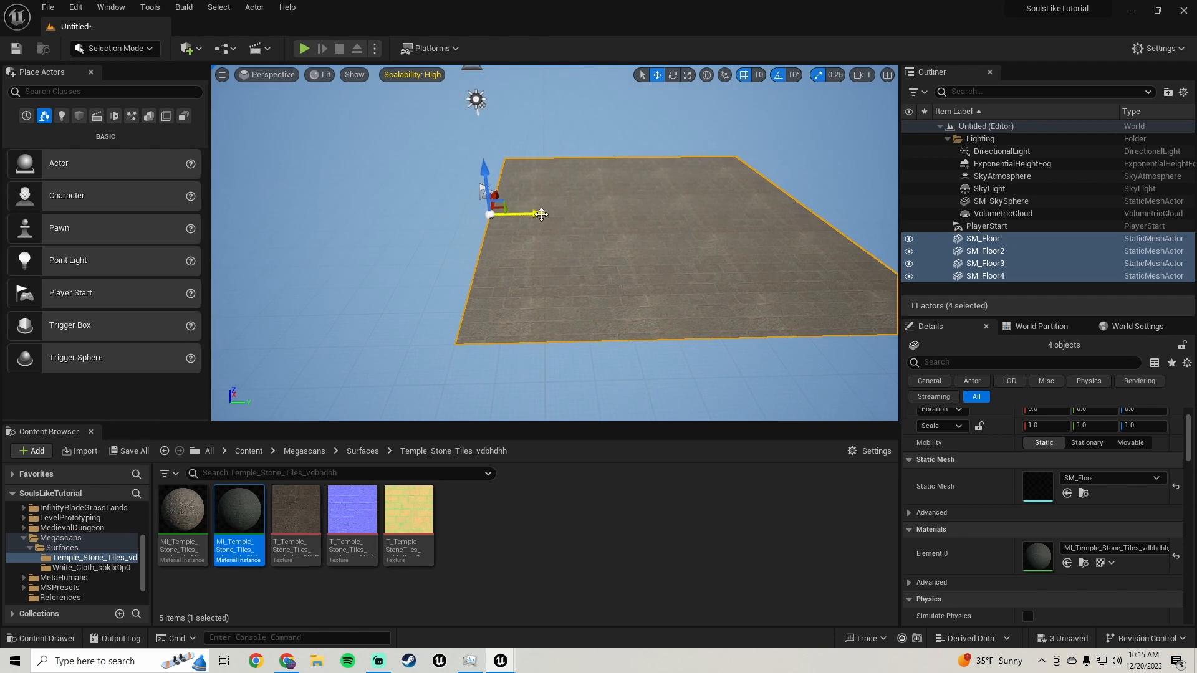
pyautogui.keyDown('alt'); pyautogui.moveTo(541, 213); pyautogui.dragTo(212, 194); pyautogui.keyUp('alt')
# - Duplicate the selected four-tile block in the positive Y direction to extend the floor into a strip of three blocks
pyautogui.moveTo(393, 200); pyautogui.dragTo(389, 243, button='right')
pyautogui.press('a')
pyautogui.moveTo(406, 310); pyautogui.dragTo(369, 291)
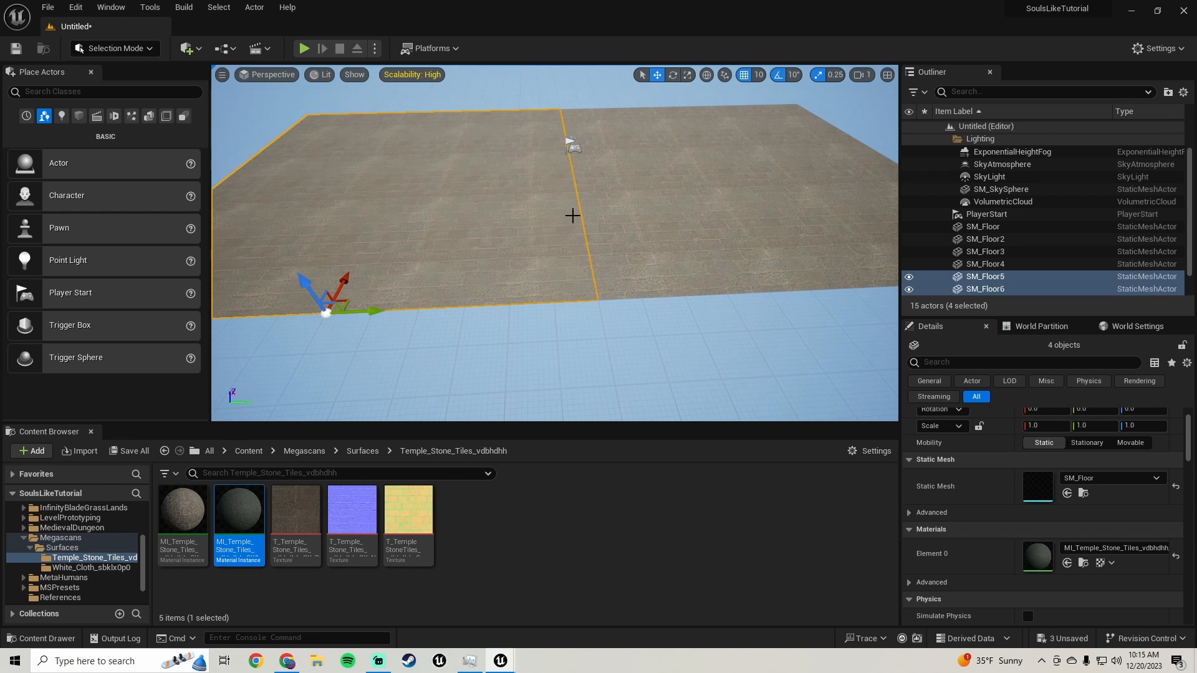
pyautogui.press('s')
pyautogui.moveTo(572, 215); pyautogui.dragTo(554, 226, button='right')
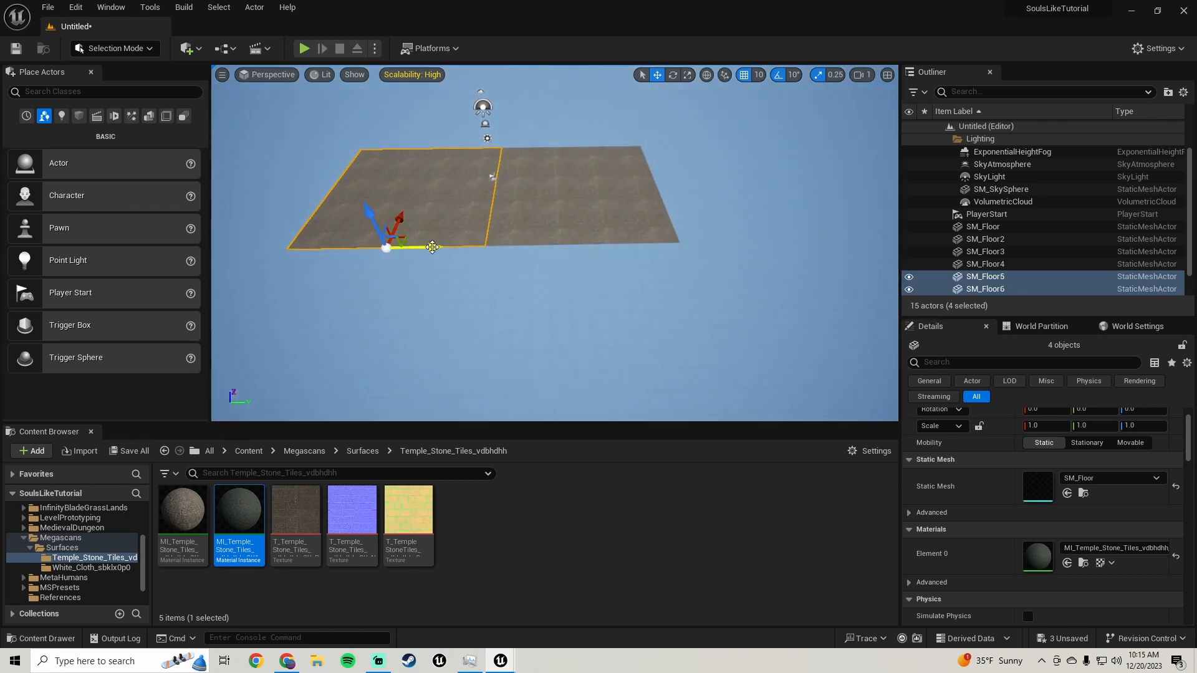
pyautogui.keyDown('alt'); pyautogui.moveTo(433, 248); pyautogui.dragTo(841, 213); pyautogui.keyUp('alt')
# - Duplicate the end four-tile block along the X axis and align it flush with the strip to start a second row
pyautogui.press('d')
pyautogui.moveTo(842, 212); pyautogui.dragTo(683, 229, button='right')
pyautogui.press('w')
pyautogui.press('d')
pyautogui.press('s')
pyautogui.press('a')
pyautogui.press('w')
pyautogui.moveTo(555, 243); pyautogui.dragTo(518, 252, button='right')
pyautogui.keyDown('alt'); pyautogui.moveTo(450, 243); pyautogui.dragTo(695, 193); pyautogui.keyUp('alt')
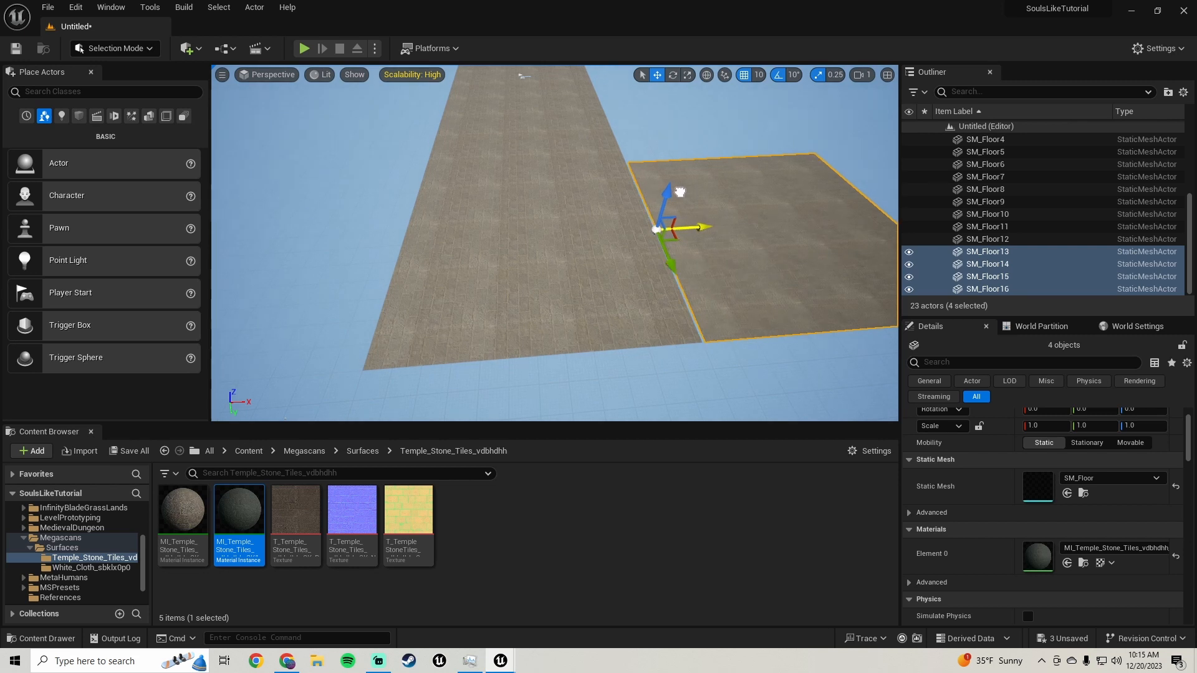
pyautogui.moveTo(679, 192); pyautogui.dragTo(873, 187, button='right')
# - Duplicate the second row's four-tile block twice along the Y axis to complete the row beside the first strip
pyautogui.moveTo(654, 215); pyautogui.dragTo(775, 209, button='right')
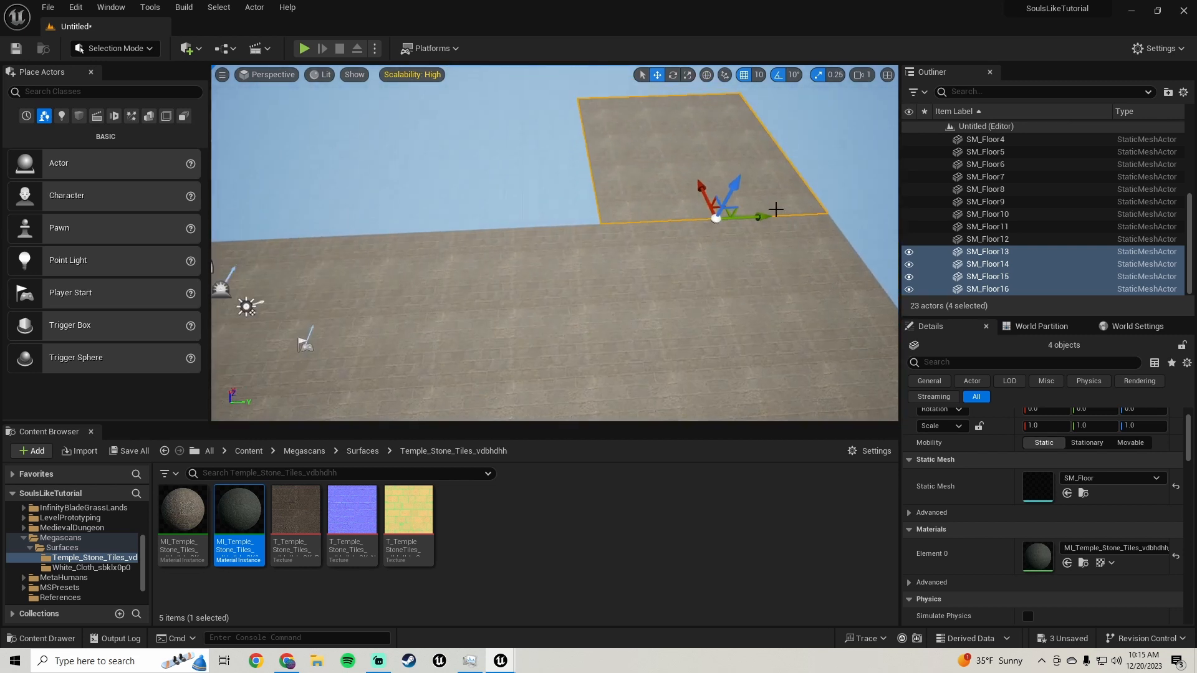
pyautogui.moveTo(761, 215); pyautogui.dragTo(524, 205)
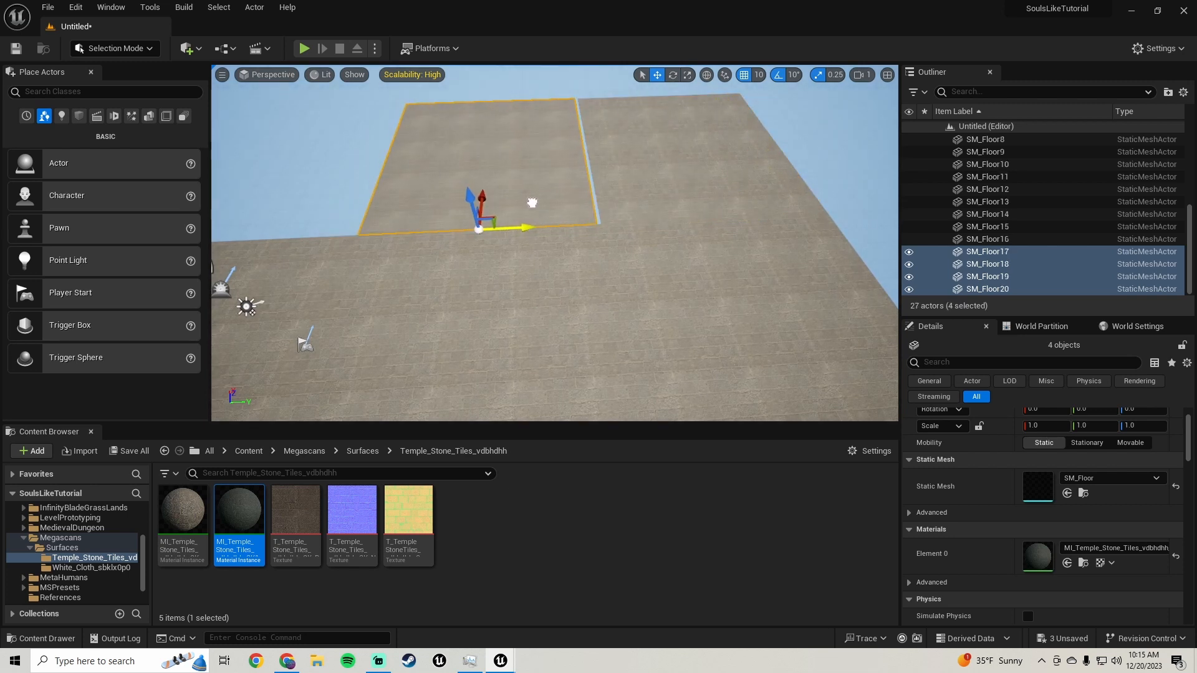
pyautogui.moveTo(592, 195); pyautogui.dragTo(564, 195, button='right')
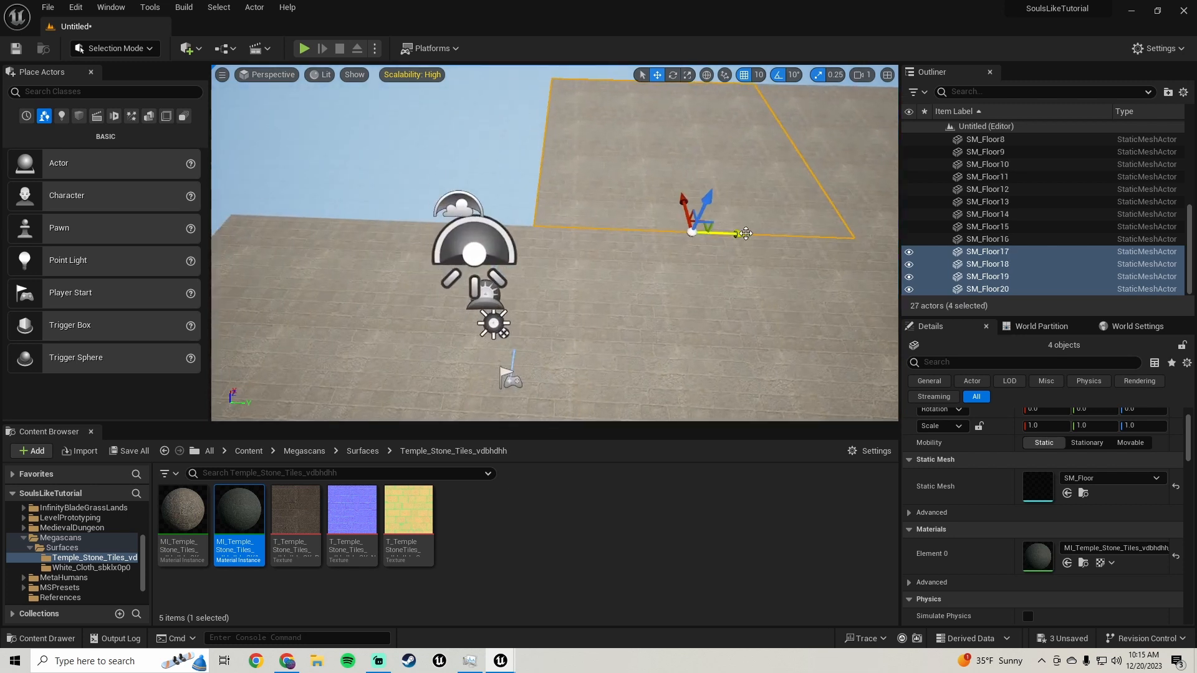
pyautogui.keyDown('alt'); pyautogui.moveTo(746, 234); pyautogui.dragTo(401, 201); pyautogui.keyUp('alt')
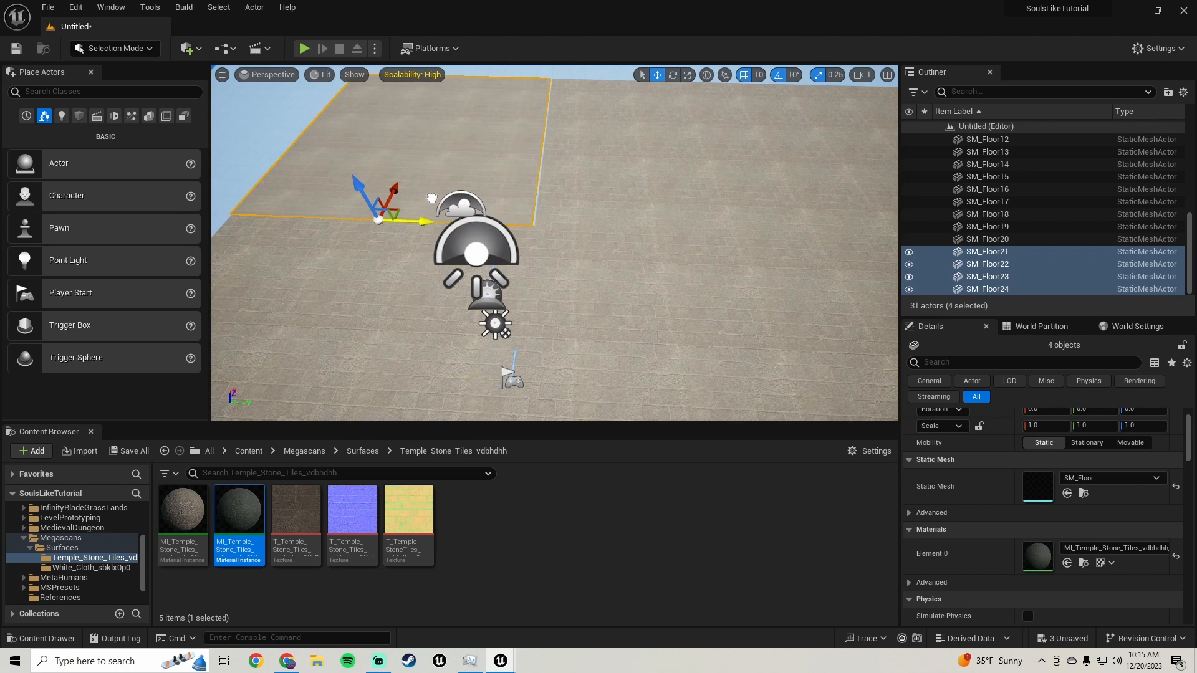
pyautogui.moveTo(434, 198); pyautogui.dragTo(435, 199, button='right')
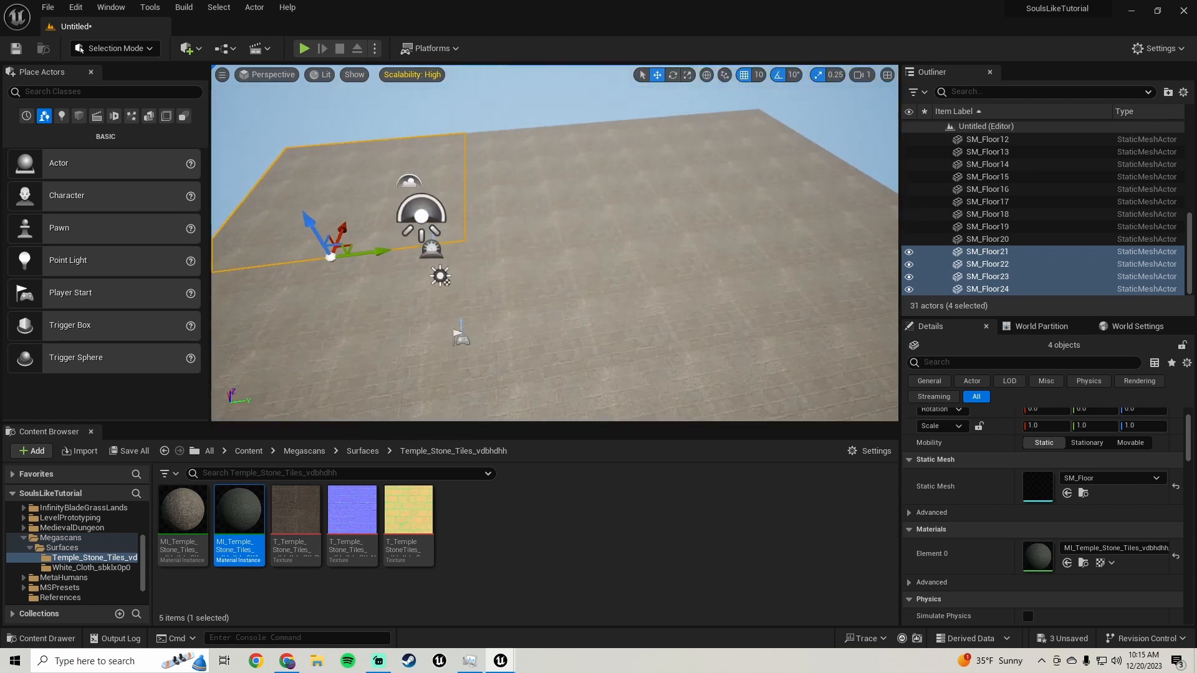
# - Play the level in the viewport, run the character across the tiled floor, and stop the play session
pyautogui.moveTo(676, 201); pyautogui.dragTo(648, 214, button='right')
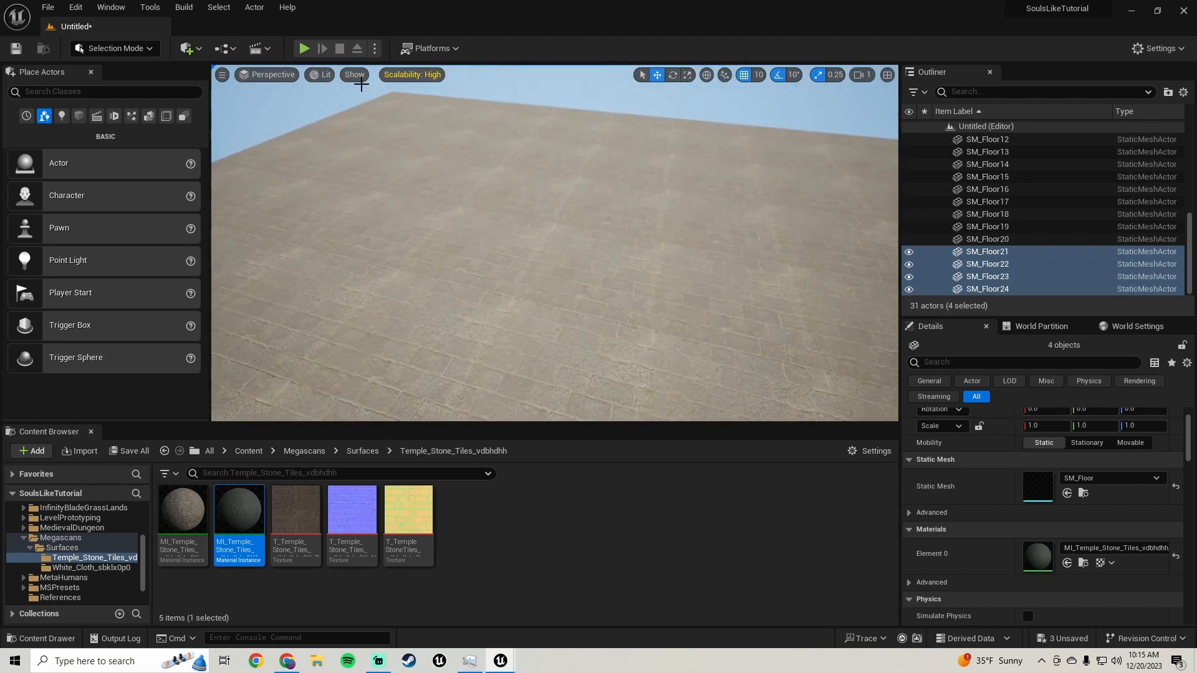
pyautogui.click(305, 49)
pyautogui.click(586, 219)
pyautogui.press('w')
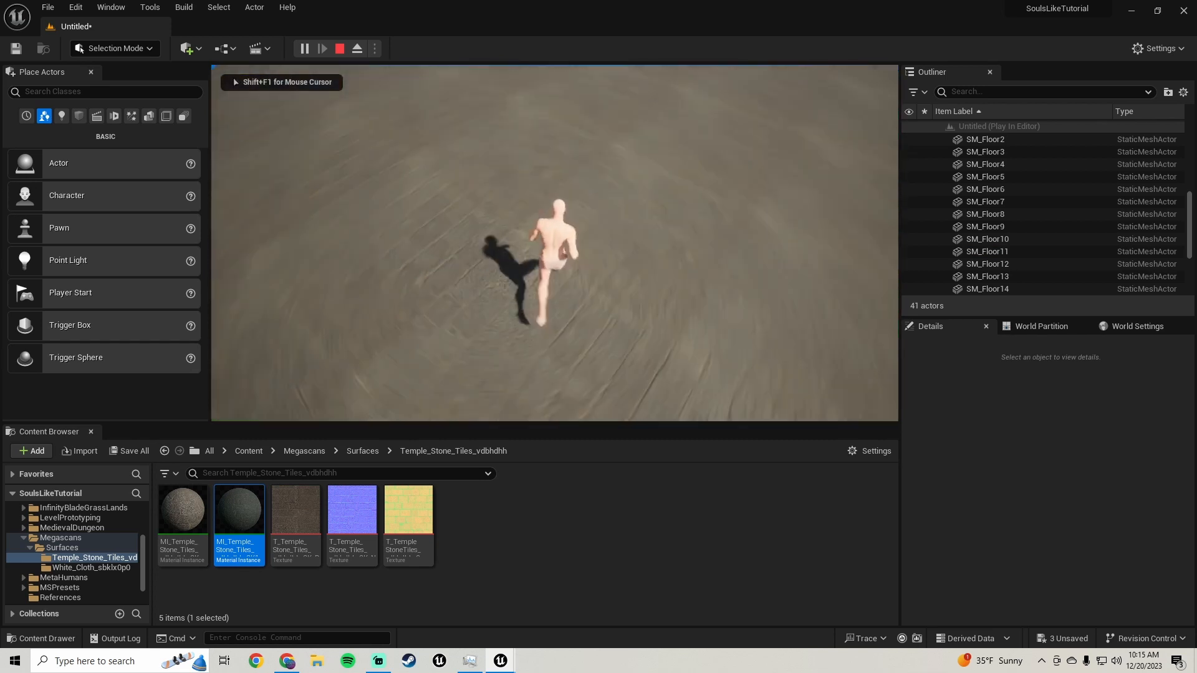
pyautogui.press('w')
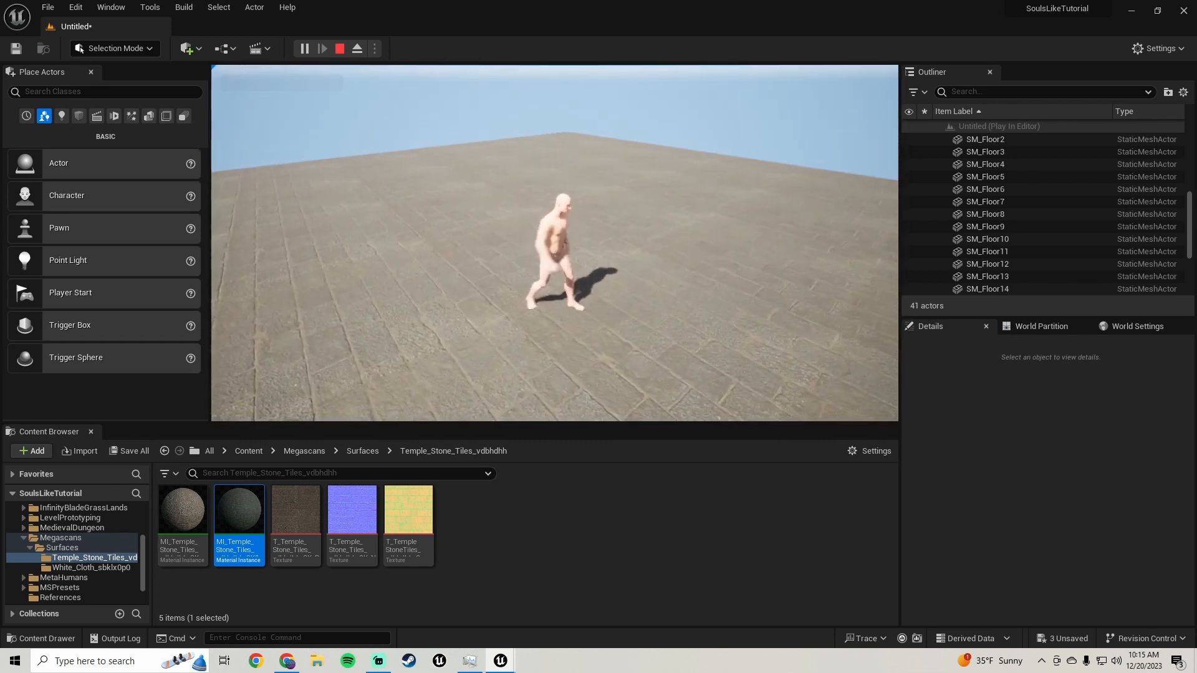
pyautogui.press('Escape')
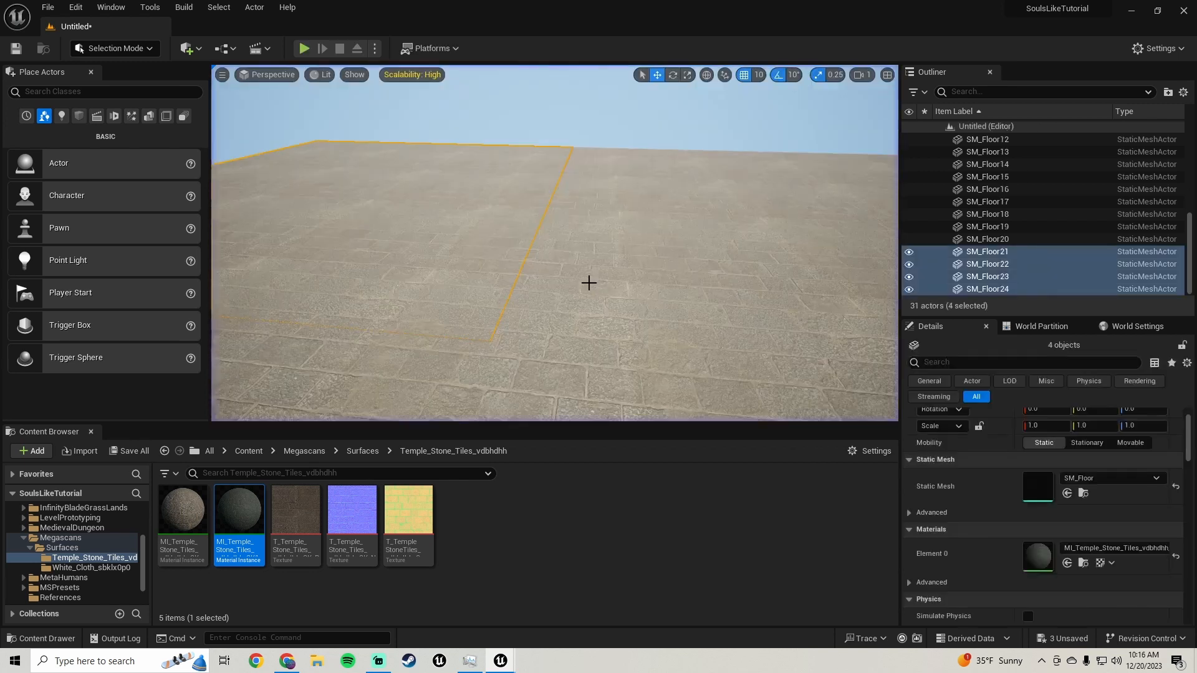
# - Save all modified content and save the new level as MainMenu in the Content folder
pyautogui.click(131, 453)
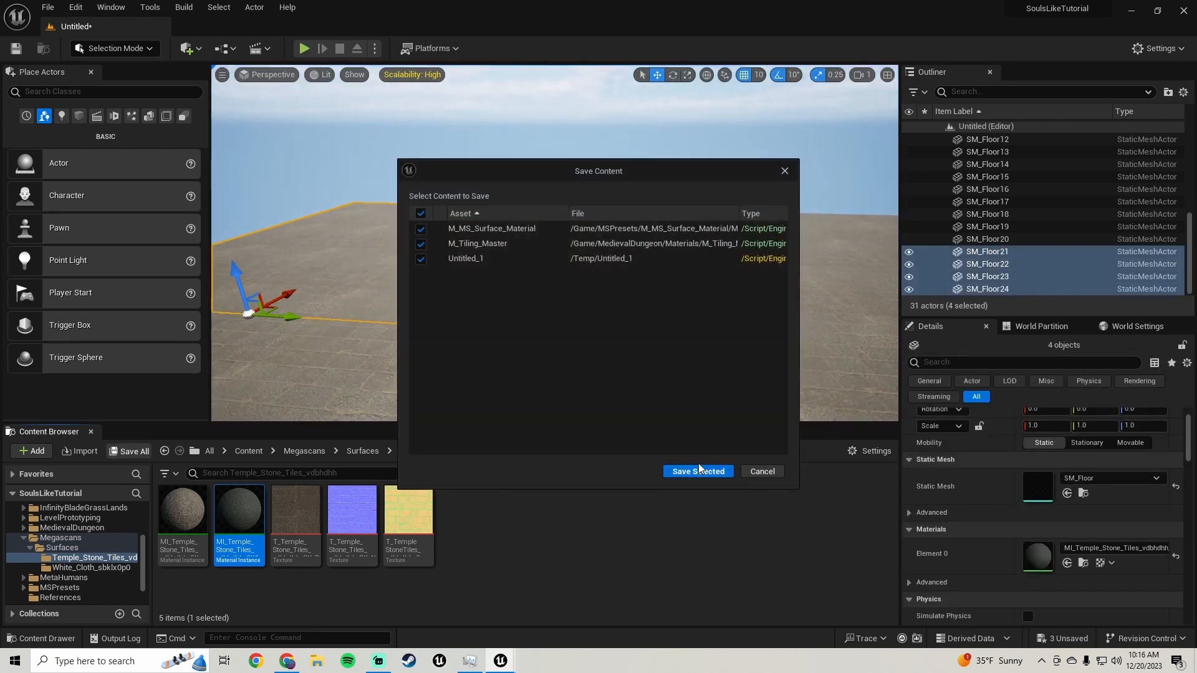
pyautogui.click(698, 472)
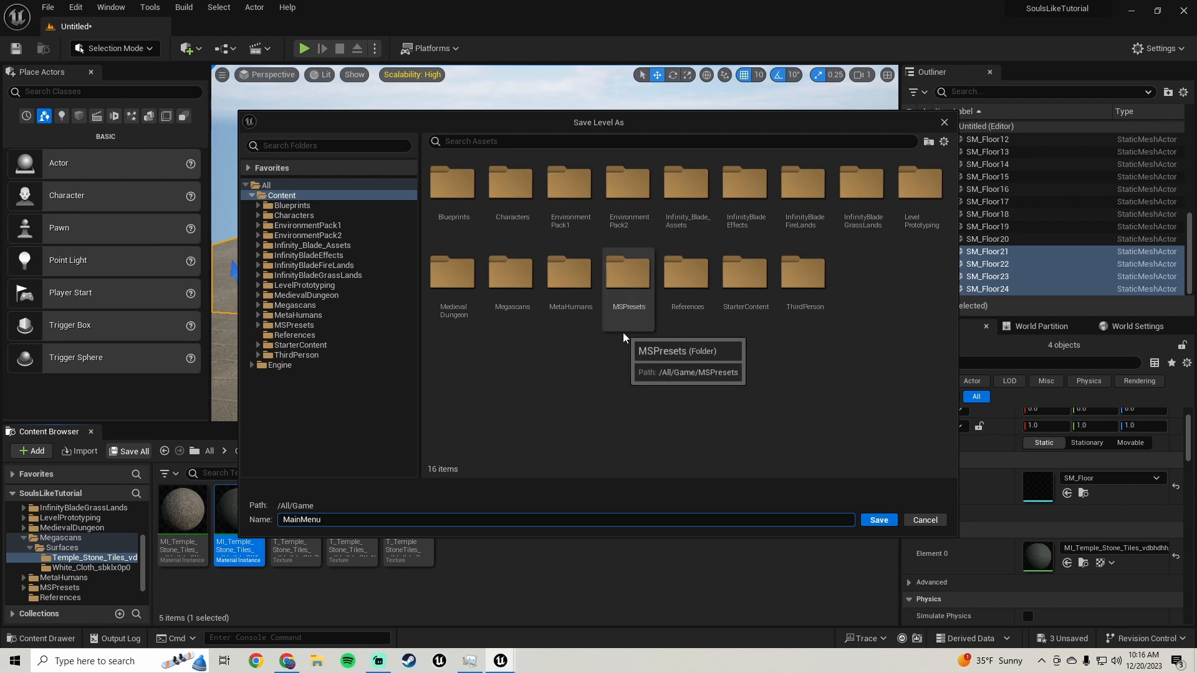
pyautogui.press('Return')
# - Select a floor tile near the floor's far edge and locate its SM_Floor mesh in the MedievalDungeon Dungeon folder
pyautogui.press('s')
pyautogui.moveTo(679, 251); pyautogui.dragTo(523, 272, button='right')
pyautogui.press('g')
pyautogui.press('w')
pyautogui.press('s')
pyautogui.press('w')
pyautogui.click(481, 260)
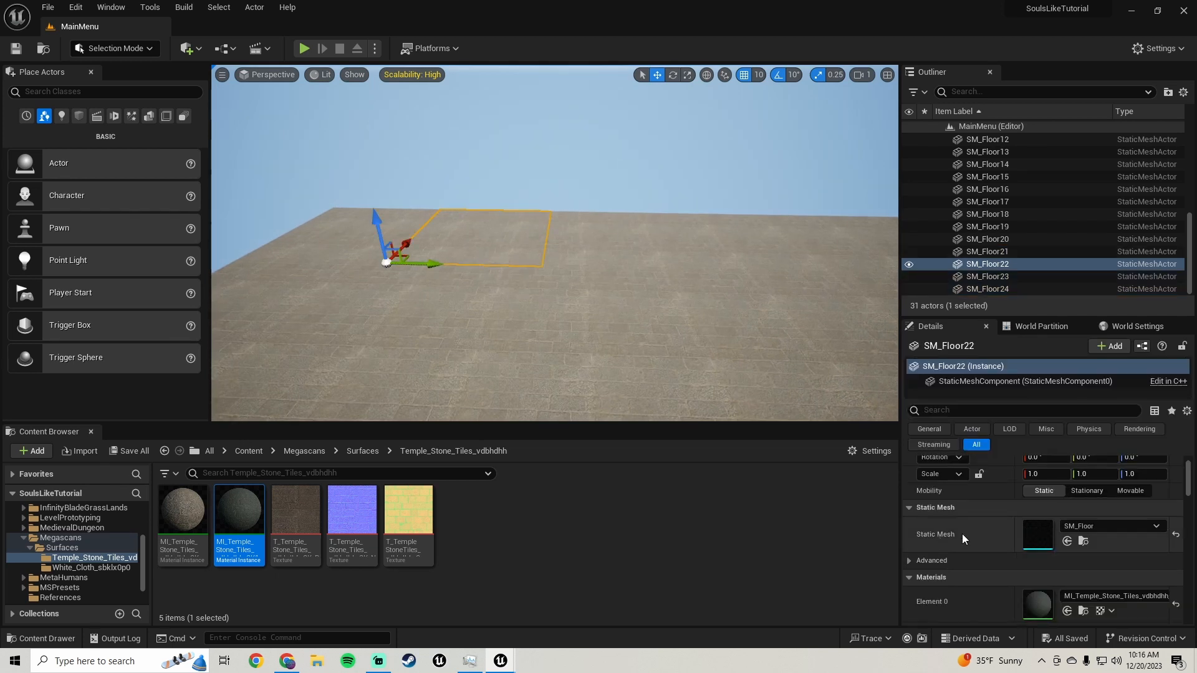
pyautogui.click(1083, 542)
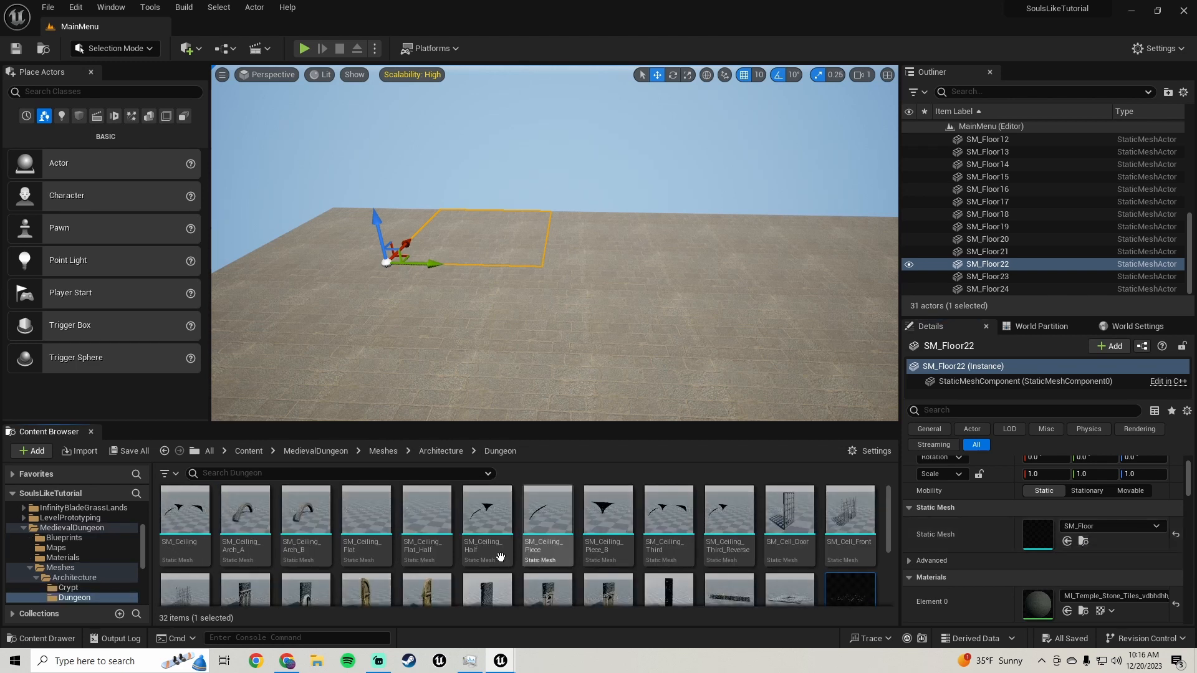
# - Place the SM_Decorative_Arches mesh on the tiled floor and rotate it 180 degrees about the Z axis
pyautogui.scroll(-1, 687, 553)
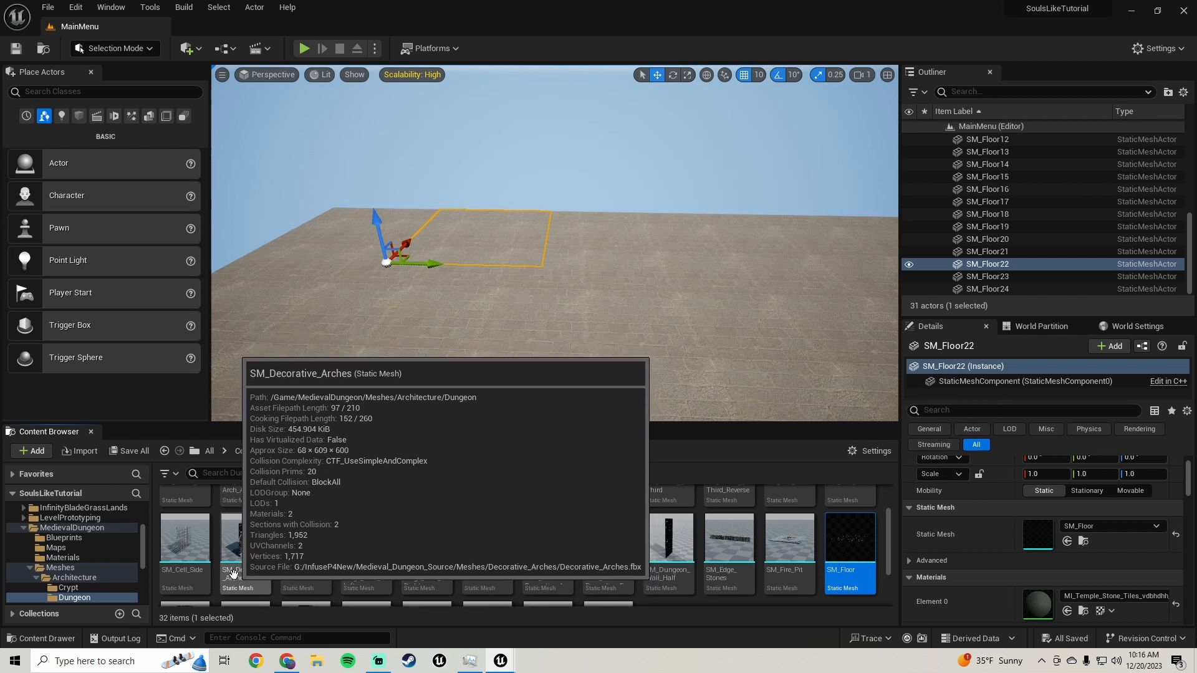
pyautogui.moveTo(232, 573); pyautogui.dragTo(375, 310)
pyautogui.moveTo(375, 311); pyautogui.dragTo(525, 323, button='right')
pyautogui.press('e')
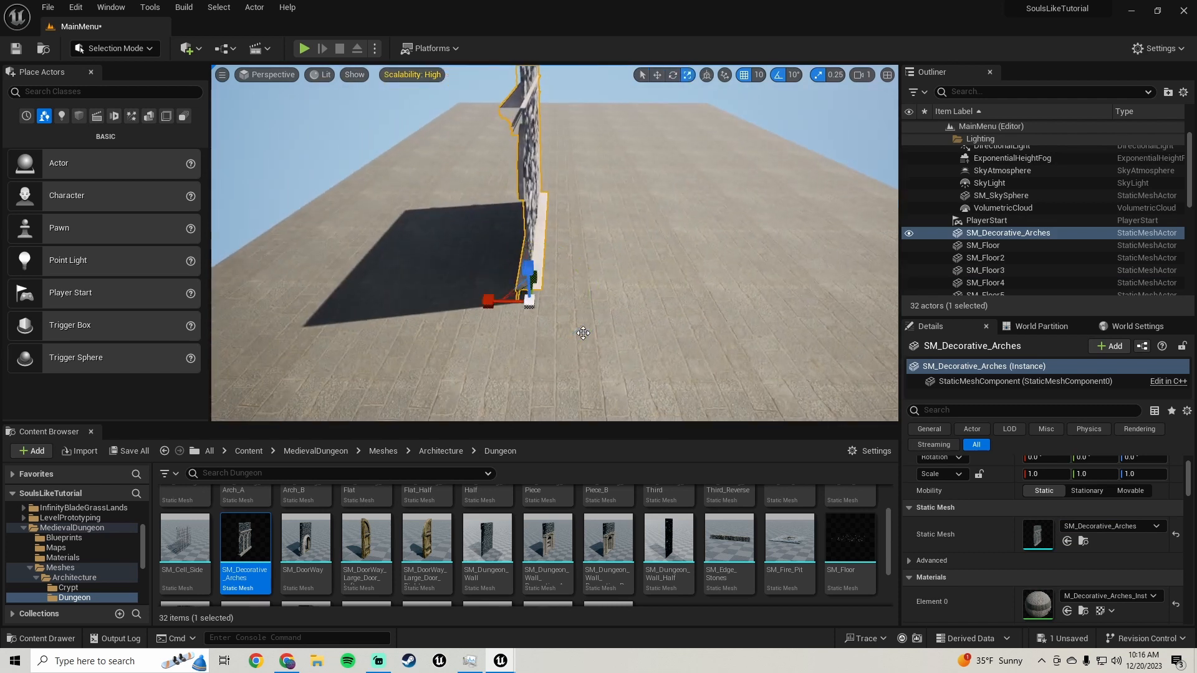
pyautogui.press('e')
pyautogui.moveTo(561, 346)
pyautogui.mouseDown()
pyautogui.moveTo(419, 305)
pyautogui.moveTo(444, 364)
pyautogui.moveTo(588, 363)
pyautogui.moveTo(611, 318)
pyautogui.moveTo(602, 303)
pyautogui.moveTo(564, 343)
pyautogui.mouseUp()
pyautogui.press('r')
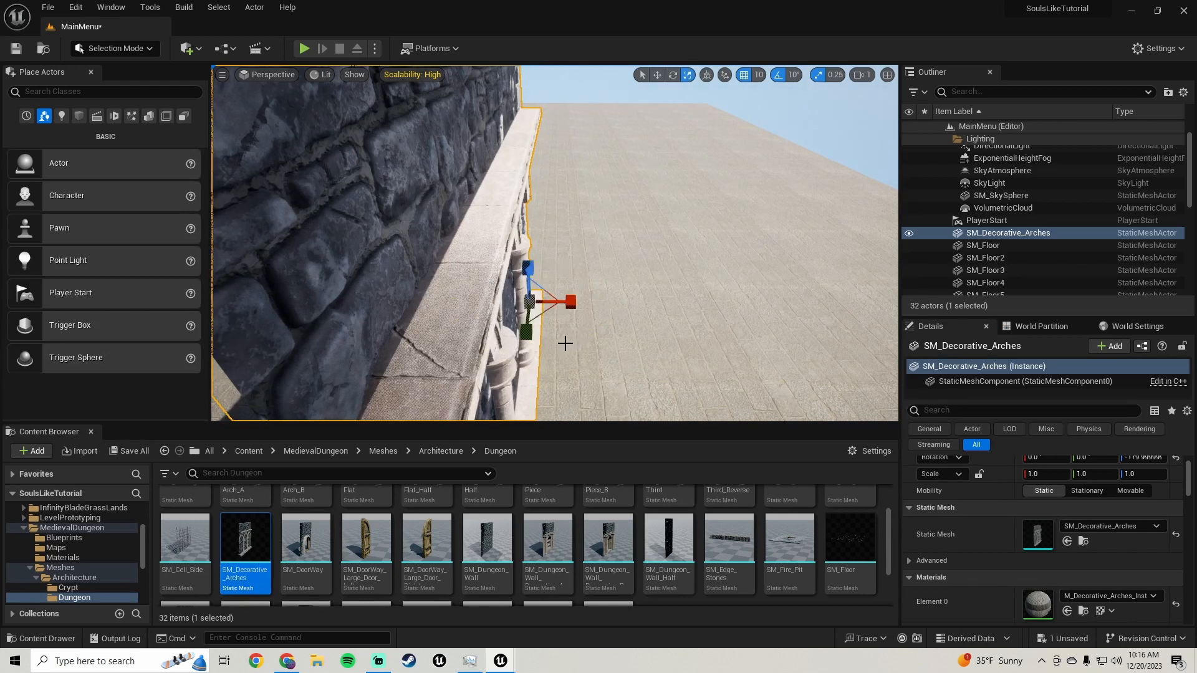
# - Move the decorative arches wall to the floor's outer edge and align its end flush with the floor corner
pyautogui.press('s')
pyautogui.press('d')
pyautogui.moveTo(529, 330); pyautogui.dragTo(275, 346, button='right')
pyautogui.moveTo(571, 314); pyautogui.dragTo(833, 270)
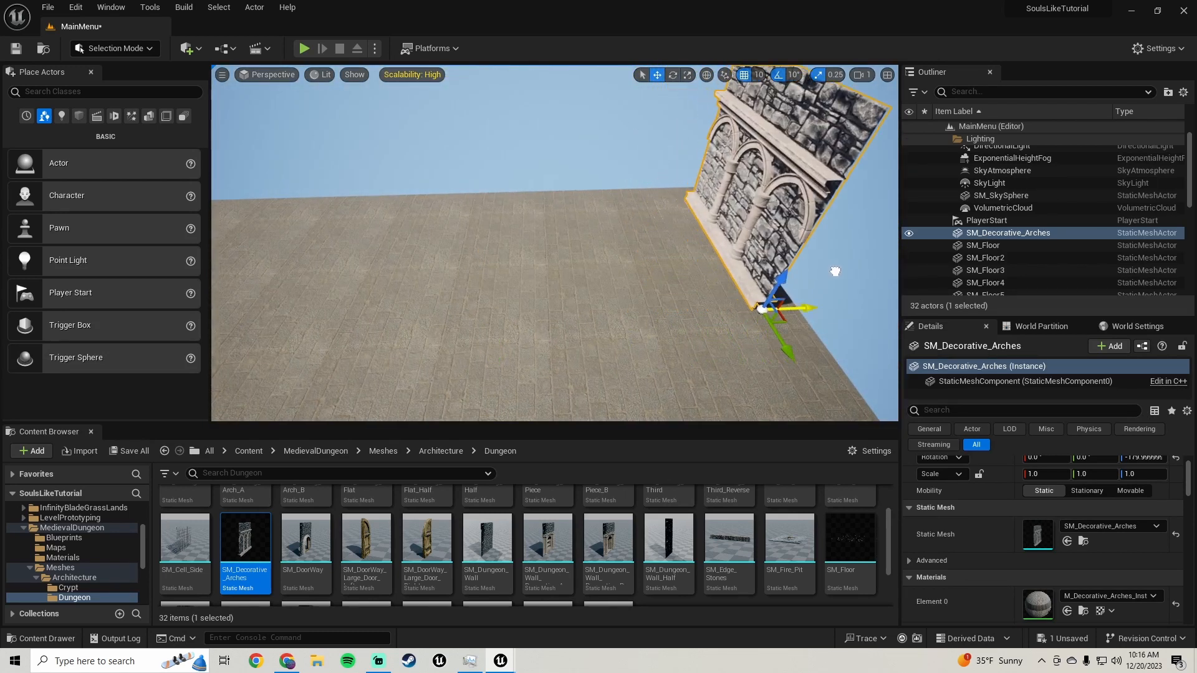
pyautogui.press('w')
pyautogui.moveTo(834, 270); pyautogui.dragTo(1022, 275, button='right')
pyautogui.press('a')
pyautogui.press('s')
pyautogui.moveTo(657, 266); pyautogui.dragTo(835, 321, button='right')
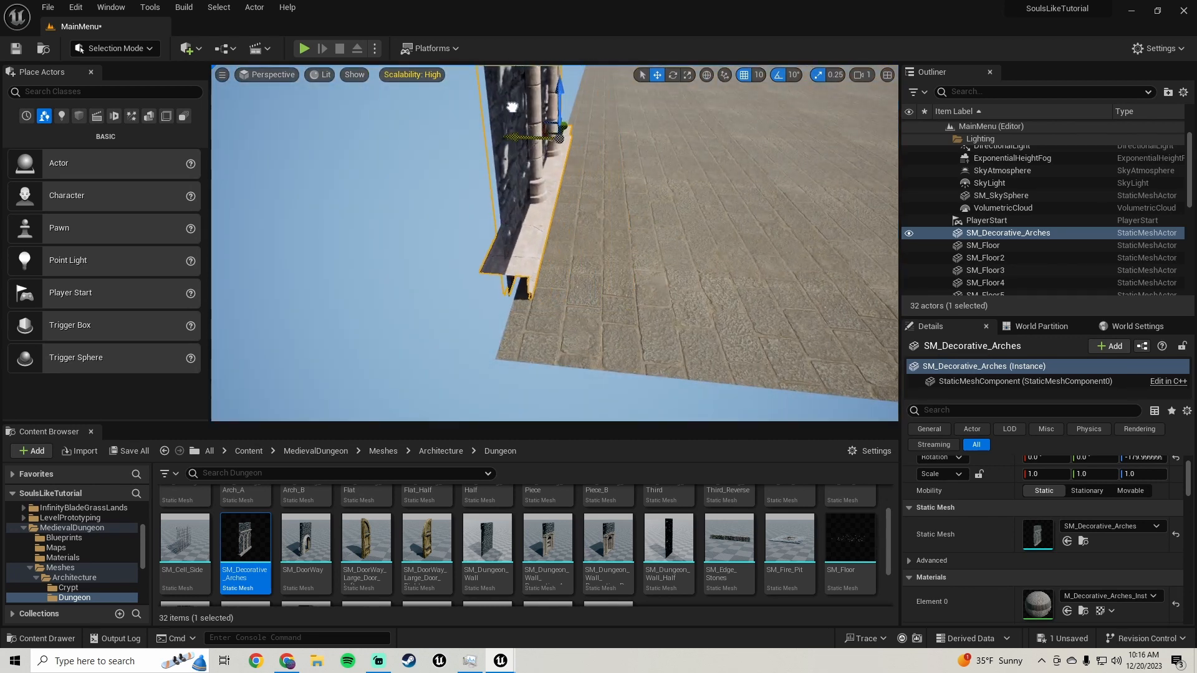
pyautogui.moveTo(511, 107); pyautogui.dragTo(849, 254, button='right')
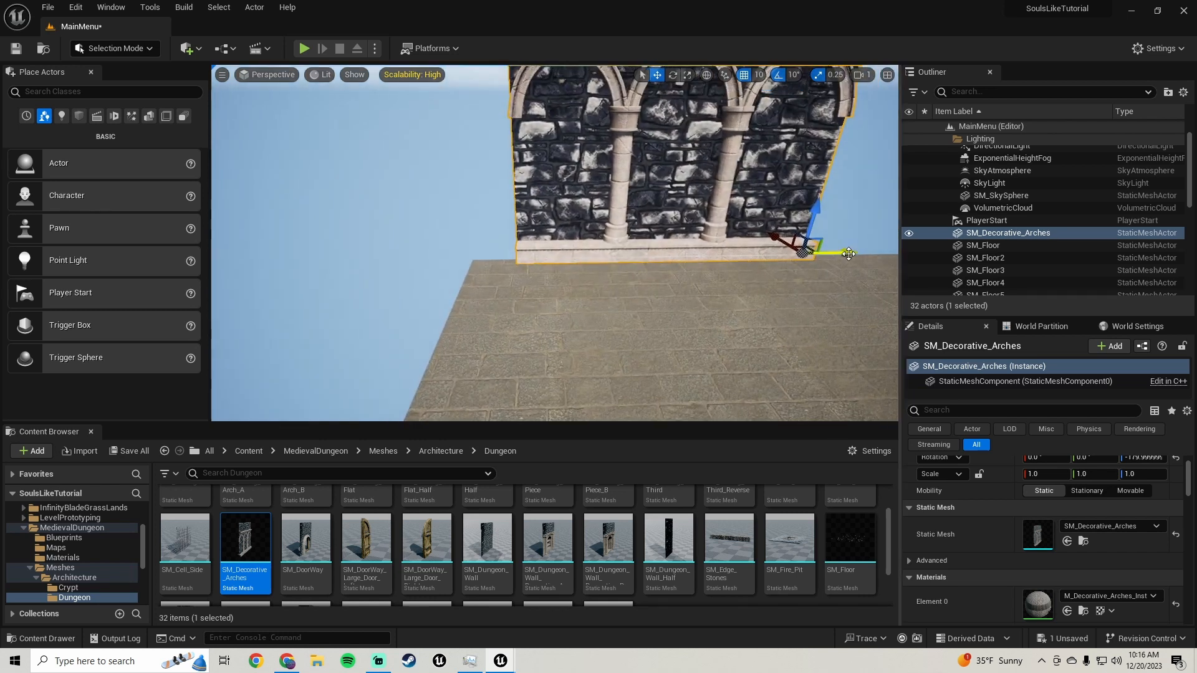
pyautogui.moveTo(848, 254); pyautogui.dragTo(812, 245)
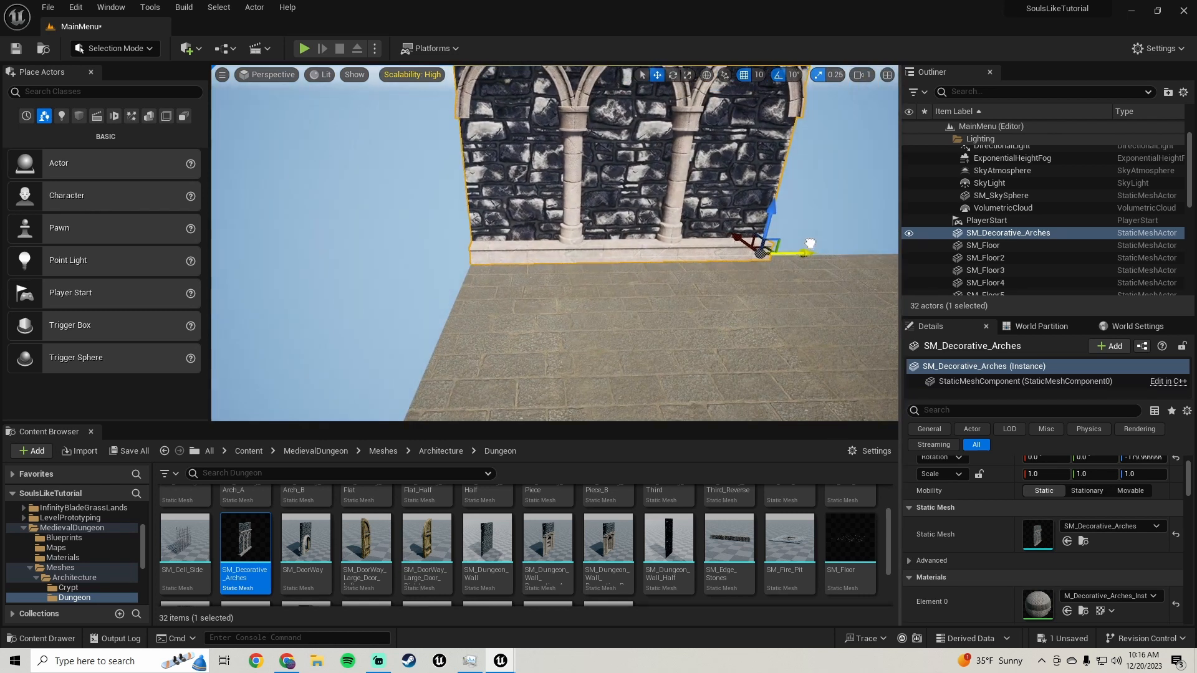
# - Check the arches wall's placement at the floor corner and save all modified content
pyautogui.press('s')
pyautogui.moveTo(404, 175); pyautogui.dragTo(442, 141, button='right')
pyautogui.press('w')
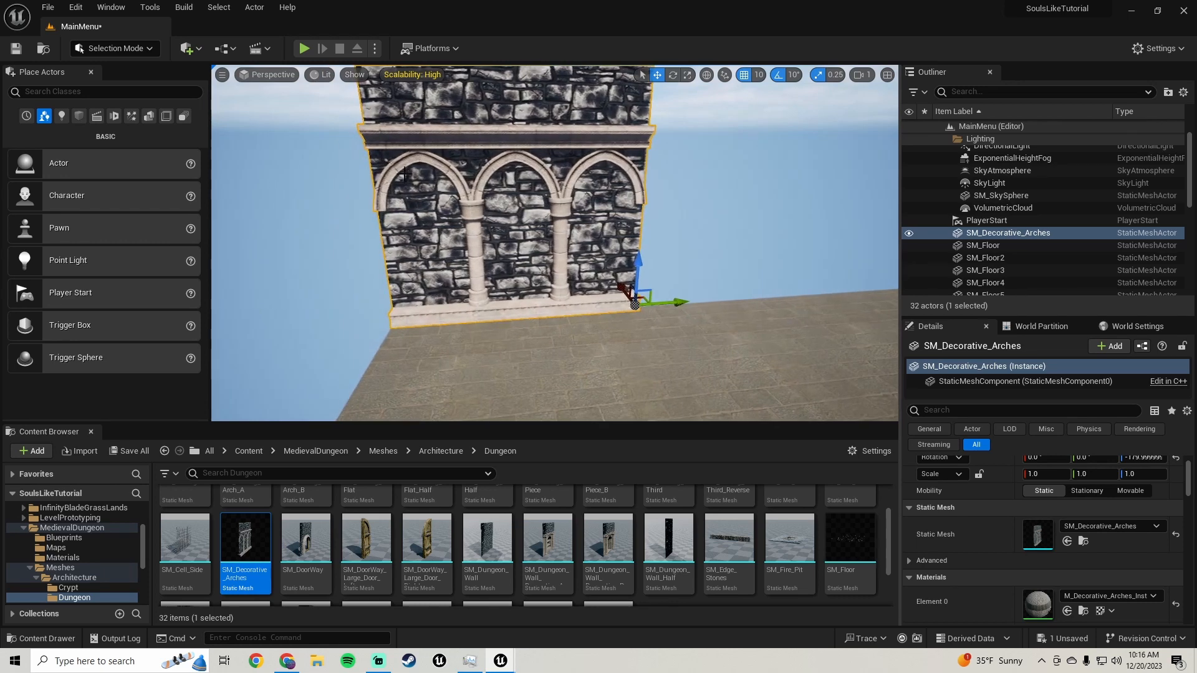
pyautogui.moveTo(520, 265)
pyautogui.mouseDown(button='right')
pyautogui.moveTo(480, 243)
pyautogui.moveTo(518, 281)
pyautogui.moveTo(520, 265)
pyautogui.moveTo(499, 262)
pyautogui.mouseUp(button='right')
pyautogui.press('s')
pyautogui.press('w')
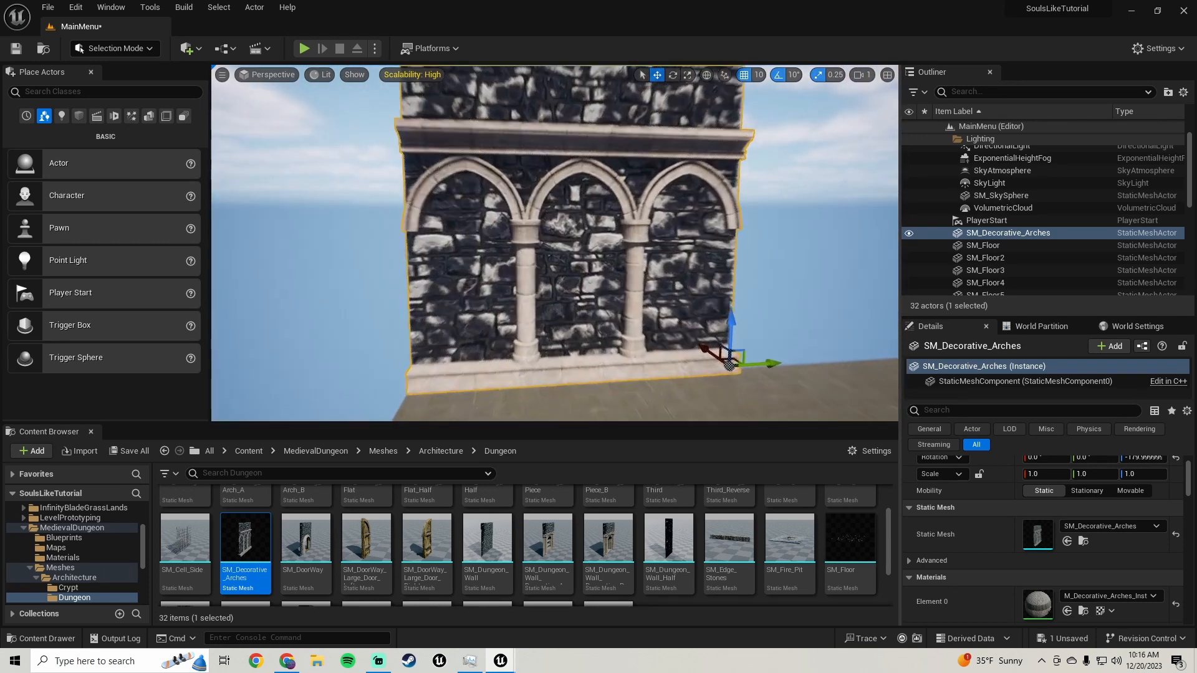
pyautogui.press('f')
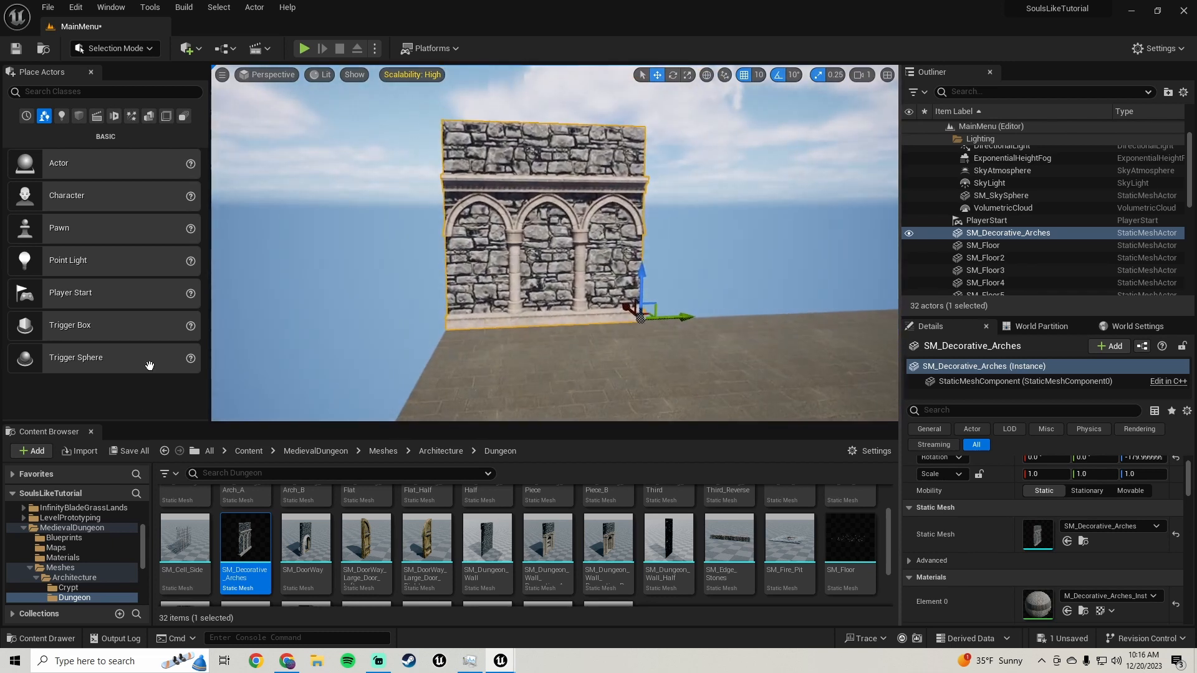
pyautogui.click(125, 450)
pyautogui.click(700, 472)
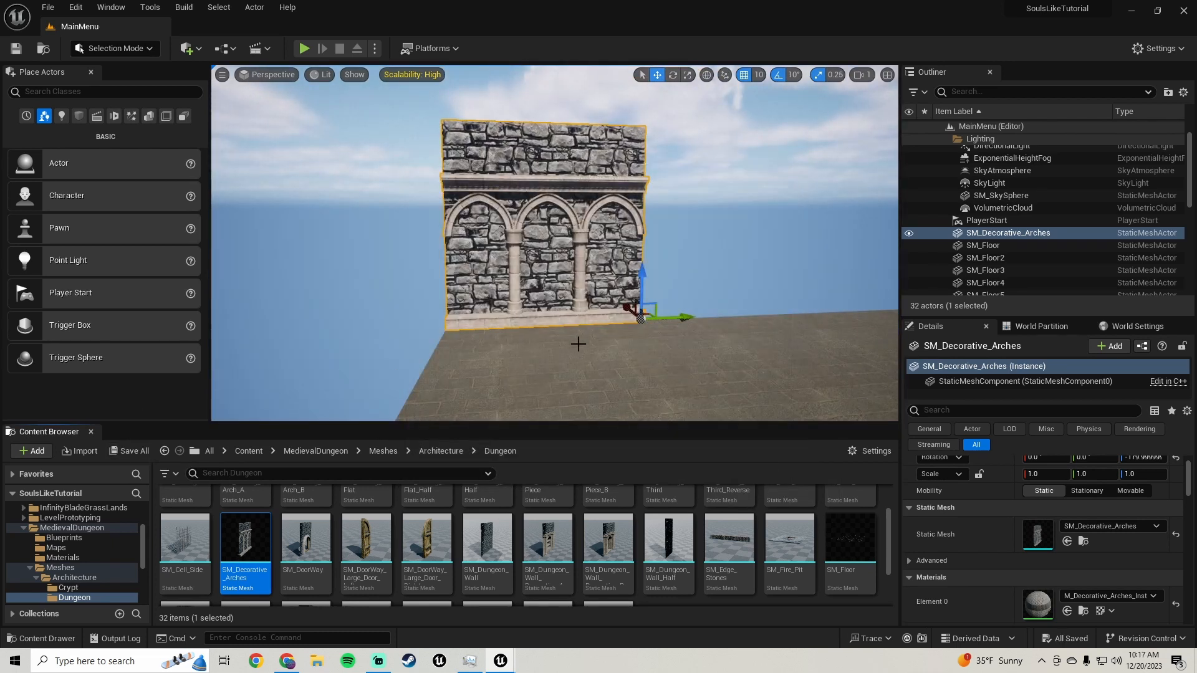
# - Locate the corner floor tile's Temple Stone Tiles material instance and apply it to the arches wall's stone surface
pyautogui.moveTo(577, 342); pyautogui.dragTo(598, 349, button='right')
pyautogui.moveTo(558, 241); pyautogui.dragTo(579, 277, button='right')
pyautogui.click(559, 242)
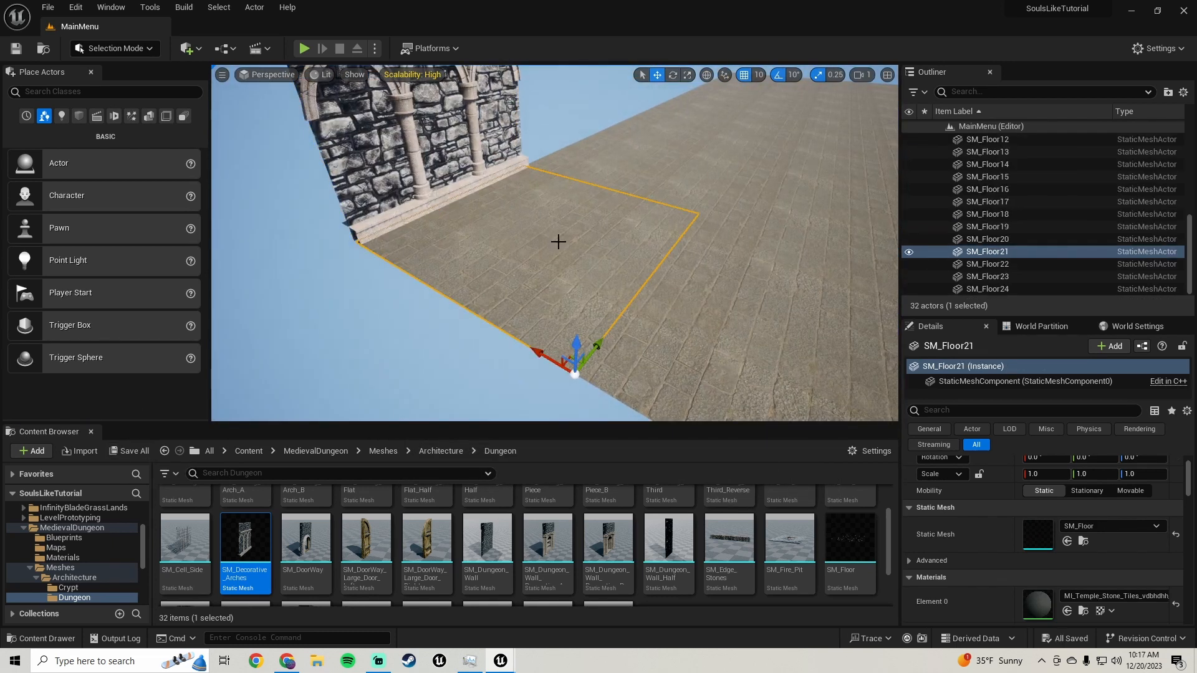
pyautogui.moveTo(826, 296); pyautogui.dragTo(846, 287, button='right')
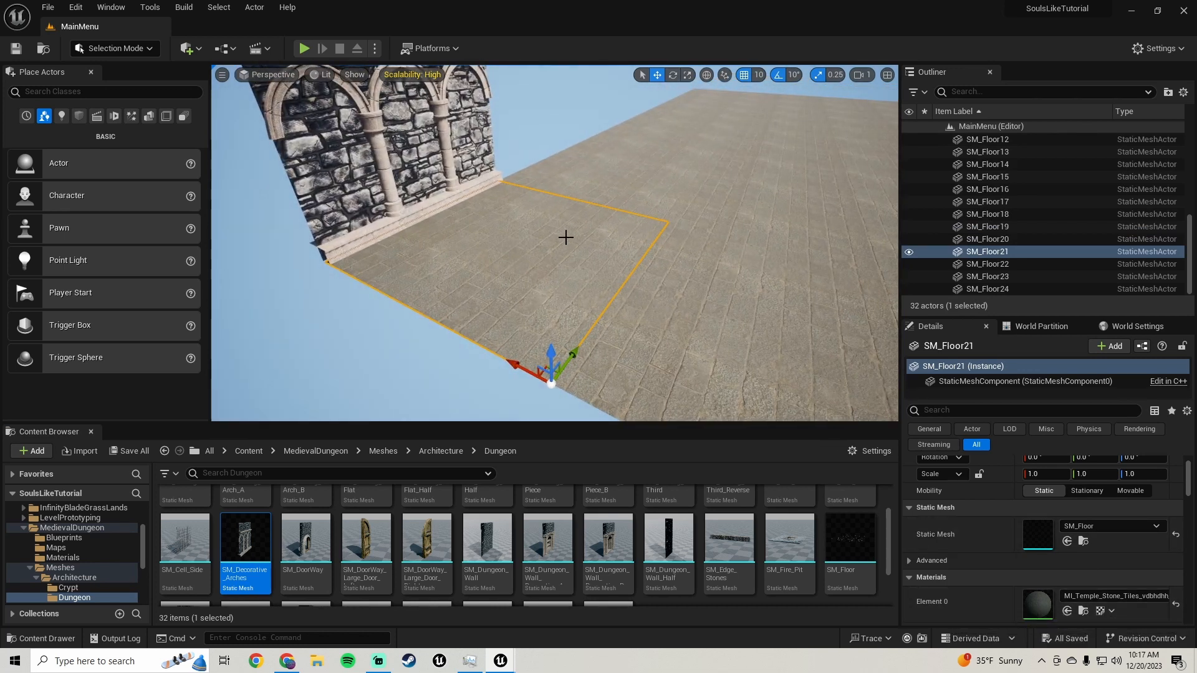
pyautogui.click(1083, 611)
pyautogui.moveTo(492, 315); pyautogui.dragTo(385, 366, button='right')
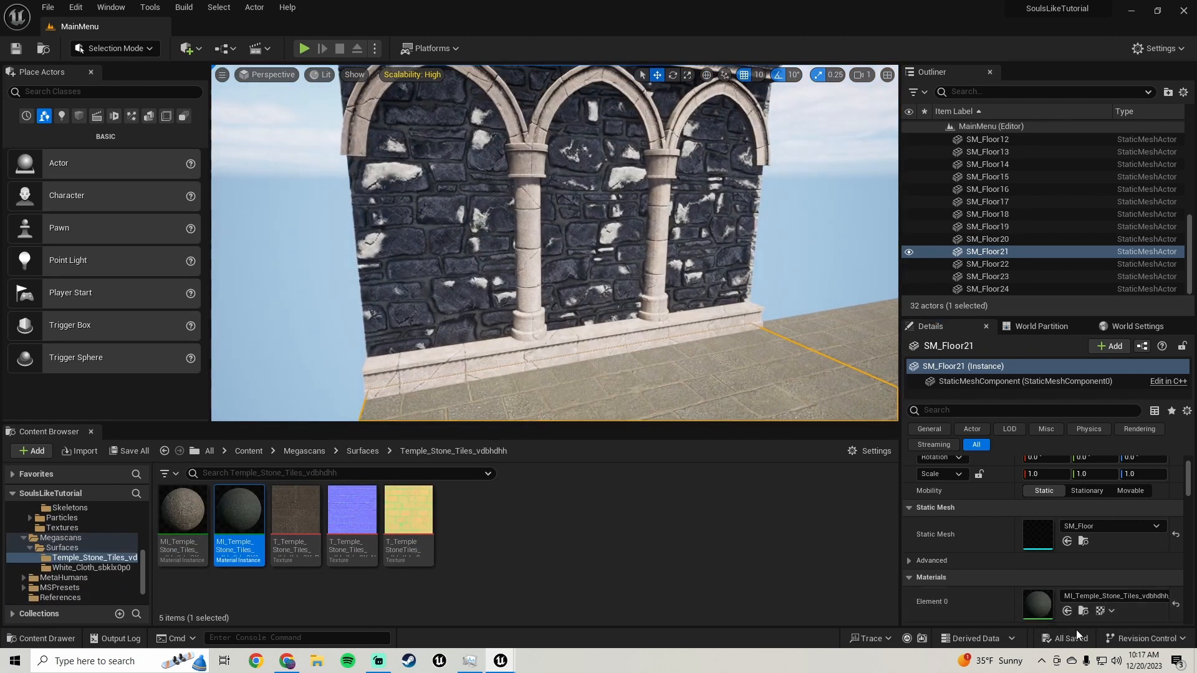
pyautogui.moveTo(239, 524); pyautogui.dragTo(419, 214)
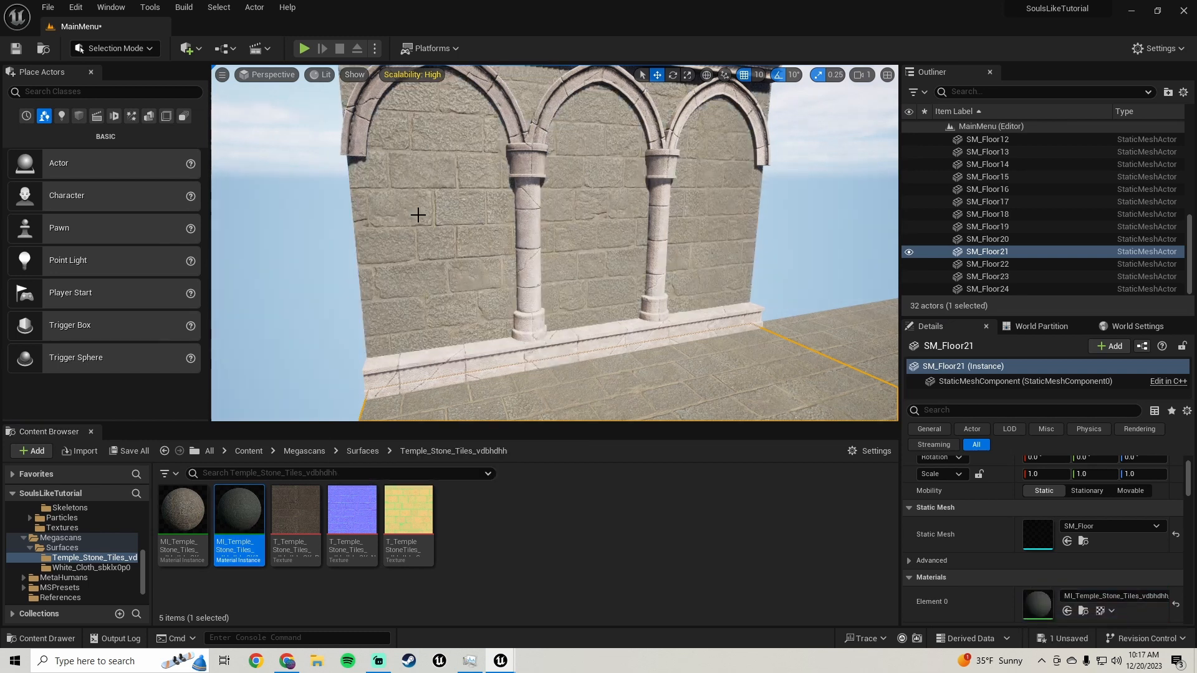
# - Examine the retextured arches wall and its columns against the floor from several distances and angles
pyautogui.moveTo(420, 214)
pyautogui.mouseDown(button='right')
pyautogui.moveTo(374, 213)
pyautogui.moveTo(434, 214)
pyautogui.moveTo(396, 187)
pyautogui.moveTo(431, 218)
pyautogui.moveTo(423, 211)
pyautogui.mouseUp(button='right')
pyautogui.press('s')
pyautogui.press('w')
pyautogui.moveTo(472, 172)
pyautogui.mouseDown(button='right')
pyautogui.moveTo(499, 168)
pyautogui.moveTo(472, 173)
pyautogui.mouseUp(button='right')
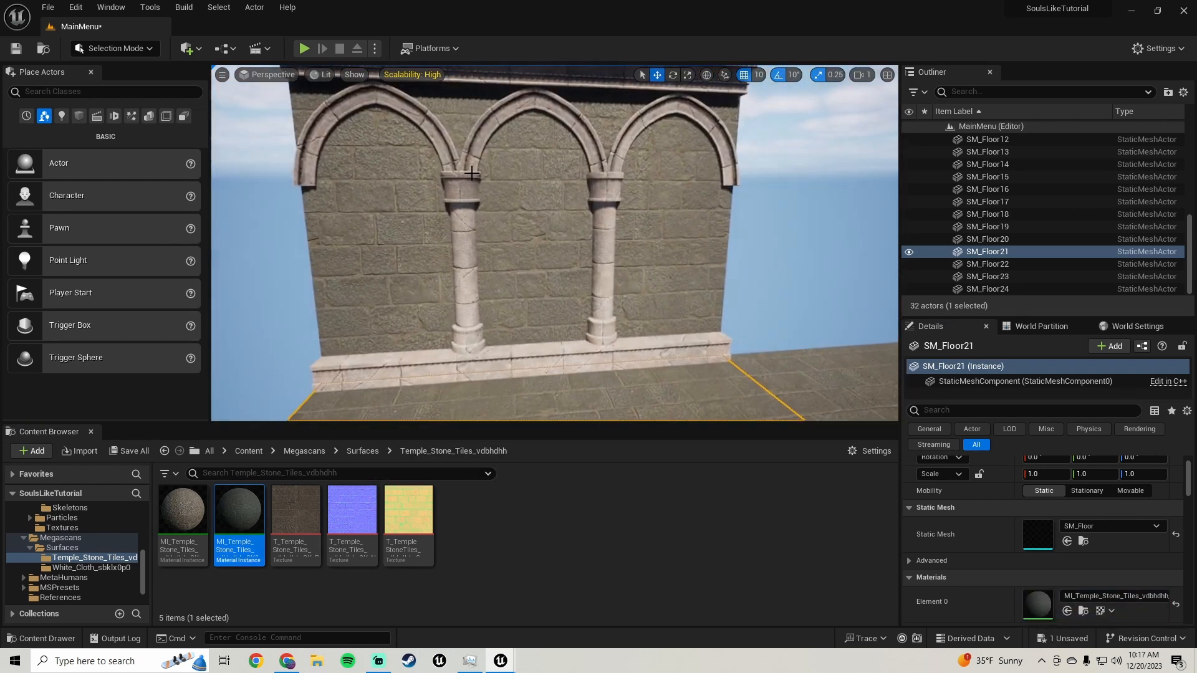
pyautogui.press('s')
pyautogui.moveTo(506, 268); pyautogui.dragTo(489, 240, button='right')
pyautogui.press('w')
pyautogui.moveTo(369, 157); pyautogui.dragTo(408, 193, button='right')
pyautogui.press('s')
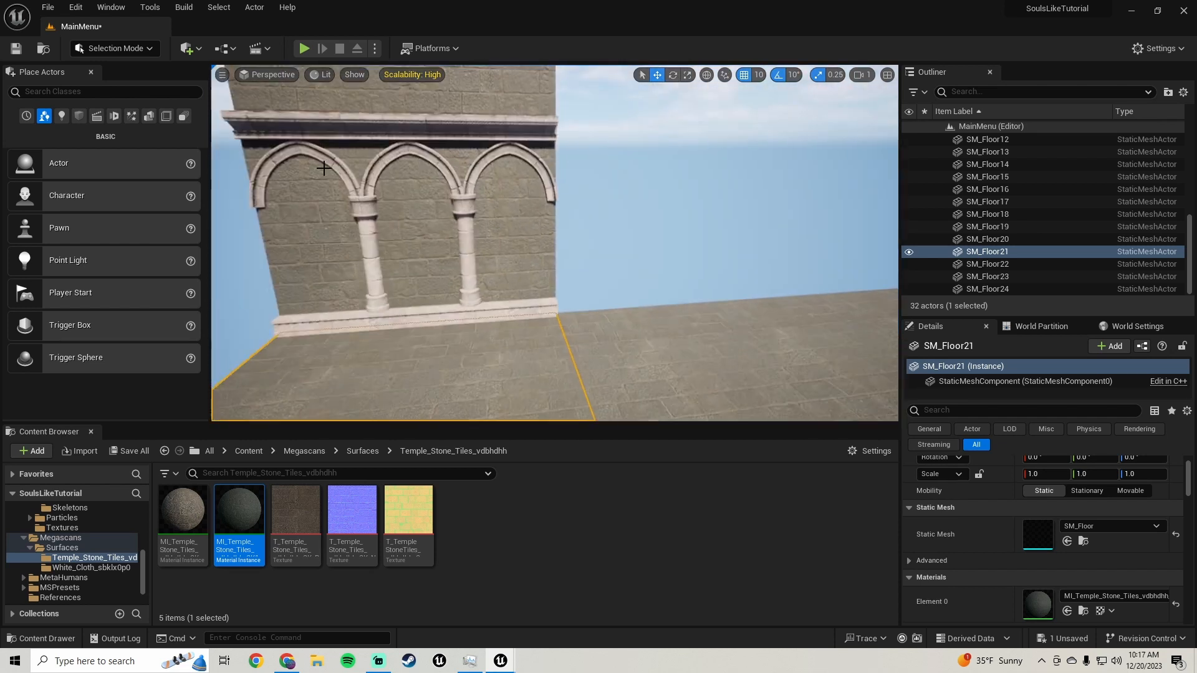
# - Switch to Quixel Bridge and open the Concrete category of the Surfaces library
pyautogui.rightClick(484, 503)
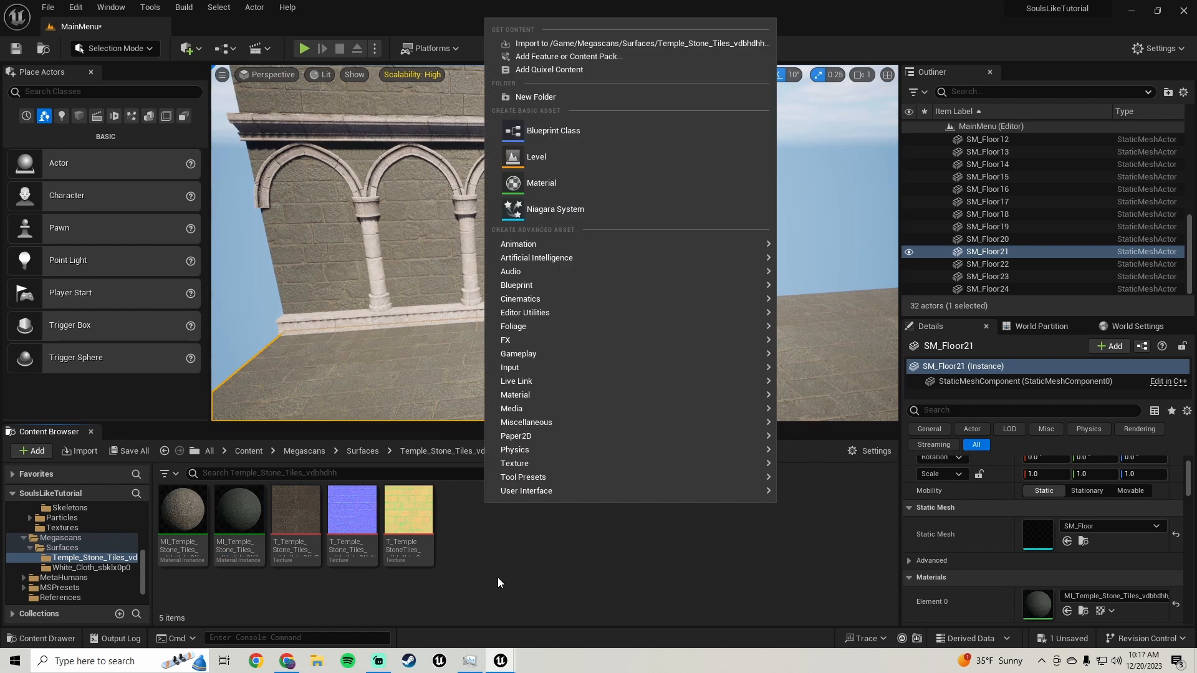
pyautogui.click(520, 643)
pyautogui.moveTo(503, 665)
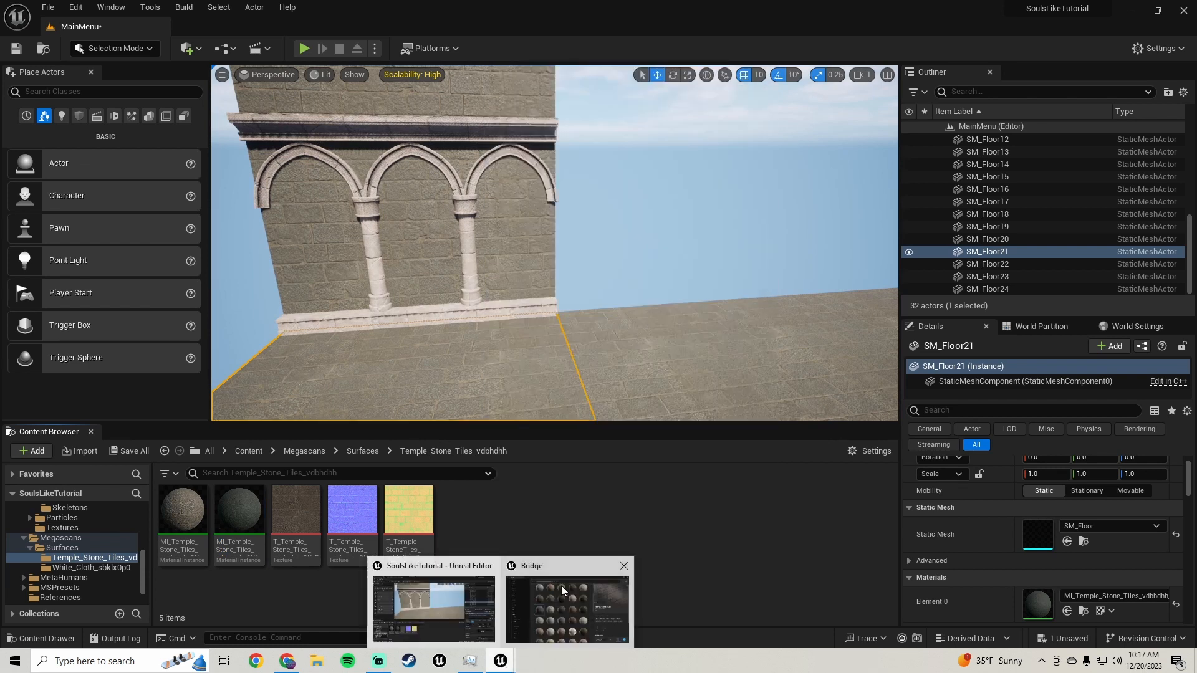
pyautogui.click(571, 599)
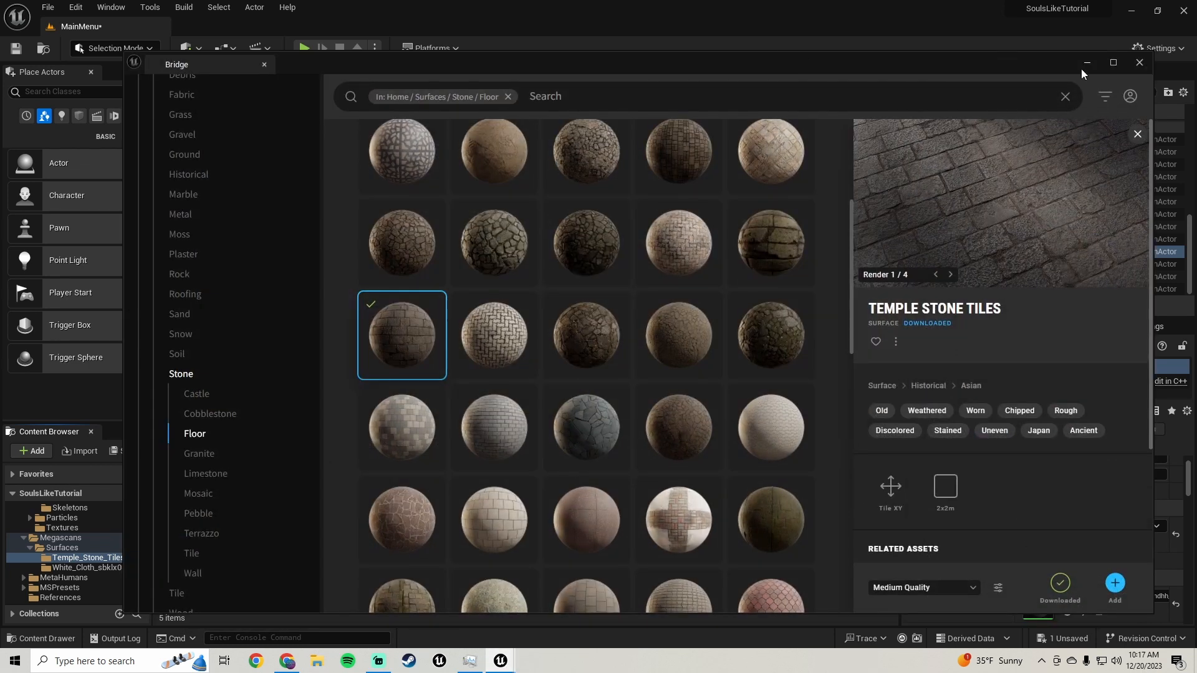
pyautogui.moveTo(728, 65); pyautogui.dragTo(798, 63)
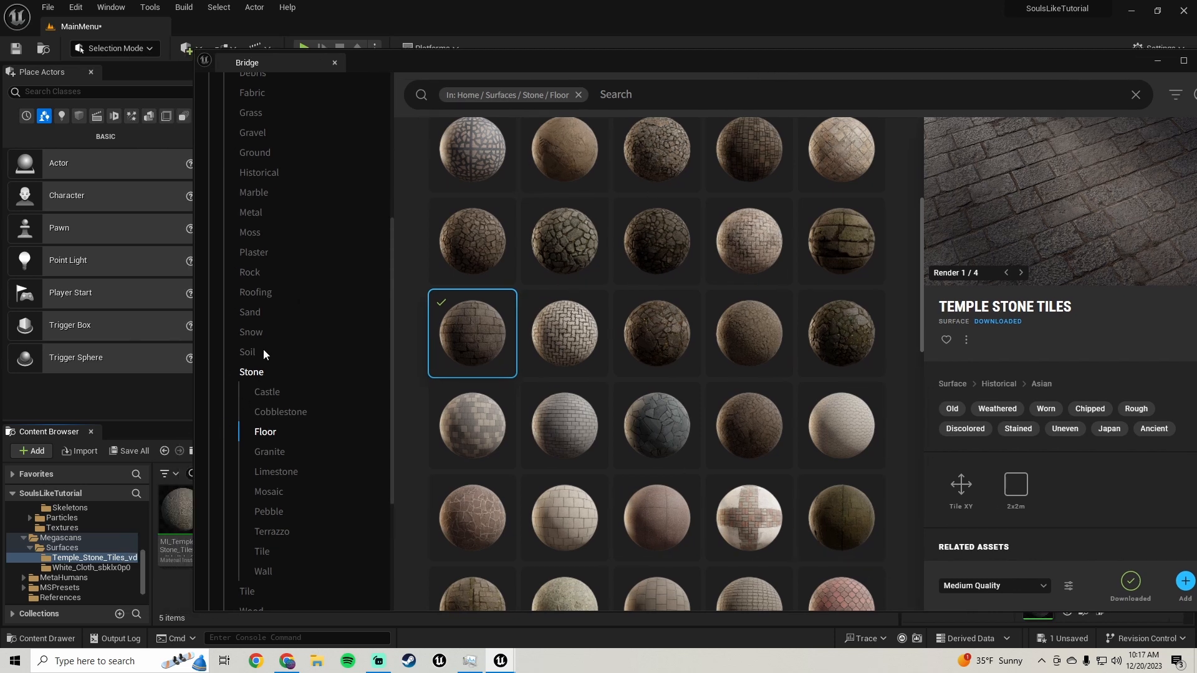
pyautogui.scroll(5, 271, 282)
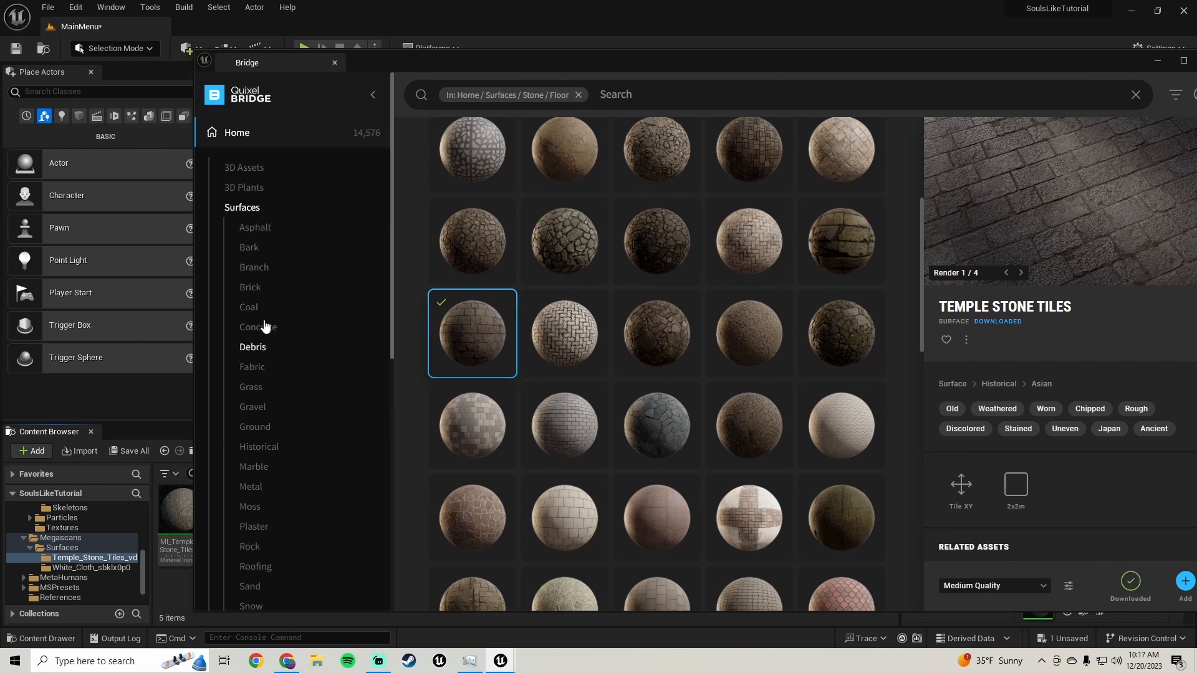
pyautogui.click(259, 328)
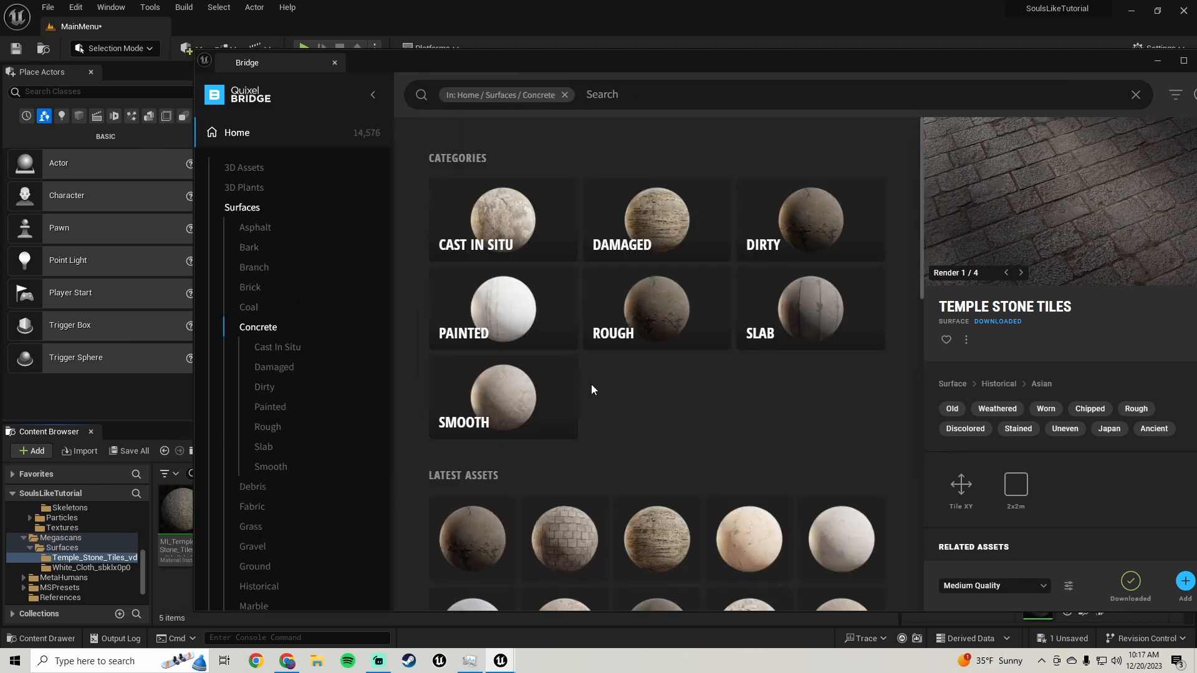
# - Find the Damaged Concrete Floor surface, add it to the project at Medium Quality, and minimize Bridge
pyautogui.scroll(-5, 698, 450)
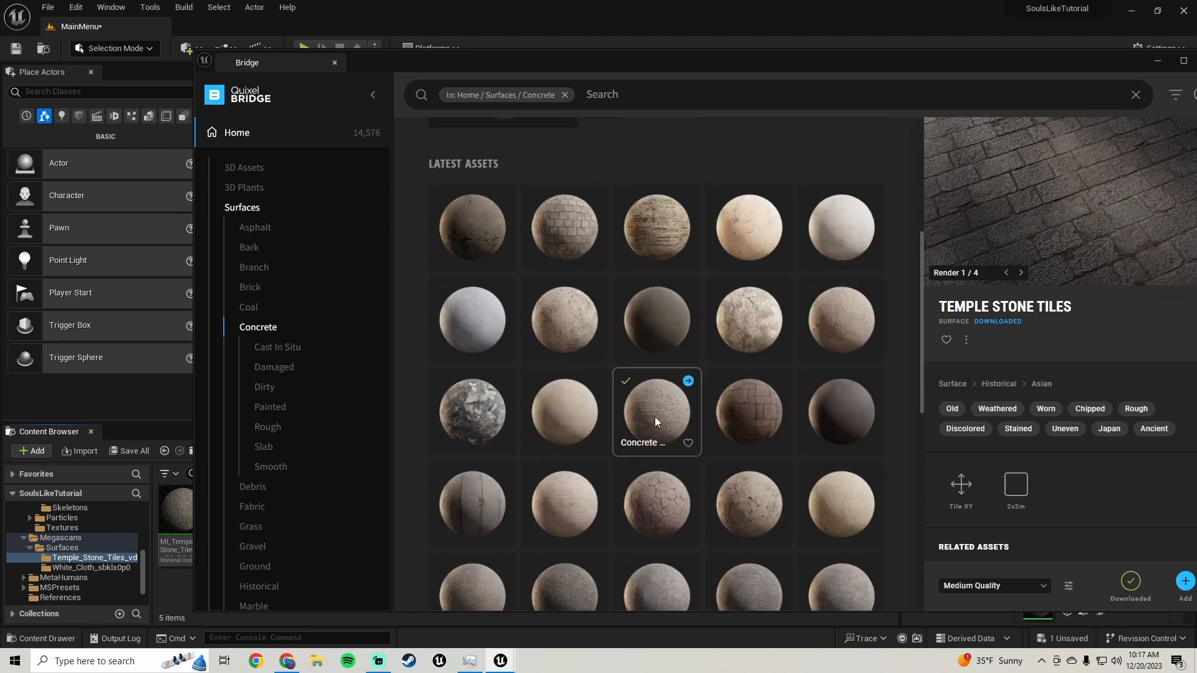
pyautogui.scroll(-5, 655, 419)
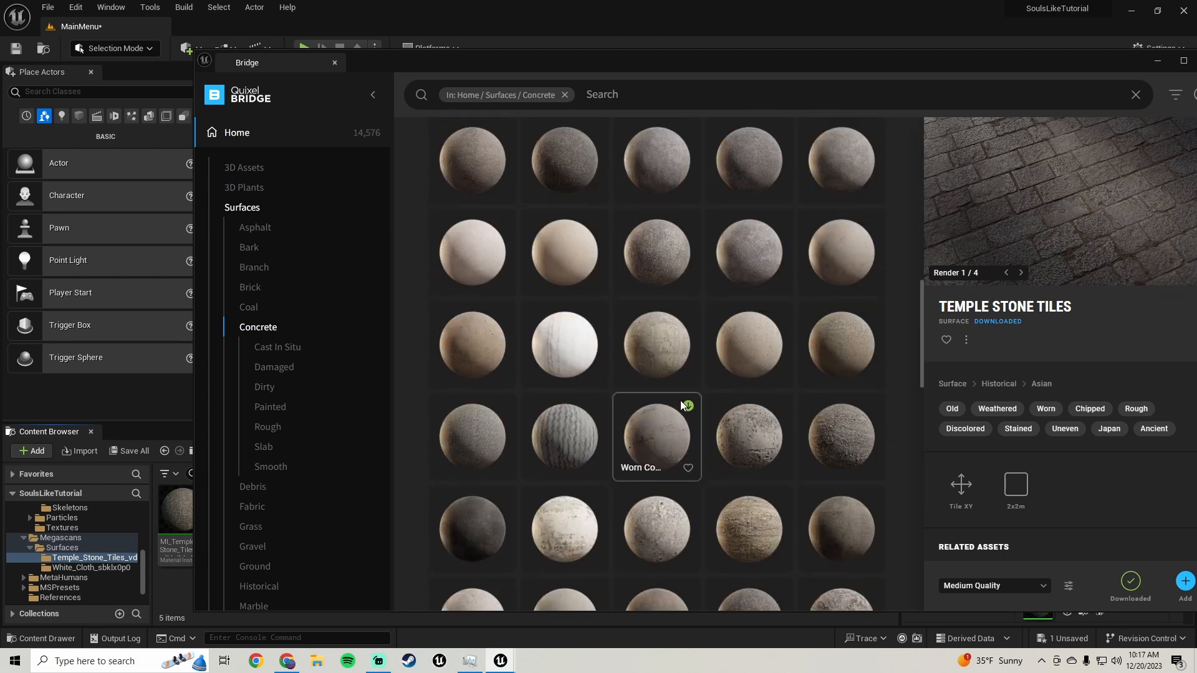
pyautogui.scroll(-6, 680, 405)
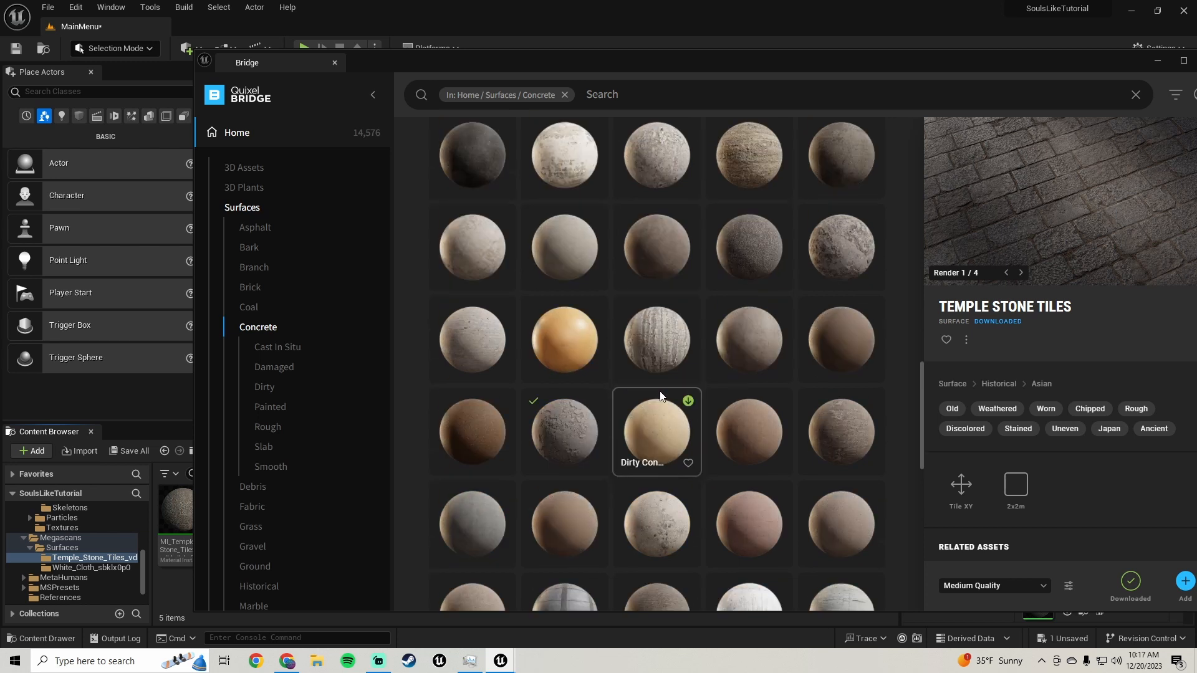
pyautogui.click(562, 435)
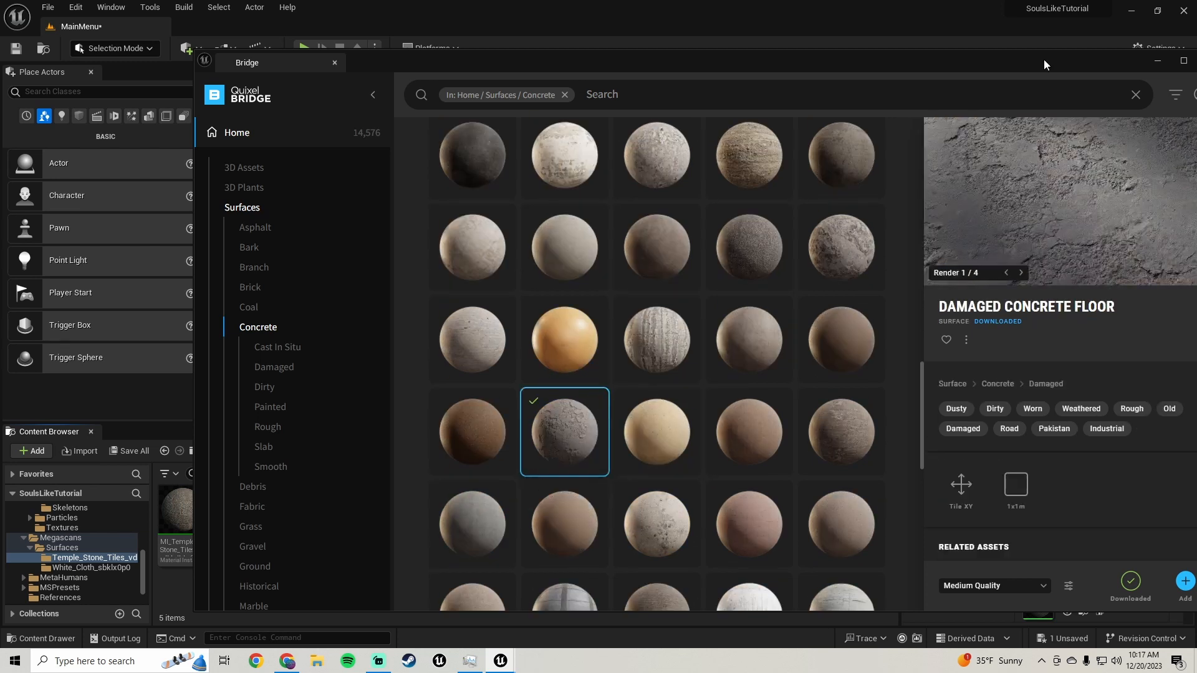
pyautogui.moveTo(1043, 59); pyautogui.dragTo(774, 60)
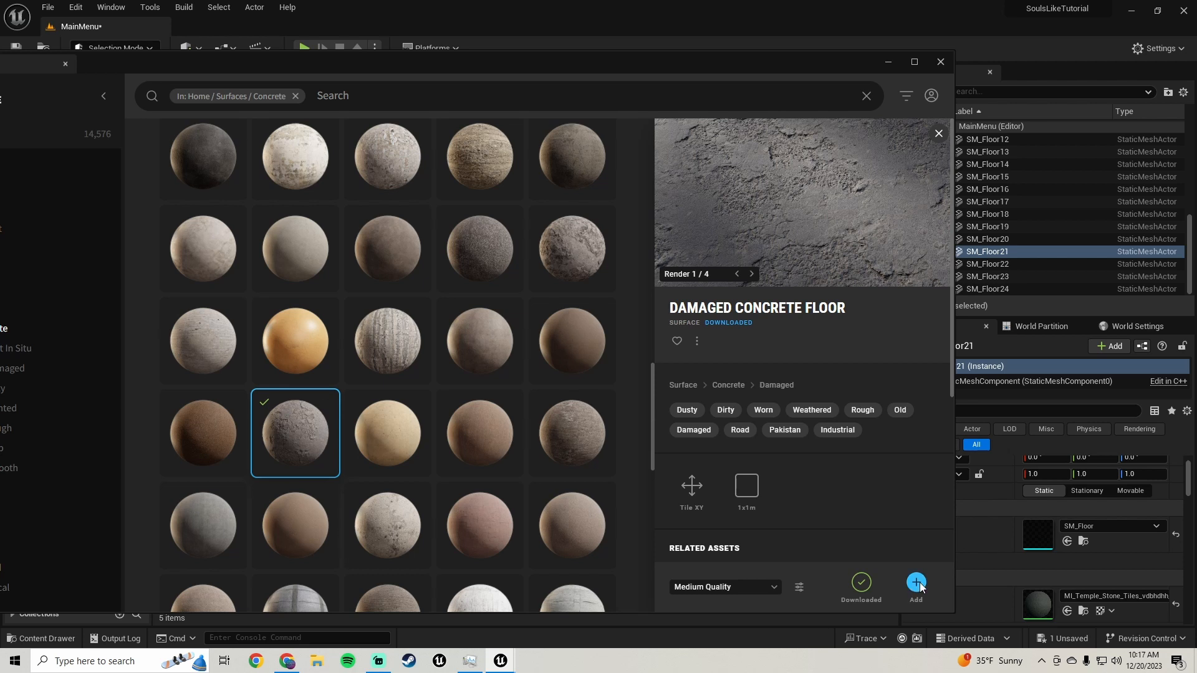
pyautogui.click(888, 66)
# - Set the Maximum Texture Size of the T_DamagedConcreteFloor_vizbefe_2K_ORDp texture to 1024, save it, and close its editor
pyautogui.moveTo(469, 369); pyautogui.dragTo(438, 355, button='right')
pyautogui.moveTo(349, 554)
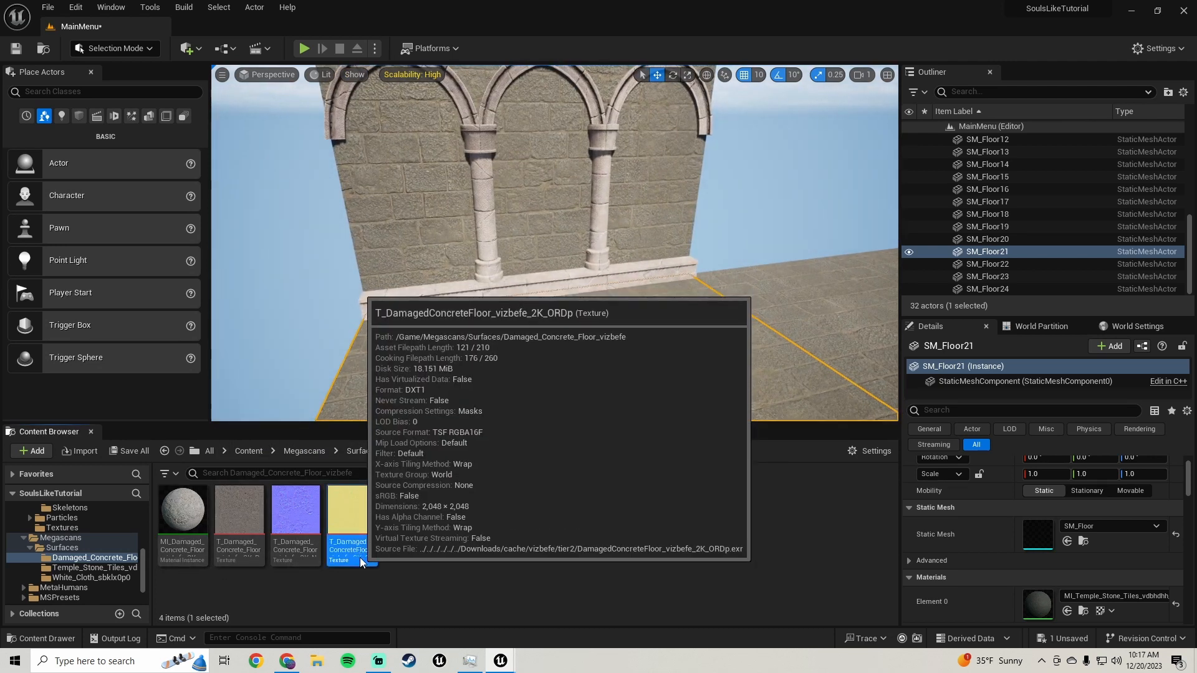
pyautogui.doubleClick(361, 557)
pyautogui.moveTo(631, 365); pyautogui.dragTo(634, 265)
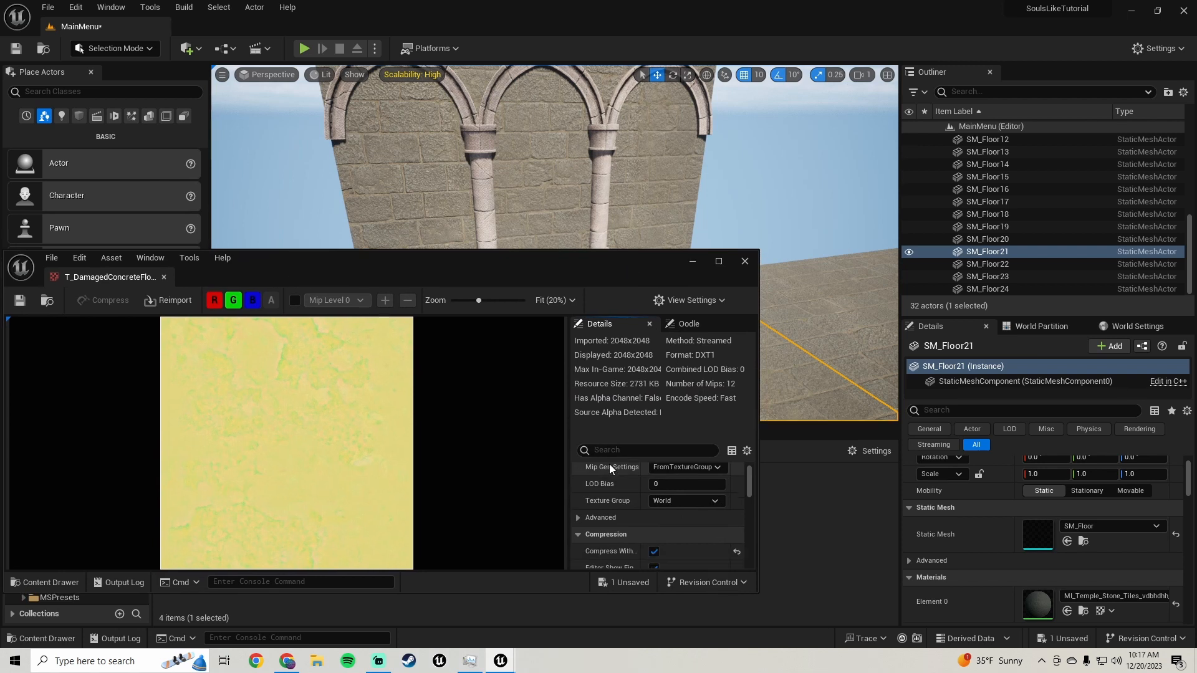
pyautogui.scroll(-5, 608, 467)
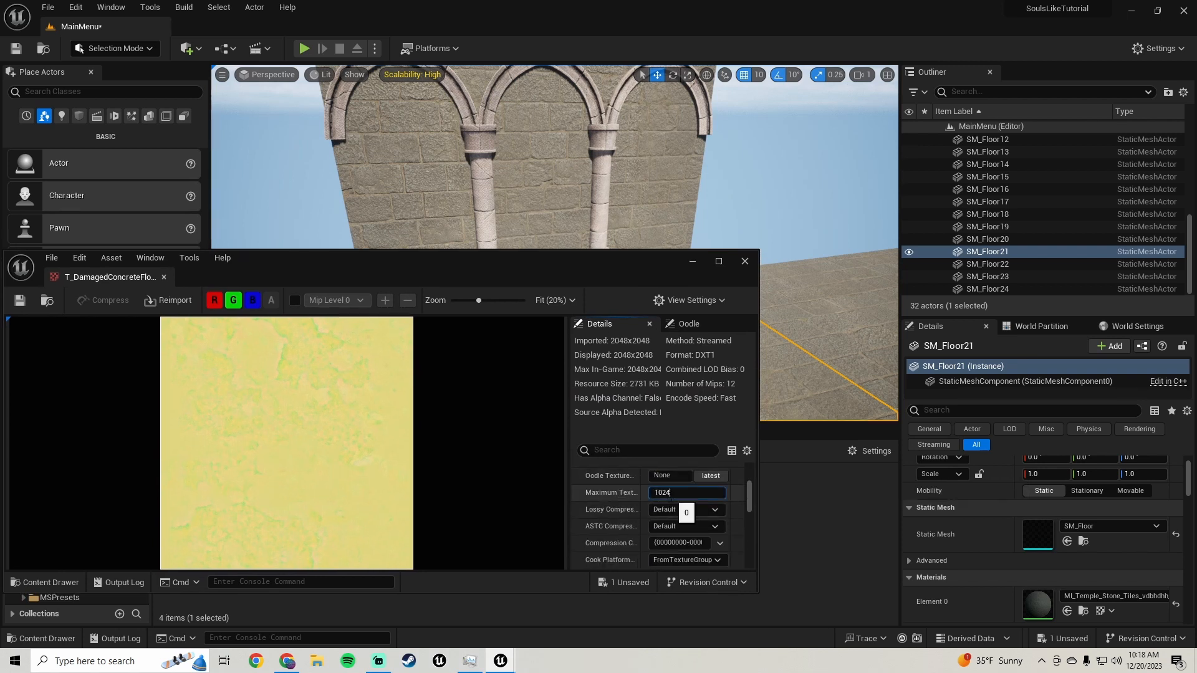
pyautogui.press('Return')
pyautogui.click(22, 302)
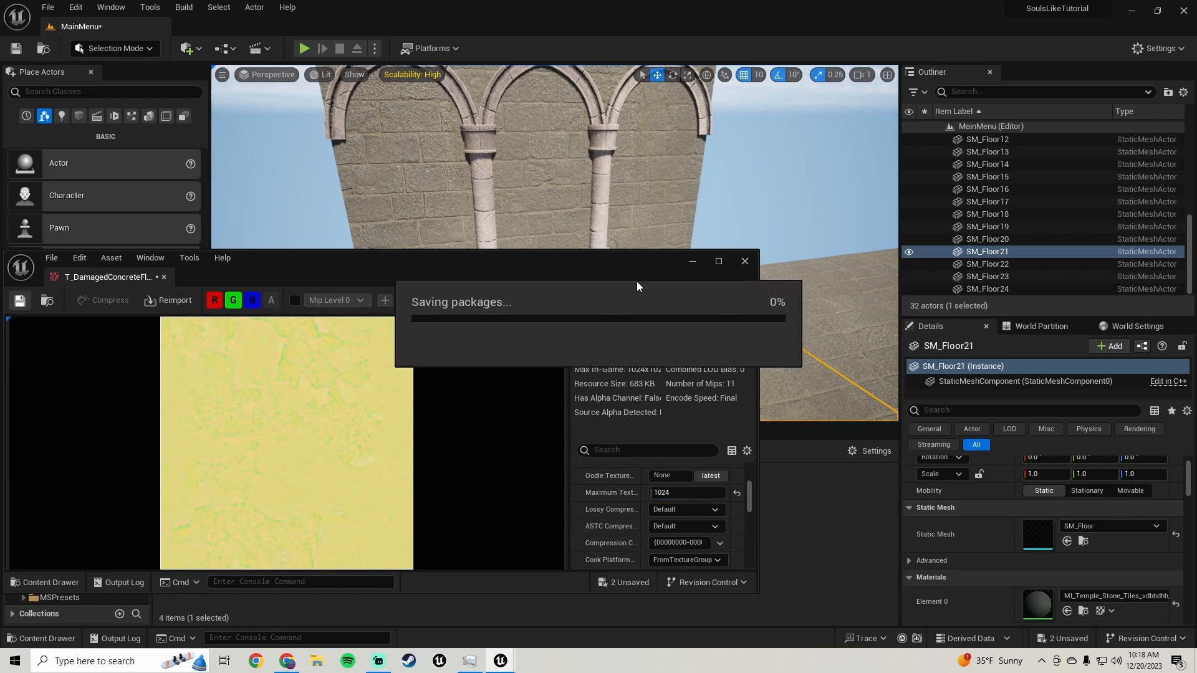
pyautogui.click(746, 261)
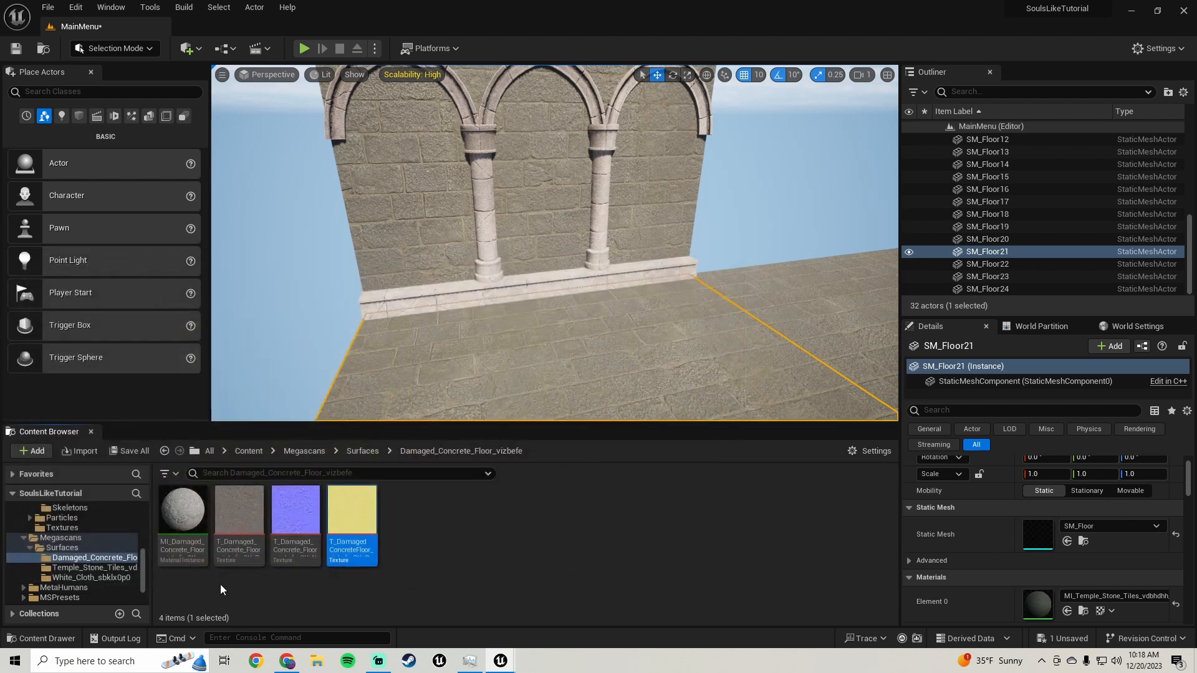
# - Duplicate the MI_Damaged_Concrete_Floor_vizbefe_2K material instance and apply the copy to the columns and trim of the arches wall
pyautogui.click(182, 518)
pyautogui.rightClick(187, 519)
pyautogui.click(245, 280)
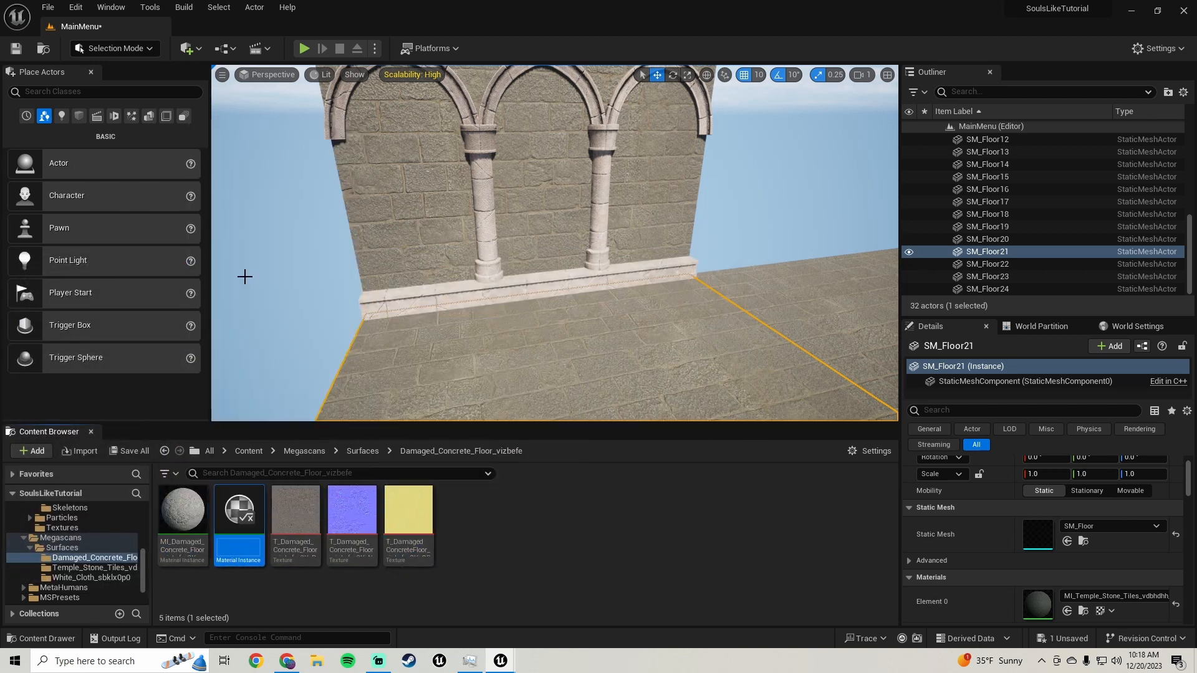
pyautogui.moveTo(246, 530); pyautogui.dragTo(484, 236)
pyautogui.moveTo(491, 316)
pyautogui.mouseDown(button='right')
pyautogui.moveTo(499, 303)
pyautogui.moveTo(491, 316)
pyautogui.mouseUp(button='right')
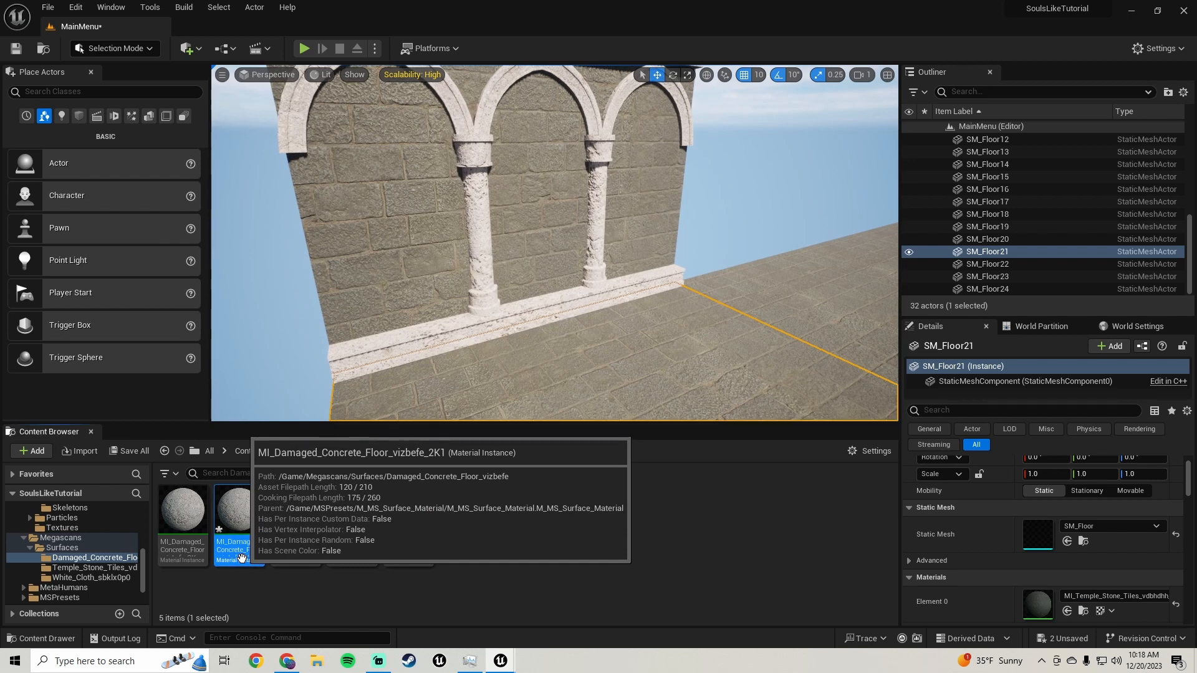
# - Open the duplicated concrete material instance, enable its Tiling/Offset override, and set Tiling X and Tiling Y to 2
pyautogui.doubleClick(240, 537)
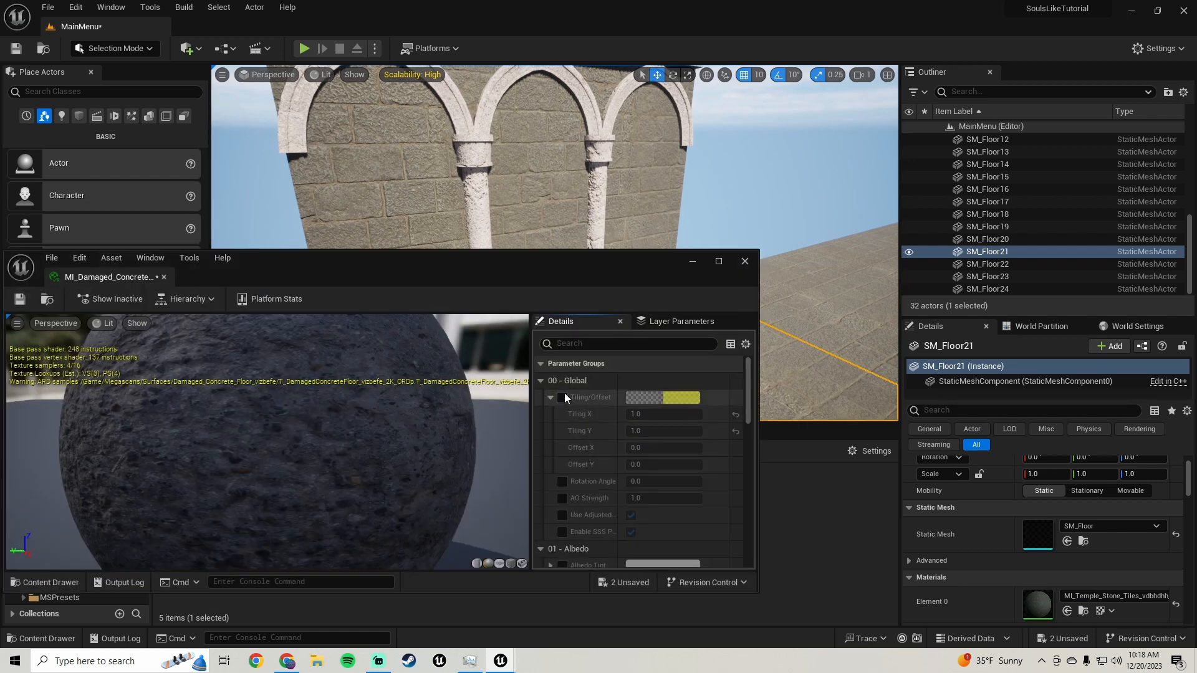
pyautogui.click(562, 399)
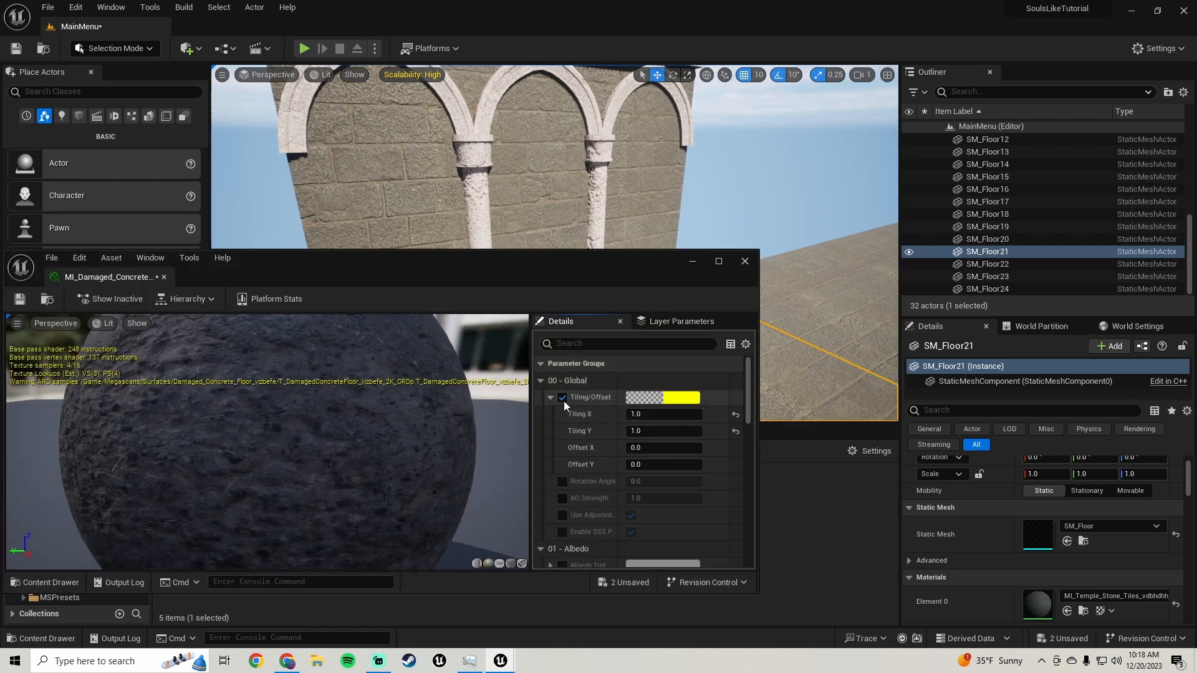
pyautogui.click(660, 414)
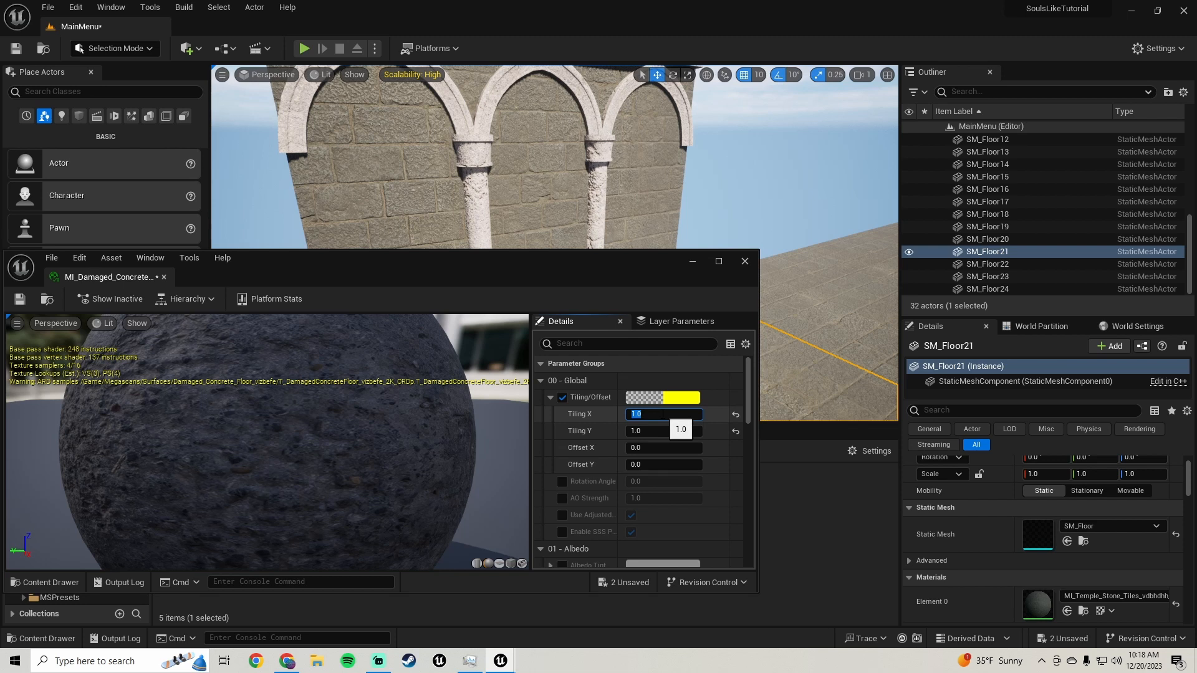
pyautogui.write('2')
pyautogui.press('Return')
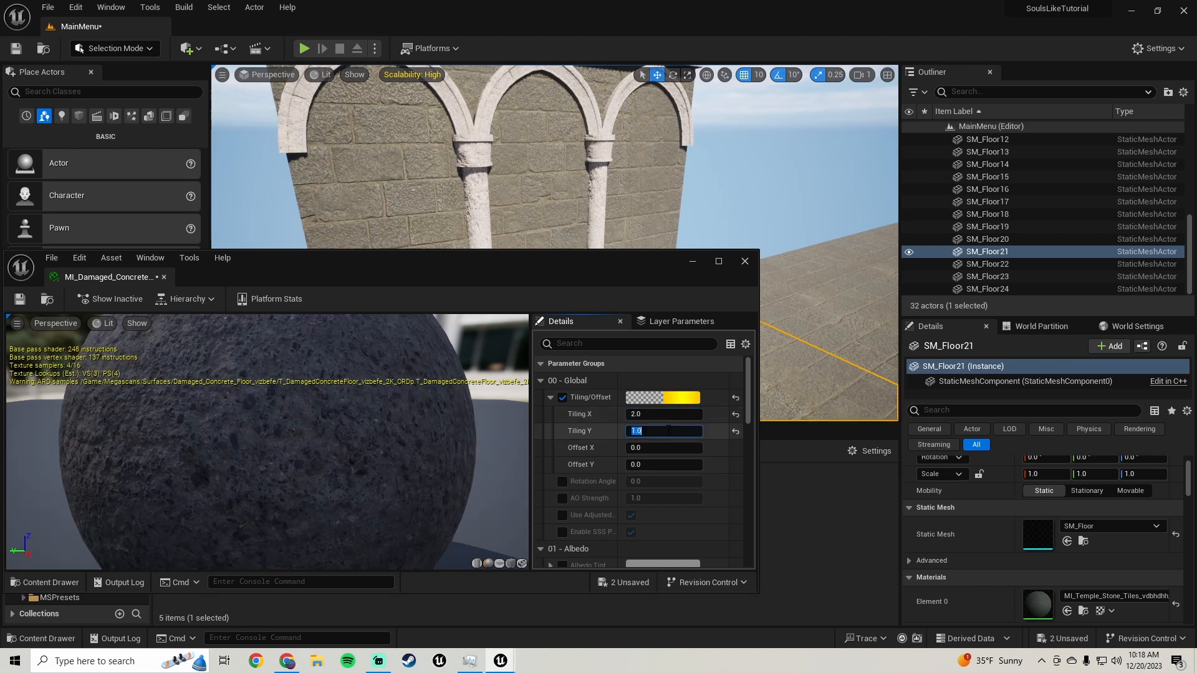
pyautogui.write('2')
pyautogui.press('Return')
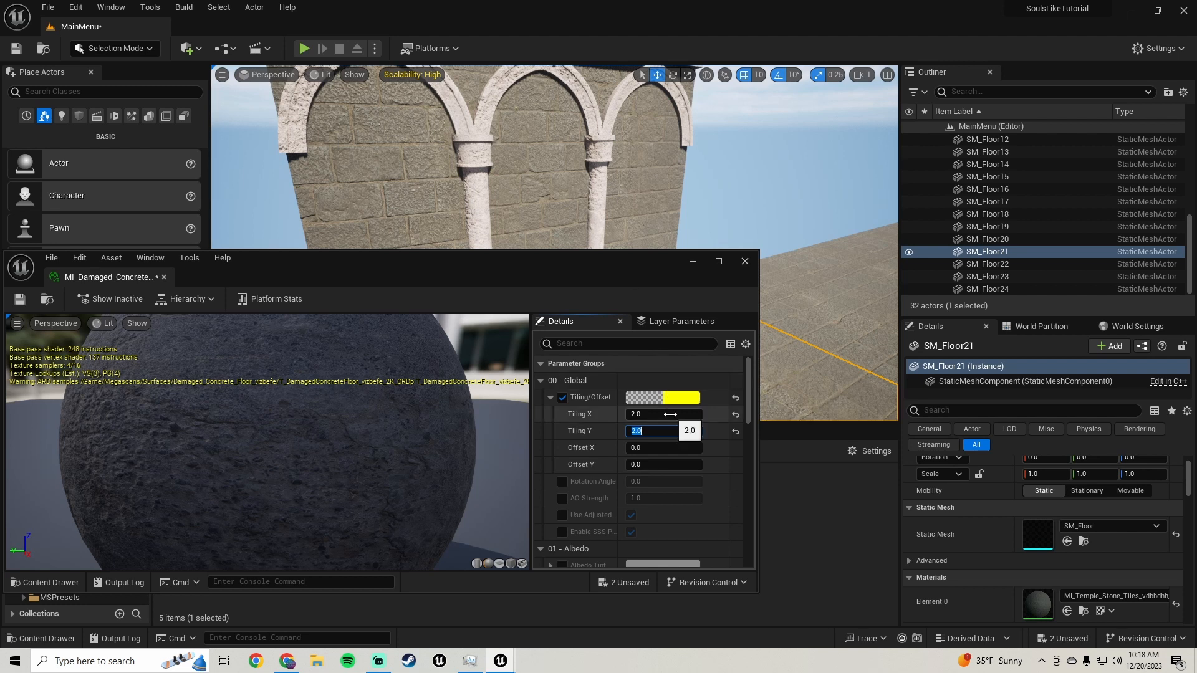
# - Set Tiling Y and Tiling X of the duplicated concrete material to 3 and check the columns up close
pyautogui.write('3')
pyautogui.press('Return')
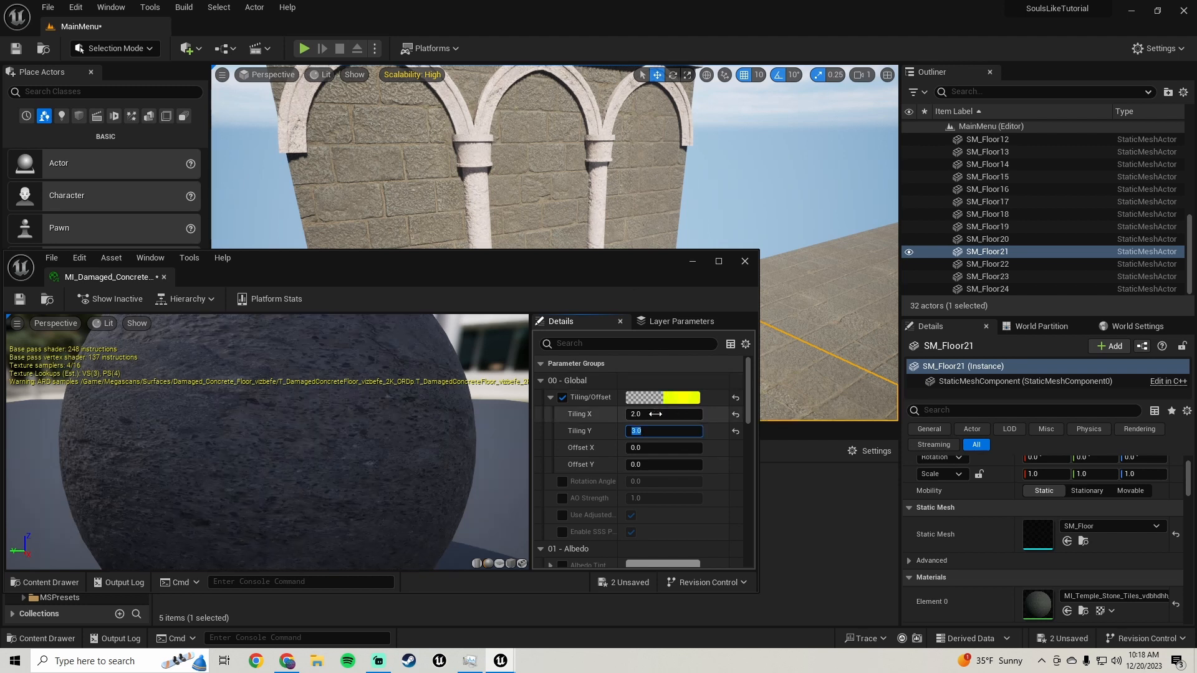
pyautogui.write('3')
pyautogui.press('Return')
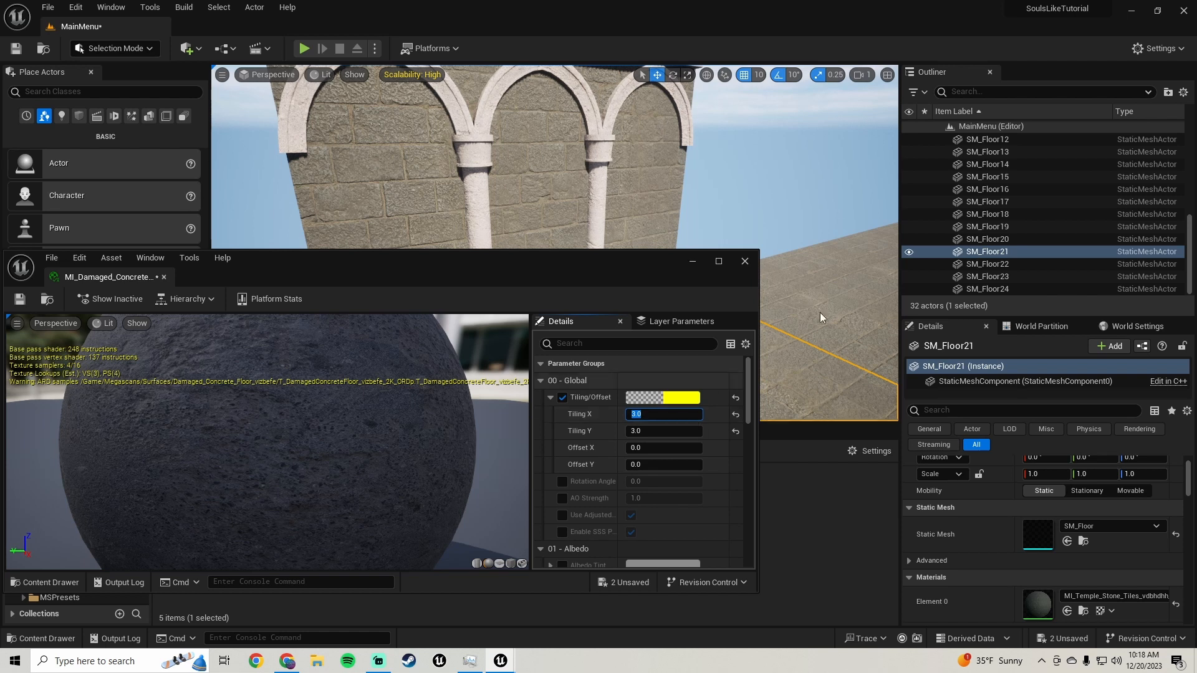
pyautogui.press('w')
pyautogui.moveTo(645, 175); pyautogui.dragTo(621, 175, button='right')
pyautogui.press('s')
pyautogui.press('w')
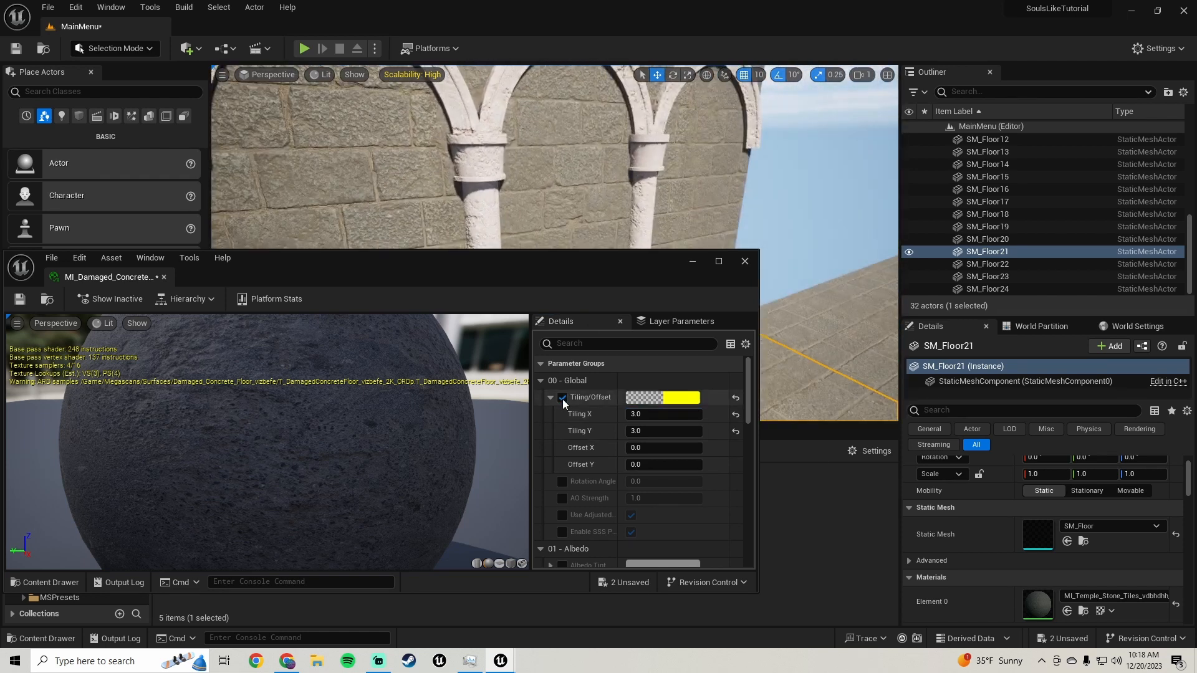
# - Enable Albedo Tint in the duplicated concrete material, darken it to grey with a value of about 0.19, and close the editor
pyautogui.scroll(-4, 584, 398)
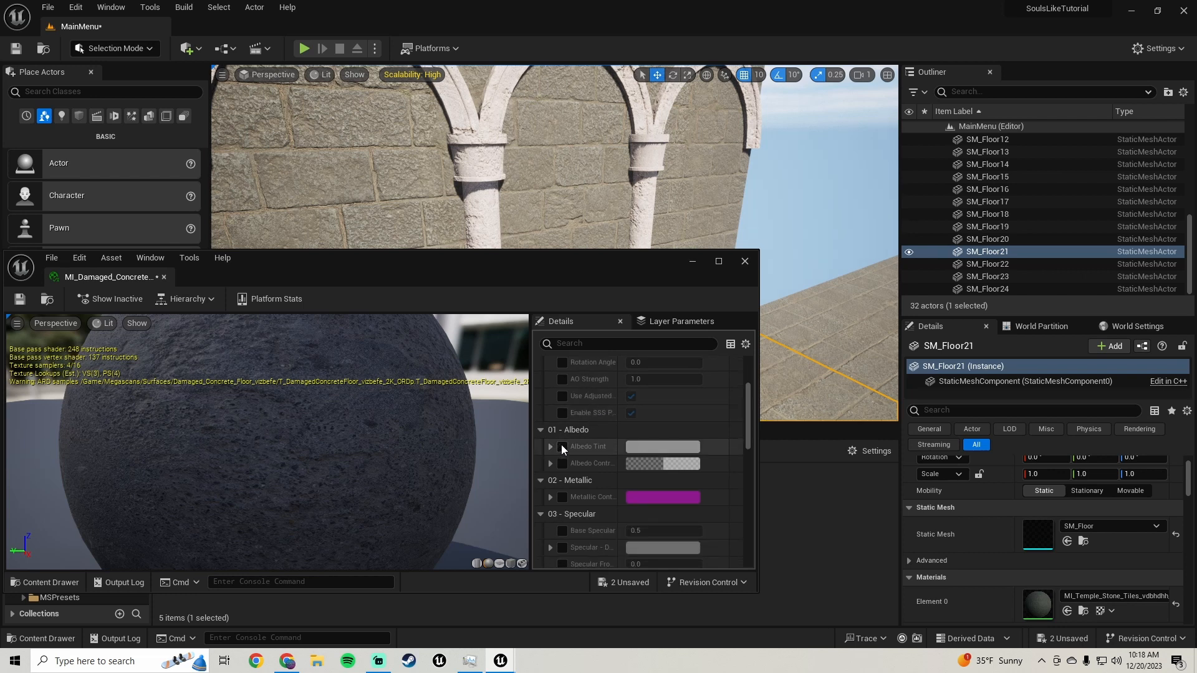
pyautogui.click(561, 446)
pyautogui.click(662, 446)
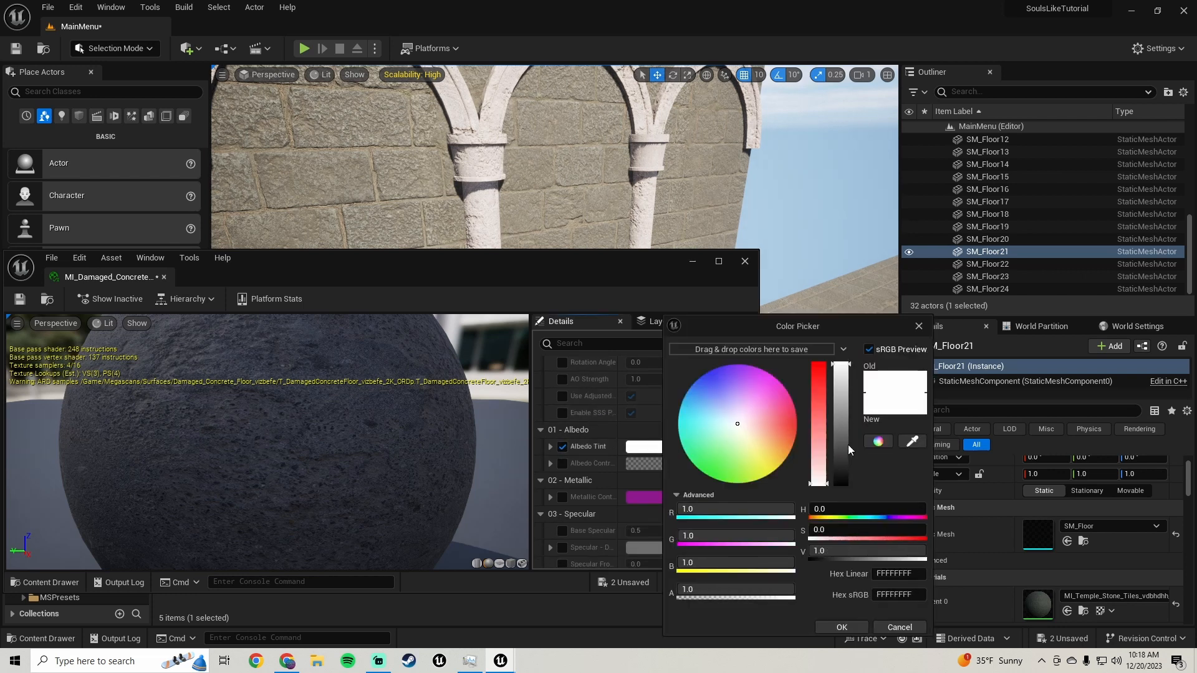
pyautogui.moveTo(848, 444); pyautogui.dragTo(843, 461)
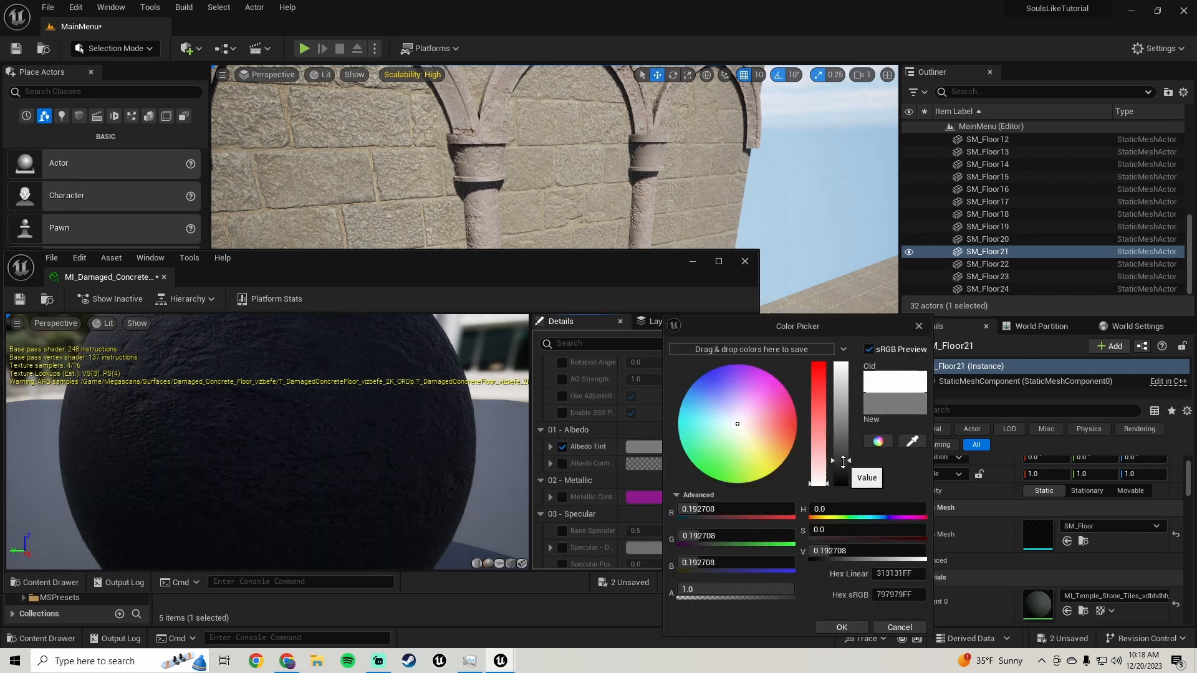
pyautogui.press('s')
pyautogui.moveTo(806, 269); pyautogui.dragTo(817, 308, button='right')
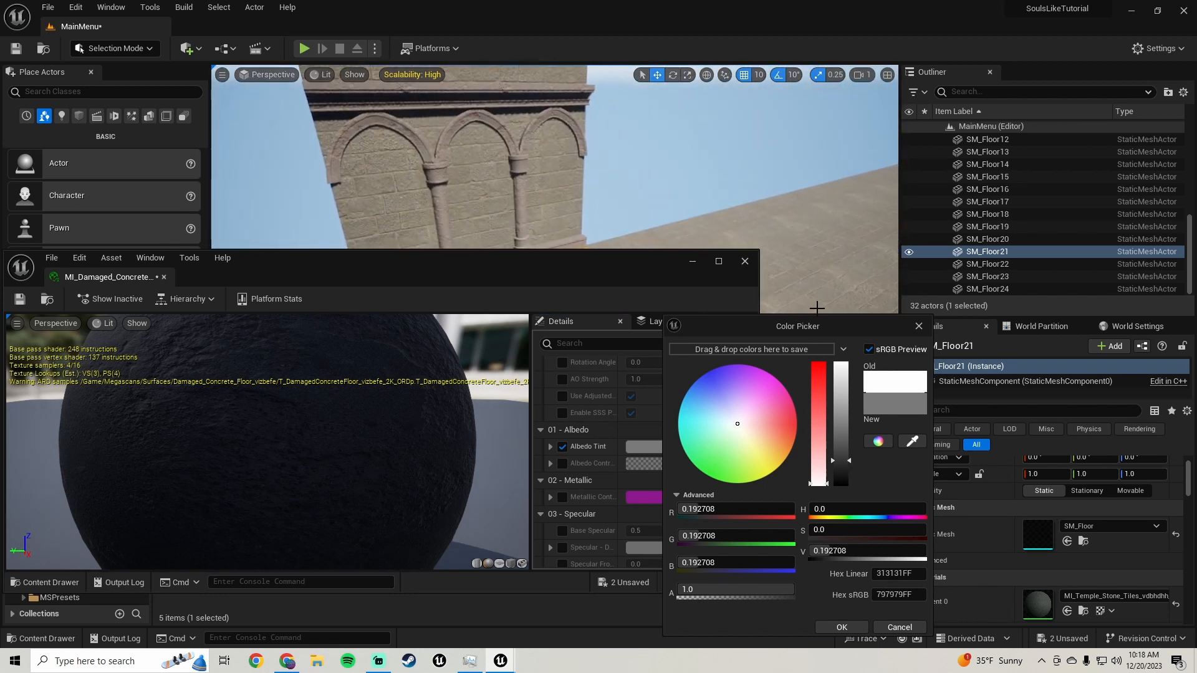
pyautogui.click(840, 630)
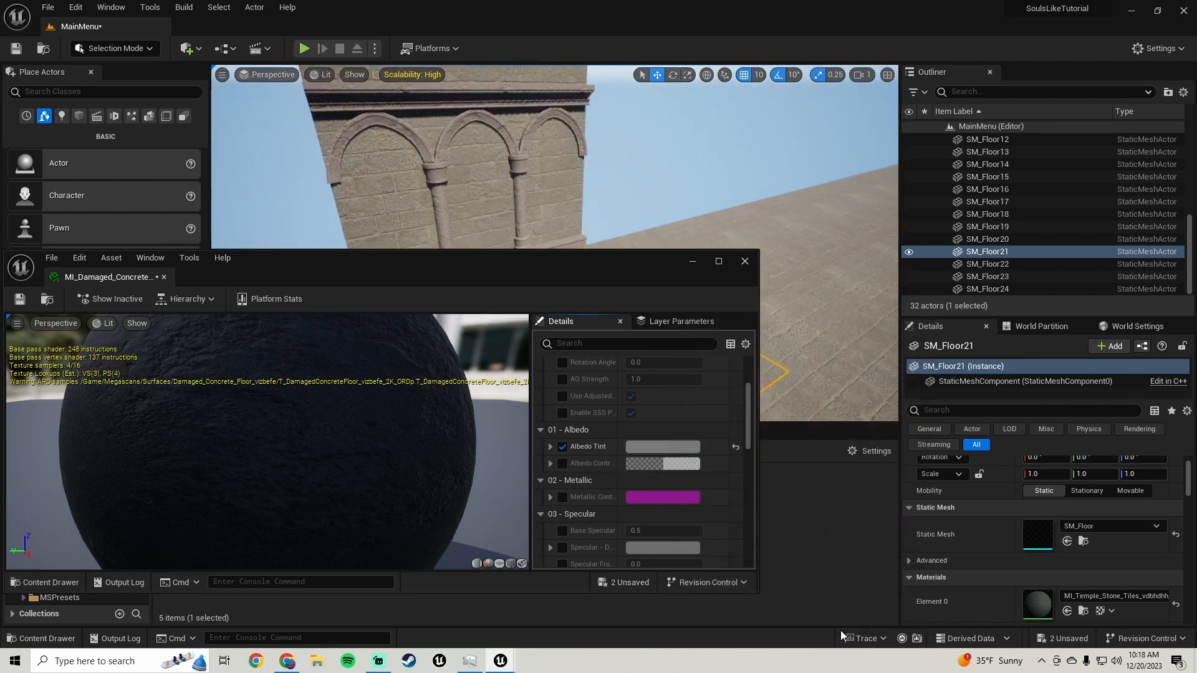
pyautogui.click(745, 261)
# - Duplicate the SM_Decorative_Arches wall and place the copy directly beside the original along the floor edge
pyautogui.moveTo(661, 299); pyautogui.dragTo(393, 327, button='right')
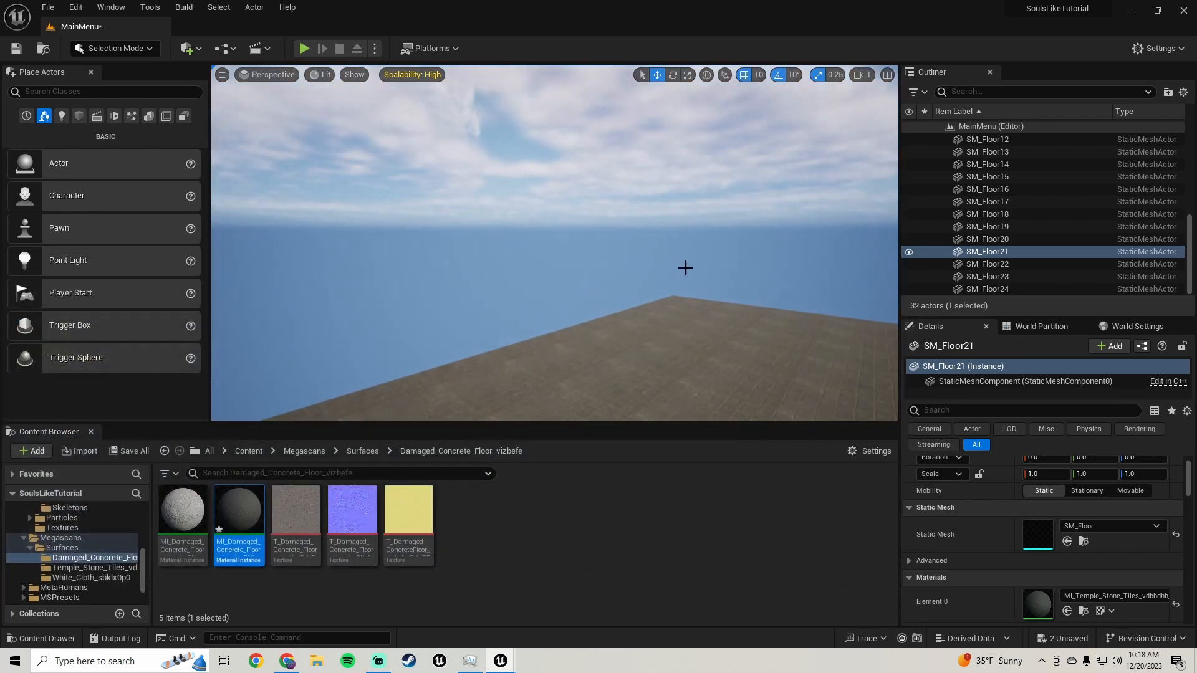
pyautogui.moveTo(686, 268); pyautogui.dragTo(598, 279, button='right')
pyautogui.click(528, 240)
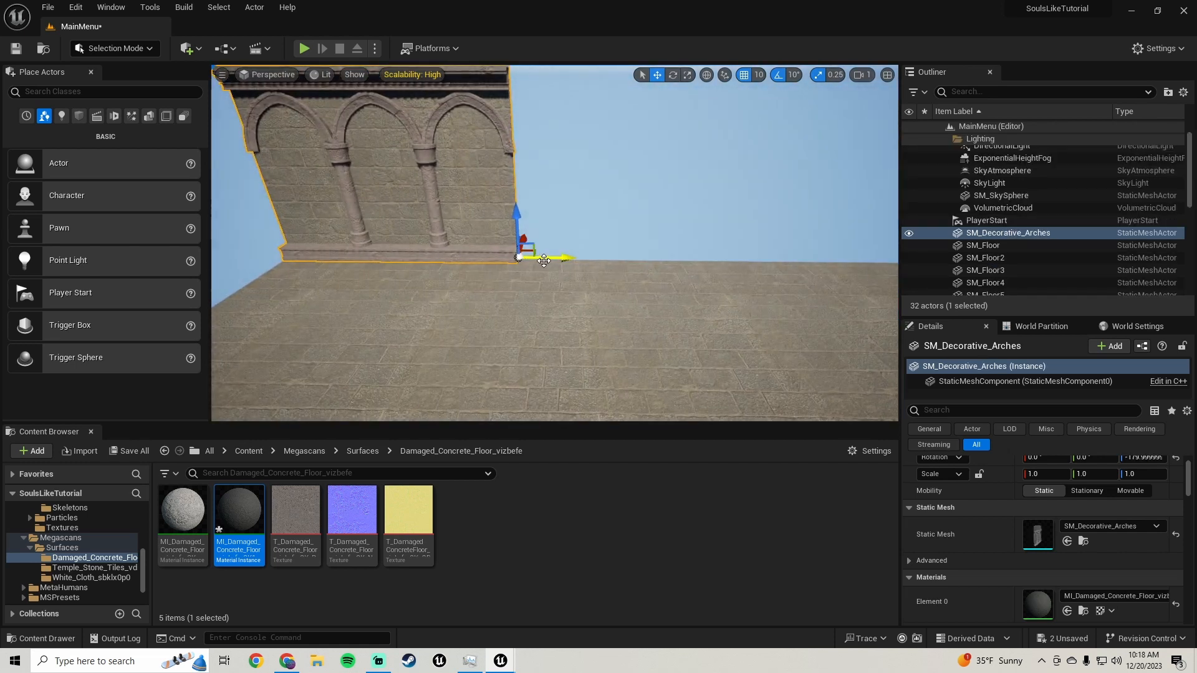
pyautogui.keyDown('alt'); pyautogui.moveTo(543, 258); pyautogui.dragTo(786, 229); pyautogui.keyUp('alt')
pyautogui.press('s')
pyautogui.moveTo(786, 229); pyautogui.dragTo(835, 228, button='right')
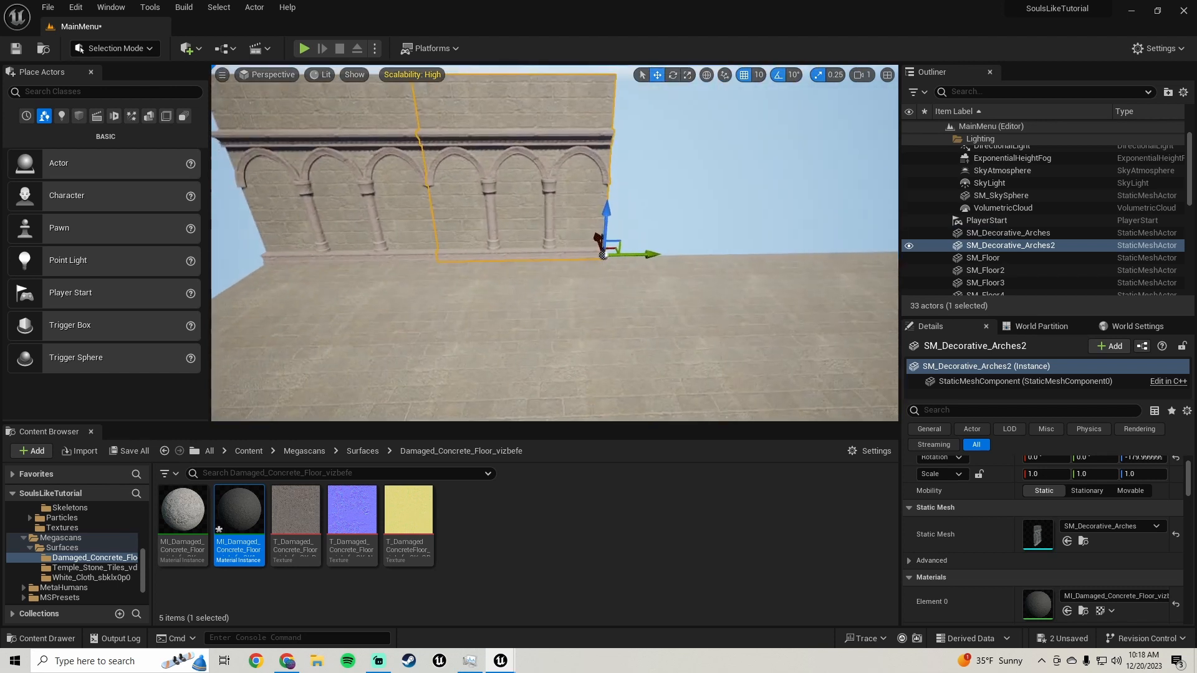
# - Select both arches wall sections and duplicate them along the floor edge to continue the row
pyautogui.keyDown('ctrl'); pyautogui.click(352, 198); pyautogui.keyUp('ctrl')
pyautogui.press('s')
pyautogui.moveTo(491, 245)
pyautogui.mouseDown(button='right')
pyautogui.moveTo(469, 247)
pyautogui.moveTo(491, 246)
pyautogui.mouseUp(button='right')
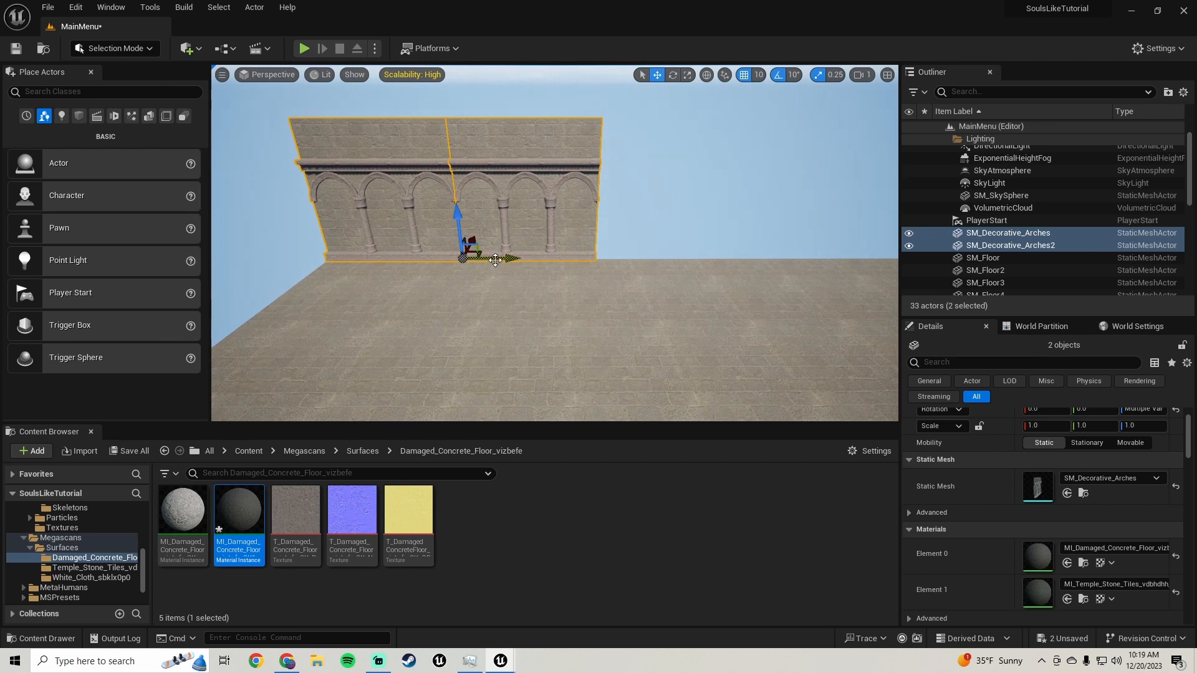
pyautogui.keyDown('alt'); pyautogui.moveTo(496, 260); pyautogui.dragTo(855, 256); pyautogui.keyUp('alt')
pyautogui.moveTo(628, 246)
pyautogui.mouseDown(button='right')
pyautogui.moveTo(646, 244)
pyautogui.moveTo(628, 247)
pyautogui.mouseUp(button='right')
pyautogui.press('w')
pyautogui.scroll(-5, 619, 247)
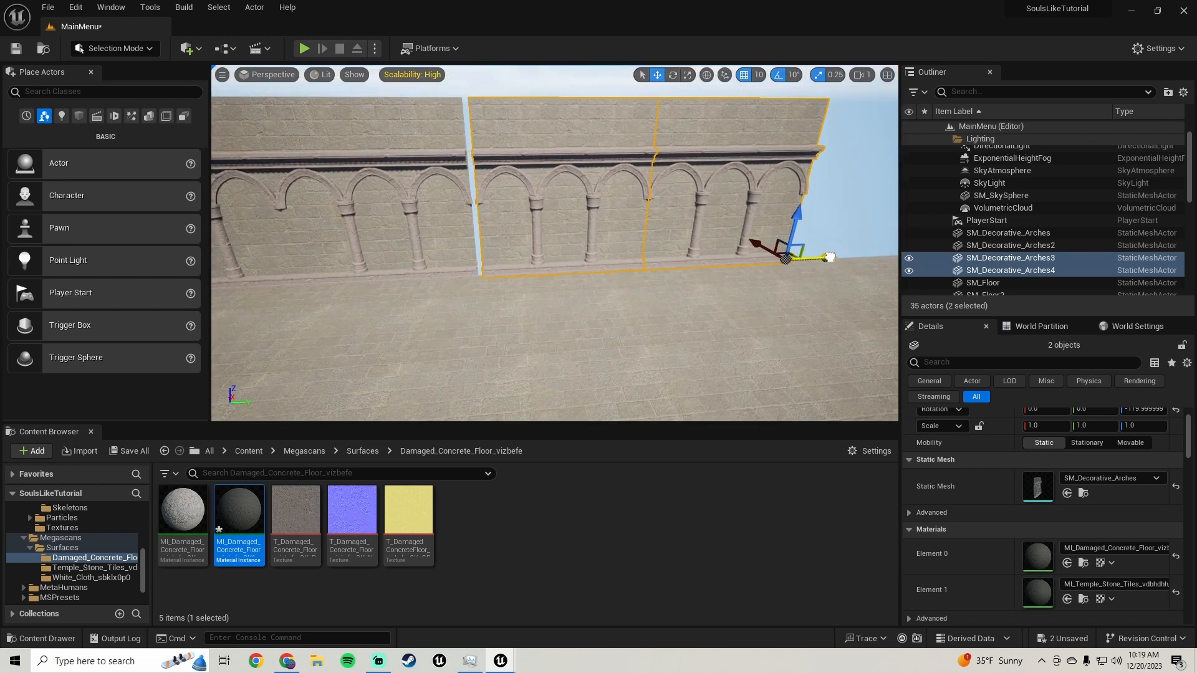
# - Close the gap in the arches row and duplicate the pair again to extend the wall to six sections
pyautogui.moveTo(825, 256)
pyautogui.mouseDown()
pyautogui.moveTo(566, 255)
pyautogui.moveTo(869, 249)
pyautogui.moveTo(826, 239)
pyautogui.mouseUp()
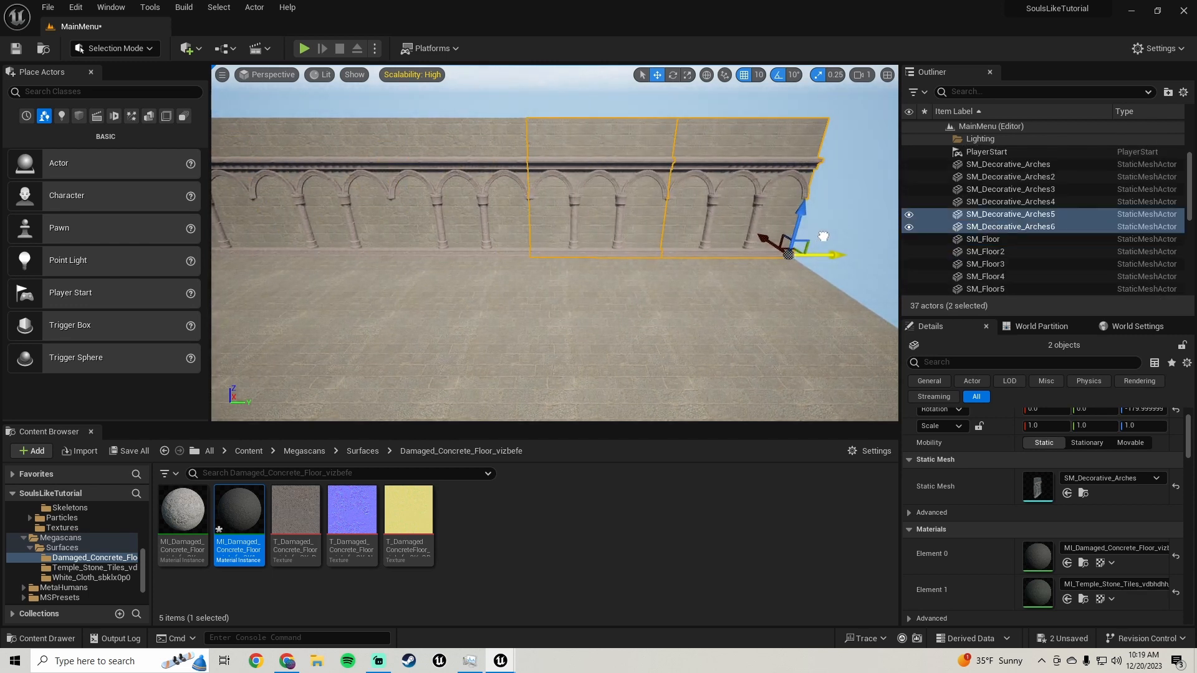
pyautogui.press('s')
pyautogui.moveTo(535, 285); pyautogui.dragTo(485, 287, button='right')
pyautogui.press('g')
# - Select all six arches wall sections and duplicate them across to the opposite side of the floor
pyautogui.moveTo(584, 274); pyautogui.dragTo(585, 250, button='right')
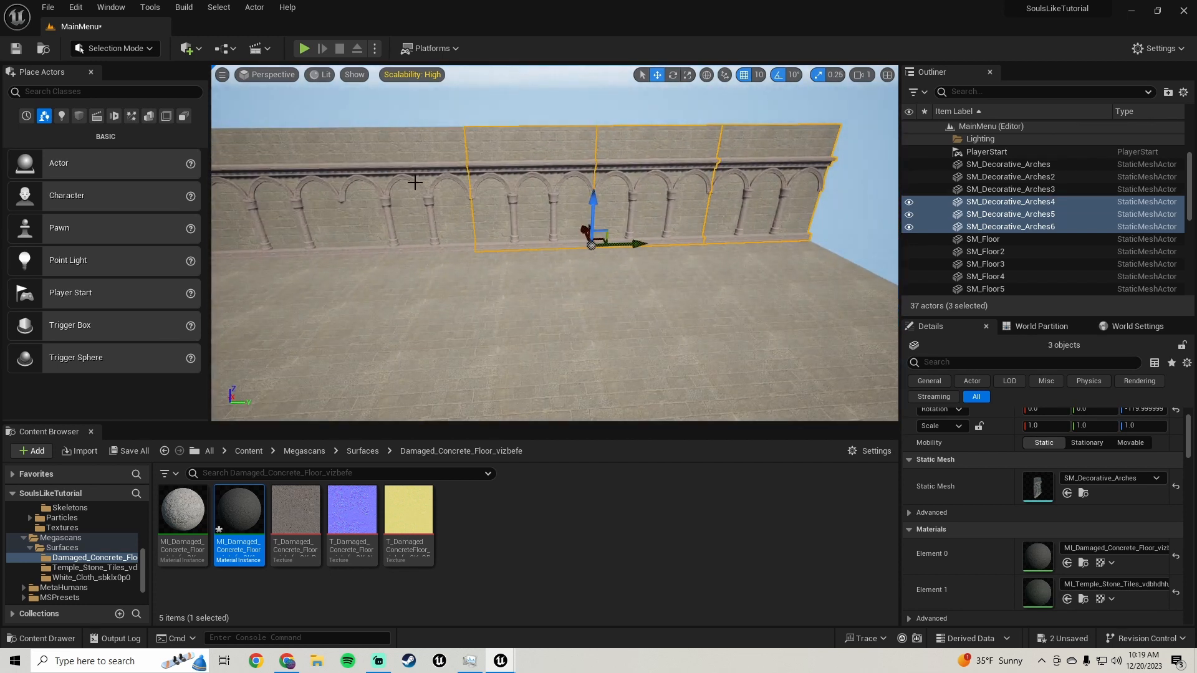
pyautogui.moveTo(416, 181); pyautogui.dragTo(555, 206, button='right')
pyautogui.keyDown('shift'); pyautogui.click(399, 157); pyautogui.keyUp('shift')
pyautogui.press('s')
pyautogui.keyDown('alt'); pyautogui.moveTo(366, 229); pyautogui.dragTo(673, 245); pyautogui.keyUp('alt')
pyautogui.moveTo(673, 245); pyautogui.dragTo(735, 245, button='right')
pyautogui.moveTo(610, 201); pyautogui.dragTo(610, 201, button='right')
# - Mirror the six copied wall sections along X and align them with the opposite edge of the floor
pyautogui.rightClick(599, 194)
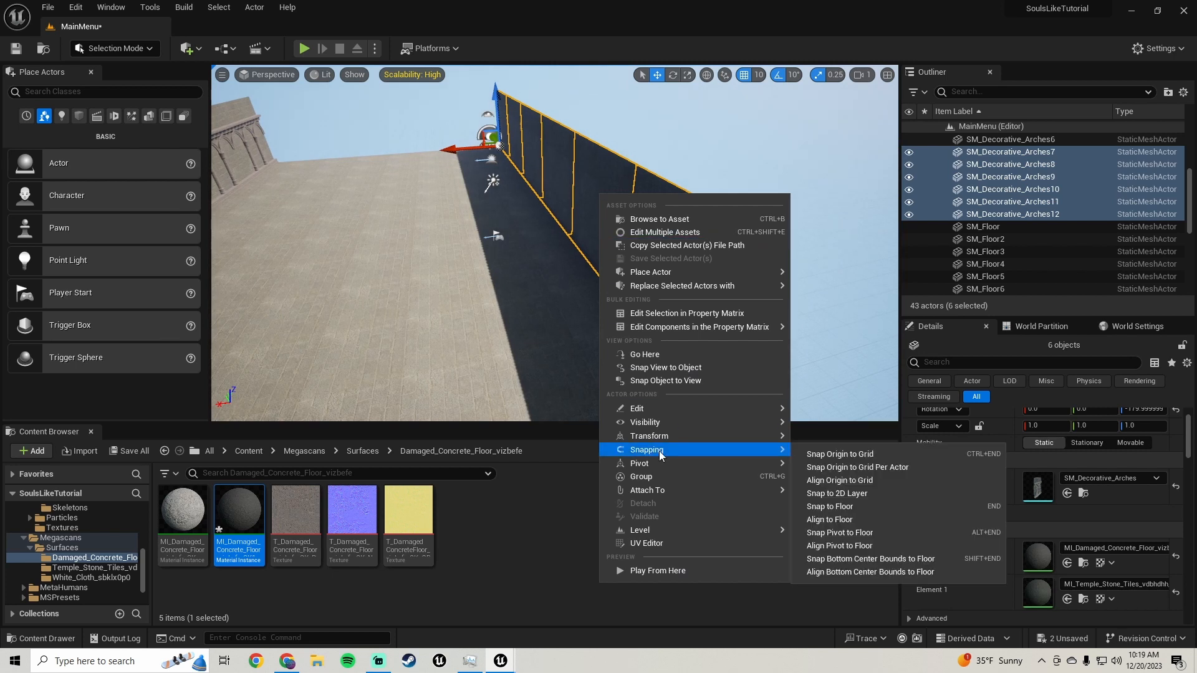
pyautogui.moveTo(678, 436)
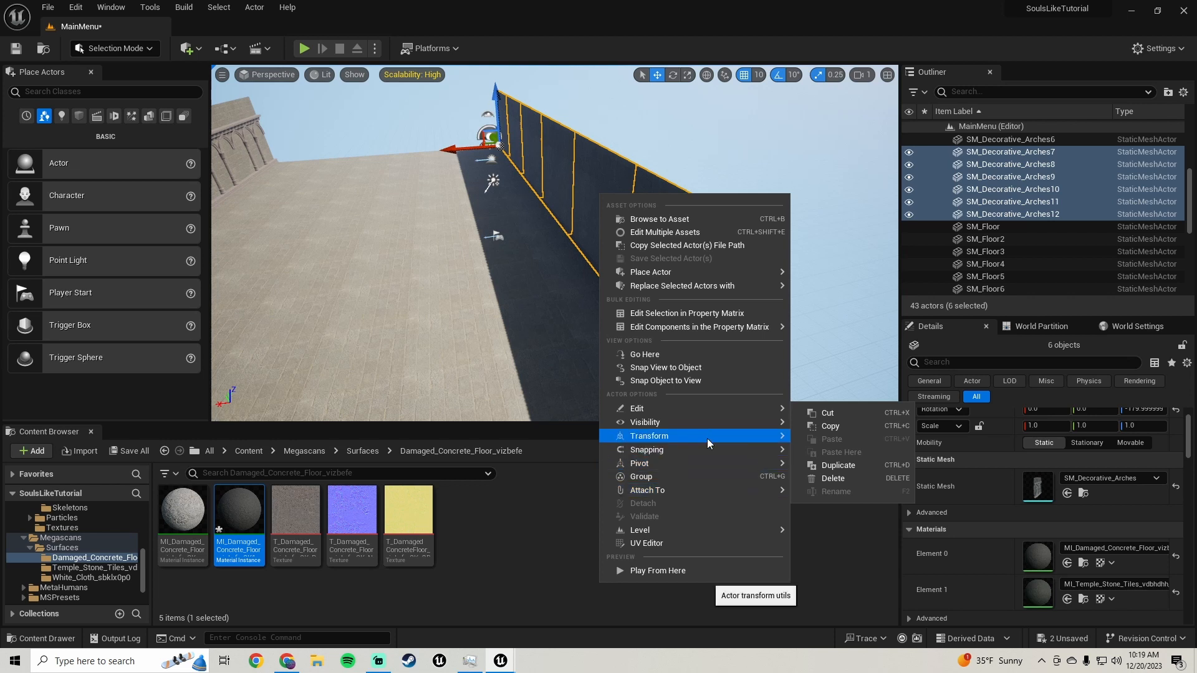
pyautogui.click(834, 456)
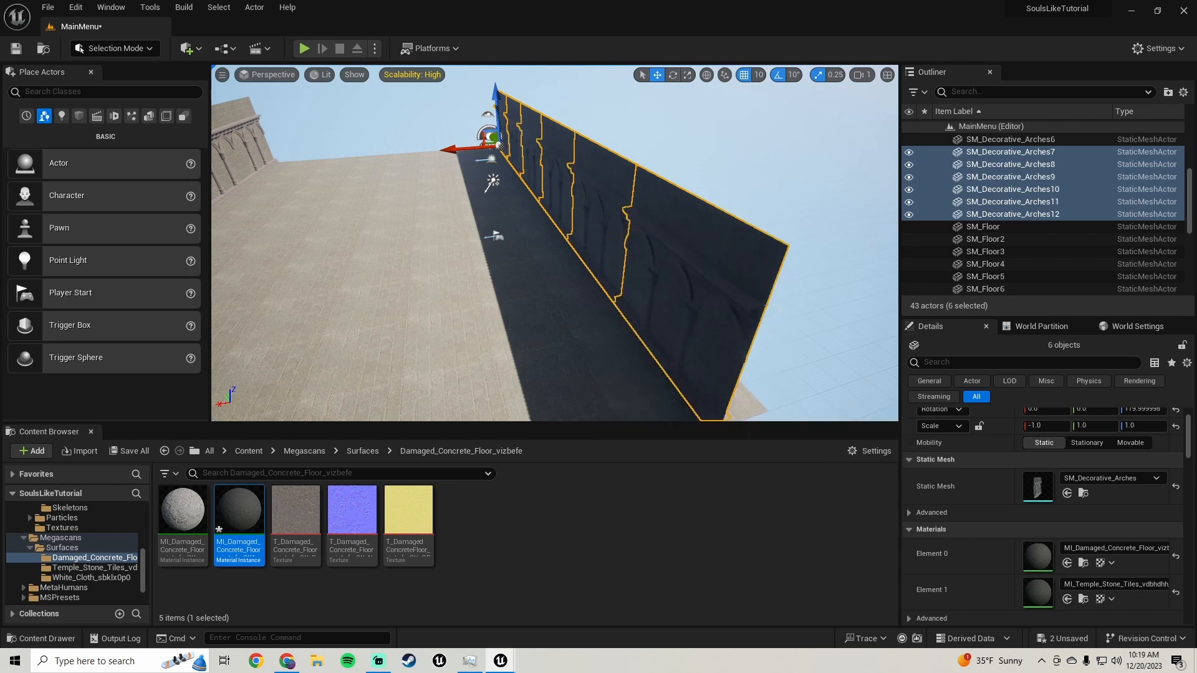
pyautogui.moveTo(554, 243)
pyautogui.mouseDown(button='right')
pyautogui.moveTo(536, 337)
pyautogui.moveTo(530, 219)
pyautogui.moveTo(611, 218)
pyautogui.moveTo(648, 249)
pyautogui.moveTo(811, 268)
pyautogui.moveTo(972, 249)
pyautogui.moveTo(549, 243)
pyautogui.mouseUp(button='right')
pyautogui.moveTo(616, 267); pyautogui.dragTo(378, 261)
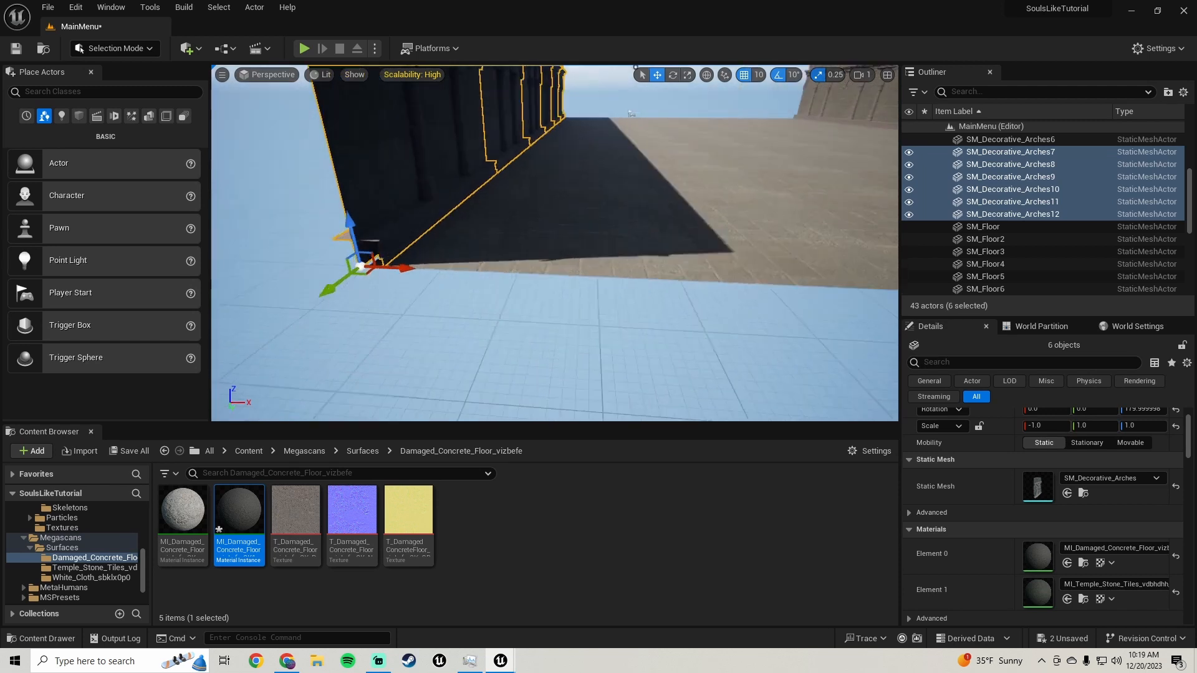
pyautogui.moveTo(551, 248); pyautogui.dragTo(817, 248, button='right')
# - Review the two facing walls and save the MainMenu level together with the modified concrete material instance
pyautogui.press('g')
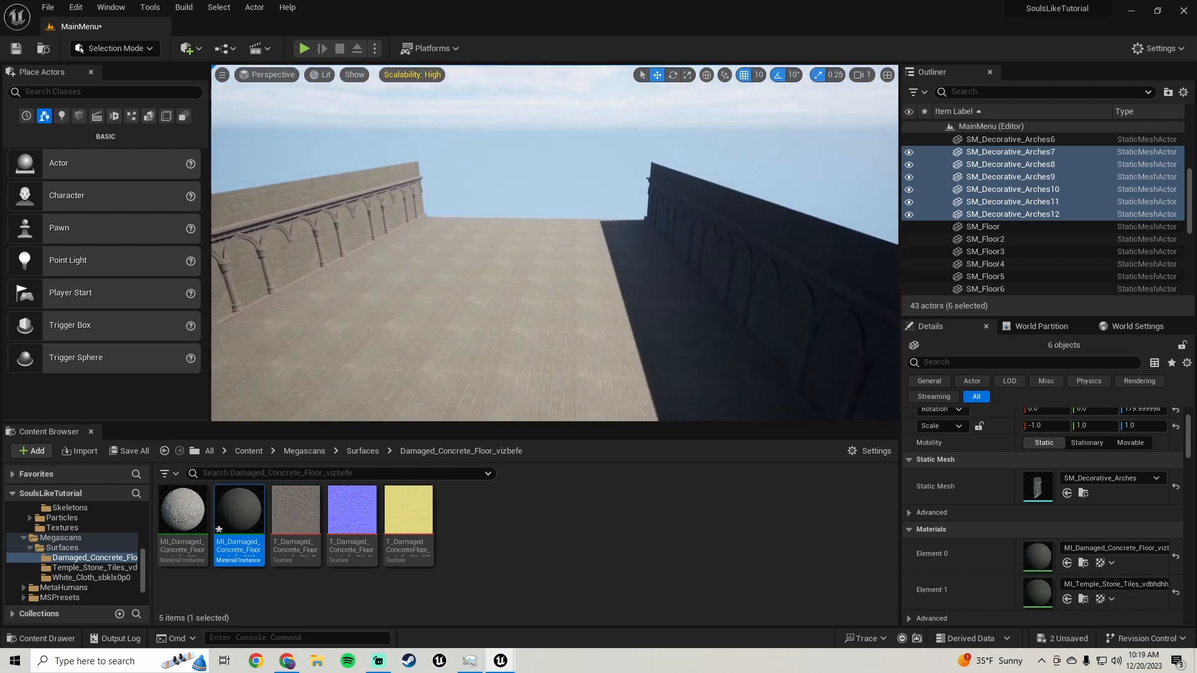
pyautogui.moveTo(468, 241)
pyautogui.mouseDown(button='right')
pyautogui.moveTo(350, 280)
pyautogui.moveTo(461, 287)
pyautogui.moveTo(455, 255)
pyautogui.moveTo(468, 241)
pyautogui.mouseUp(button='right')
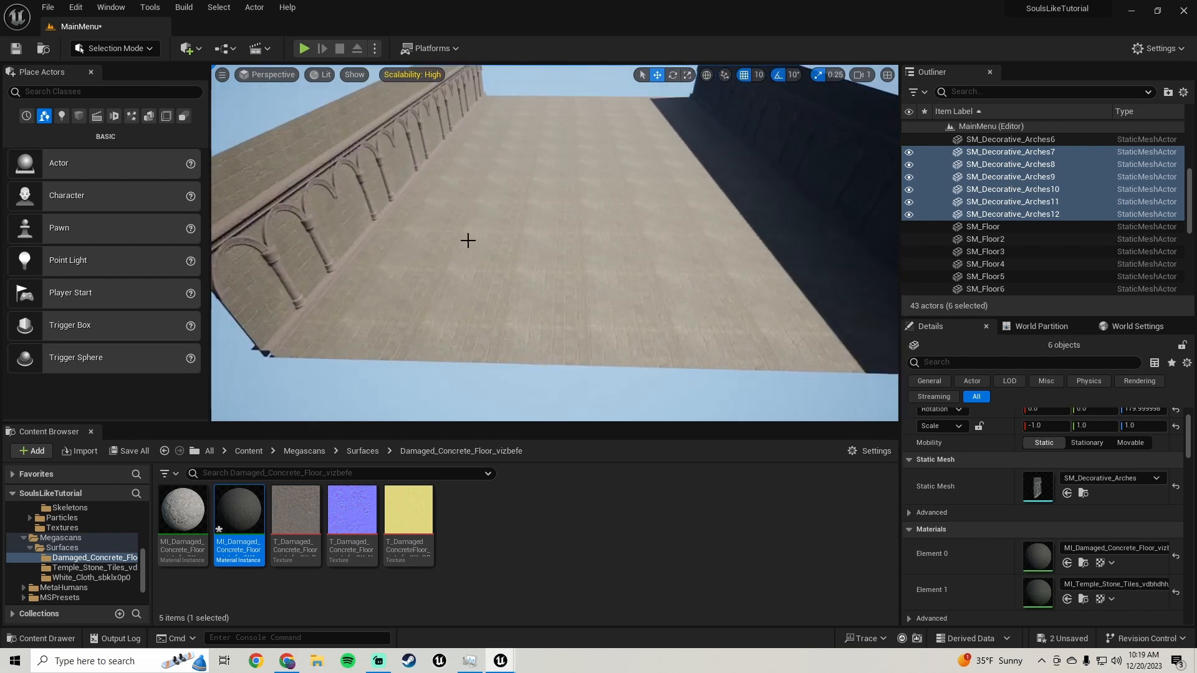
pyautogui.click(139, 447)
pyautogui.click(690, 470)
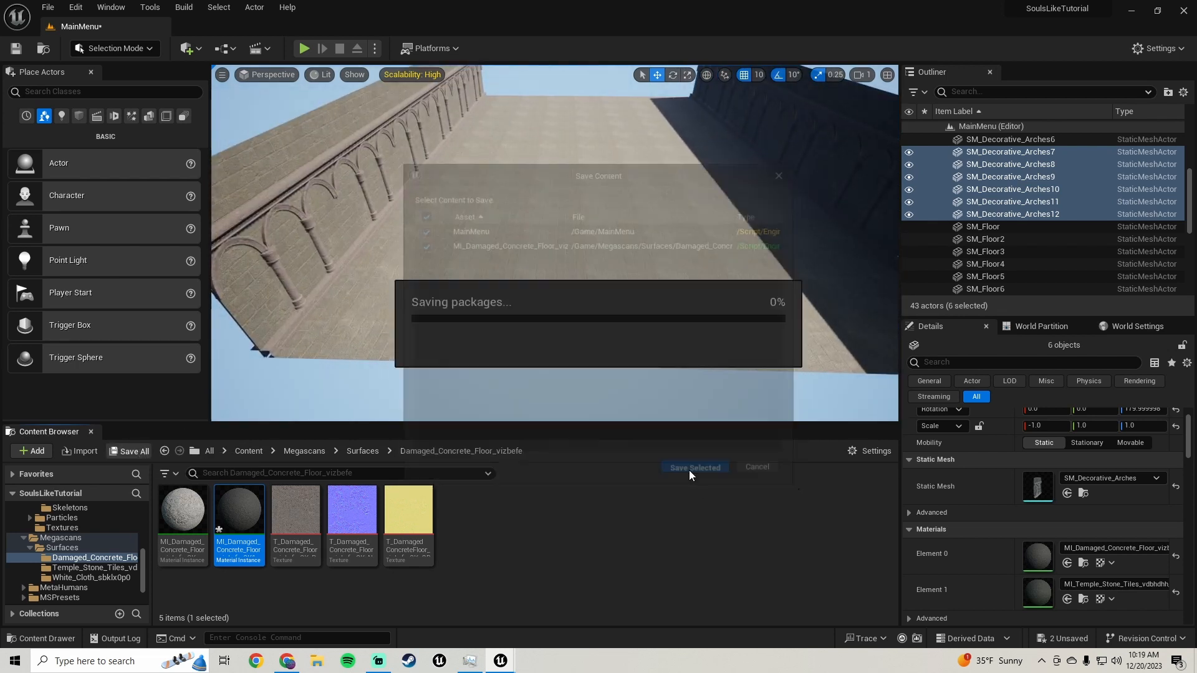
# - Select the 24 floor tiles SM_Floor through SM_Floor24 and duplicate them straight up between the arch walls as a ceiling
pyautogui.click(349, 314)
pyautogui.moveTo(349, 313); pyautogui.dragTo(377, 290, button='right')
pyautogui.scroll(2, 998, 200)
pyautogui.scroll(1, 1026, 202)
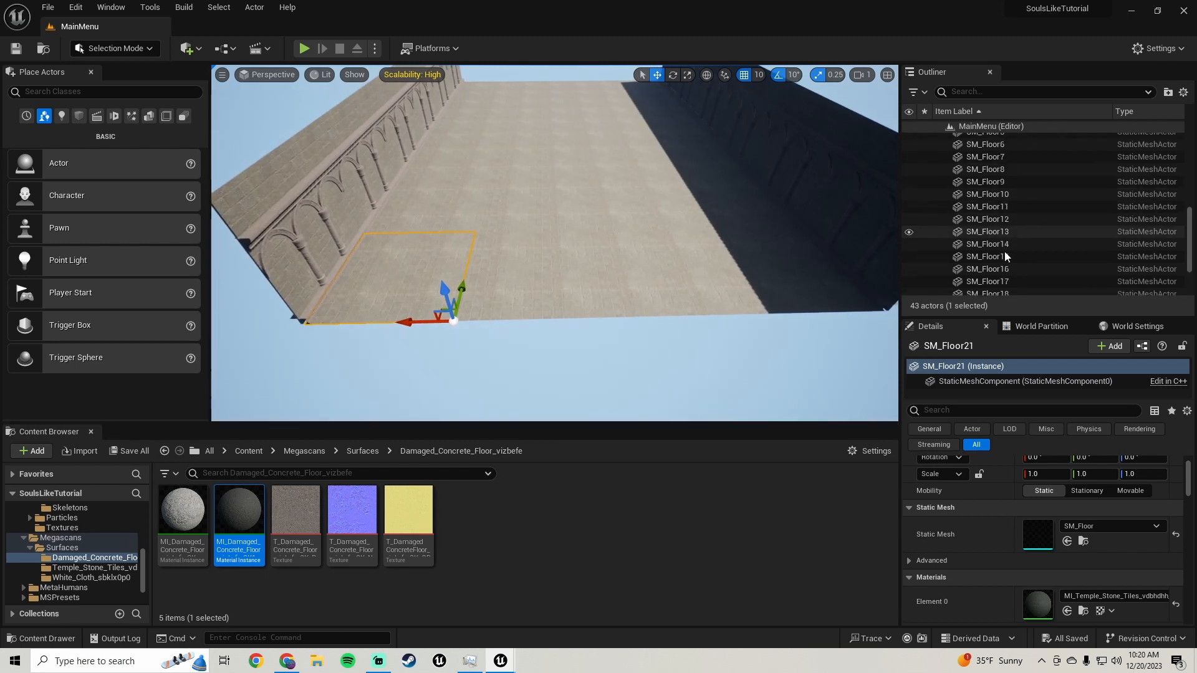
pyautogui.scroll(1, 1006, 236)
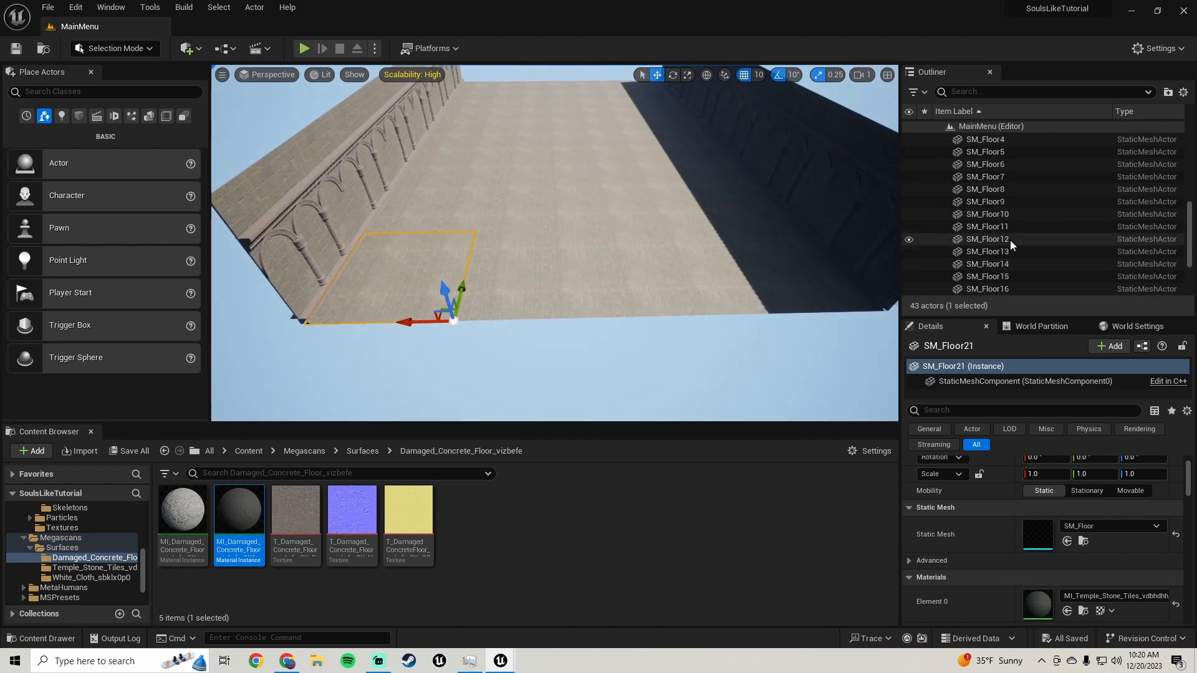
pyautogui.scroll(2, 1008, 204)
pyautogui.scroll(1, 1007, 192)
pyautogui.click(986, 183)
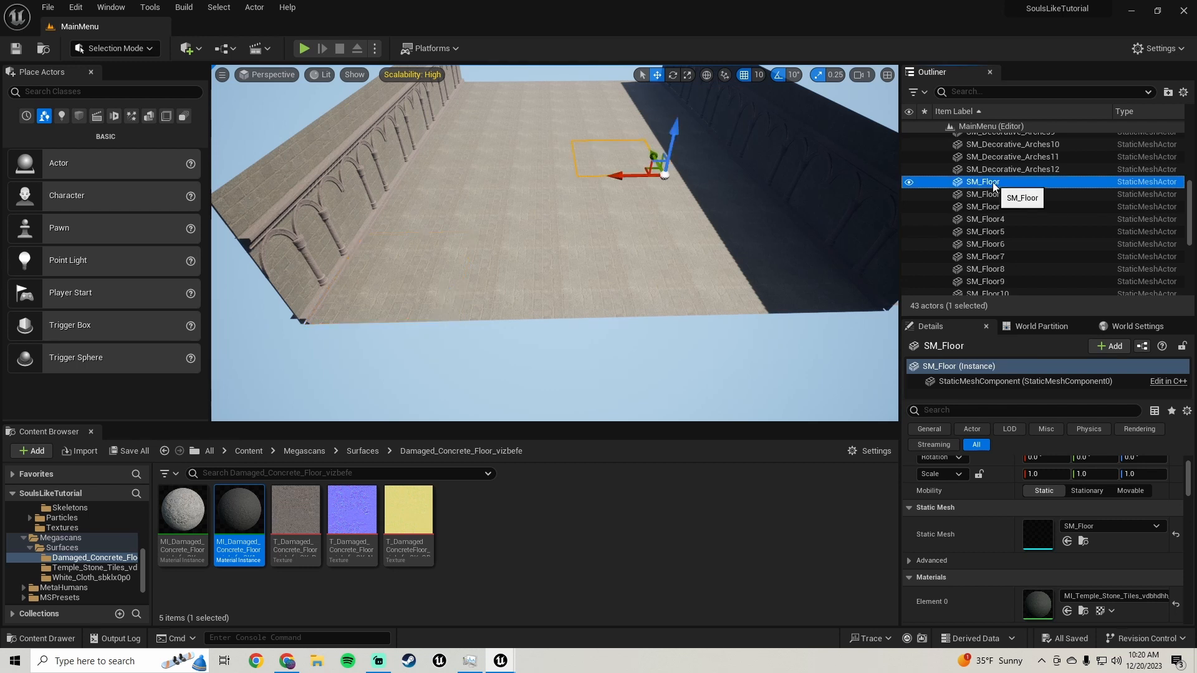
pyautogui.scroll(-5, 1007, 204)
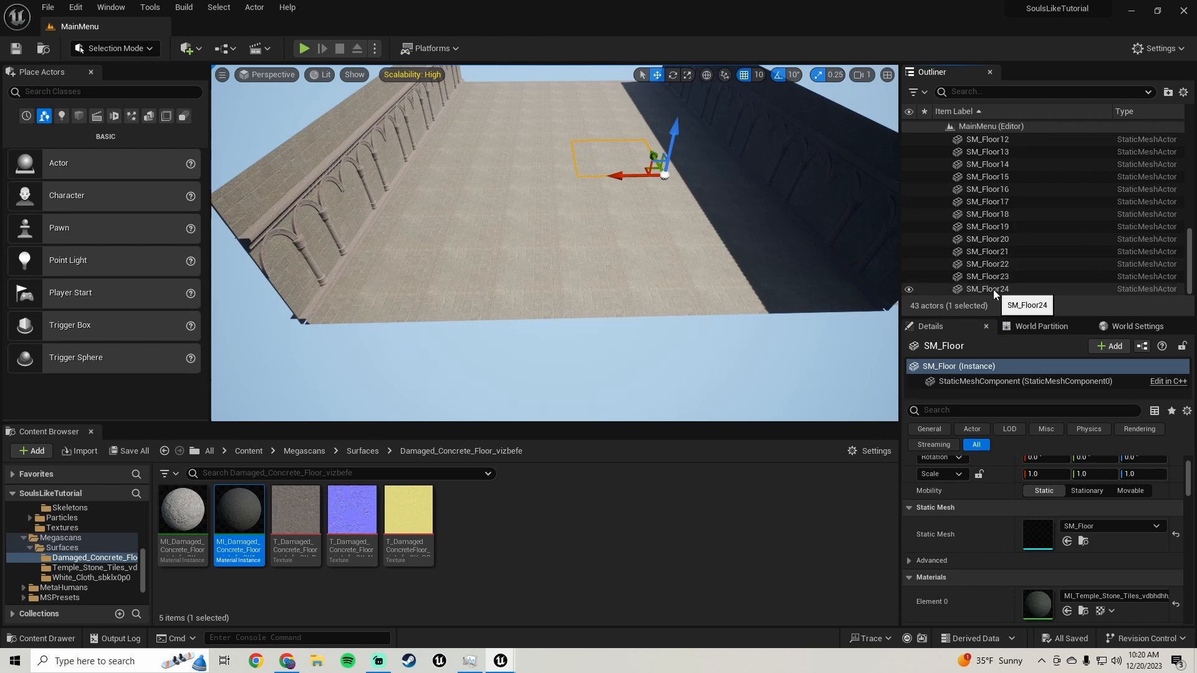
pyautogui.keyDown('shift'); pyautogui.click(993, 290); pyautogui.keyUp('shift')
pyautogui.moveTo(588, 244); pyautogui.dragTo(555, 235, button='right')
pyautogui.press('w')
pyautogui.press('s')
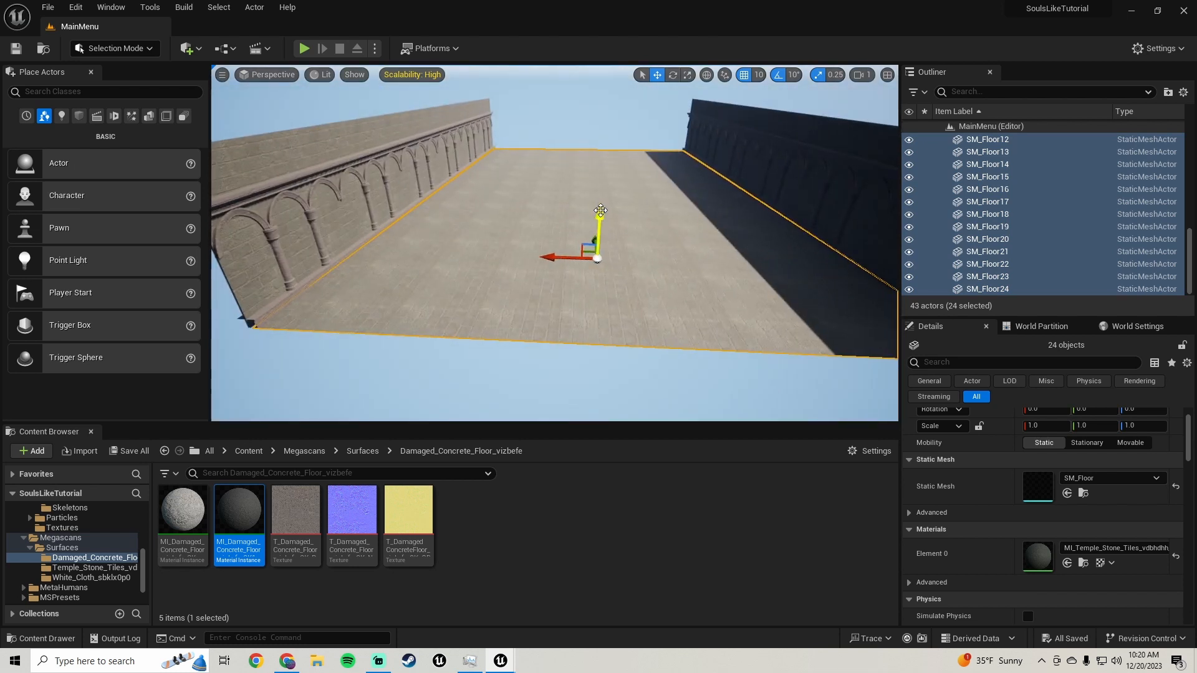
pyautogui.moveTo(601, 210); pyautogui.dragTo(594, 113)
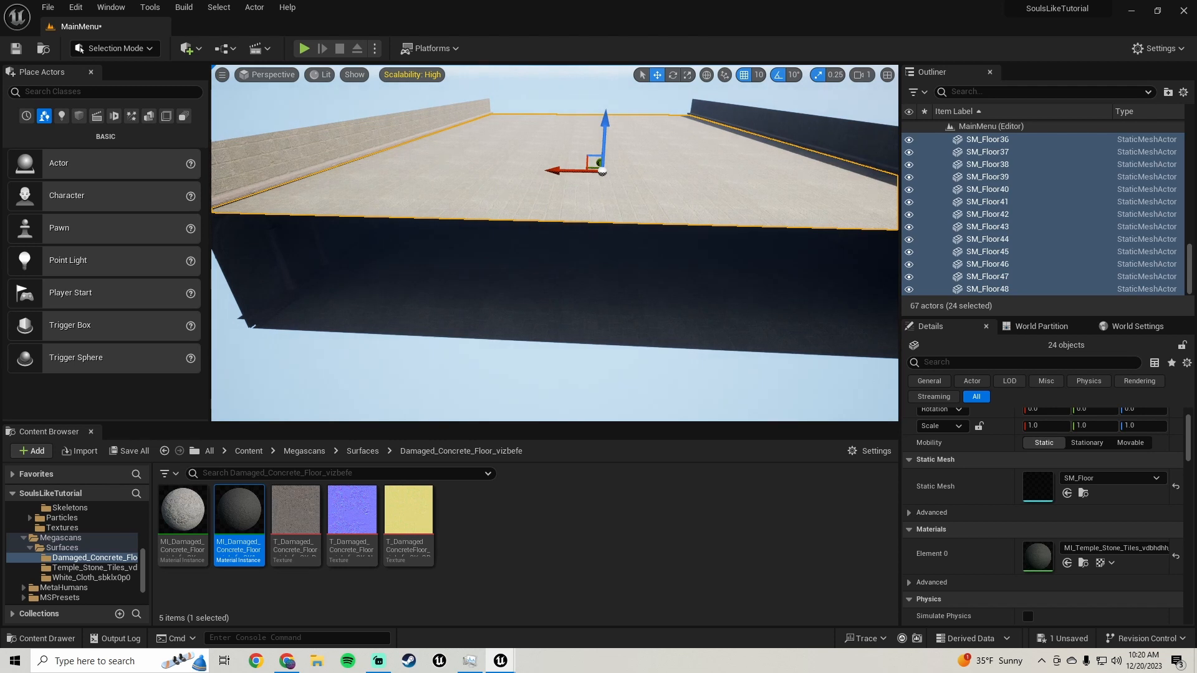
# - Mirror the duplicated ceiling tiles along Z so their surface faces down into the room
pyautogui.rightClick(444, 158)
pyautogui.moveTo(557, 400)
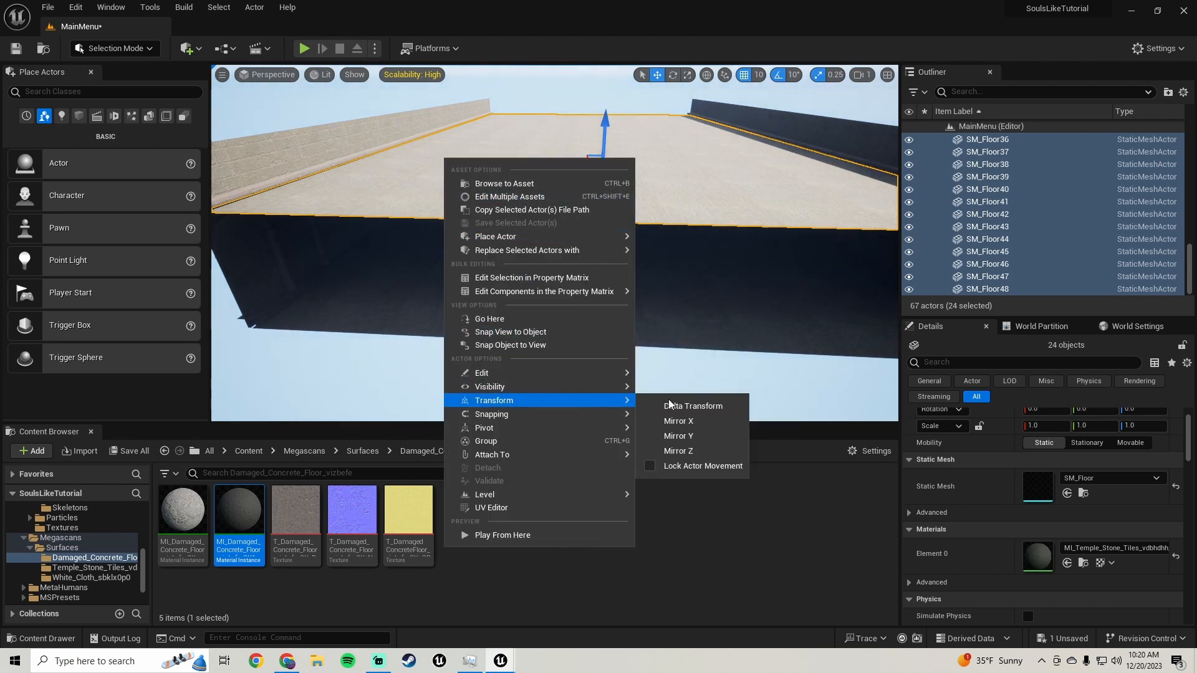
pyautogui.click(698, 452)
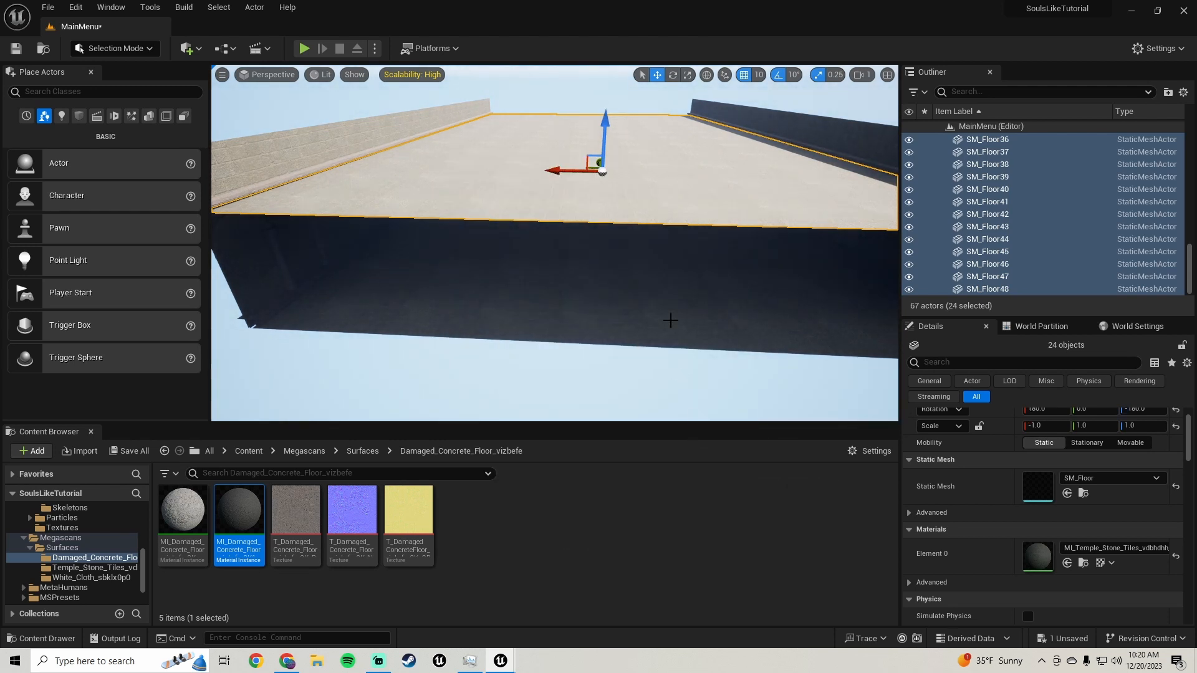
# - Raise the ceiling tiles and fine-tune their height to sit at the tops of the arch walls
pyautogui.moveTo(554, 243); pyautogui.dragTo(551, 283, button='right')
pyautogui.moveTo(812, 236); pyautogui.dragTo(812, 218, button='right')
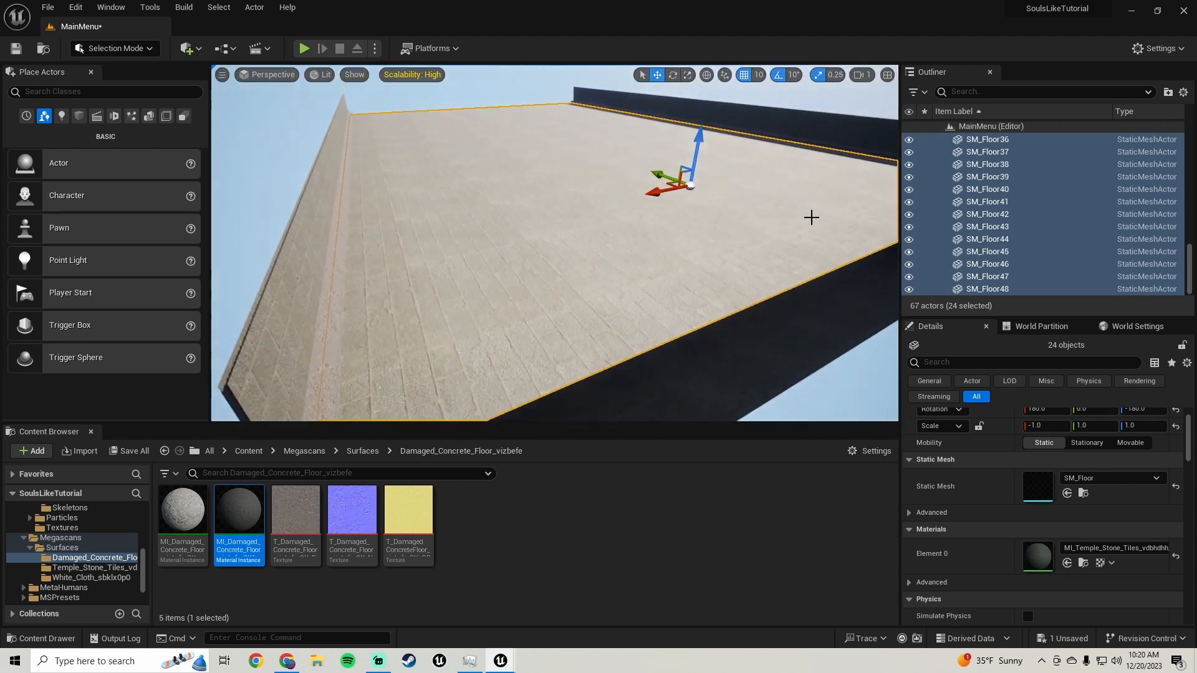
pyautogui.moveTo(698, 110); pyautogui.dragTo(695, 92)
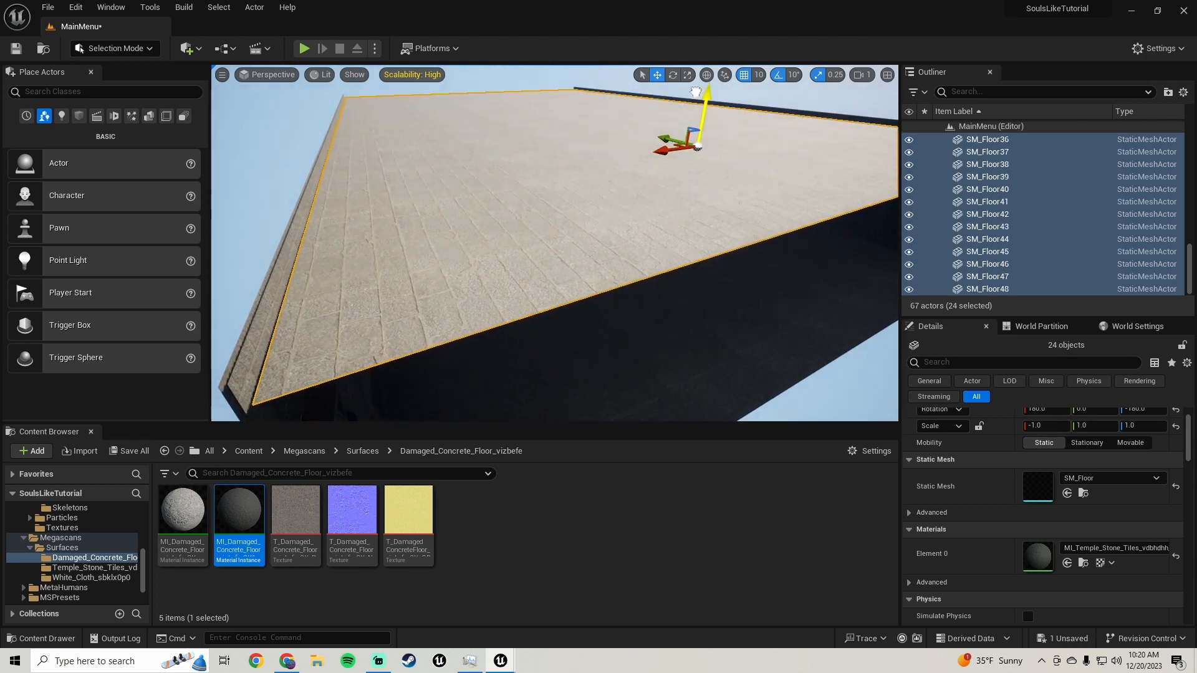
pyautogui.moveTo(685, 81); pyautogui.dragTo(530, 140, button='right')
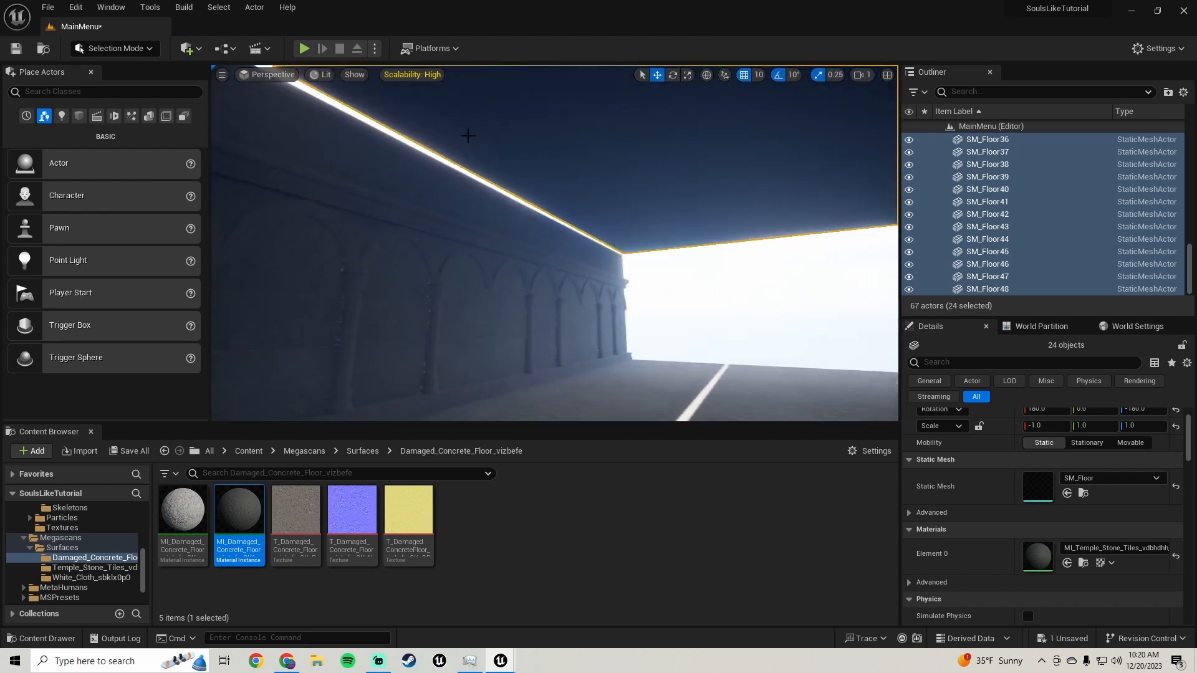
pyautogui.moveTo(427, 148)
pyautogui.mouseDown(button='right')
pyautogui.moveTo(473, 175)
pyautogui.moveTo(449, 165)
pyautogui.moveTo(455, 152)
pyautogui.moveTo(432, 150)
pyautogui.mouseUp(button='right')
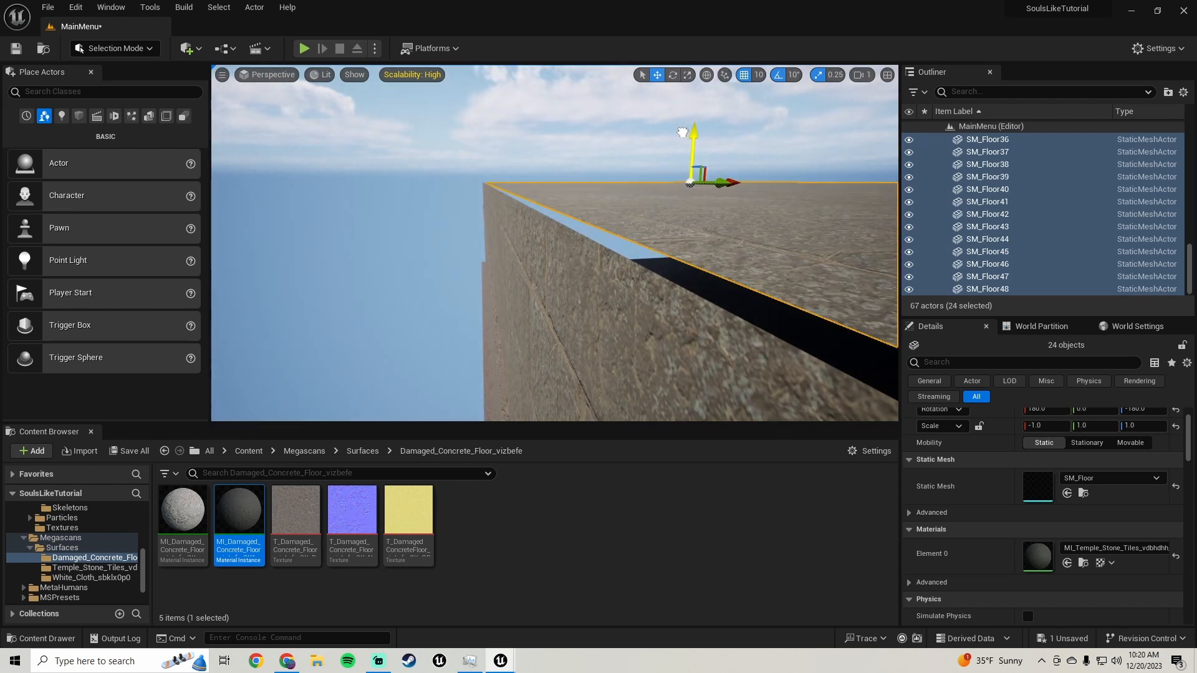
pyautogui.moveTo(683, 132); pyautogui.dragTo(683, 135)
# - Select the six ceiling tiles along one long edge and duplicate them outward to overhang the arches wall
pyautogui.moveTo(601, 277); pyautogui.dragTo(593, 248, button='right')
pyautogui.click(480, 230)
pyautogui.moveTo(480, 230); pyautogui.dragTo(480, 230, button='right')
pyautogui.keyDown('ctrl'); pyautogui.click(481, 230); pyautogui.keyUp('ctrl')
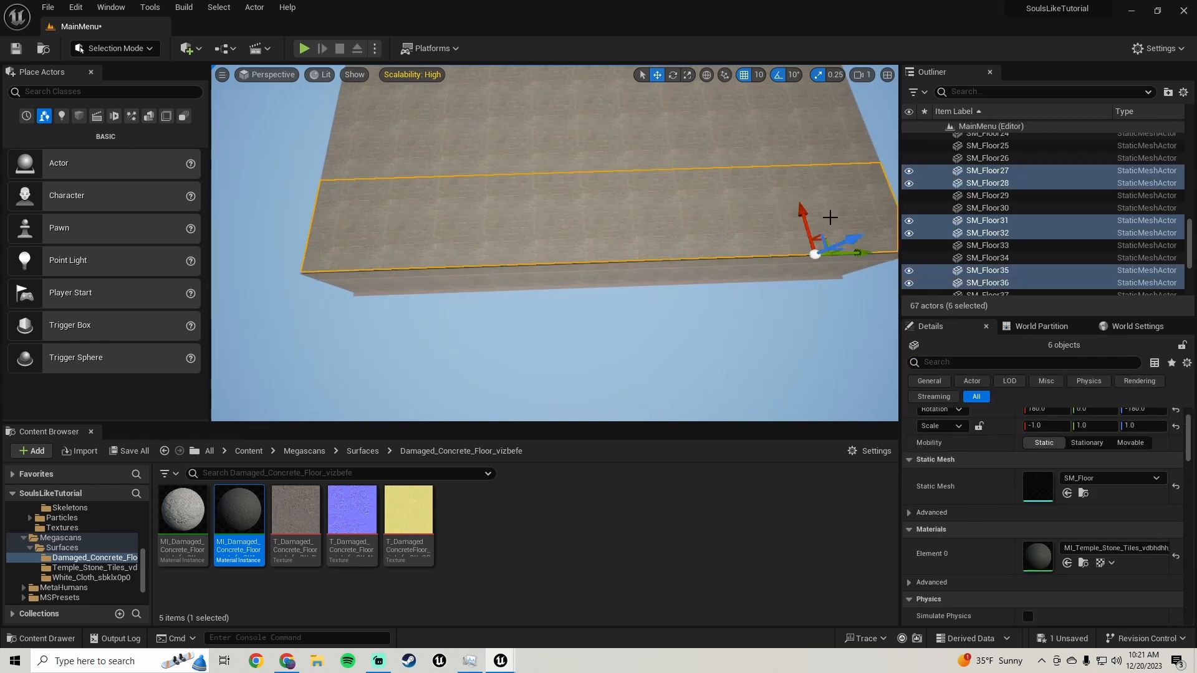
pyautogui.moveTo(830, 217); pyautogui.dragTo(830, 217, button='right')
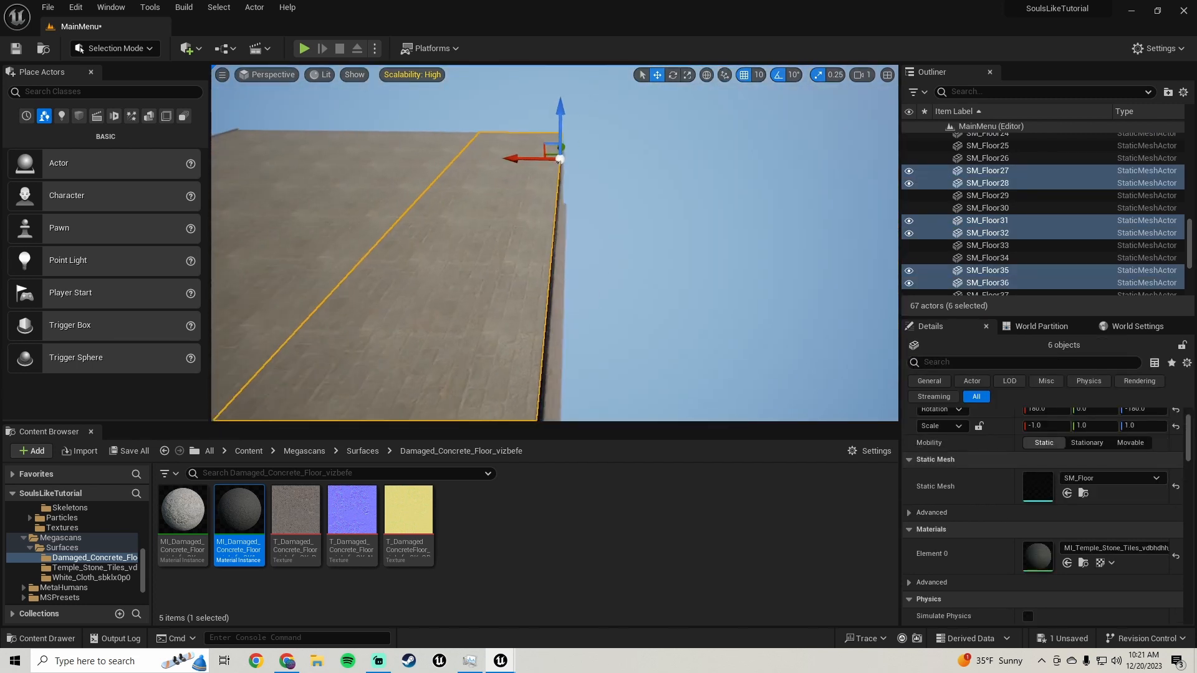
pyautogui.keyDown('alt'); pyautogui.moveTo(499, 157); pyautogui.dragTo(602, 162); pyautogui.keyUp('alt')
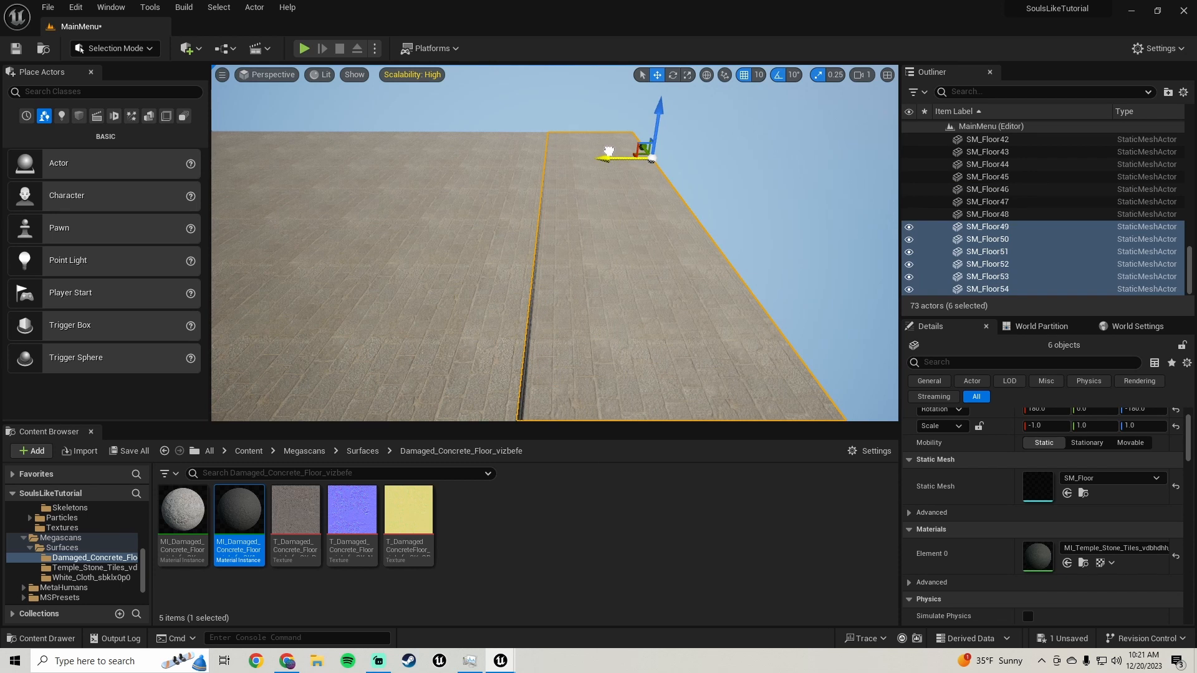
pyautogui.moveTo(609, 151); pyautogui.dragTo(609, 151, button='right')
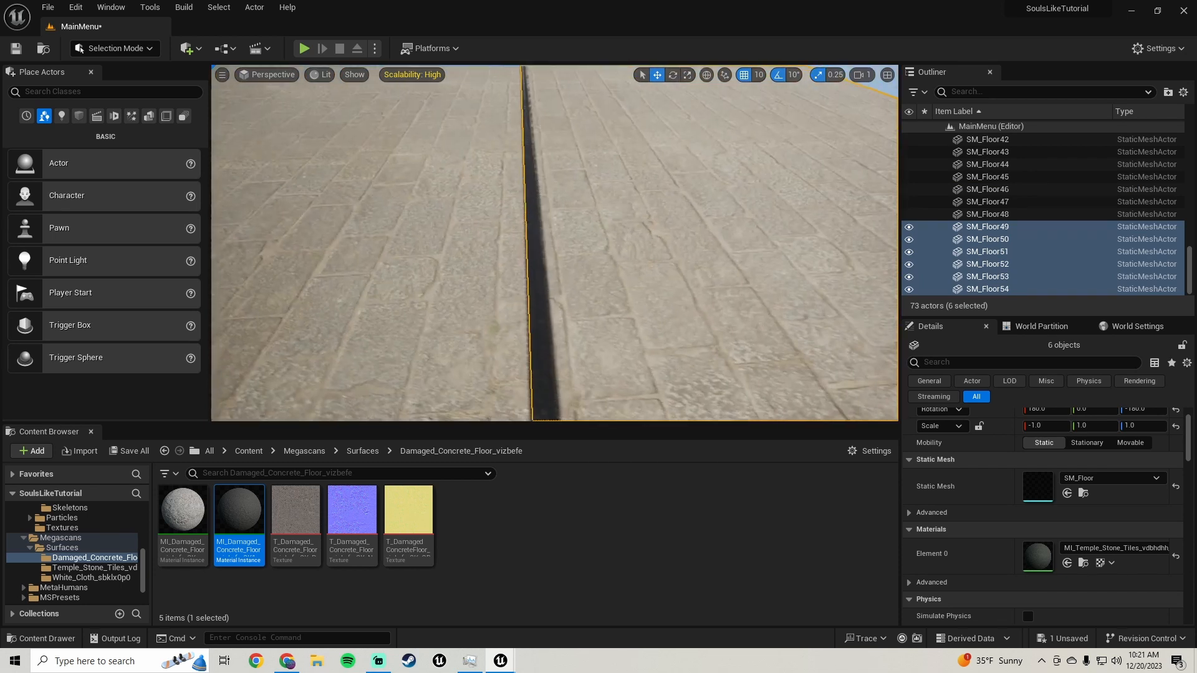
# - Select the six ceiling tiles along the opposite long edge and duplicate them outward past that arches wall
pyautogui.moveTo(535, 239); pyautogui.dragTo(554, 229, button='right')
pyautogui.click(535, 238)
pyautogui.click(669, 220)
pyautogui.click(555, 230)
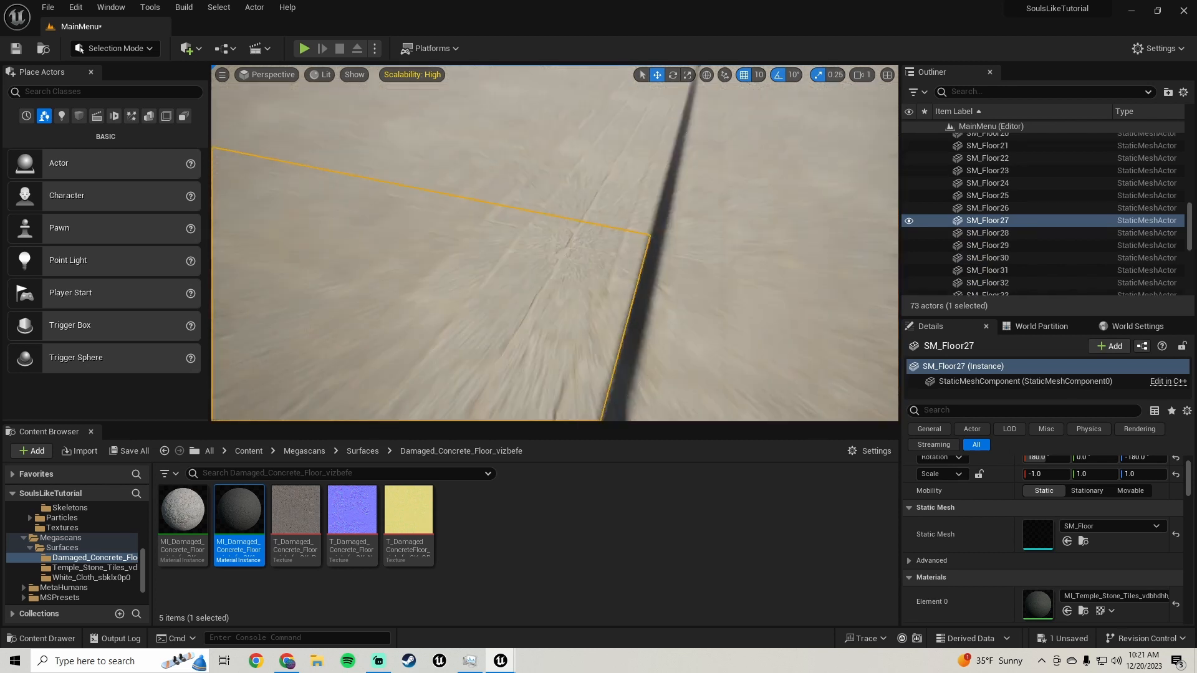
pyautogui.moveTo(668, 219); pyautogui.dragTo(552, 252, button='right')
pyautogui.click(556, 250)
pyautogui.keyDown('ctrl'); pyautogui.click(619, 230); pyautogui.keyUp('ctrl')
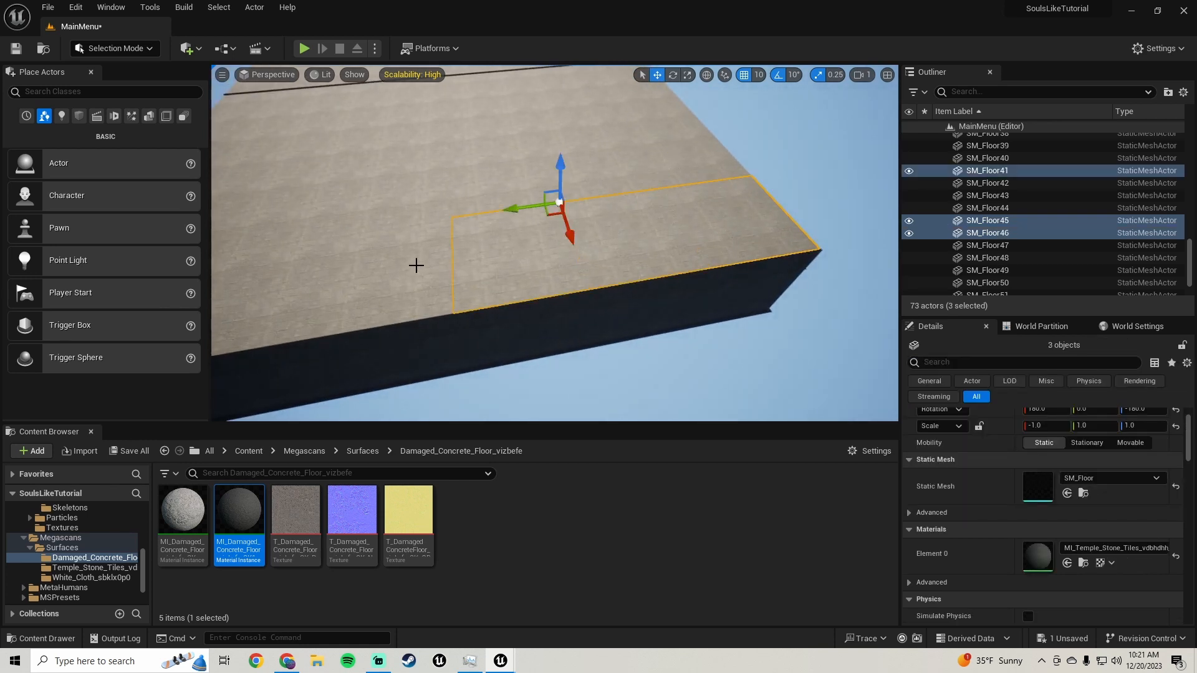
pyautogui.moveTo(416, 264); pyautogui.dragTo(417, 265, button='right')
pyautogui.keyDown('ctrl'); pyautogui.click(541, 233); pyautogui.keyUp('ctrl')
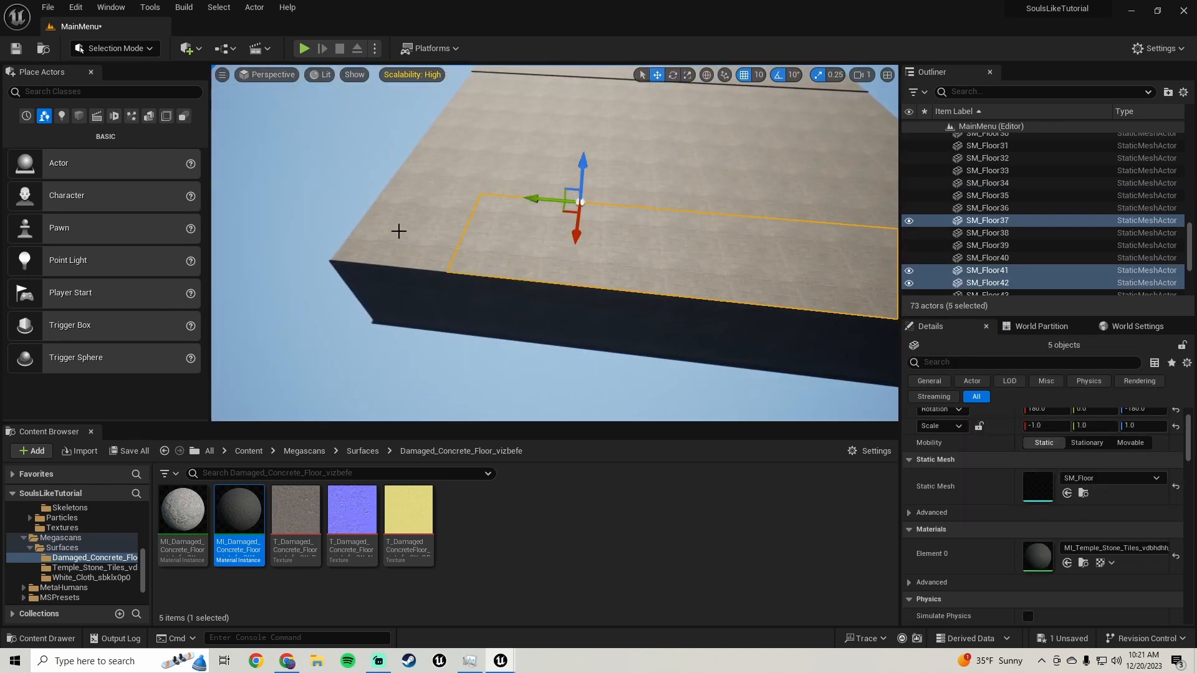
pyautogui.moveTo(404, 217); pyautogui.dragTo(404, 217, button='right')
pyautogui.keyDown('alt'); pyautogui.moveTo(430, 156); pyautogui.dragTo(583, 169); pyautogui.keyUp('alt')
pyautogui.moveTo(522, 196); pyautogui.dragTo(522, 196, button='right')
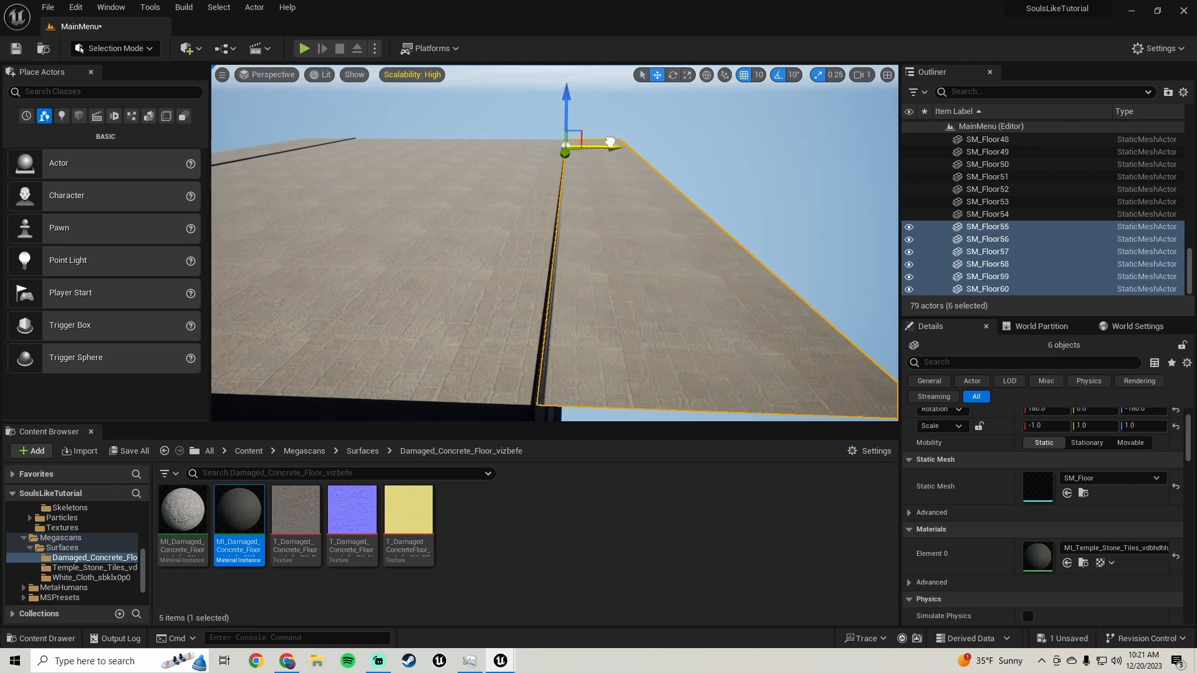
# - Save the MainMenu level with the extended ceiling
pyautogui.moveTo(588, 206); pyautogui.dragTo(557, 232, button='right')
pyautogui.click(125, 453)
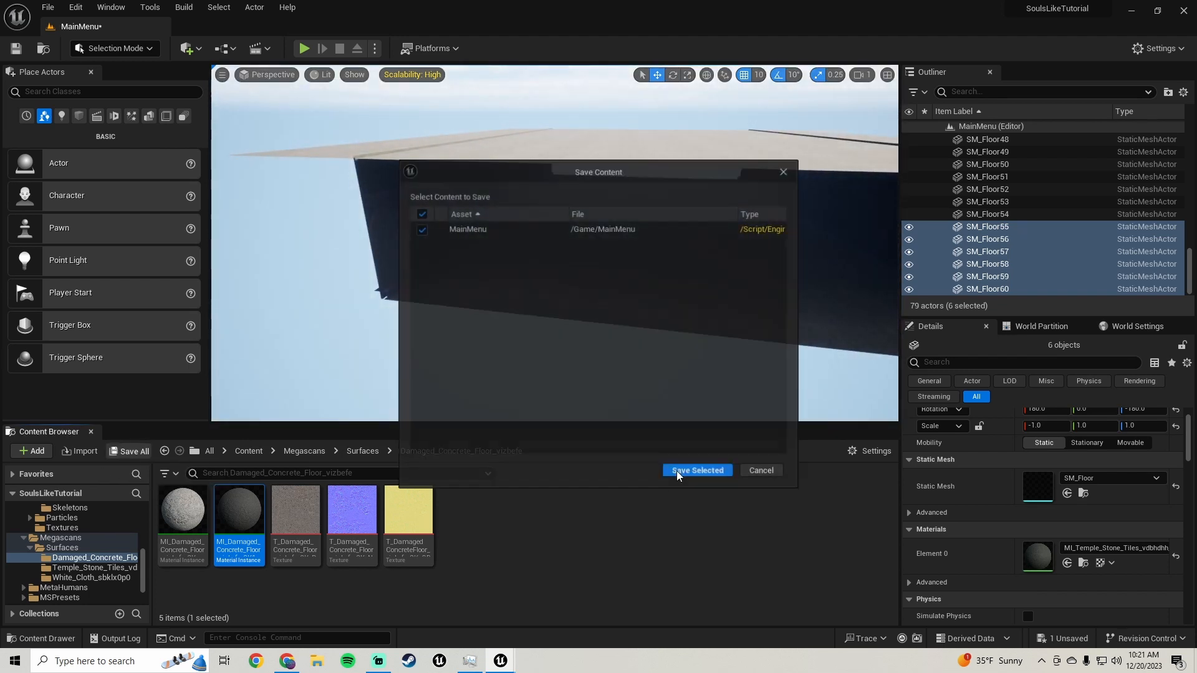
pyautogui.click(681, 468)
# - Browse to the floor mesh's Dungeon folder and place an SM_Dungeon_Wall mesh on the floor near the open end
pyautogui.click(637, 277)
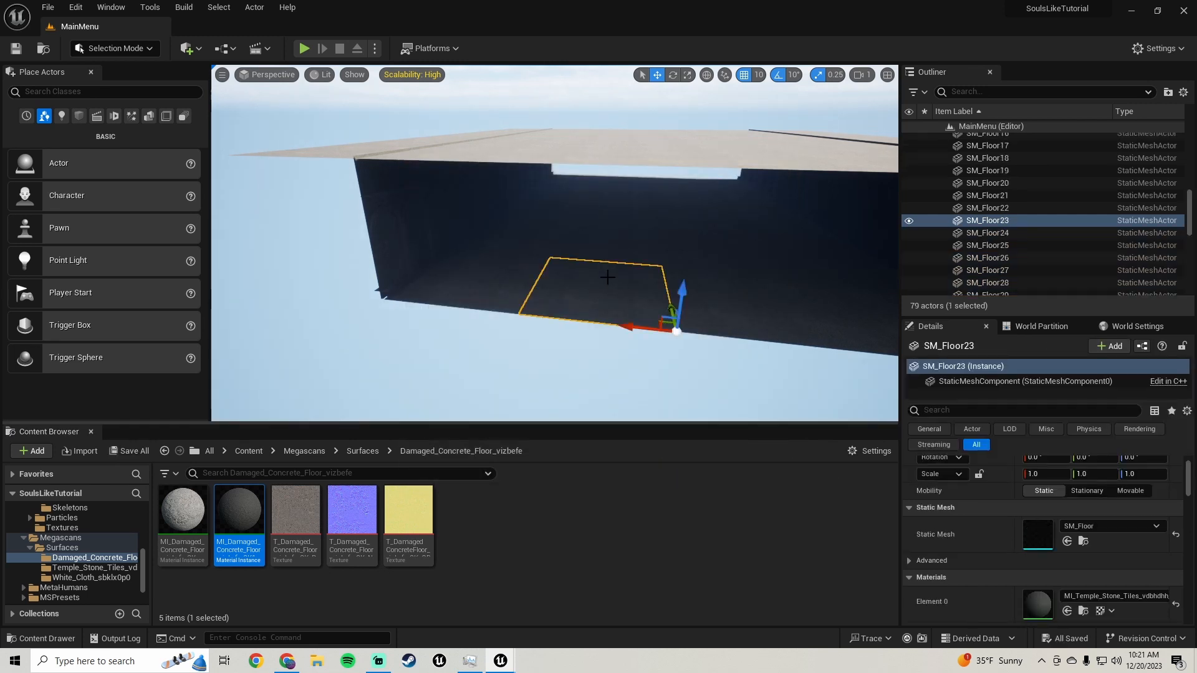
pyautogui.click(1083, 541)
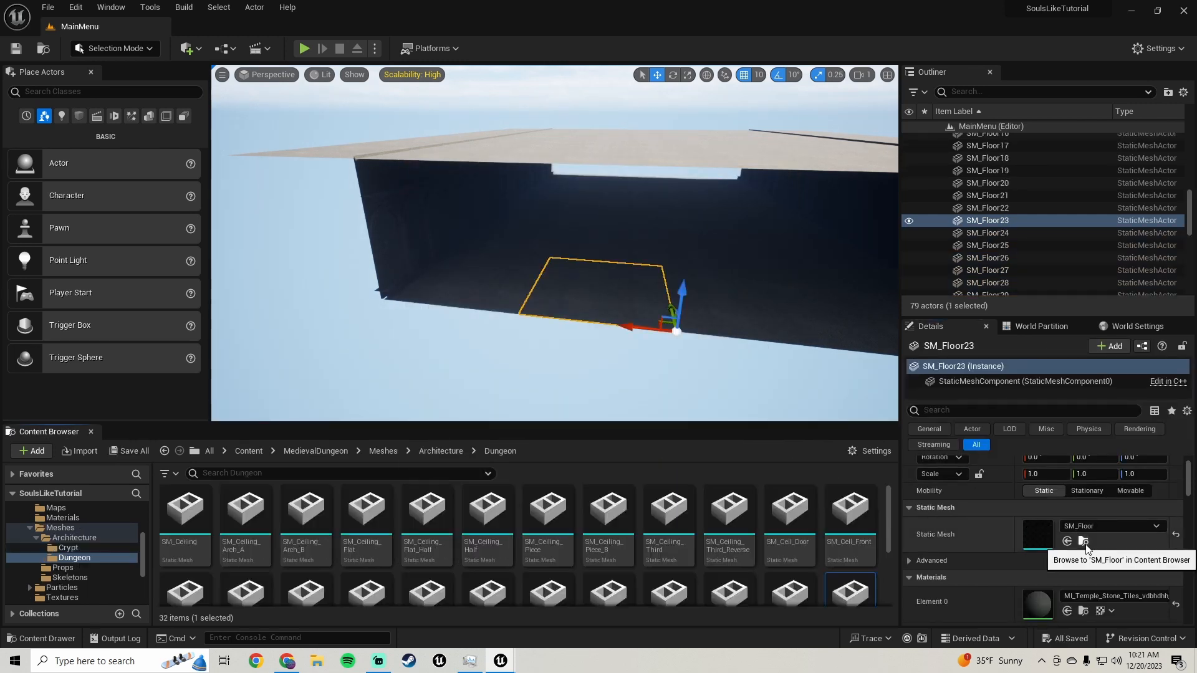
pyautogui.moveTo(561, 249); pyautogui.dragTo(686, 206, button='right')
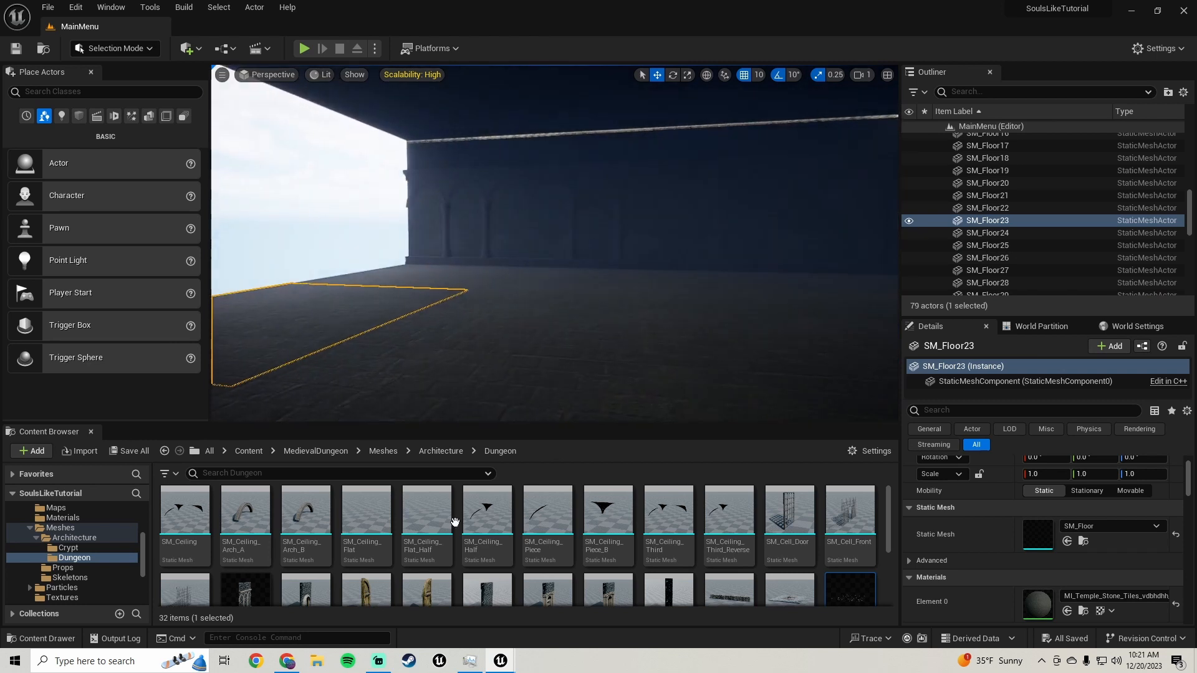
pyautogui.scroll(-1, 709, 509)
pyautogui.scroll(-1, 710, 508)
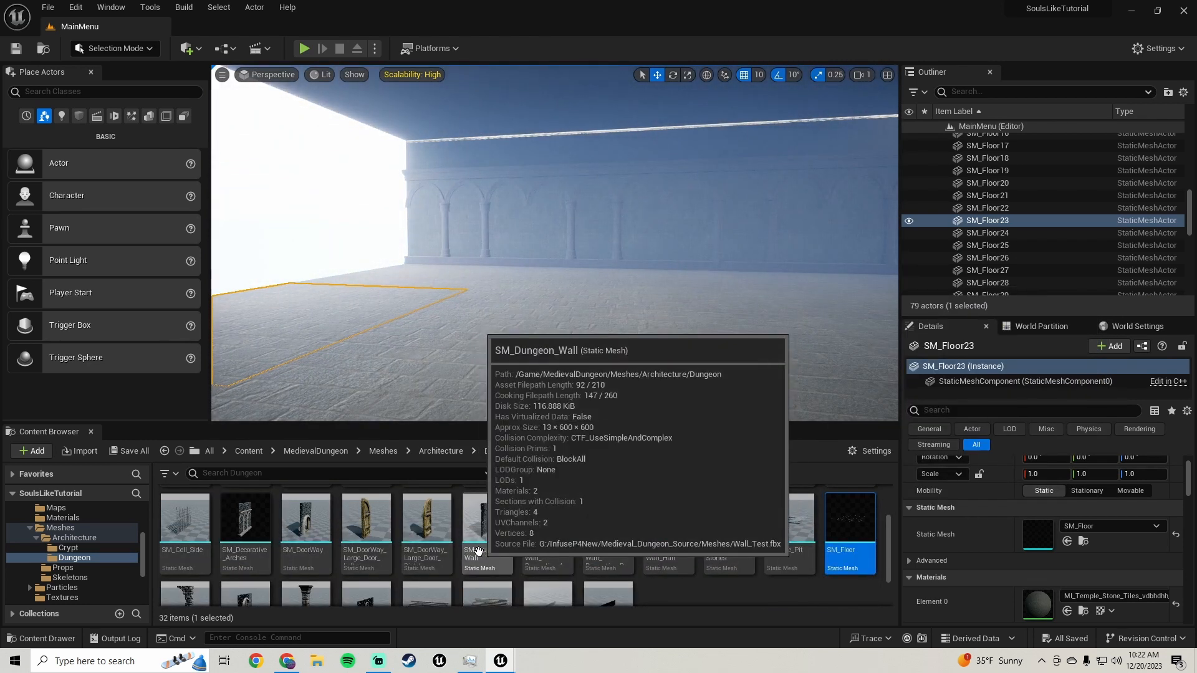
pyautogui.moveTo(493, 523); pyautogui.dragTo(347, 308)
pyautogui.moveTo(347, 309)
pyautogui.mouseDown(button='right')
pyautogui.moveTo(237, 306)
pyautogui.moveTo(324, 305)
pyautogui.mouseUp(button='right')
# - Rotate the dungeon wall -90 degrees about Z so it runs across the width of the room
pyautogui.moveTo(474, 284); pyautogui.dragTo(509, 289, button='right')
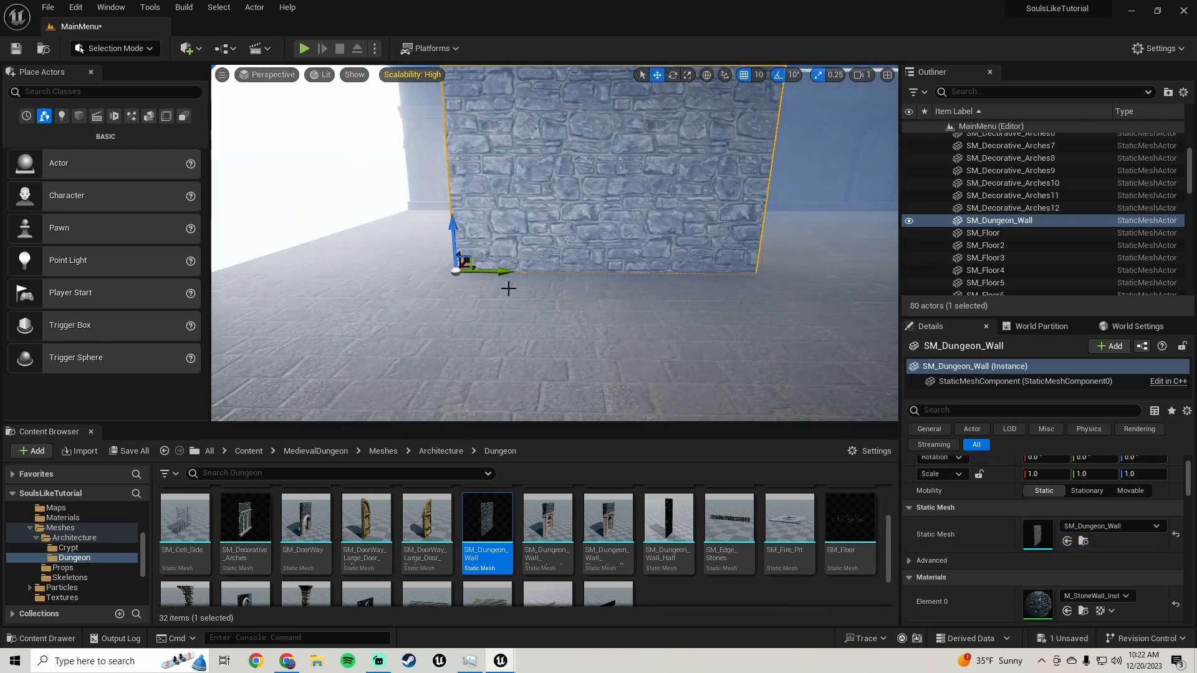
pyautogui.moveTo(463, 291); pyautogui.dragTo(364, 275)
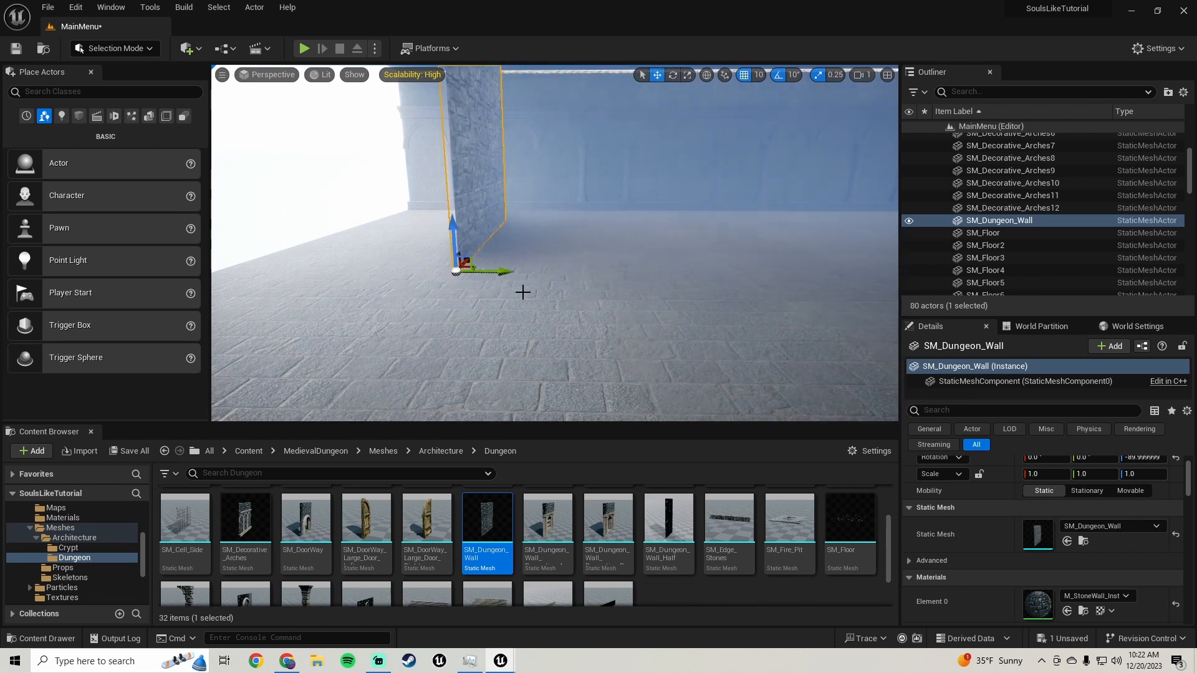
pyautogui.moveTo(522, 293); pyautogui.dragTo(455, 294, button='right')
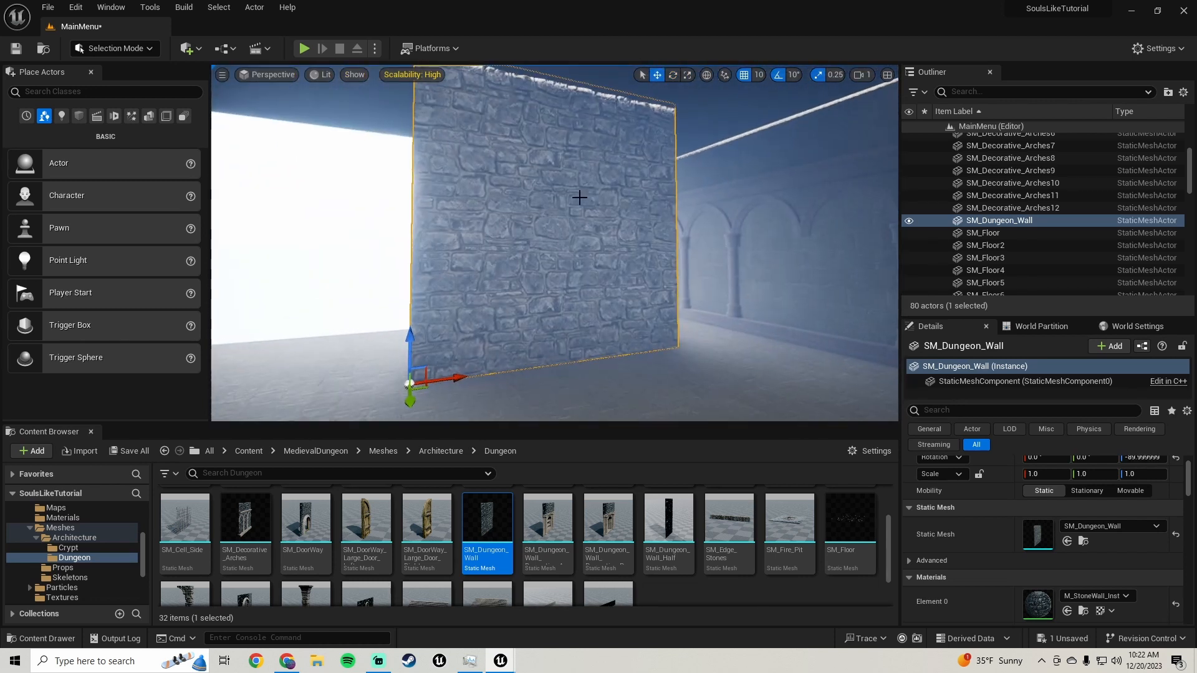
pyautogui.moveTo(580, 197); pyautogui.dragTo(632, 199, button='right')
pyautogui.moveTo(585, 243); pyautogui.dragTo(536, 242, button='right')
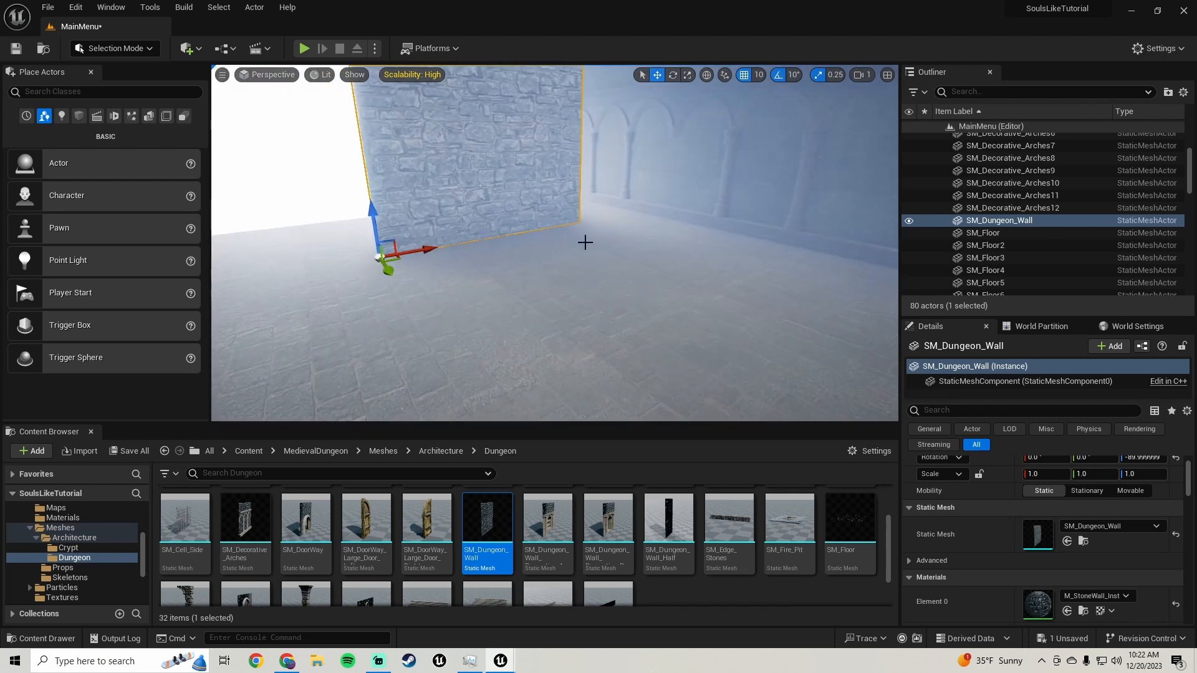
# - Find the material instance used on the floor tiles, MI_Temple_Stone_Tiles_vdbhdhh_2K1, and apply it to the dungeon wall
pyautogui.click(625, 250)
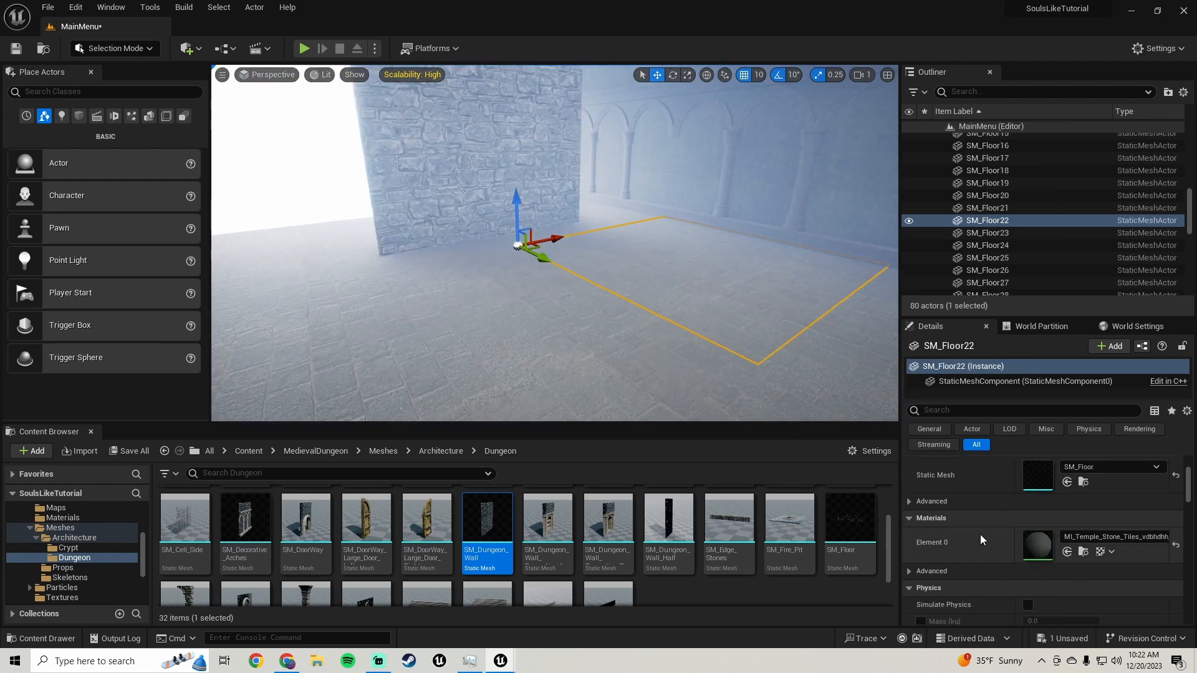
pyautogui.click(1084, 555)
pyautogui.moveTo(237, 538); pyautogui.dragTo(432, 120)
pyautogui.moveTo(454, 224); pyautogui.dragTo(405, 234, button='right')
pyautogui.click(542, 228)
# - Move the dungeon wall to the open end of the room and align it with the floor's edge
pyautogui.moveTo(549, 237); pyautogui.dragTo(492, 250, button='right')
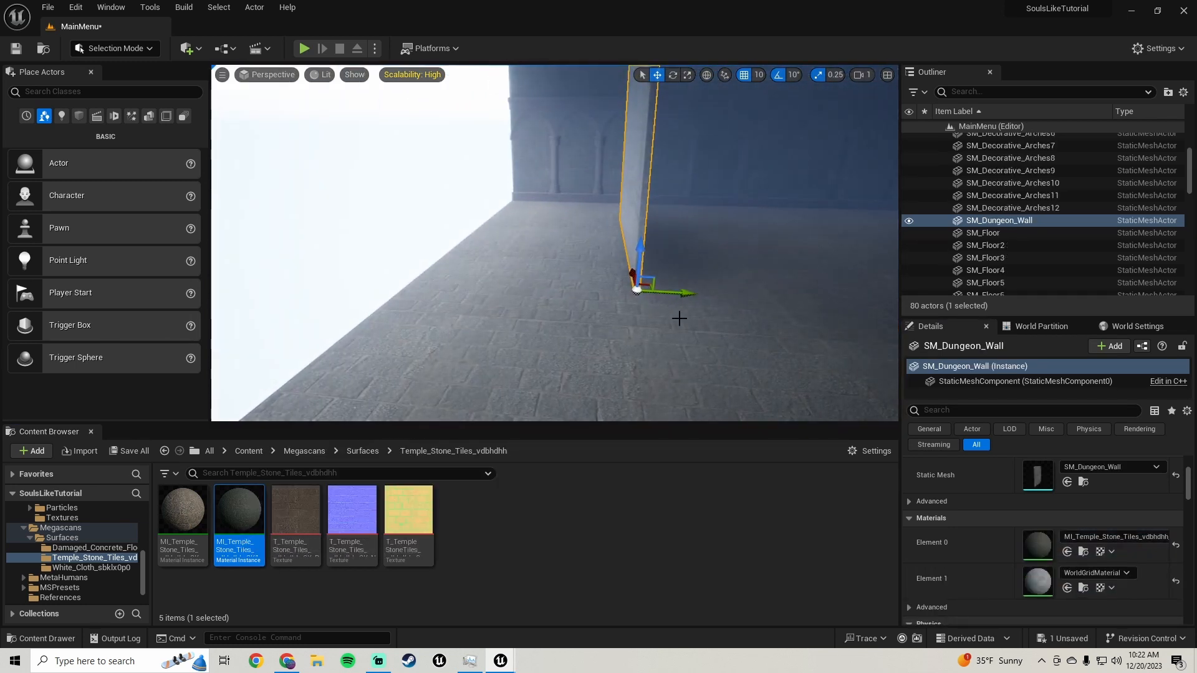
pyautogui.moveTo(680, 291); pyautogui.dragTo(485, 282)
pyautogui.moveTo(485, 283); pyautogui.dragTo(424, 293, button='right')
pyautogui.moveTo(593, 306); pyautogui.dragTo(593, 306, button='right')
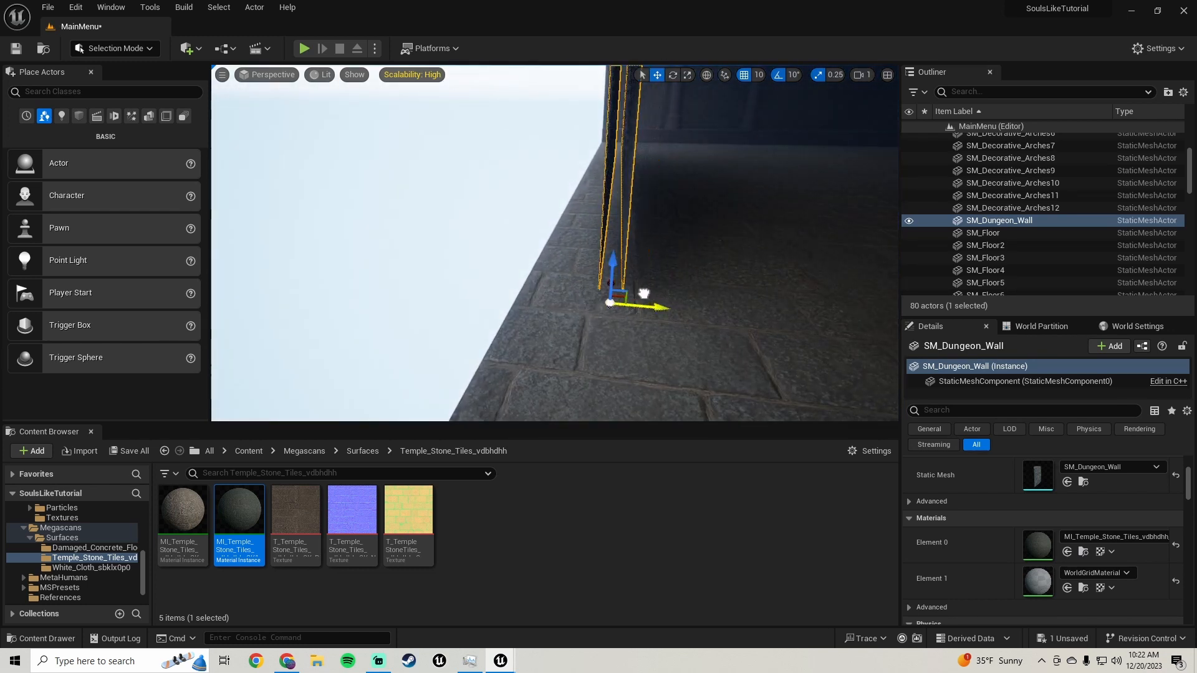
pyautogui.moveTo(644, 294); pyautogui.dragTo(603, 276)
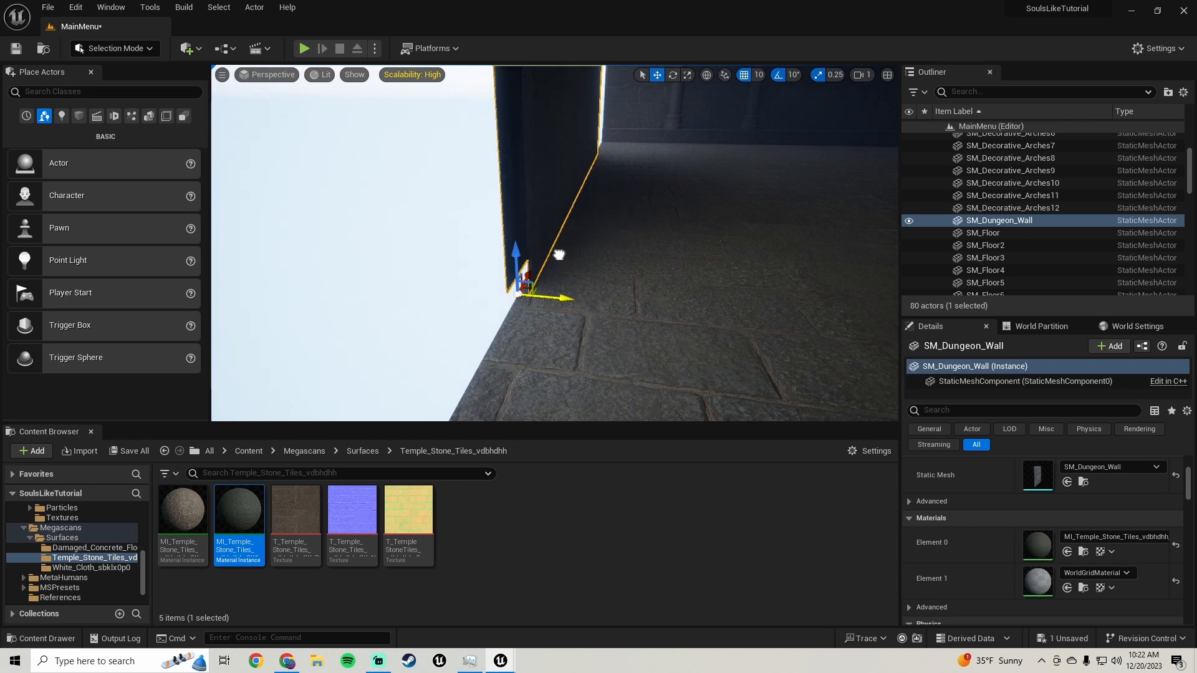
pyautogui.moveTo(466, 223); pyautogui.dragTo(492, 256, button='right')
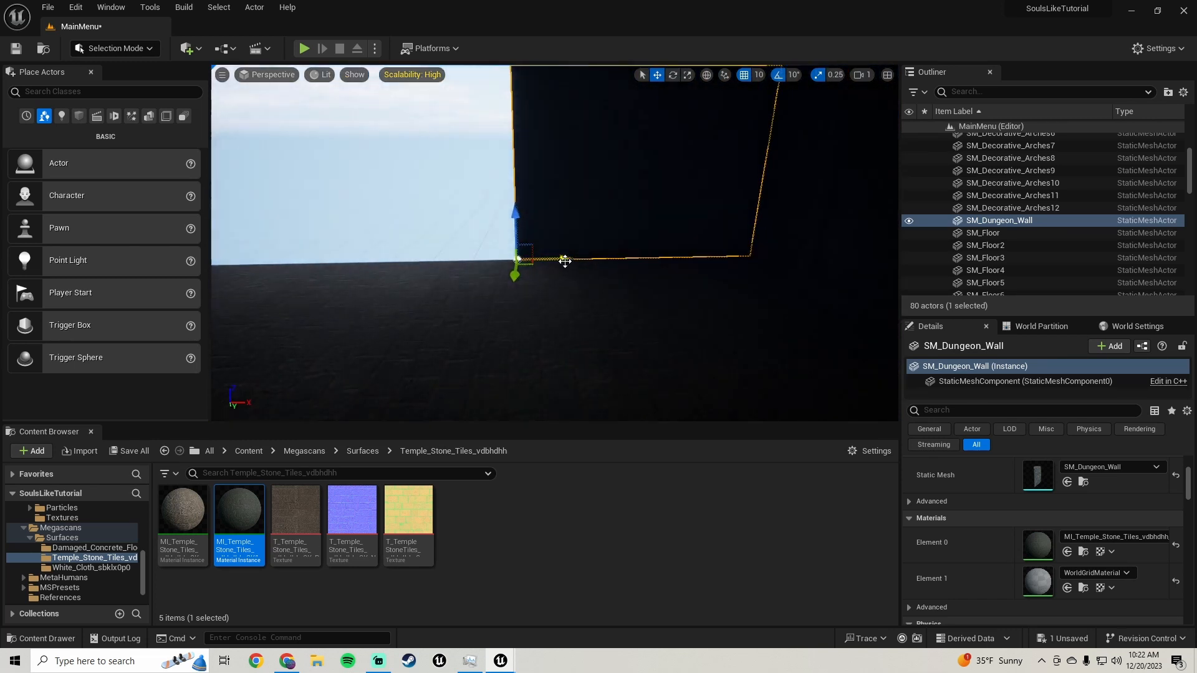
# - Duplicate the dungeon wall along X to place a second section beside it across the open end
pyautogui.keyDown('alt'); pyautogui.moveTo(561, 259); pyautogui.dragTo(310, 243); pyautogui.keyUp('alt')
pyautogui.moveTo(621, 176); pyautogui.dragTo(578, 176, button='right')
pyautogui.press('s')
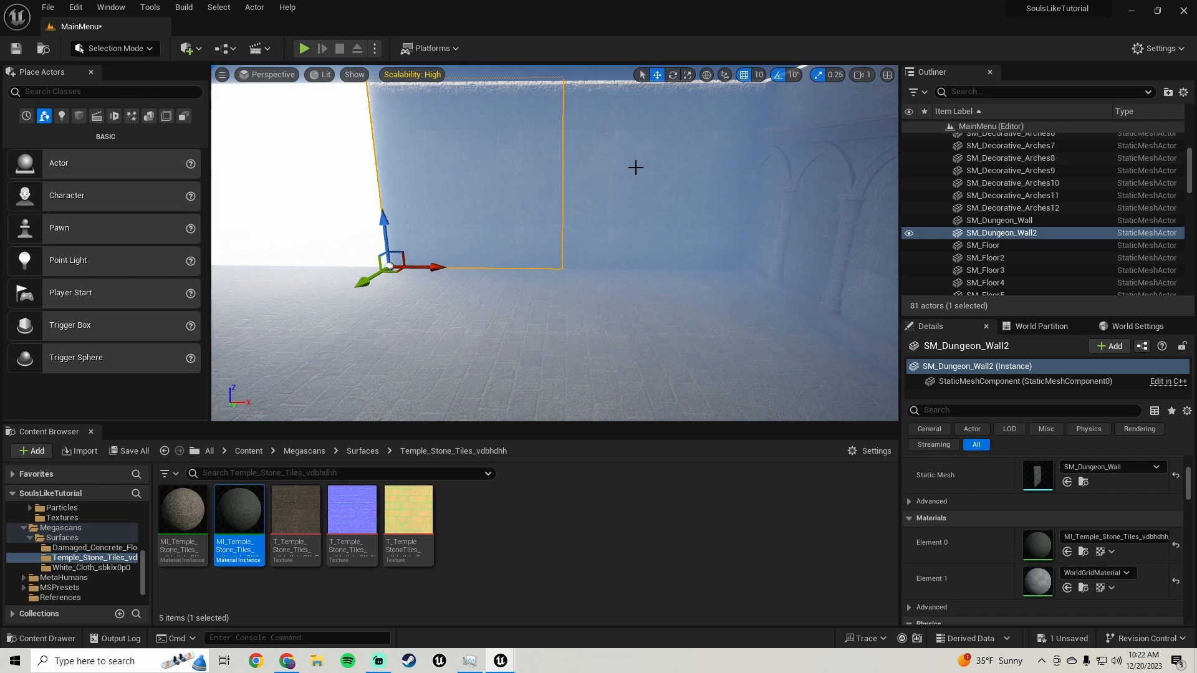
# - Select both dungeon wall sections and duplicate them along X to place two more sections beside them, closing the seam between the pairs
pyautogui.keyDown('ctrl'); pyautogui.click(636, 167); pyautogui.keyUp('ctrl')
pyautogui.moveTo(713, 287); pyautogui.dragTo(655, 314, button='right')
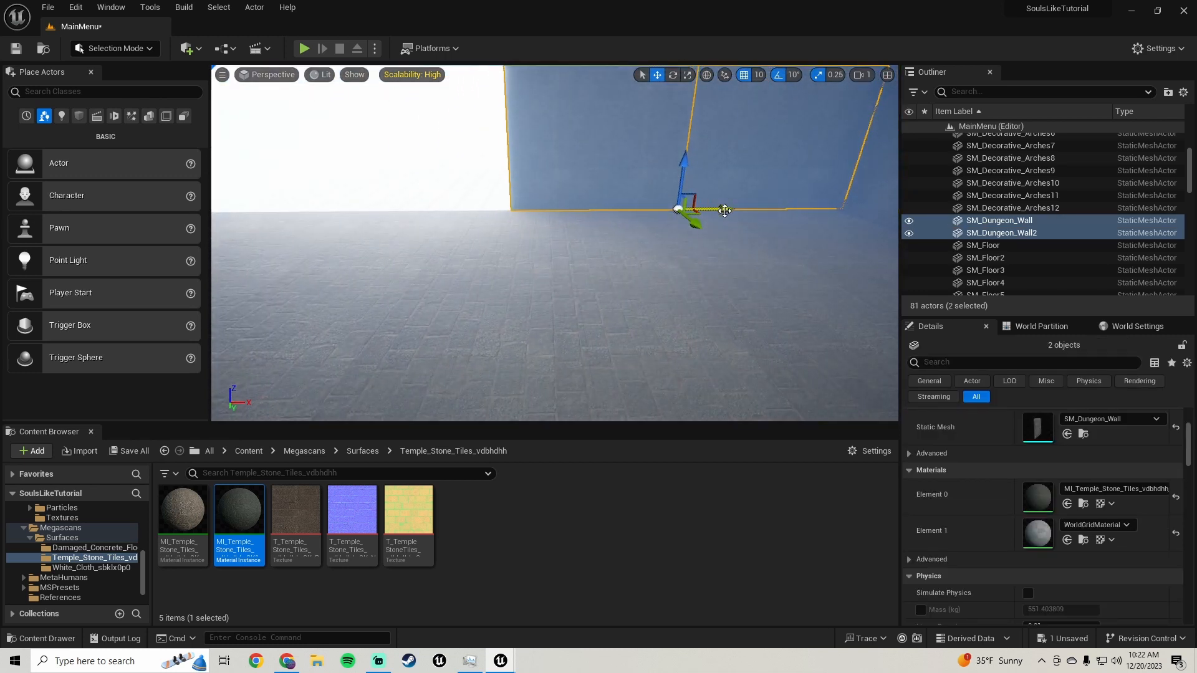
pyautogui.keyDown('alt'); pyautogui.moveTo(725, 210); pyautogui.dragTo(218, 212); pyautogui.keyUp('alt')
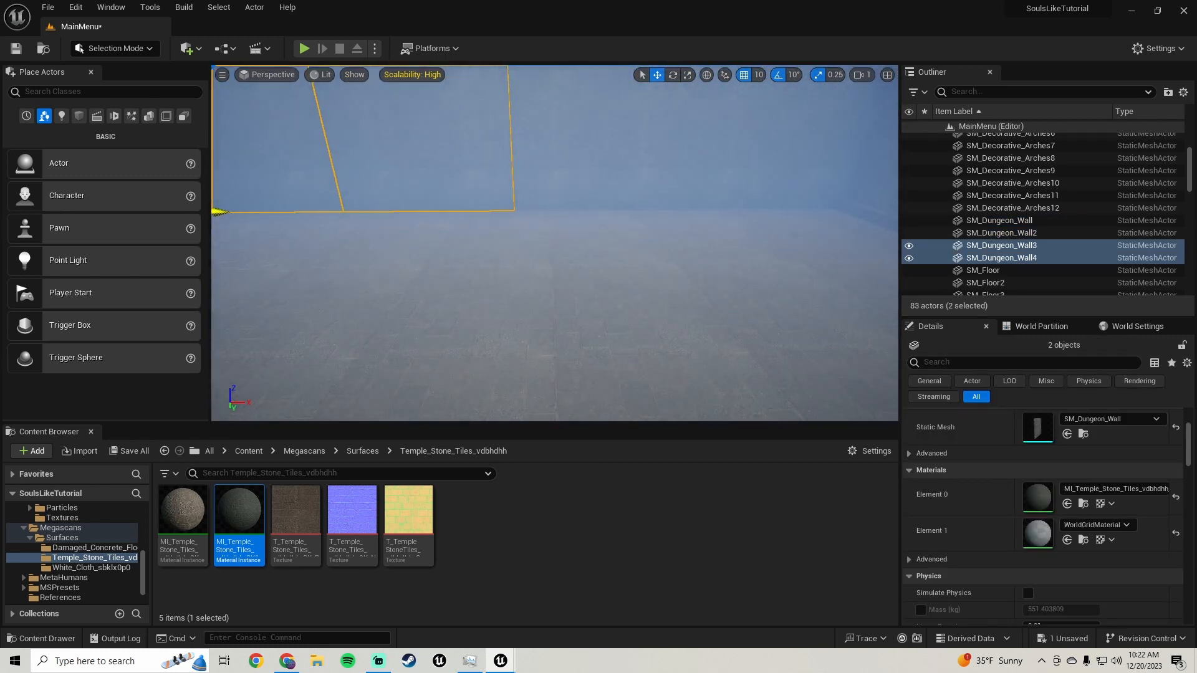
pyautogui.moveTo(423, 221); pyautogui.dragTo(268, 221, button='right')
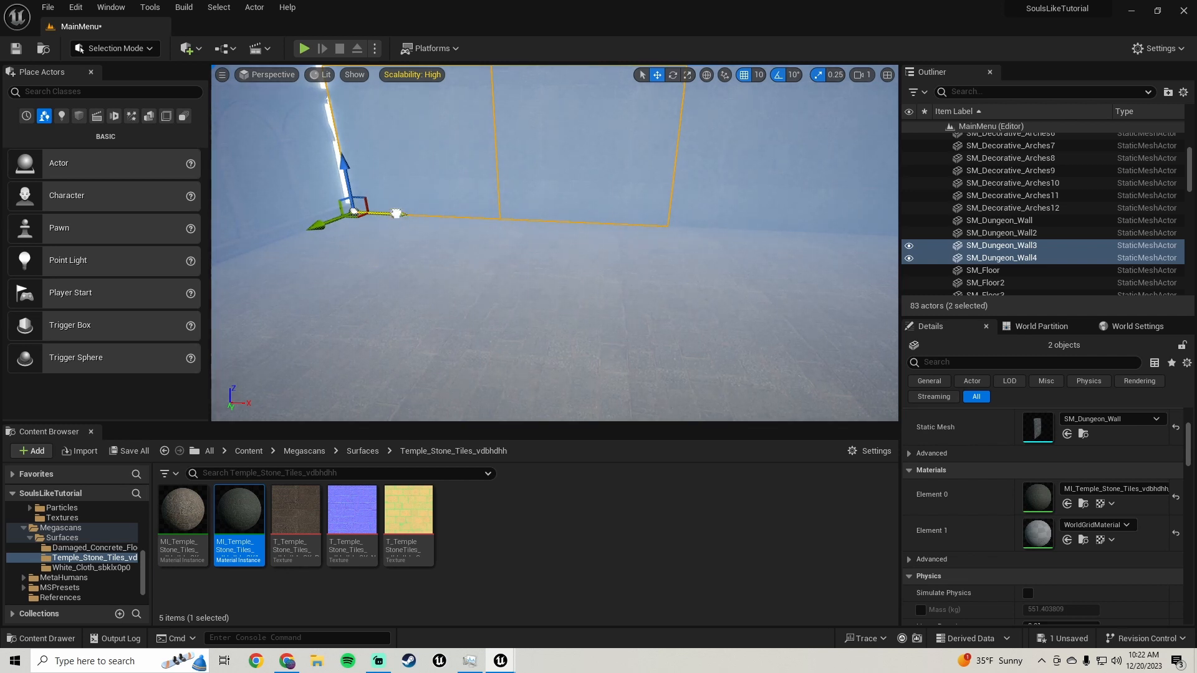
pyautogui.moveTo(397, 213); pyautogui.dragTo(386, 209)
pyautogui.moveTo(470, 204); pyautogui.dragTo(274, 143, button='right')
pyautogui.moveTo(572, 177); pyautogui.dragTo(623, 161, button='right')
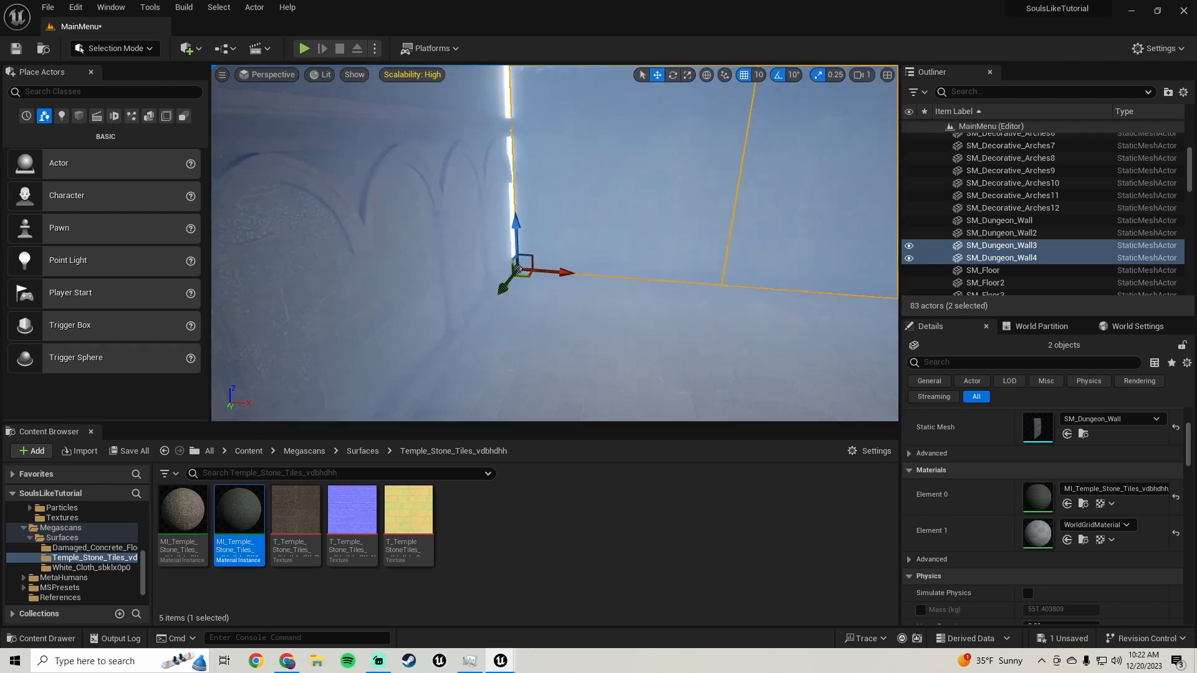
# - Duplicate a single dungeon wall section outward along X at each end of the row to cover the remaining gaps
pyautogui.click(623, 160)
pyautogui.keyDown('alt'); pyautogui.moveTo(553, 271); pyautogui.dragTo(365, 251); pyautogui.keyUp('alt')
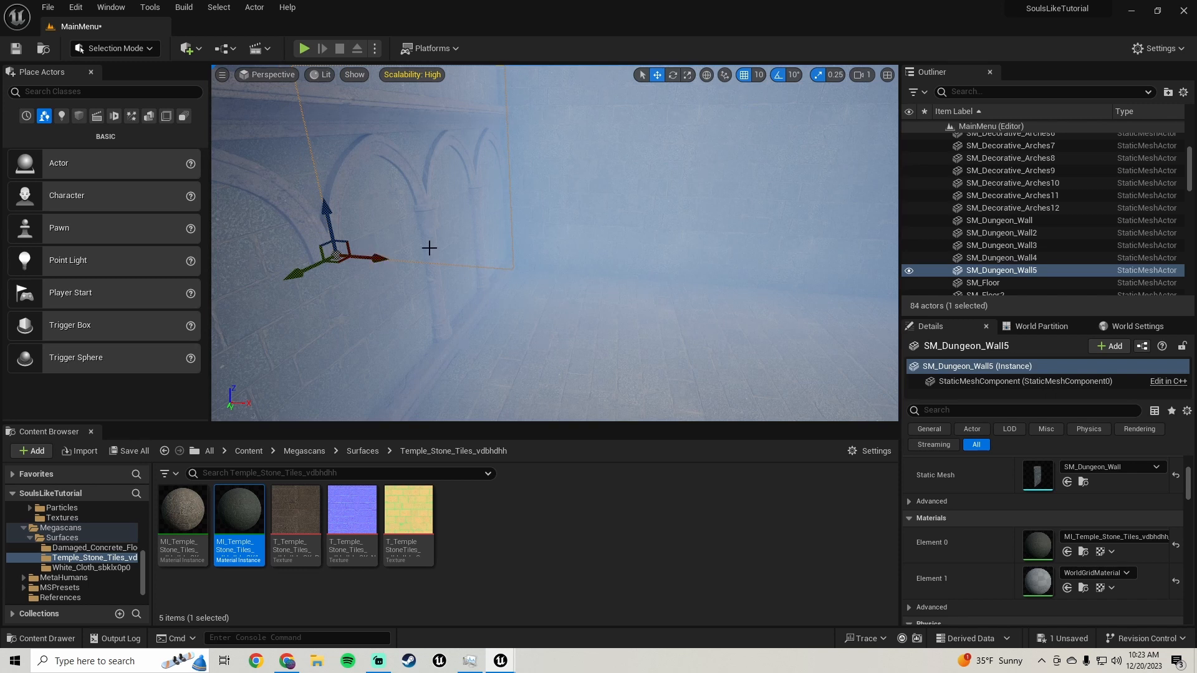
pyautogui.press('w')
pyautogui.moveTo(659, 273); pyautogui.dragTo(677, 340, button='right')
pyautogui.click(659, 273)
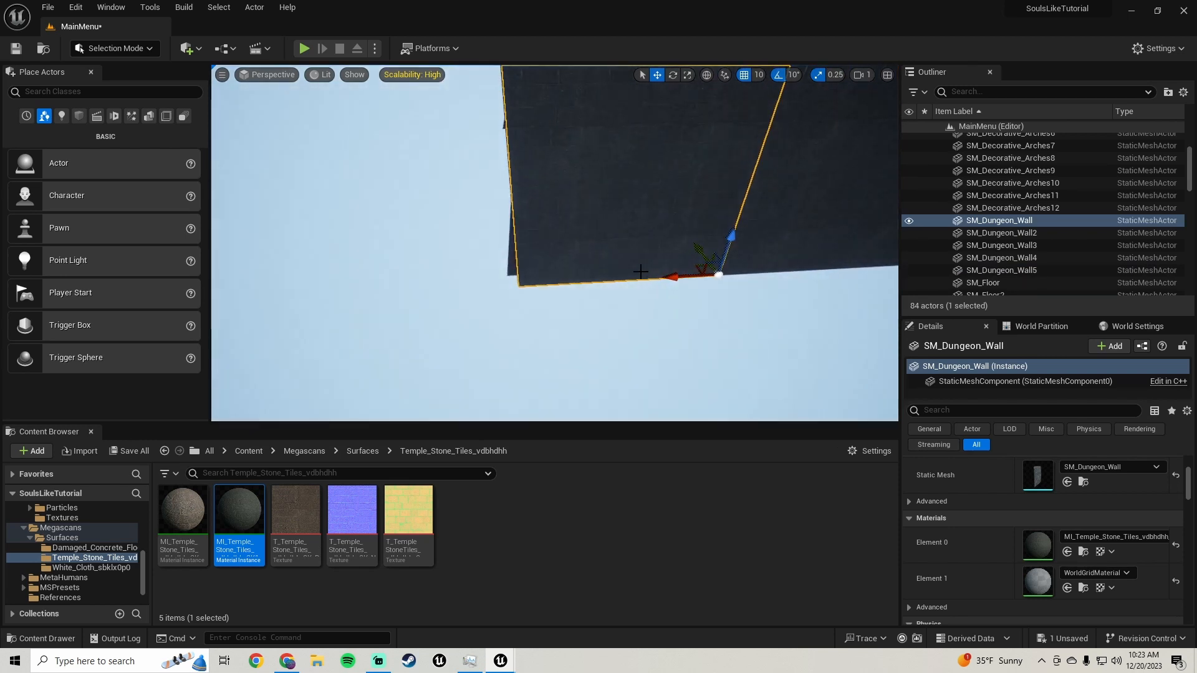
pyautogui.keyDown('alt'); pyautogui.moveTo(664, 274); pyautogui.dragTo(450, 280); pyautogui.keyUp('alt')
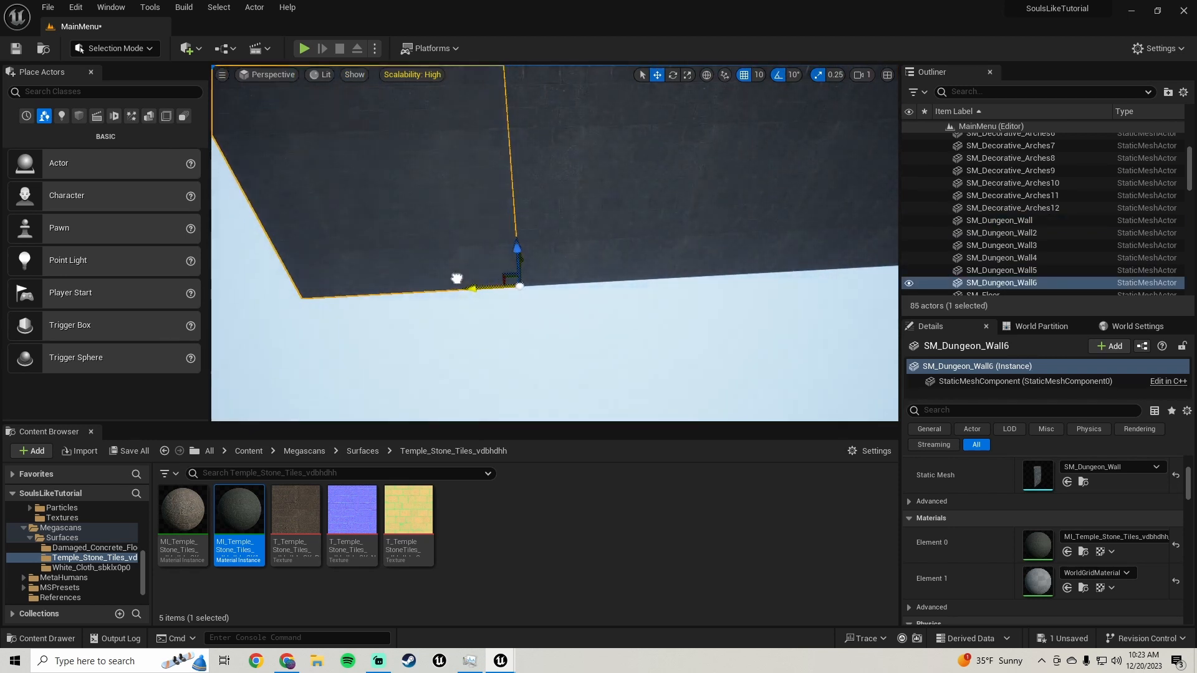
# - Select all six dungeon wall sections and duplicate them along Y to the opposite end of the room
pyautogui.moveTo(390, 212); pyautogui.dragTo(444, 213, button='right')
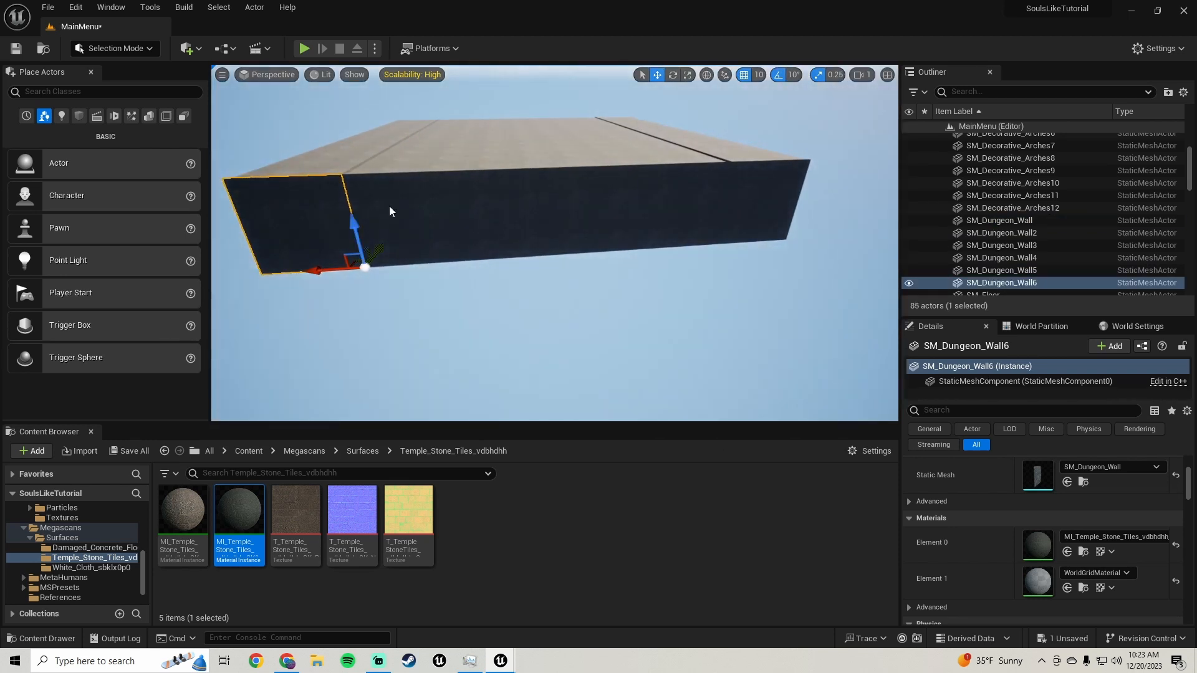
pyautogui.keyDown('shift'); pyautogui.click(395, 212); pyautogui.keyUp('shift')
pyautogui.keyDown('shift'); pyautogui.click(676, 198); pyautogui.keyUp('shift')
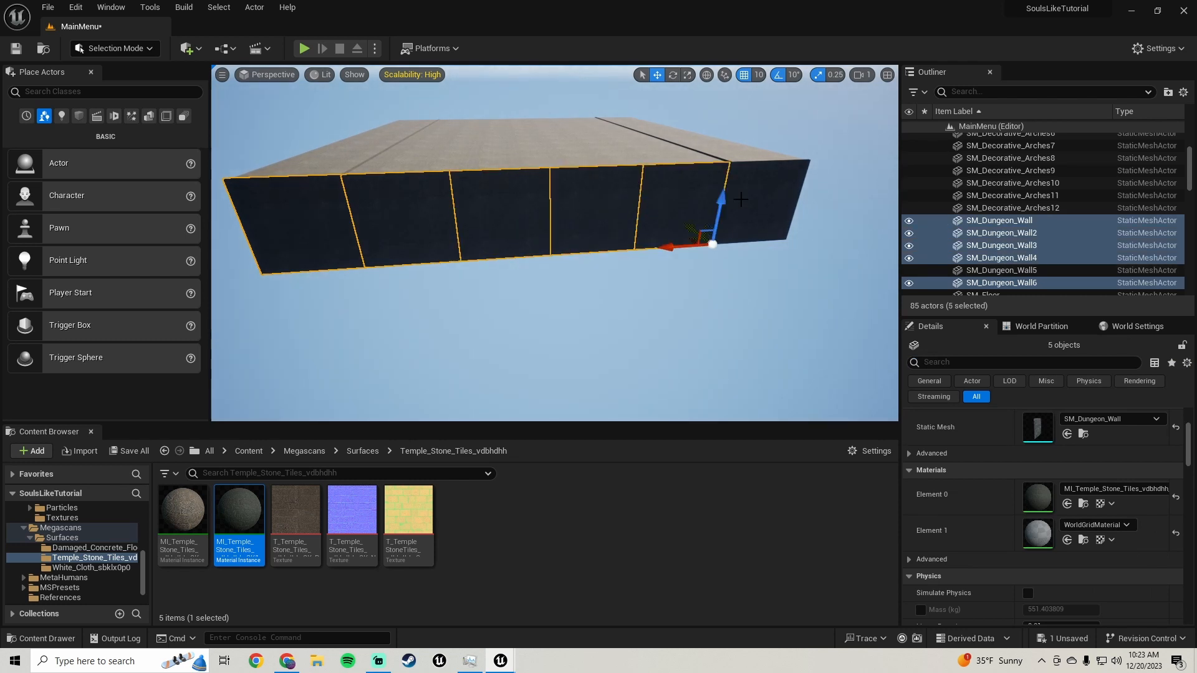
pyautogui.keyDown('shift'); pyautogui.click(751, 198); pyautogui.keyUp('shift')
pyautogui.moveTo(751, 199); pyautogui.dragTo(591, 250, button='right')
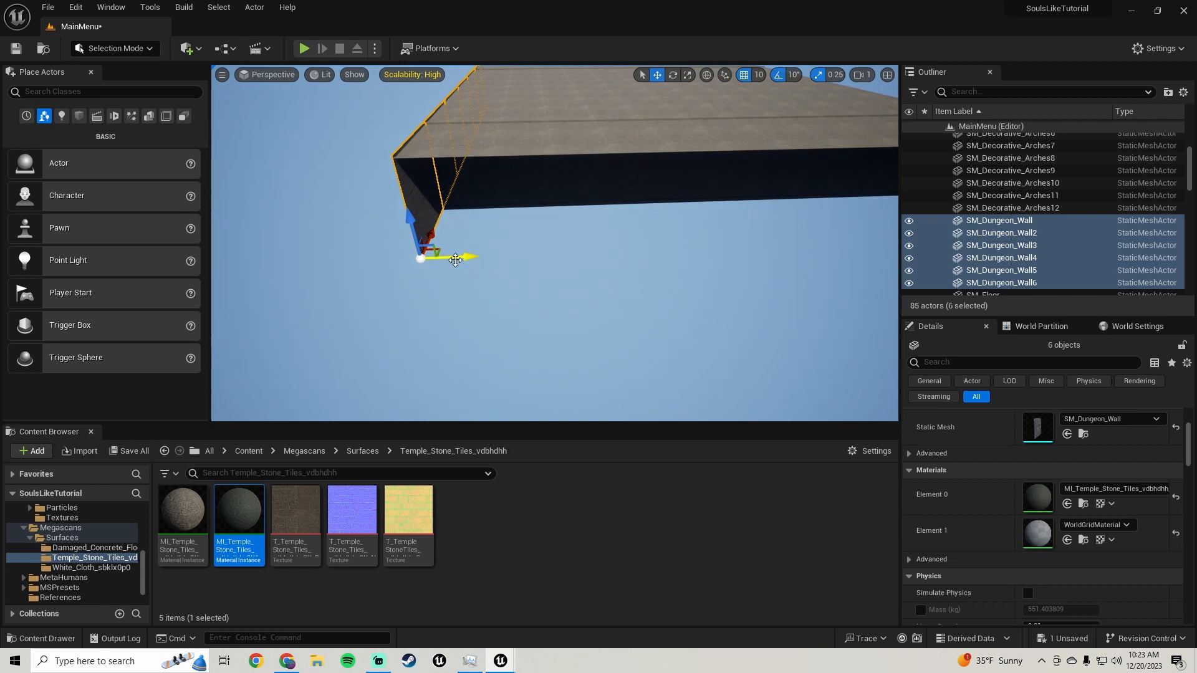
pyautogui.keyDown('alt'); pyautogui.moveTo(421, 258); pyautogui.dragTo(735, 246); pyautogui.keyUp('alt')
pyautogui.moveTo(734, 245); pyautogui.dragTo(654, 227, button='right')
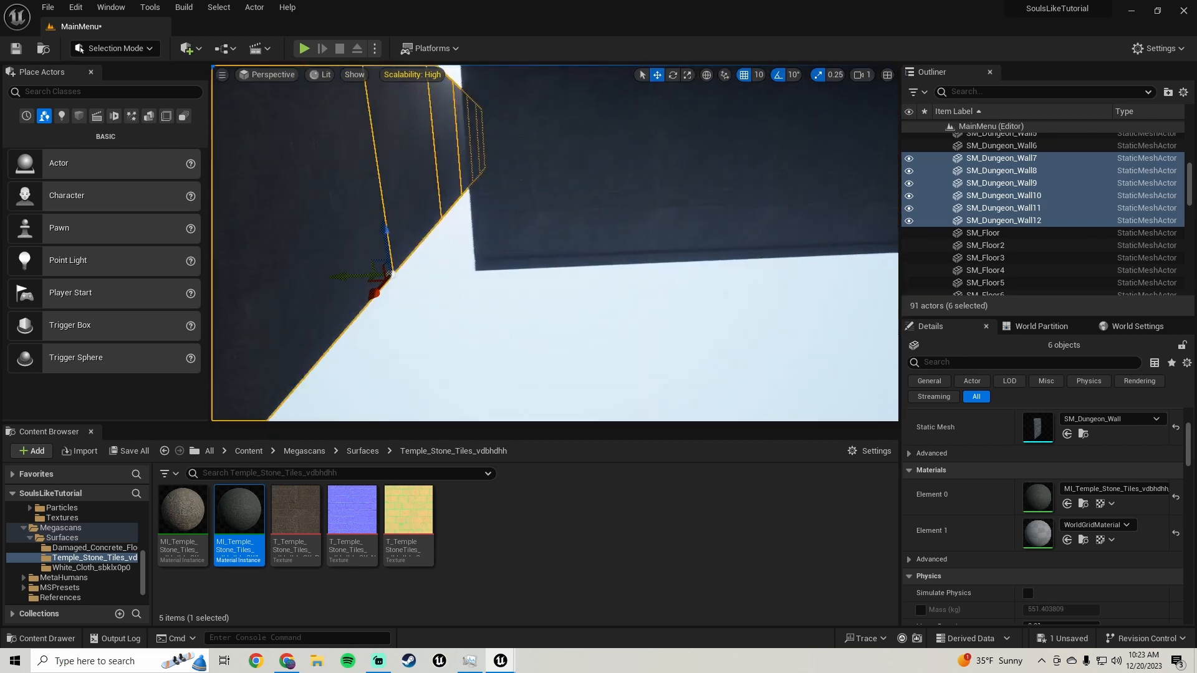
# - Adjust the six duplicated wall sections along Y so they line up with the opposite edge of the room
pyautogui.moveTo(377, 277); pyautogui.dragTo(371, 271, button='right')
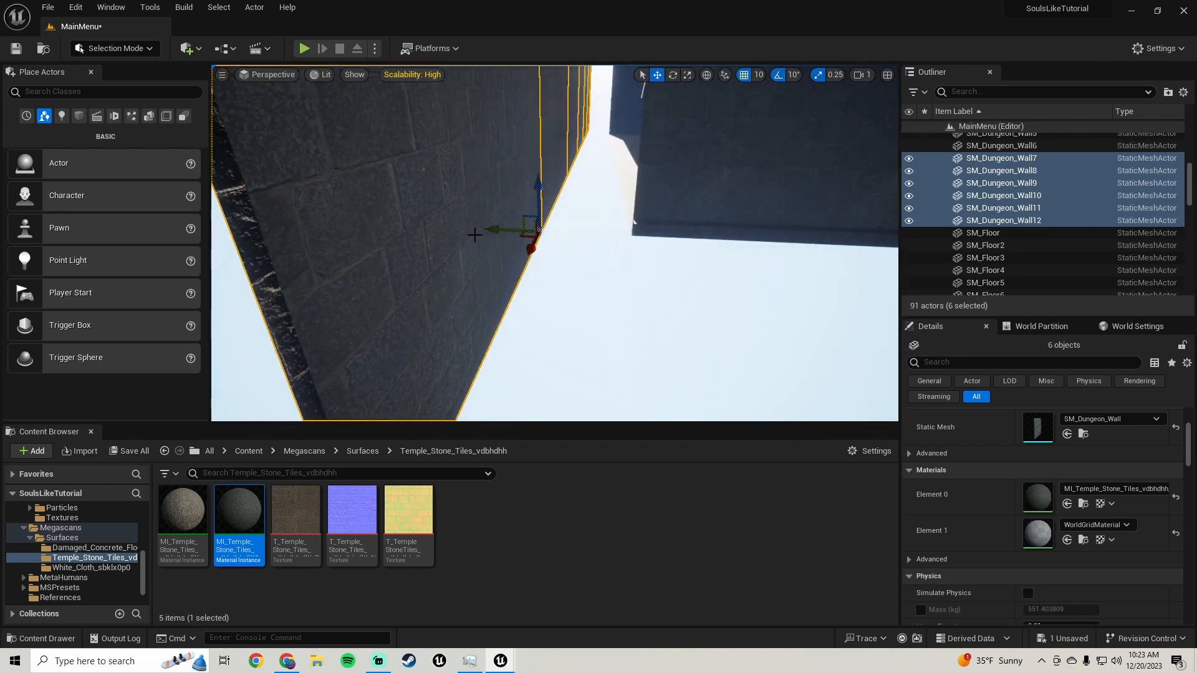
pyautogui.moveTo(490, 231); pyautogui.dragTo(564, 225, button='right')
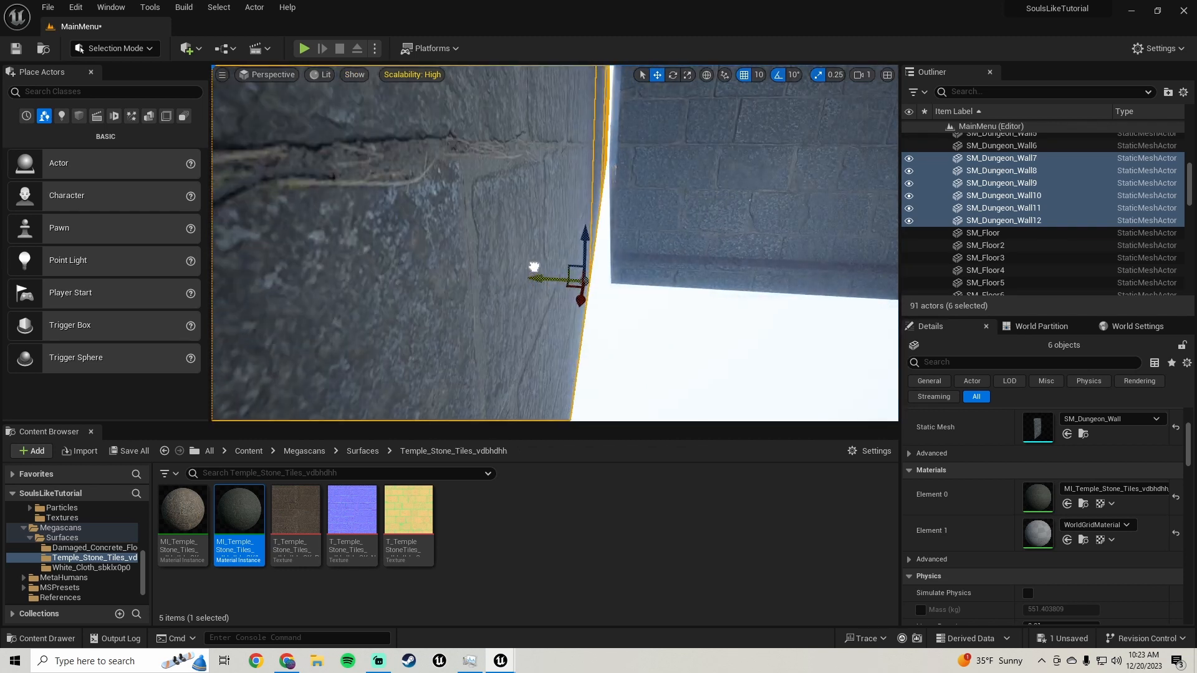
pyautogui.moveTo(543, 267); pyautogui.dragTo(630, 281, button='right')
pyautogui.press('e')
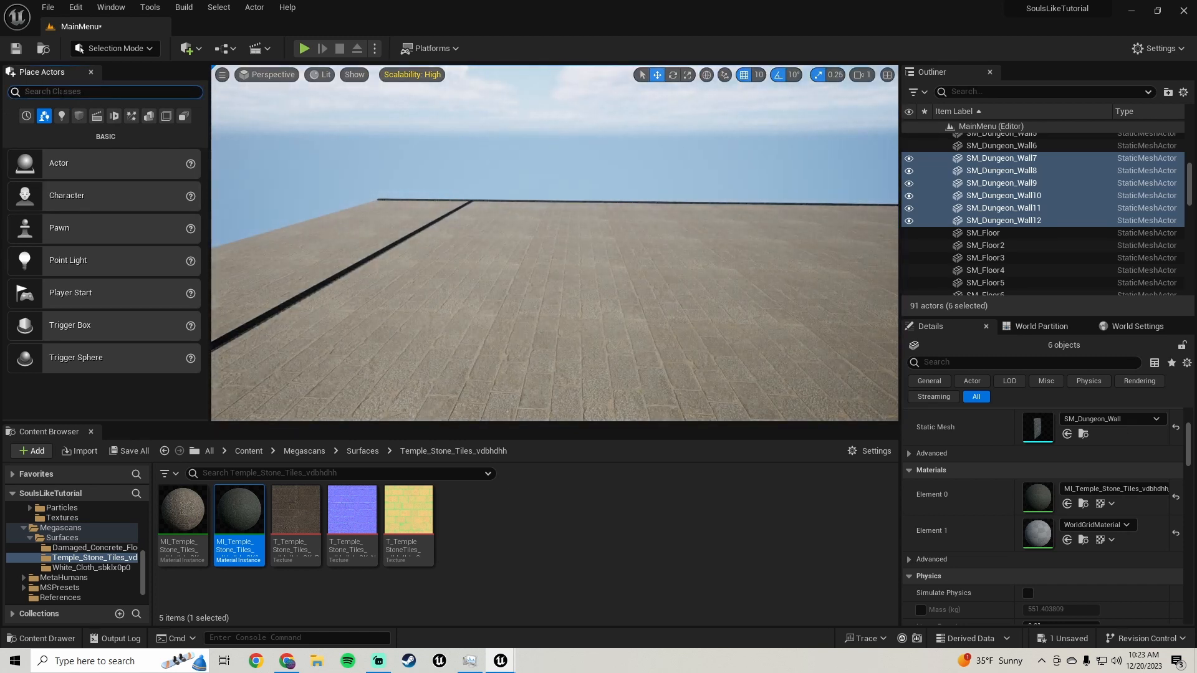
# - Find the Post Process Volume actor and place one inside the dungeon room
pyautogui.click(63, 93)
pyautogui.write('post')
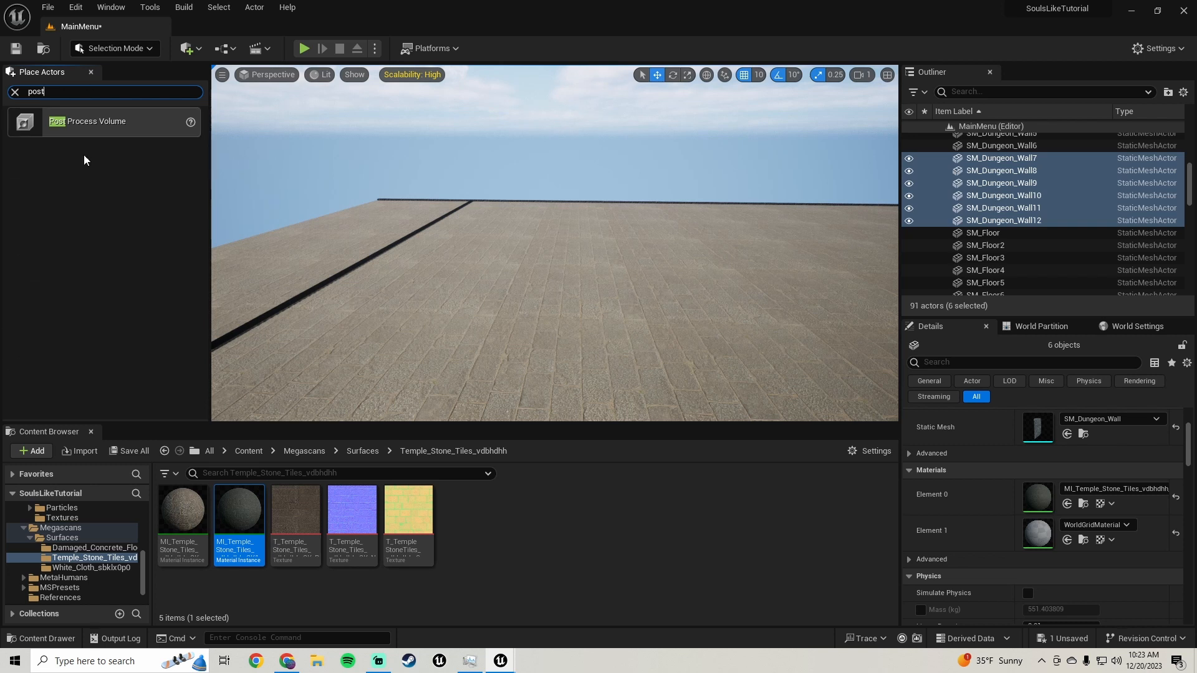
pyautogui.moveTo(565, 347); pyautogui.dragTo(624, 367, button='right')
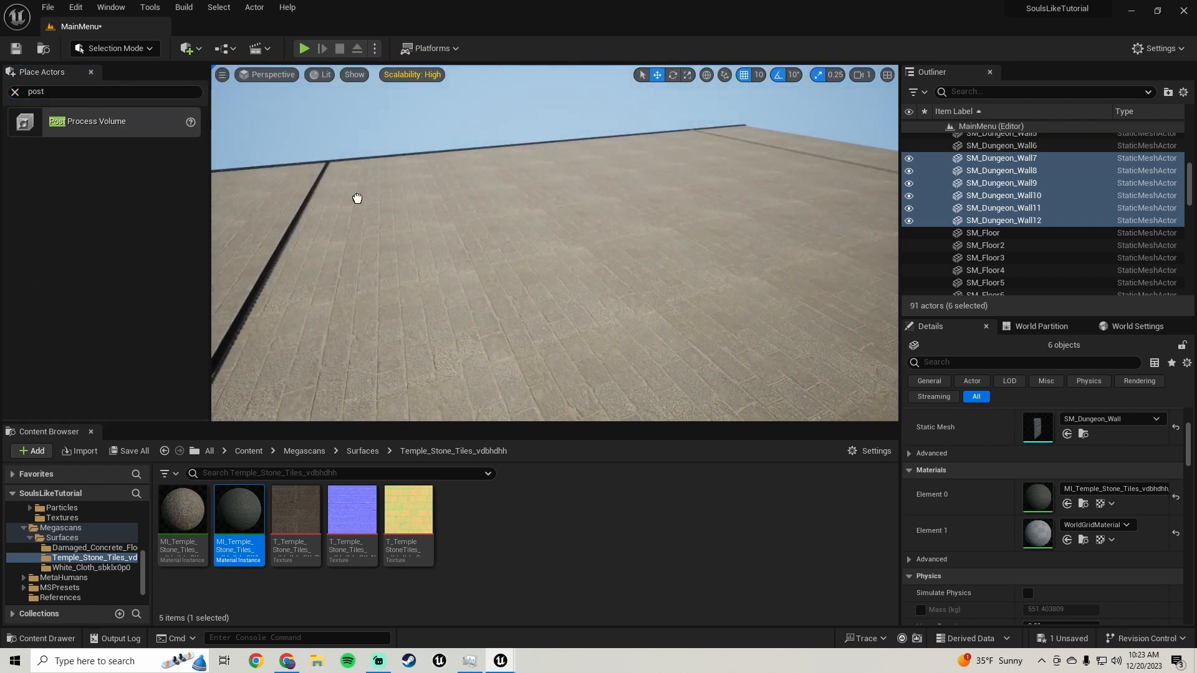
pyautogui.moveTo(538, 239); pyautogui.dragTo(540, 239)
pyautogui.moveTo(500, 243)
pyautogui.mouseDown(button='right')
pyautogui.moveTo(530, 245)
pyautogui.moveTo(543, 226)
pyautogui.moveTo(493, 251)
pyautogui.moveTo(561, 249)
pyautogui.moveTo(530, 262)
pyautogui.moveTo(549, 268)
pyautogui.moveTo(561, 249)
pyautogui.moveTo(511, 237)
pyautogui.mouseUp(button='right')
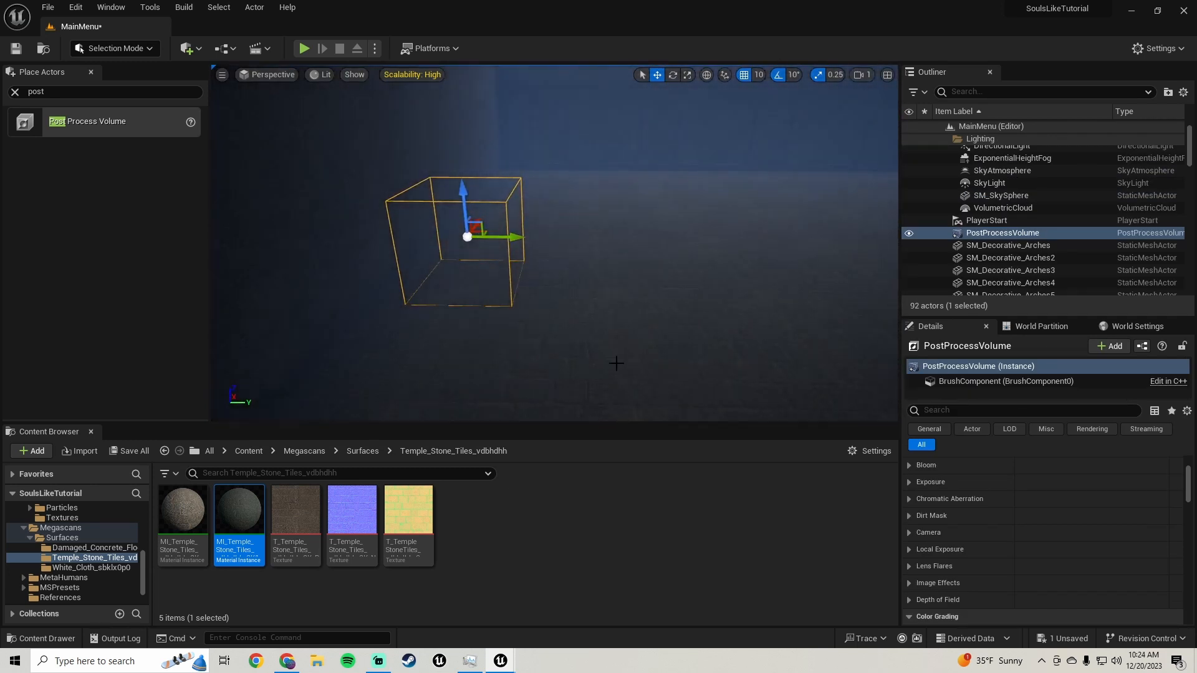
# - Enable Infinite Extent (Unbound) on the post process volume
pyautogui.click(948, 410)
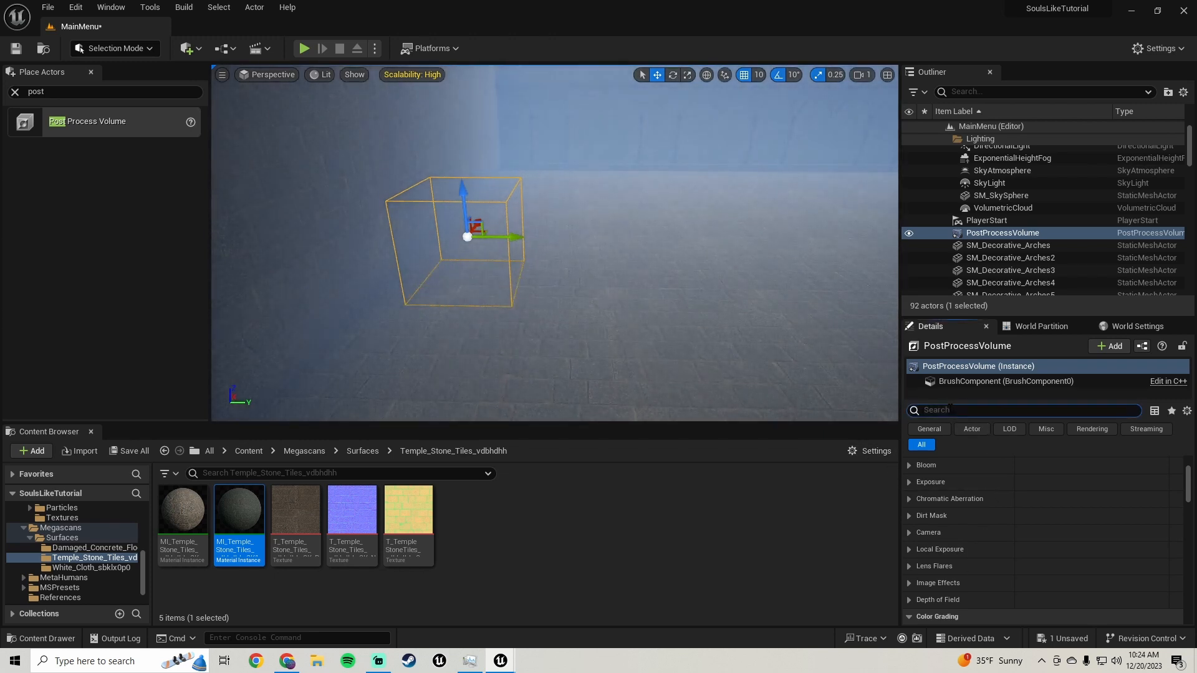
pyautogui.write('unb')
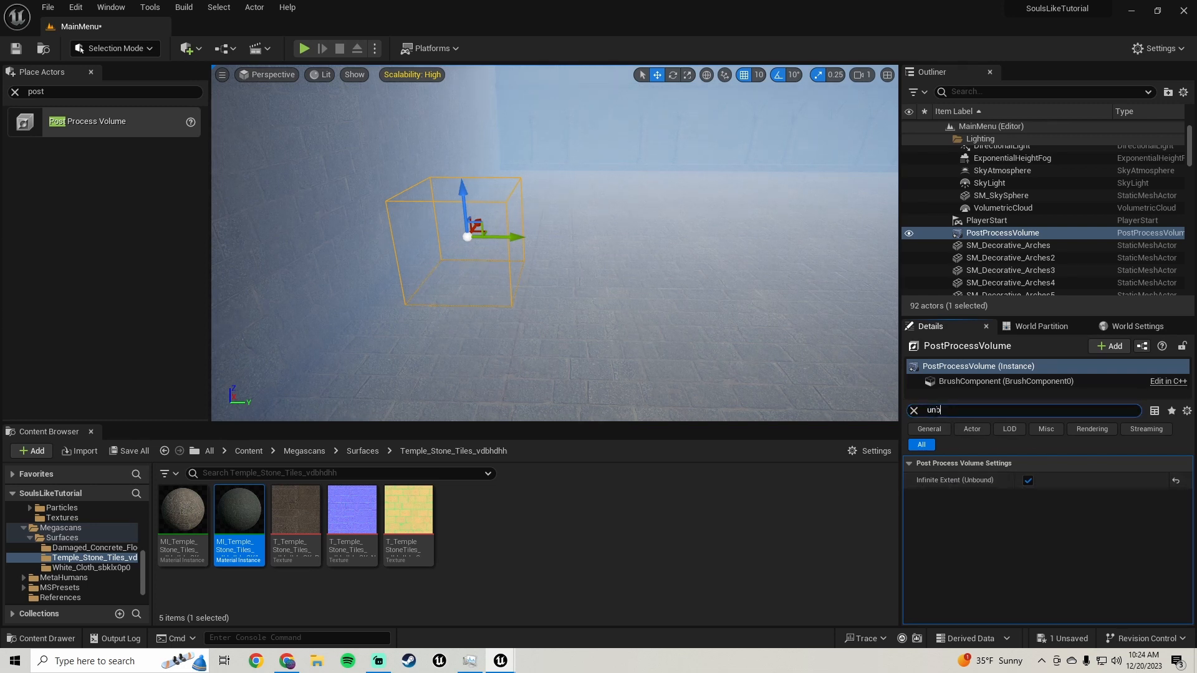
pyautogui.press('BackSpace')
# - Override the post process volume's exposure limits, setting both Min EV100 and Max EV100 to 0
pyautogui.scroll(-5, 946, 522)
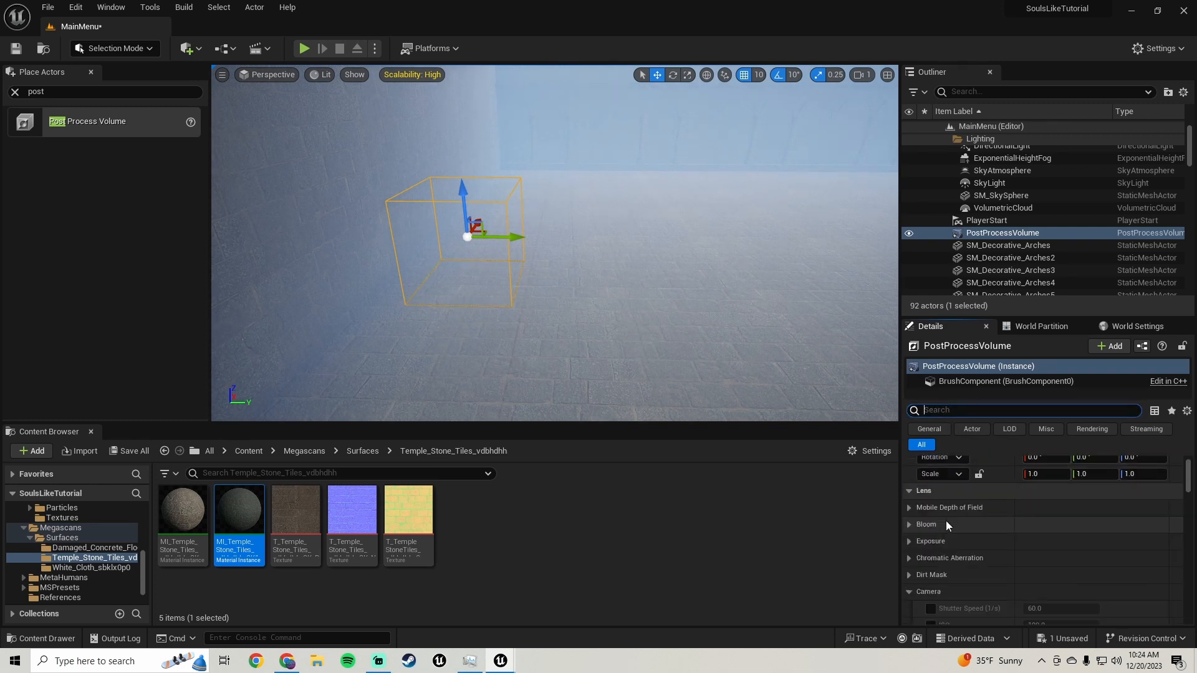
pyautogui.click(909, 503)
pyautogui.scroll(-3, 929, 496)
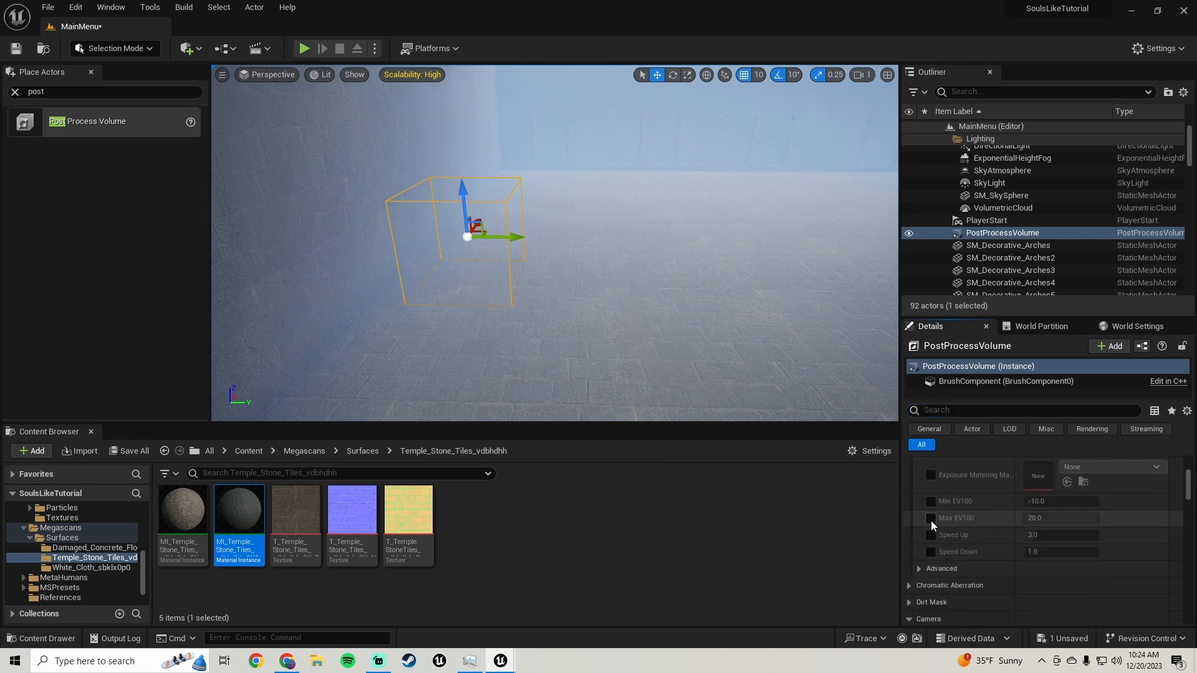
pyautogui.click(930, 518)
pyautogui.click(930, 501)
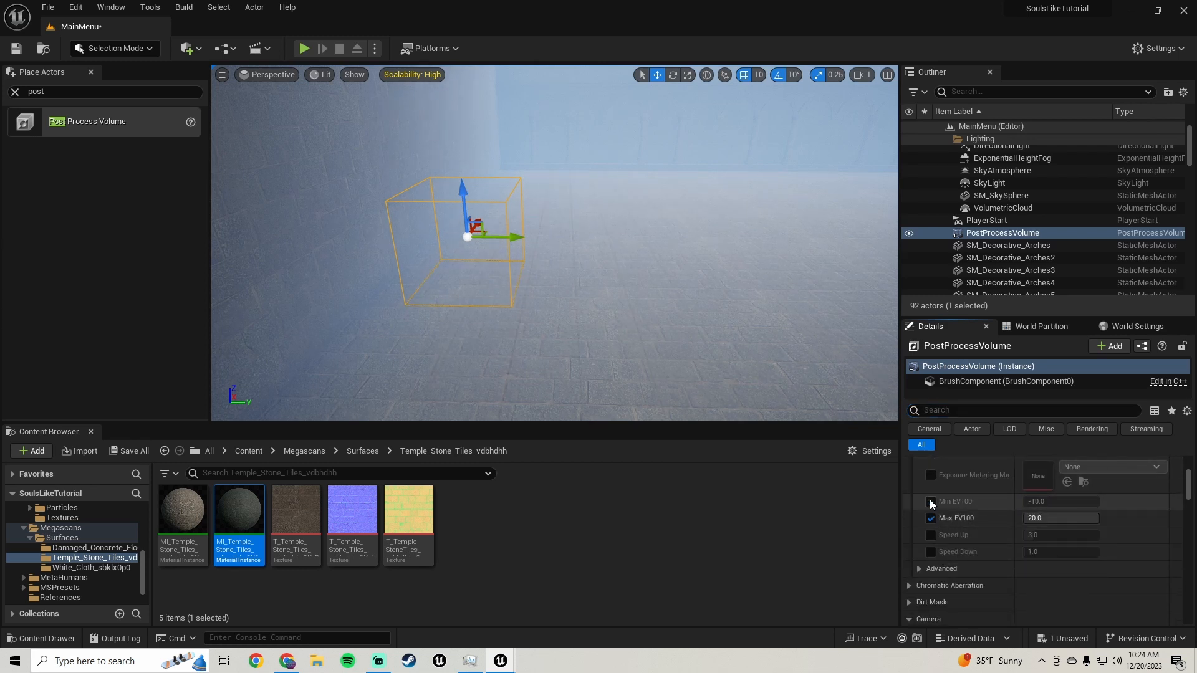
pyautogui.click(1032, 502)
pyautogui.write('0')
pyautogui.press('Return')
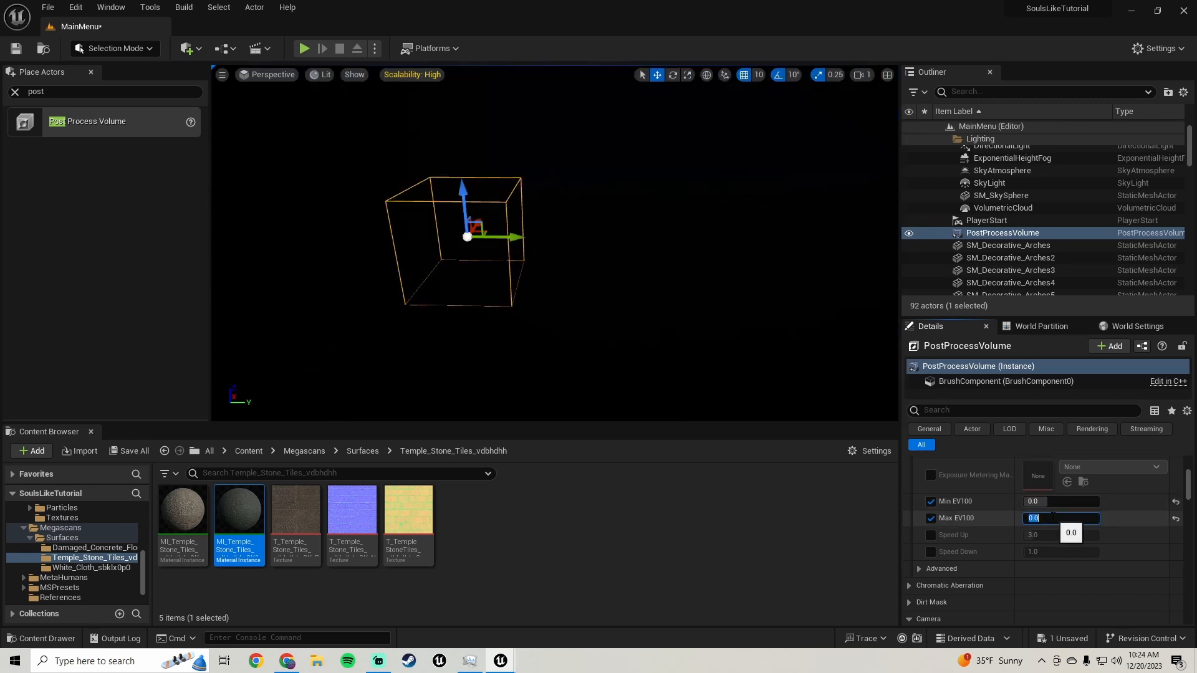
# - Check the room under the fixed exposure and save the modified MainMenu level
pyautogui.press('w')
pyautogui.moveTo(554, 243); pyautogui.dragTo(524, 243, button='right')
pyautogui.press('g')
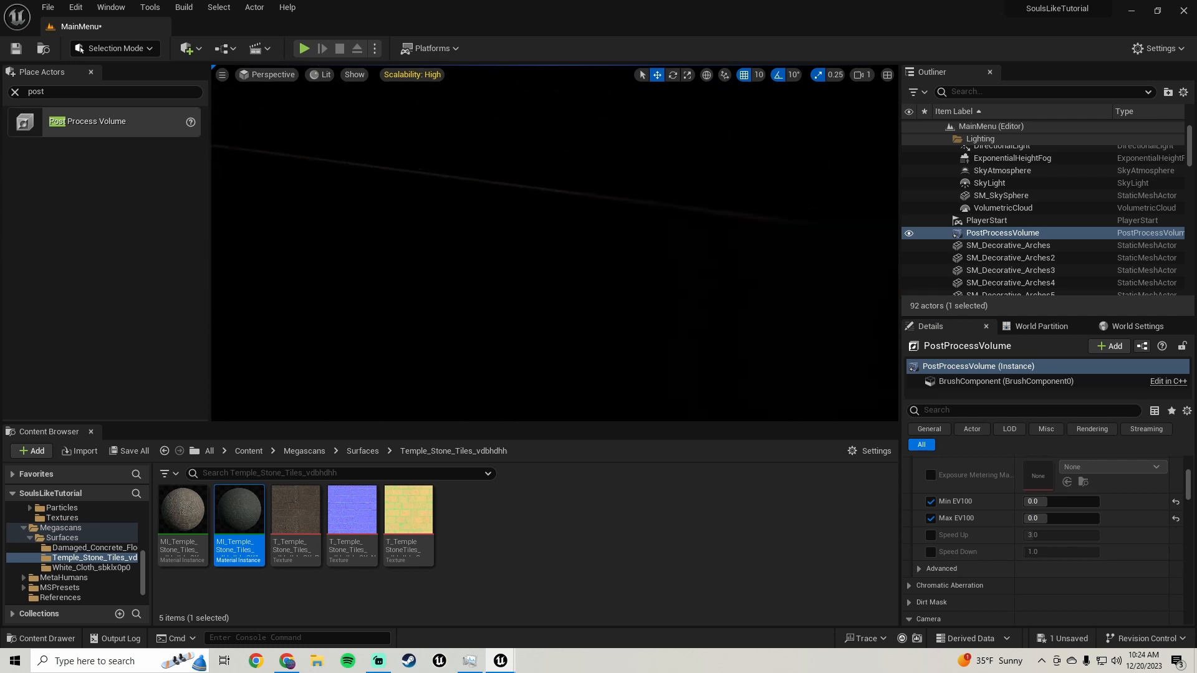
pyautogui.moveTo(554, 243); pyautogui.dragTo(462, 243, button='right')
pyautogui.click(116, 458)
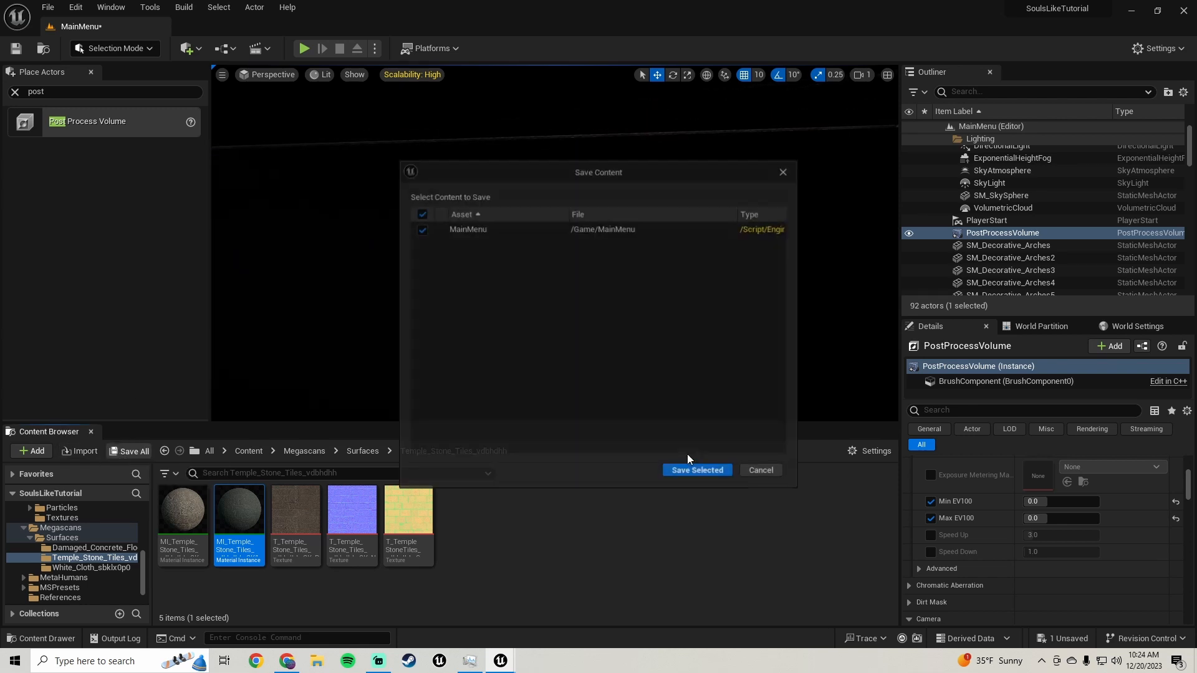
pyautogui.click(686, 467)
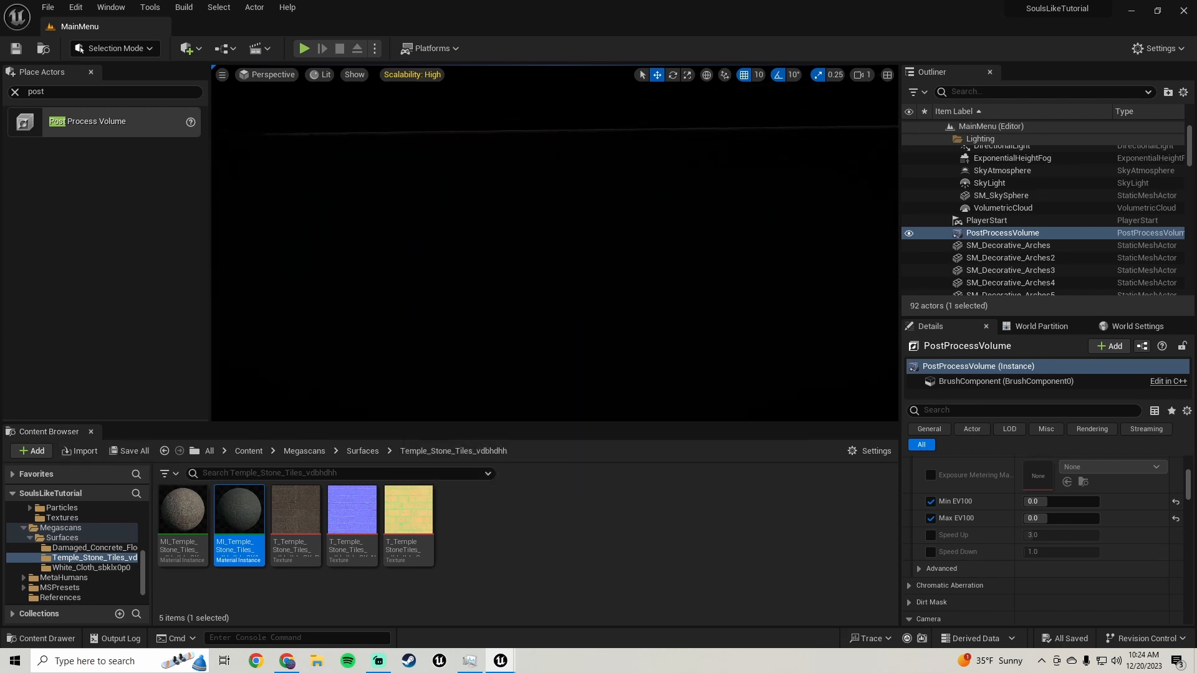
# - Locate a floor tile's mesh among the project assets and open the MedievalDungeon Blueprints folder from there
pyautogui.click(555, 255)
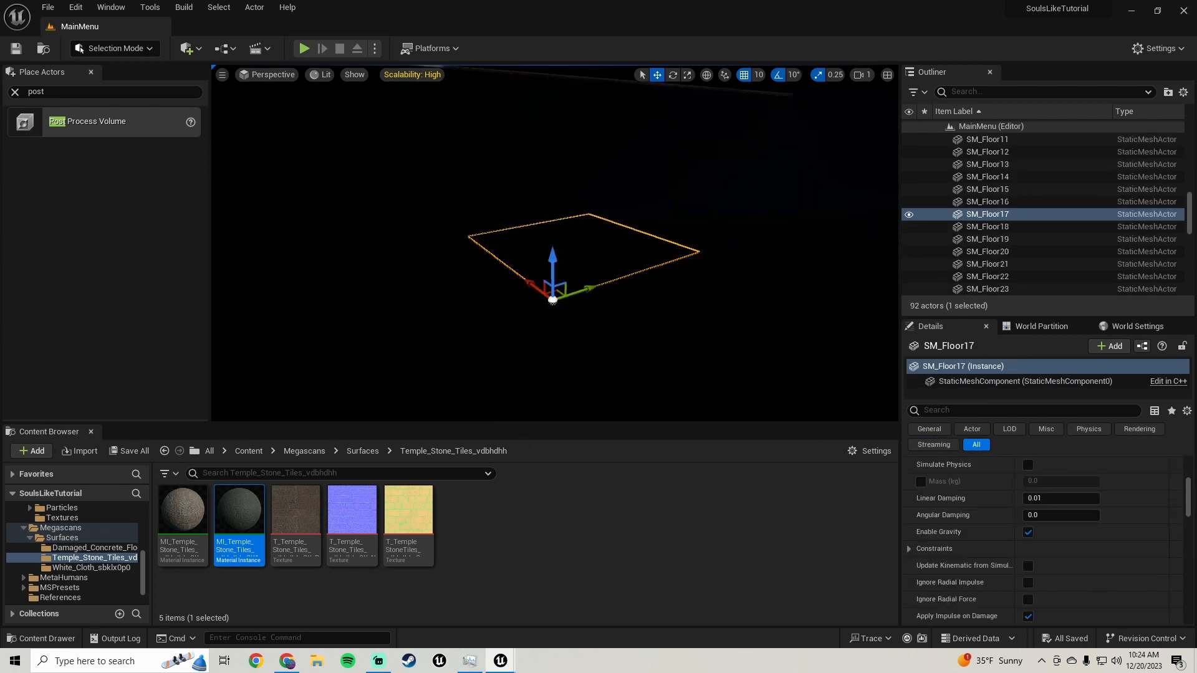
pyautogui.moveTo(554, 255); pyautogui.dragTo(614, 251, button='right')
pyautogui.scroll(5, 989, 517)
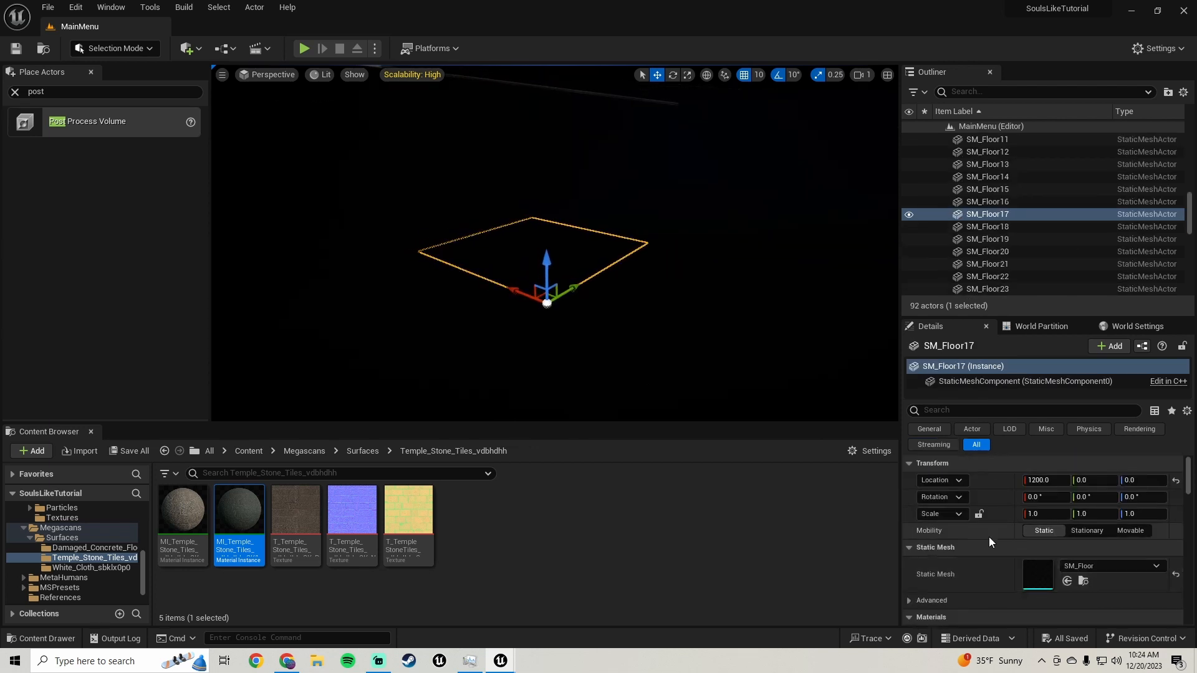
pyautogui.click(1084, 542)
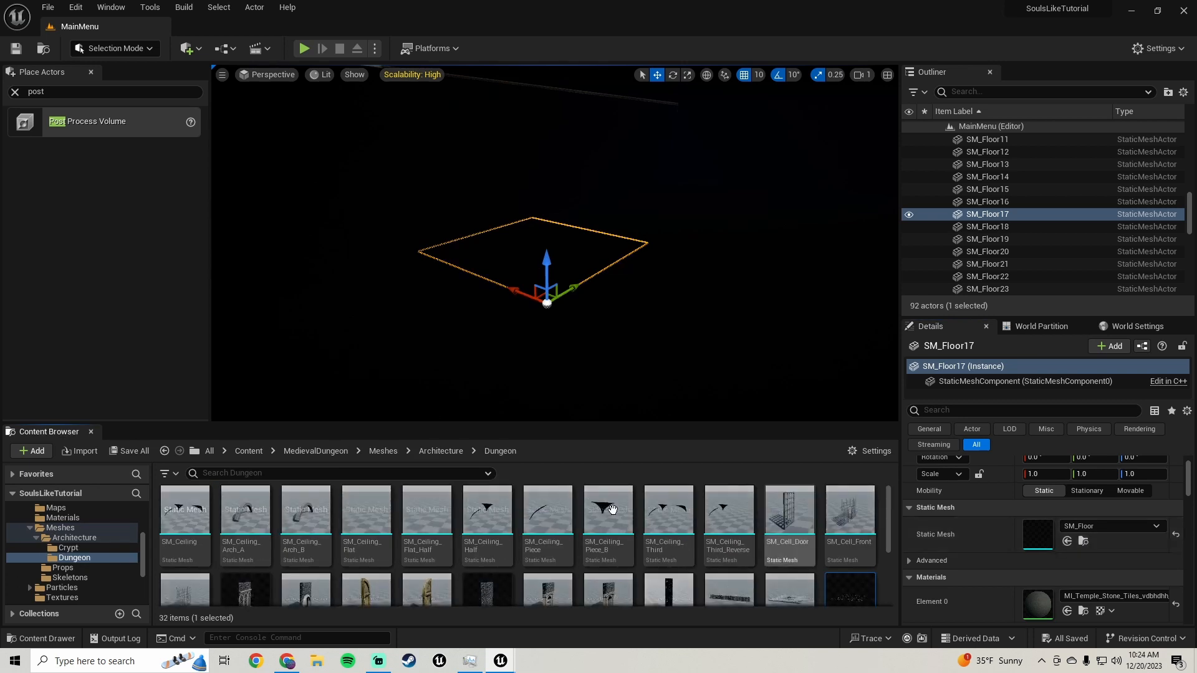
pyautogui.click(63, 548)
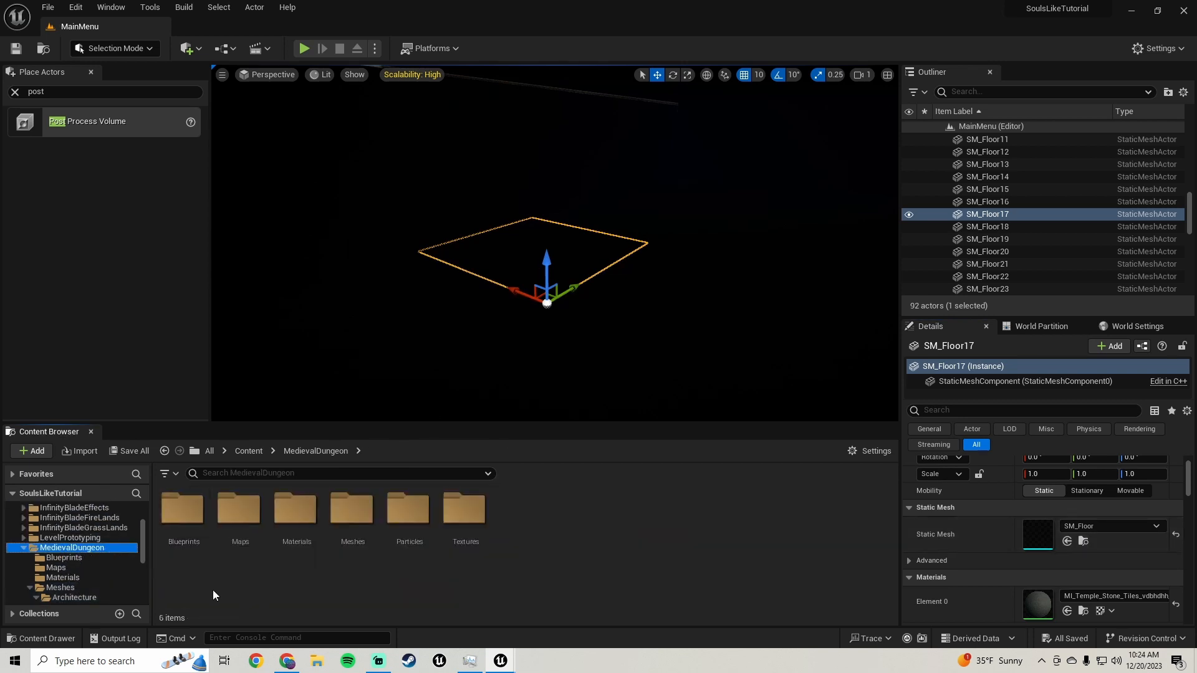
pyautogui.doubleClick(185, 521)
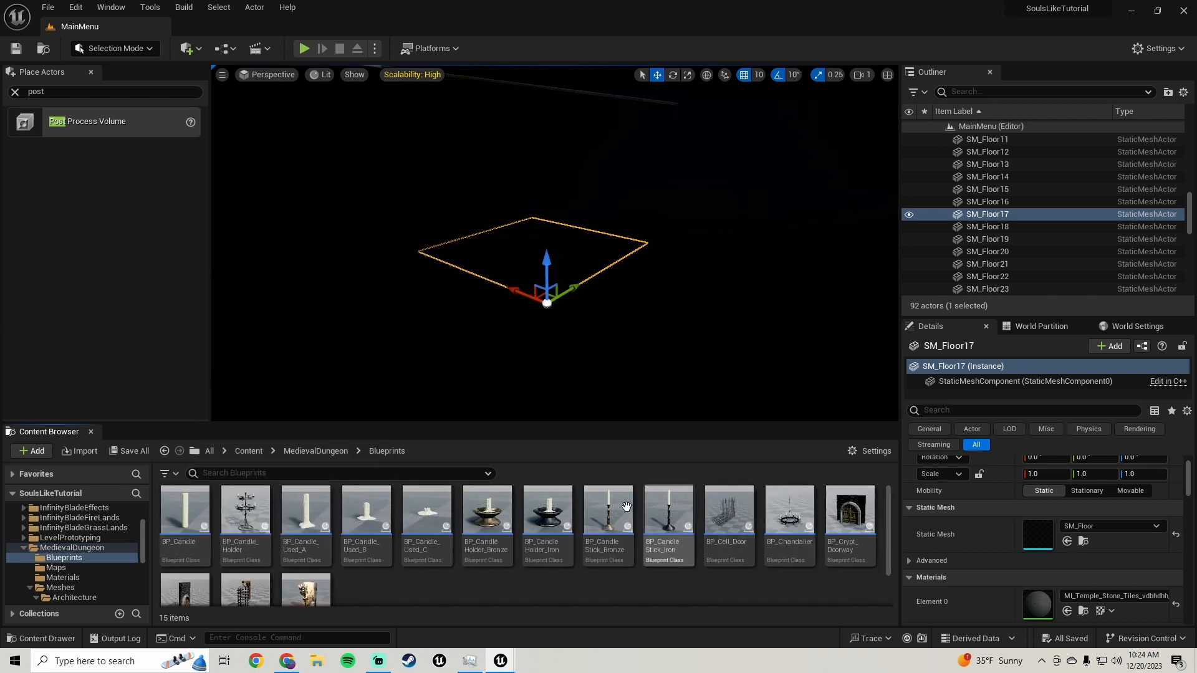
# - Place a BP_Torch on the floor near the arch wall and frame it in the view
pyautogui.scroll(-2, 305, 530)
pyautogui.click(319, 557)
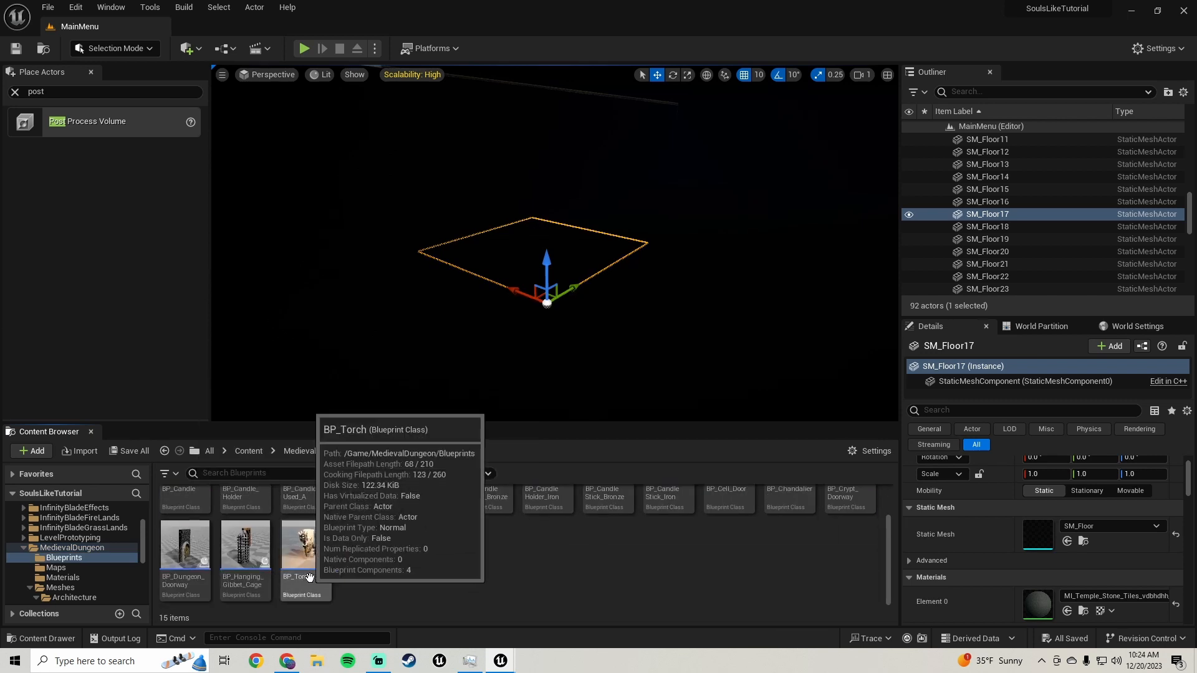
pyautogui.moveTo(319, 557); pyautogui.dragTo(401, 281)
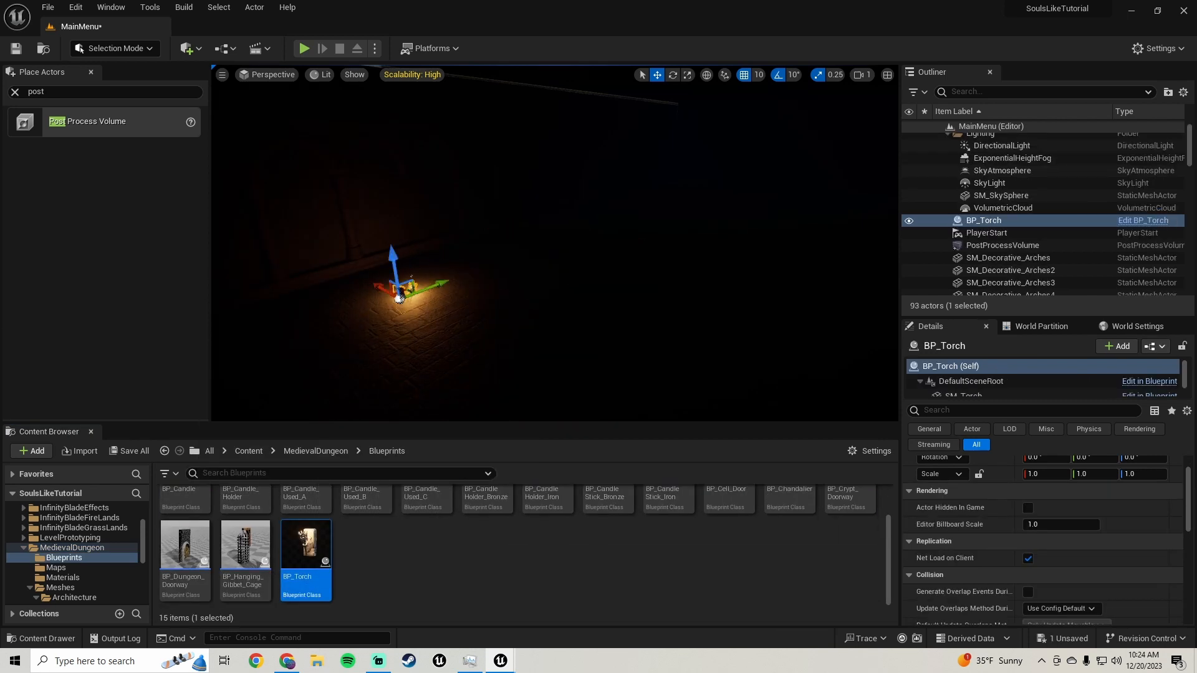
pyautogui.press('f')
pyautogui.moveTo(401, 280); pyautogui.dragTo(325, 281, button='right')
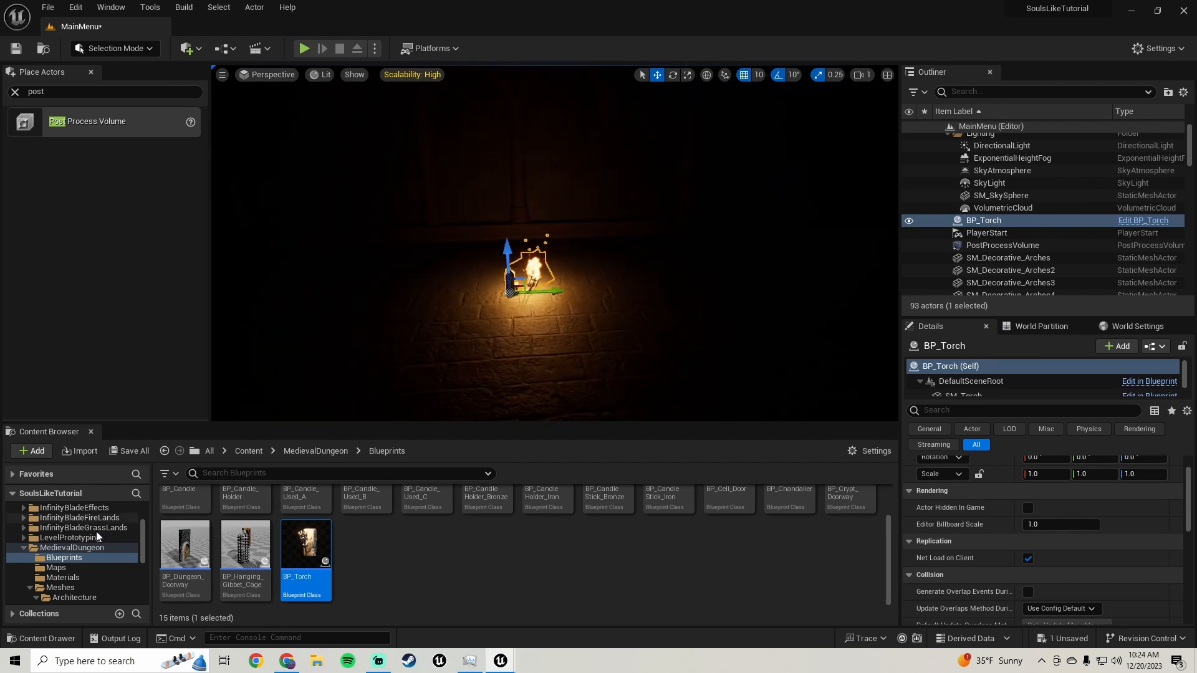
pyautogui.scroll(1, 86, 530)
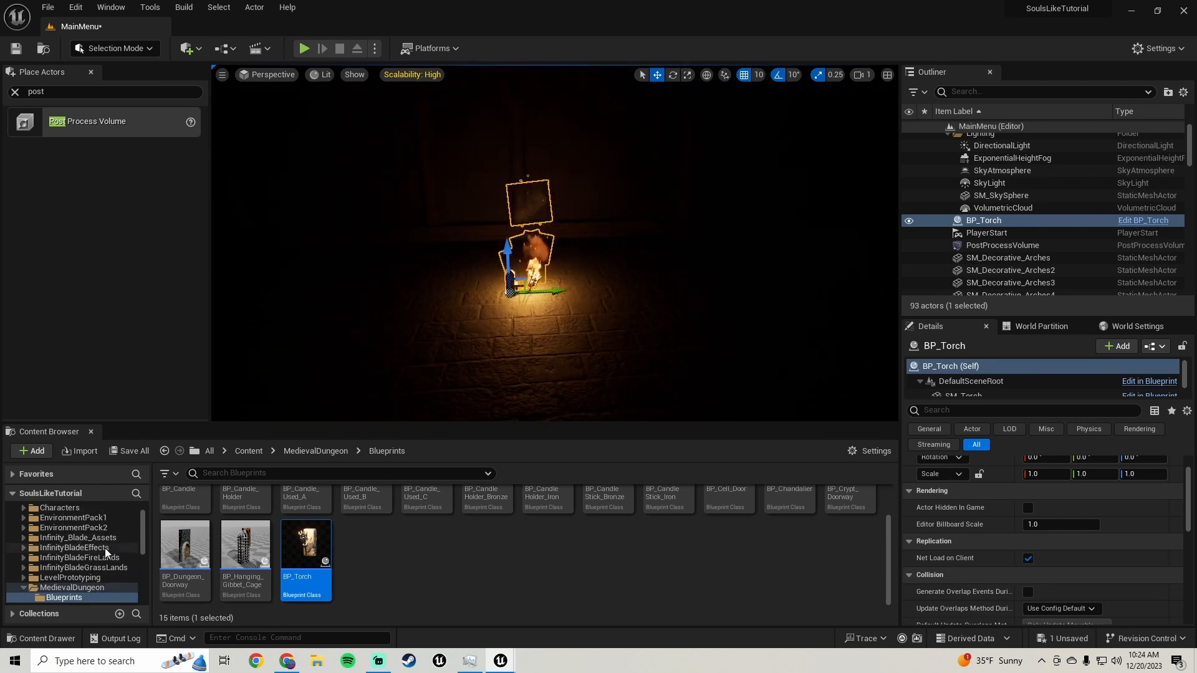
# - Enable Nanite support on the SM_Decorative_Arches mesh used by the wall, apply the change and save the mesh
pyautogui.press('w')
pyautogui.moveTo(481, 320)
pyautogui.mouseDown(button='right')
pyautogui.moveTo(443, 319)
pyautogui.moveTo(462, 343)
pyautogui.moveTo(481, 320)
pyautogui.moveTo(573, 281)
pyautogui.moveTo(482, 320)
pyautogui.mouseUp(button='right')
pyautogui.press('a')
pyautogui.press('s')
pyautogui.click(482, 321)
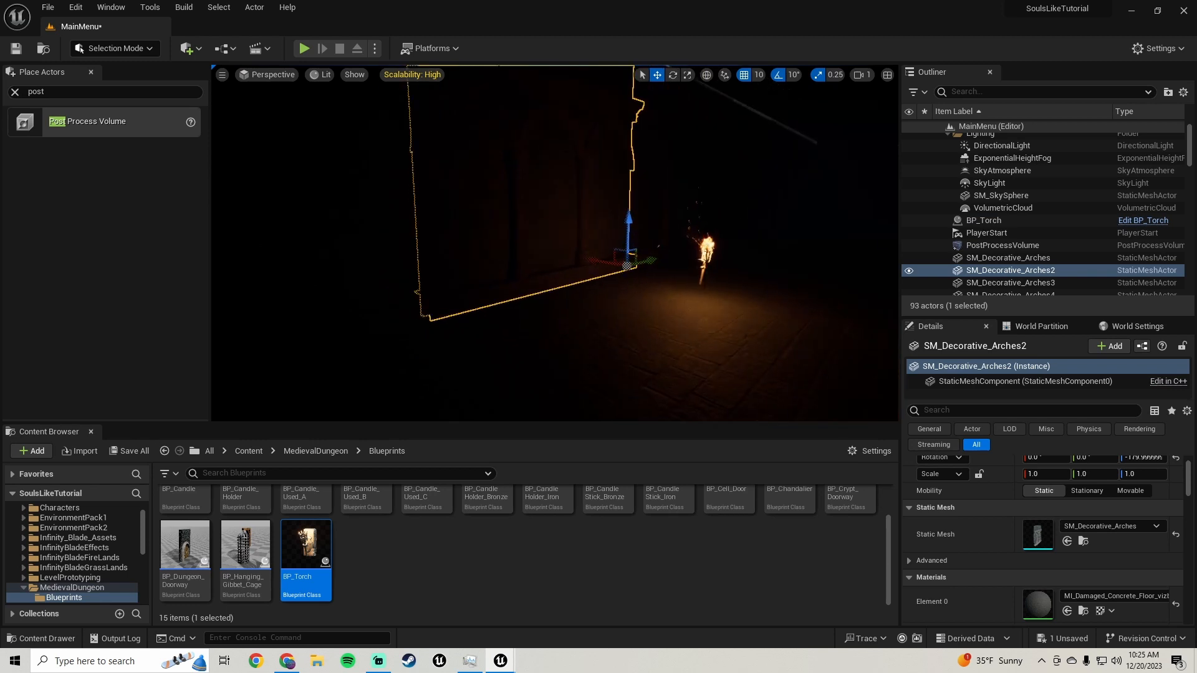
pyautogui.doubleClick(1038, 532)
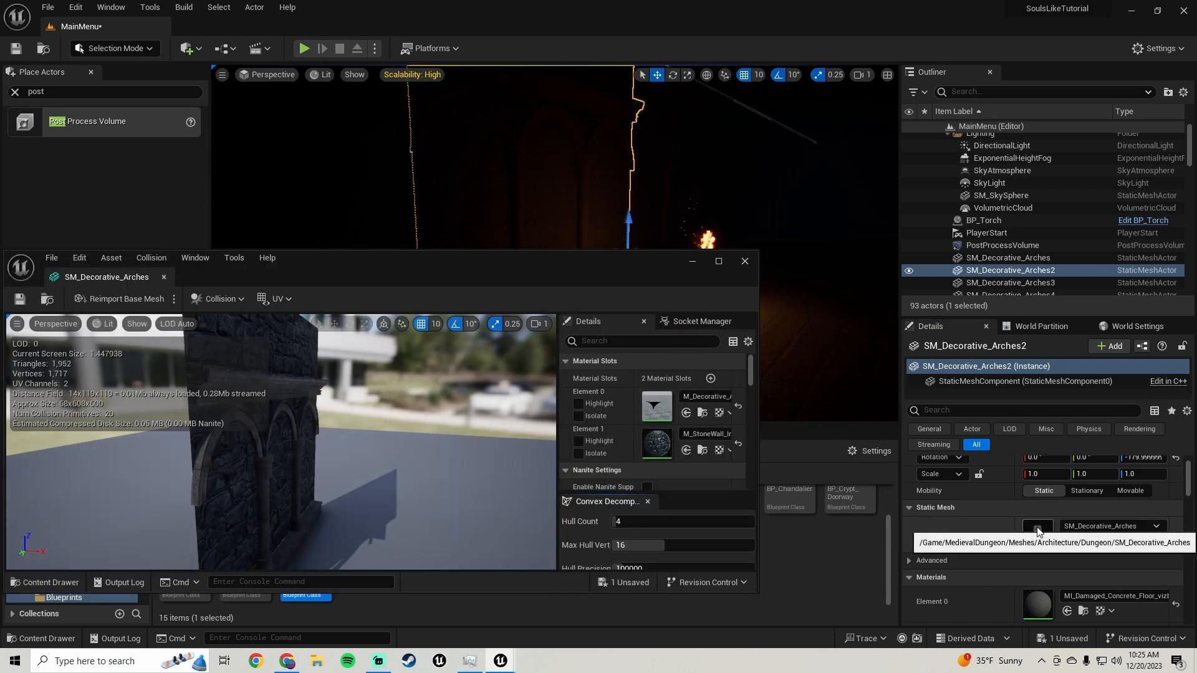
pyautogui.scroll(-1, 619, 394)
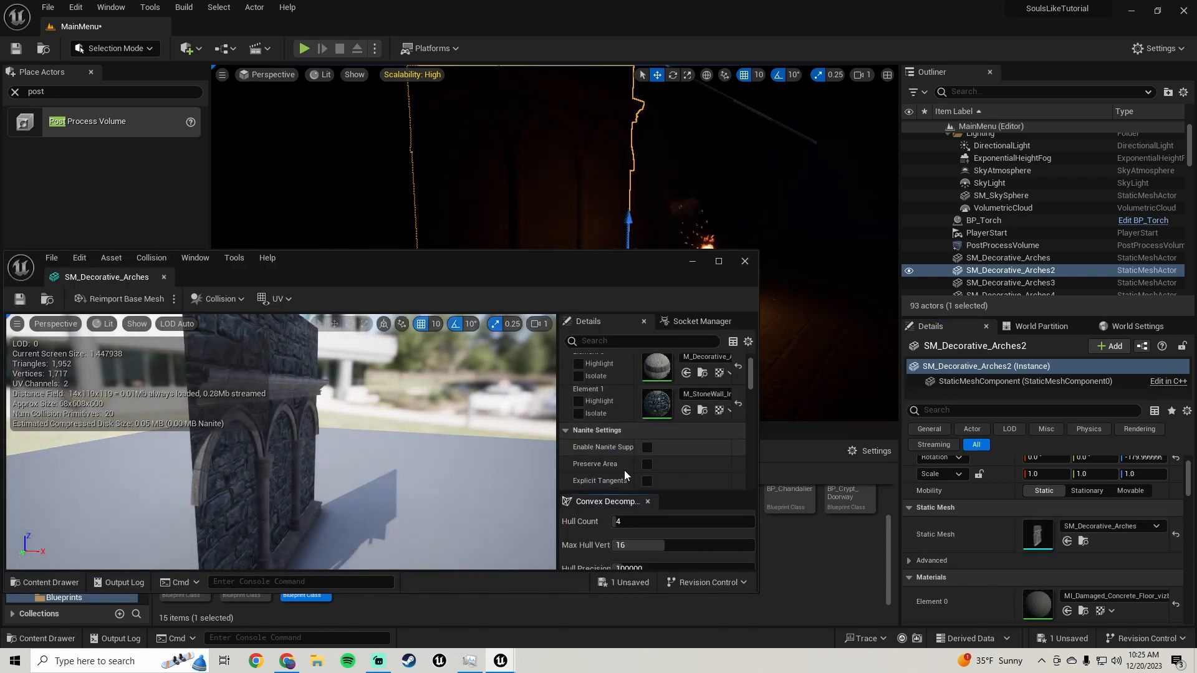
pyautogui.scroll(-5, 605, 428)
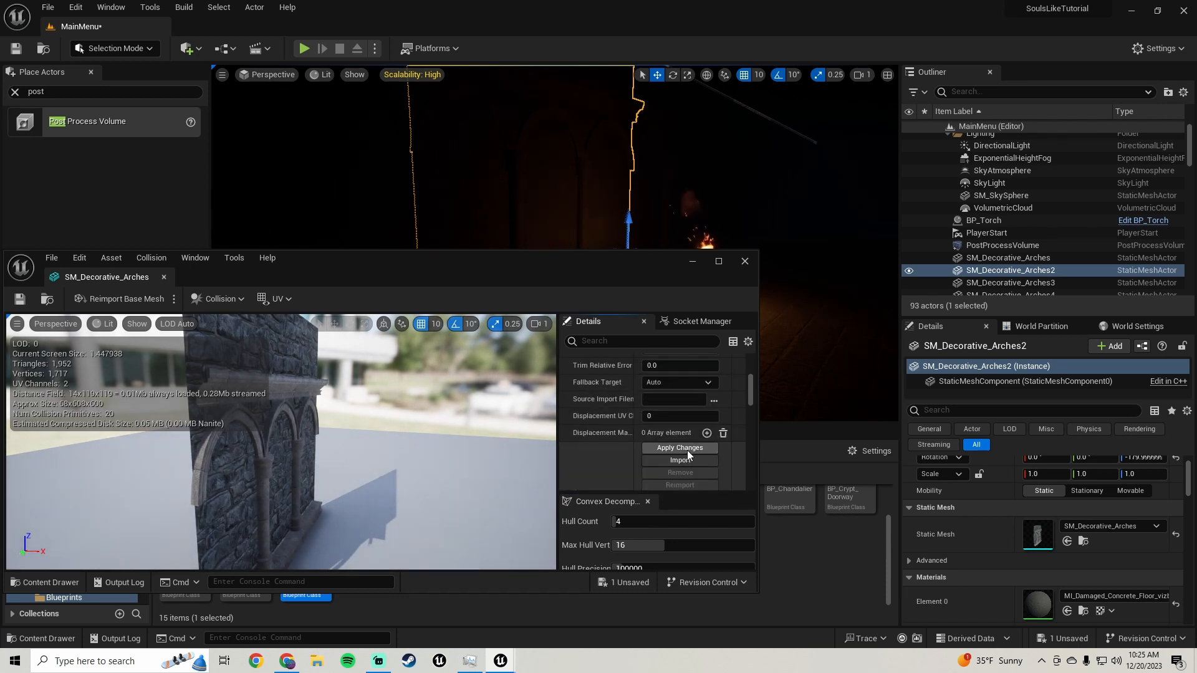
pyautogui.click(686, 449)
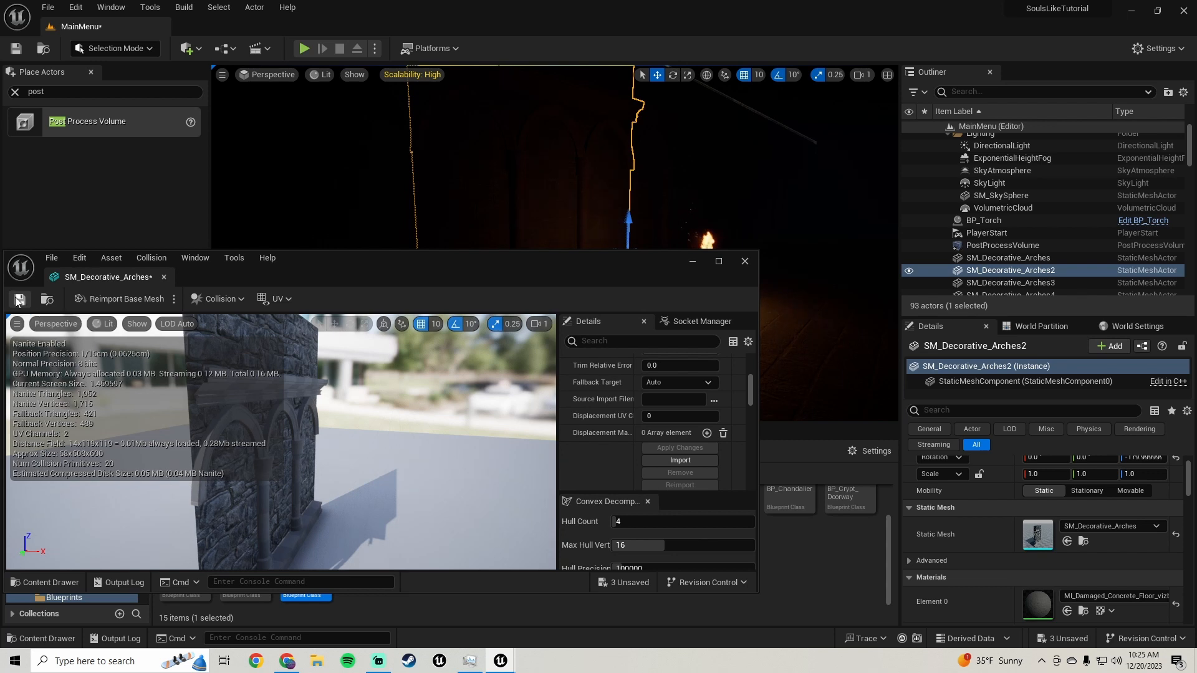
pyautogui.click(743, 262)
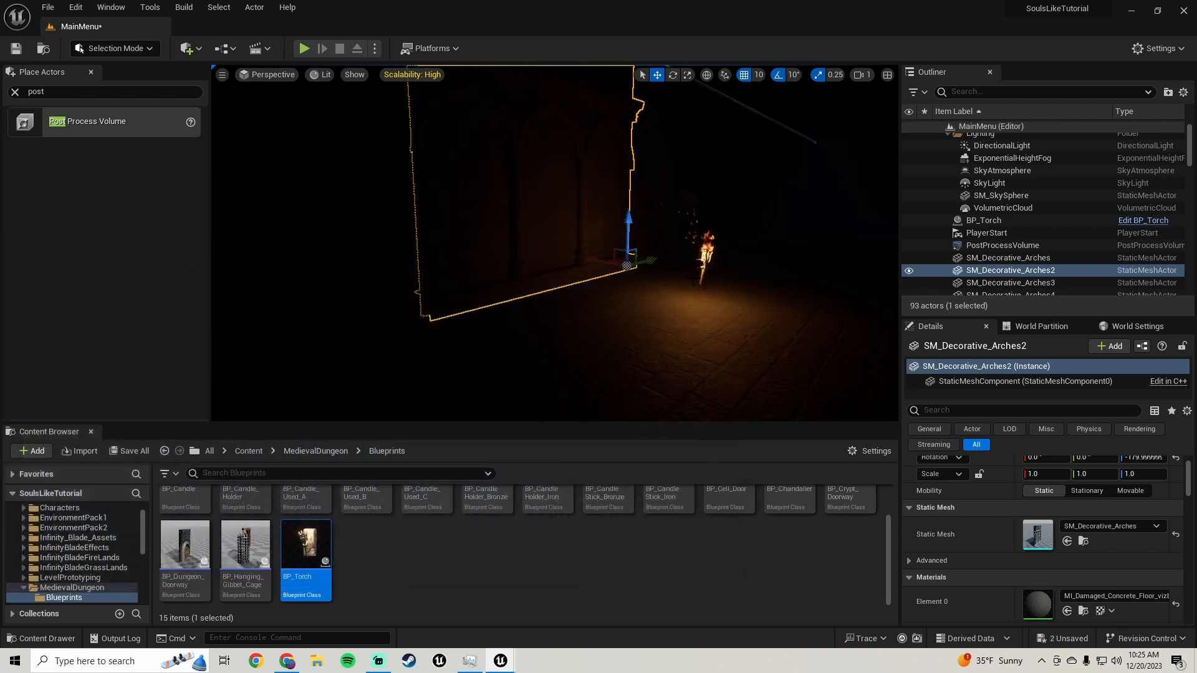
# - Rotate the BP_Torch 90 degrees about its vertical axis so its back plate faces the arch wall
pyautogui.press('w')
pyautogui.moveTo(742, 265); pyautogui.dragTo(791, 272, button='right')
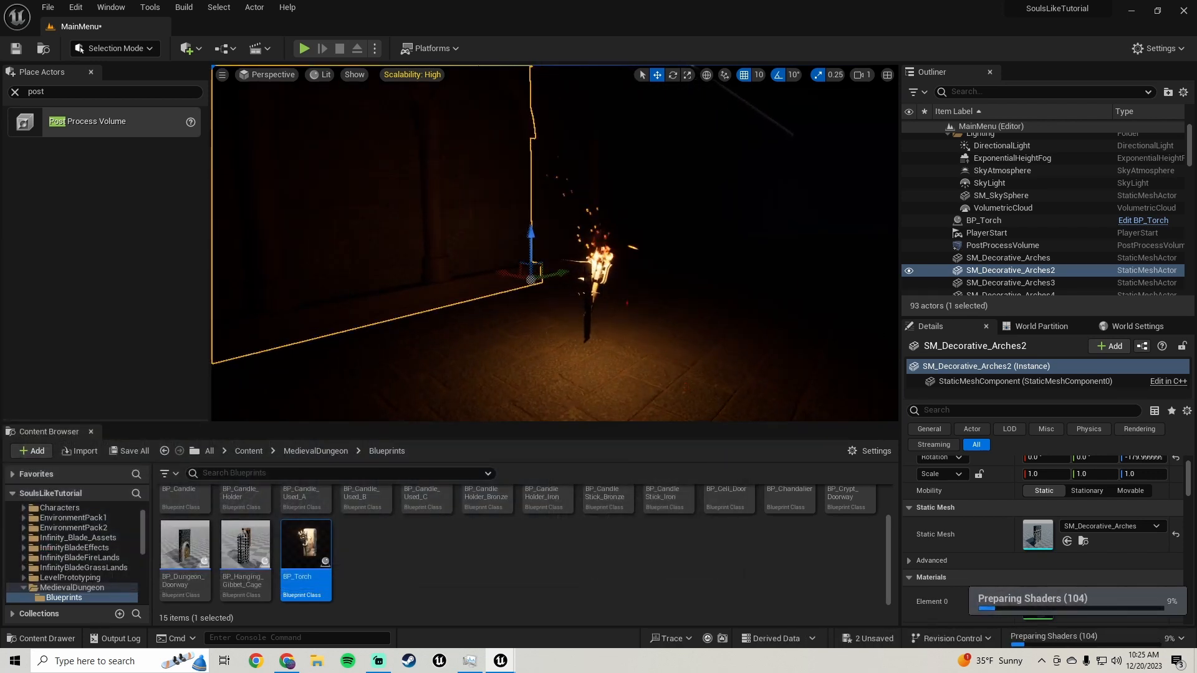
pyautogui.click(595, 262)
pyautogui.press('f')
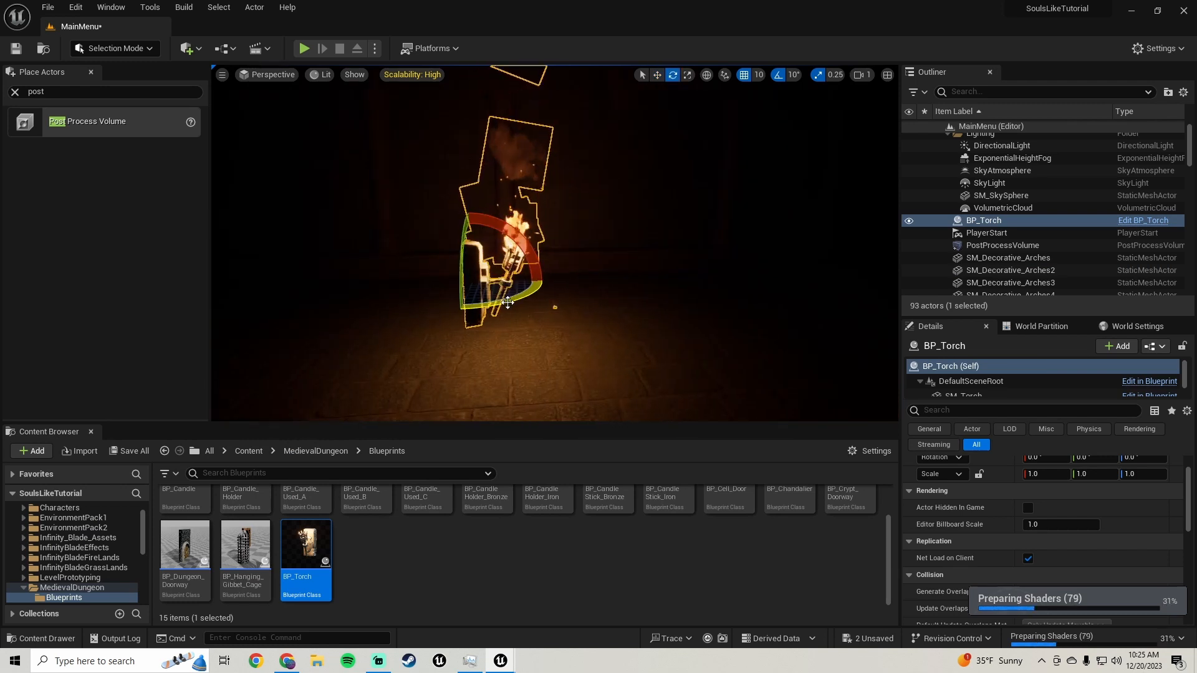
pyautogui.press('e')
pyautogui.moveTo(544, 282); pyautogui.dragTo(549, 312)
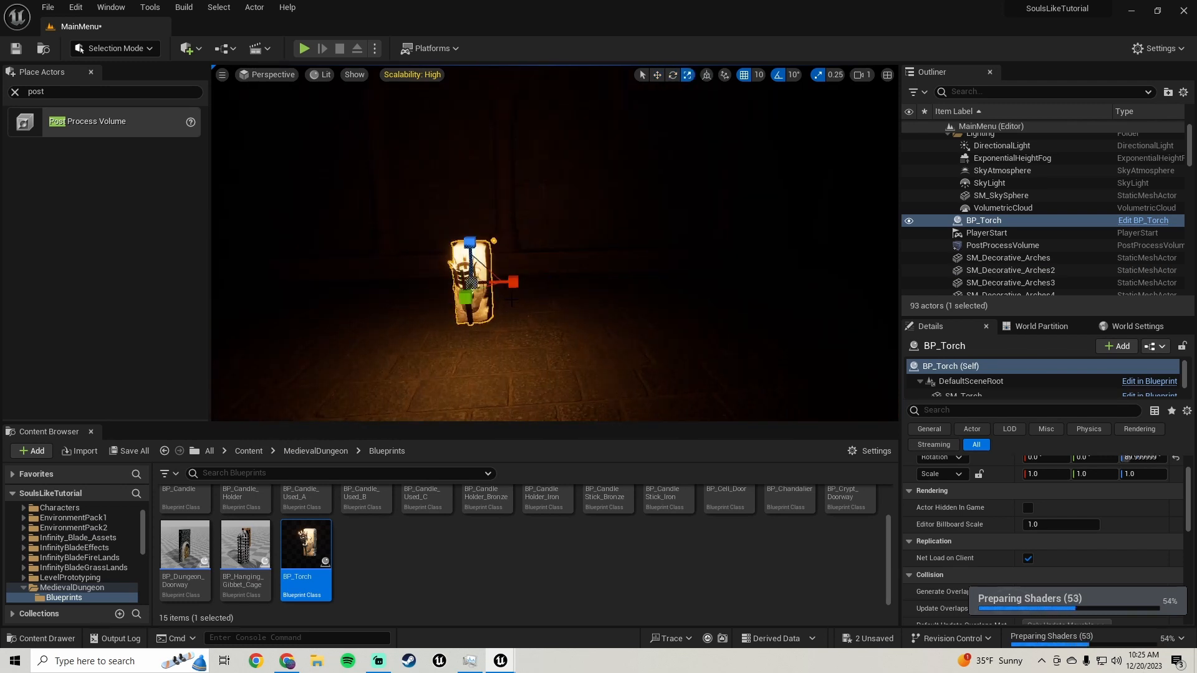
# - Move the torch from the open floor over to the arch wall and raise it off the ground
pyautogui.press('w')
pyautogui.moveTo(511, 299); pyautogui.dragTo(617, 286, button='right')
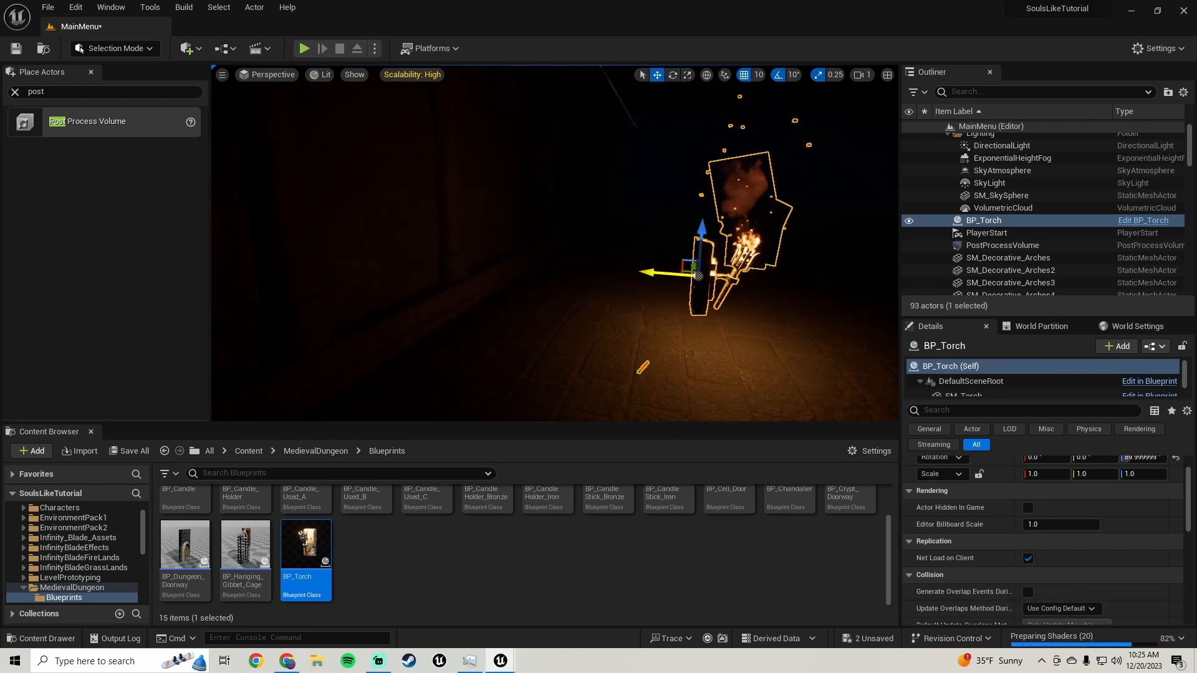
pyautogui.moveTo(652, 272); pyautogui.dragTo(406, 256)
pyautogui.moveTo(407, 256); pyautogui.dragTo(349, 271, button='right')
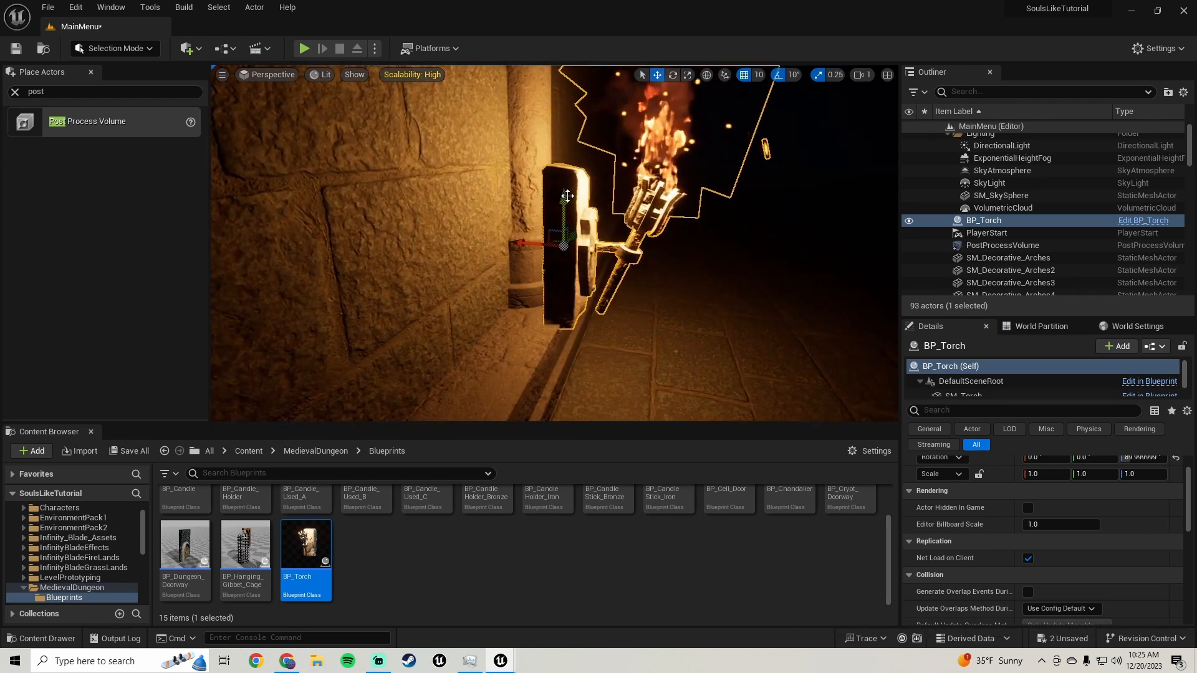
pyautogui.moveTo(568, 196); pyautogui.dragTo(566, 87)
pyautogui.moveTo(566, 87); pyautogui.dragTo(430, 93, button='right')
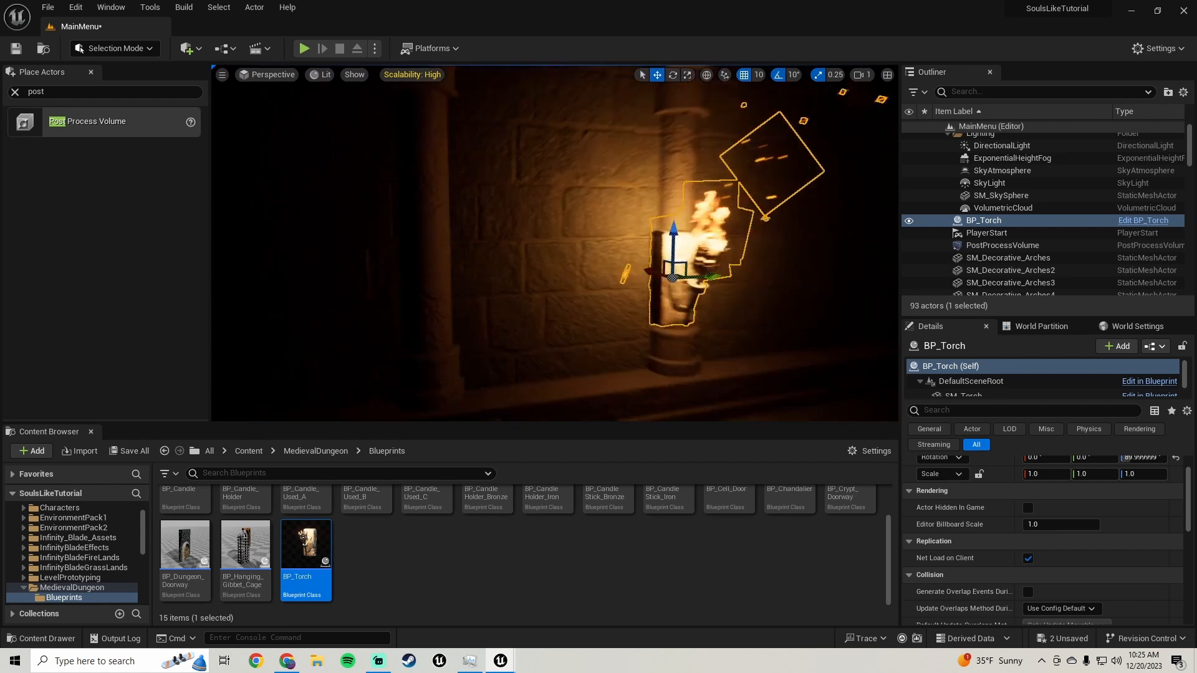
# - Shift the torch sideways between the two columns of the arch and set its back plate flush against the stone wall
pyautogui.moveTo(564, 206); pyautogui.dragTo(593, 201, button='right')
pyautogui.moveTo(583, 269); pyautogui.dragTo(465, 272)
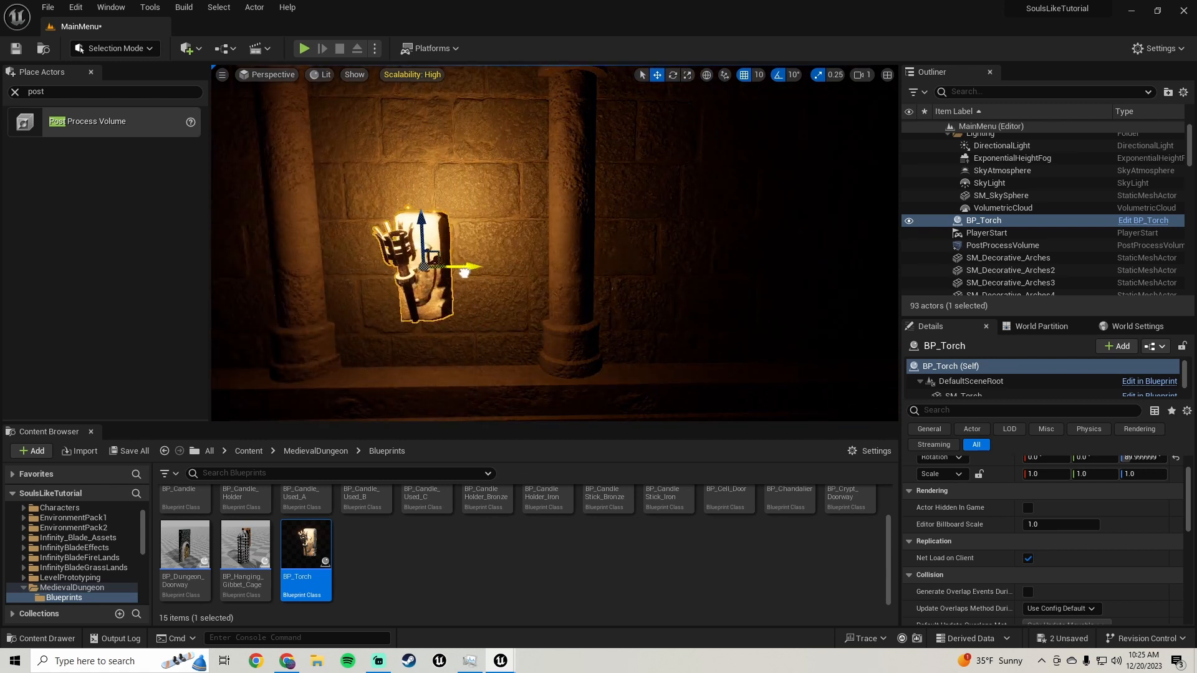
pyautogui.moveTo(465, 273); pyautogui.dragTo(618, 265, button='right')
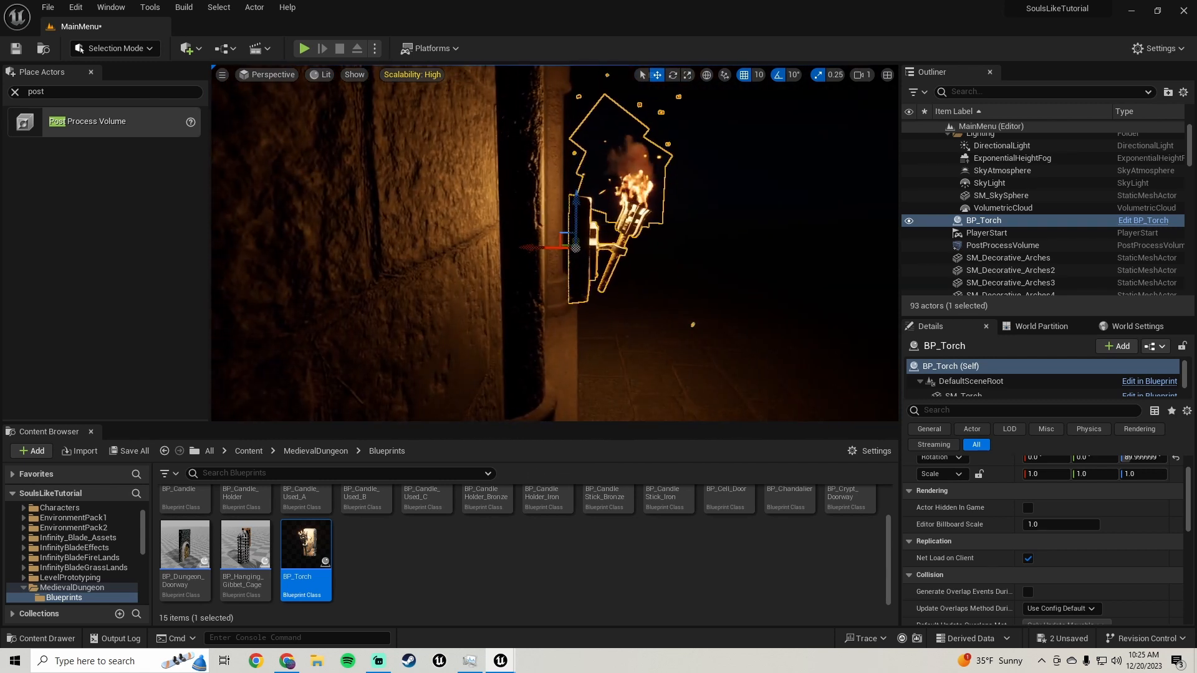
pyautogui.moveTo(497, 227)
pyautogui.mouseDown(button='right')
pyautogui.moveTo(530, 219)
pyautogui.moveTo(515, 218)
pyautogui.mouseUp(button='right')
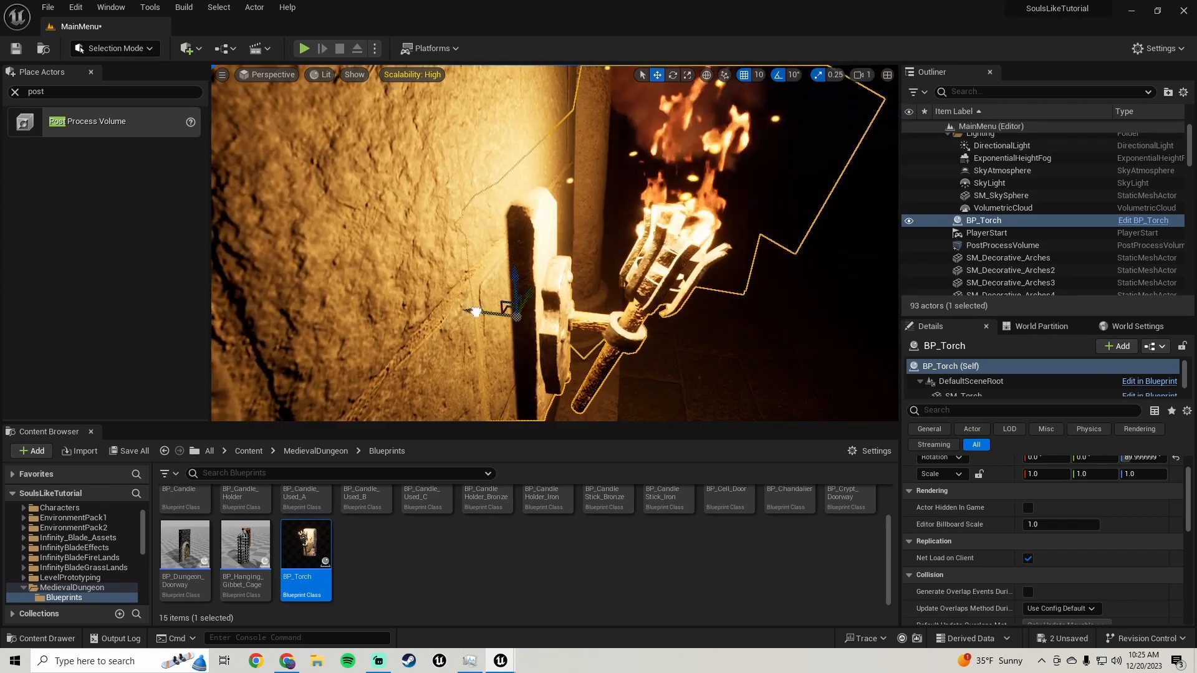
pyautogui.moveTo(477, 310); pyautogui.dragTo(500, 313)
pyautogui.moveTo(500, 313)
pyautogui.mouseDown(button='right')
pyautogui.moveTo(424, 314)
pyautogui.moveTo(497, 306)
pyautogui.mouseUp(button='right')
pyautogui.press('s')
pyautogui.moveTo(523, 216); pyautogui.dragTo(502, 249, button='right')
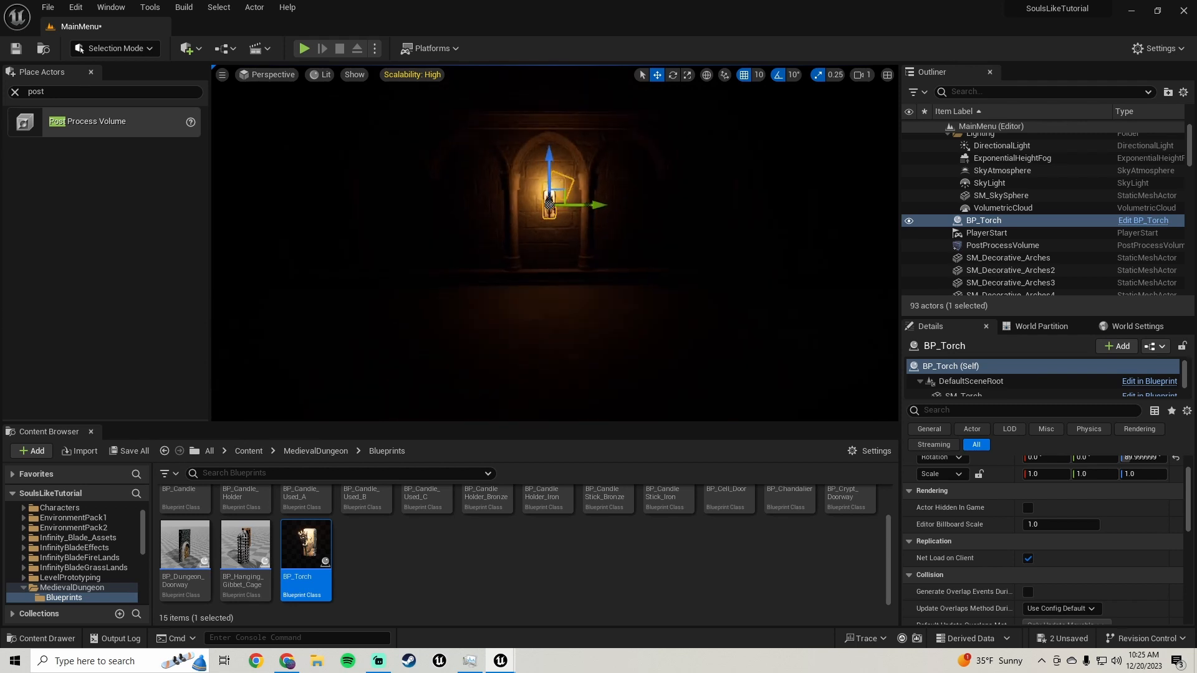
# - Hide the torch, undo the hiding, and inspect its mounting on the arch wall up close
pyautogui.press('h')
pyautogui.hotkey('ctrl', 'z')
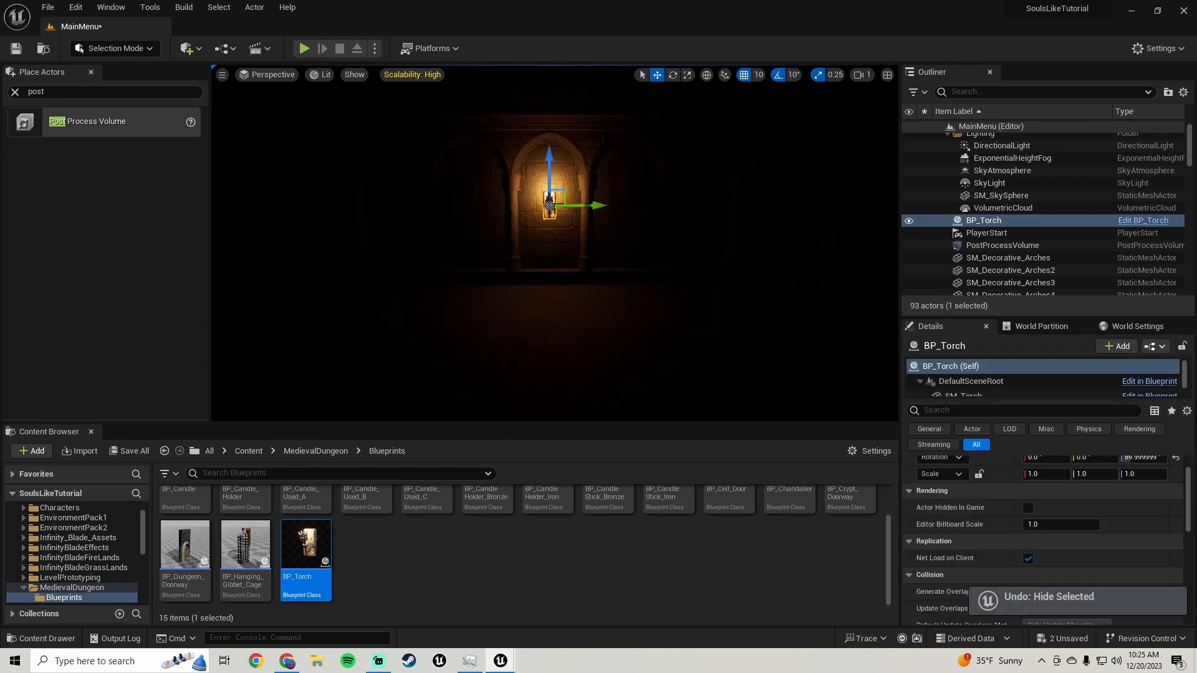
pyautogui.press('w')
pyautogui.moveTo(522, 247); pyautogui.dragTo(522, 217, button='right')
pyautogui.press('s')
pyautogui.press('a')
pyautogui.press('w')
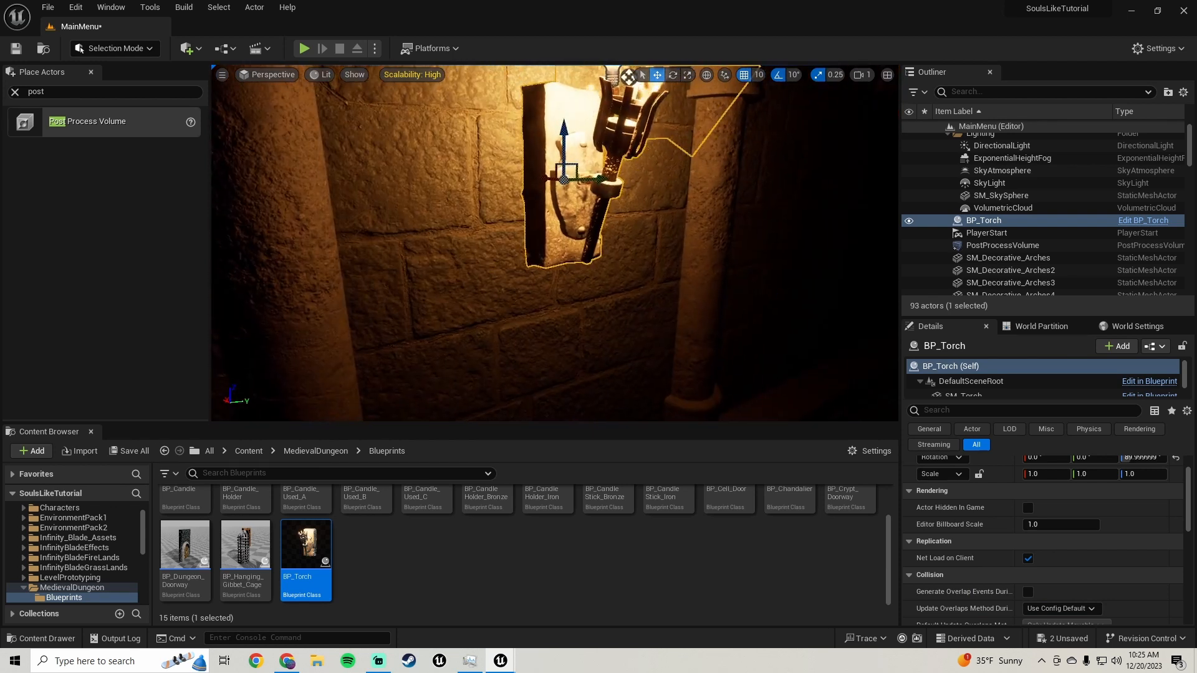
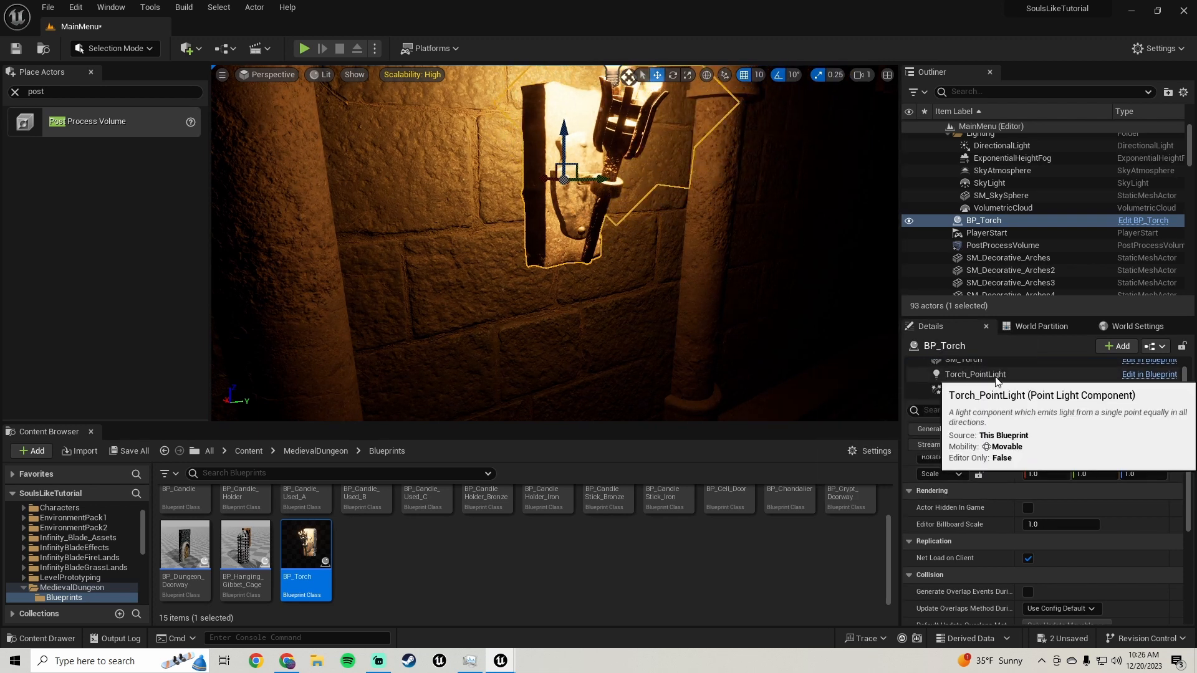
# - Open the SM_Torch static mesh used by the placed torch for editing
pyautogui.scroll(-1, 995, 377)
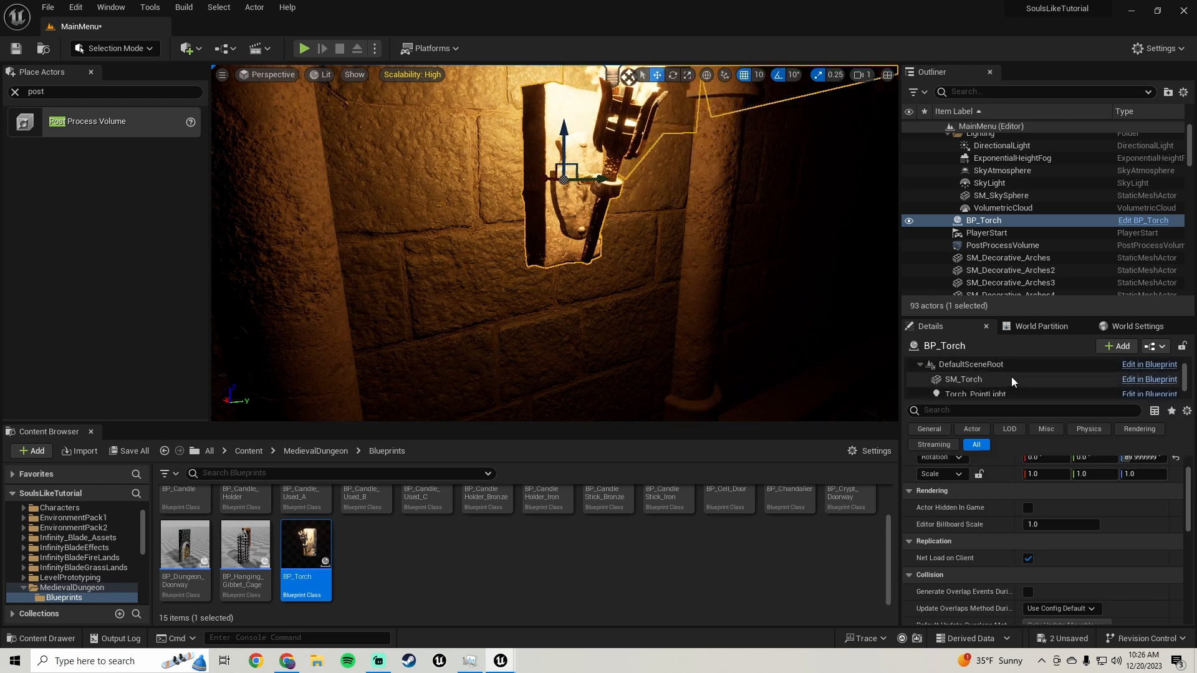
pyautogui.click(966, 380)
pyautogui.scroll(-3, 960, 540)
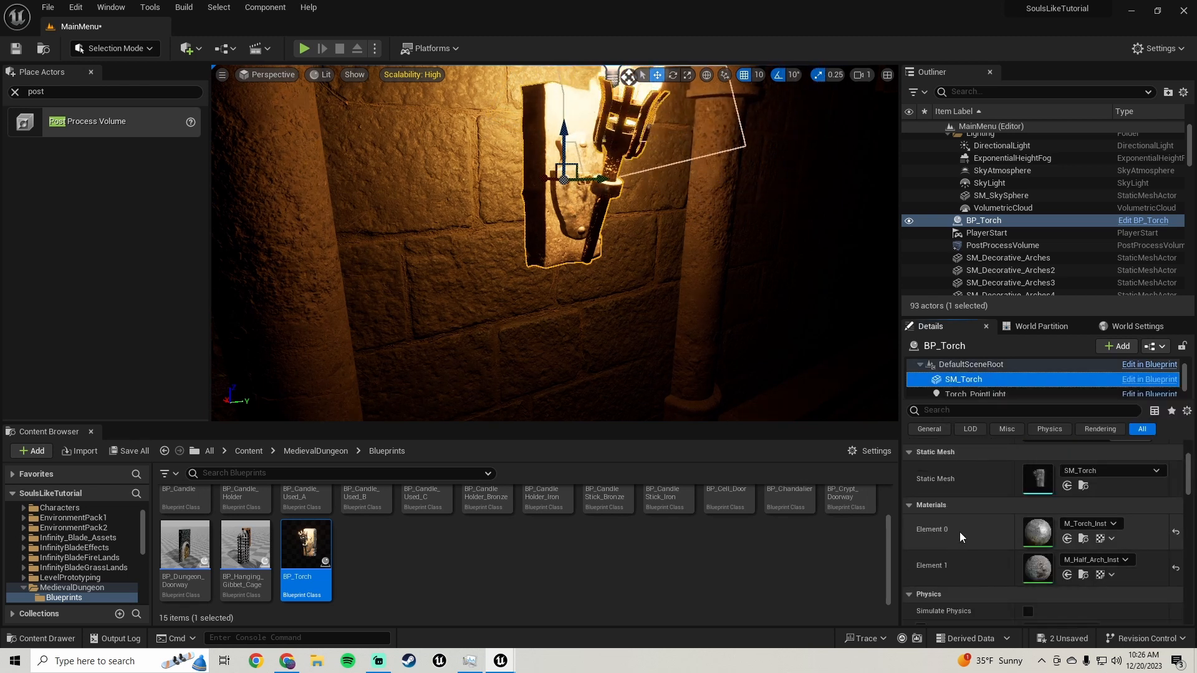
pyautogui.doubleClick(1039, 475)
pyautogui.doubleClick(1038, 474)
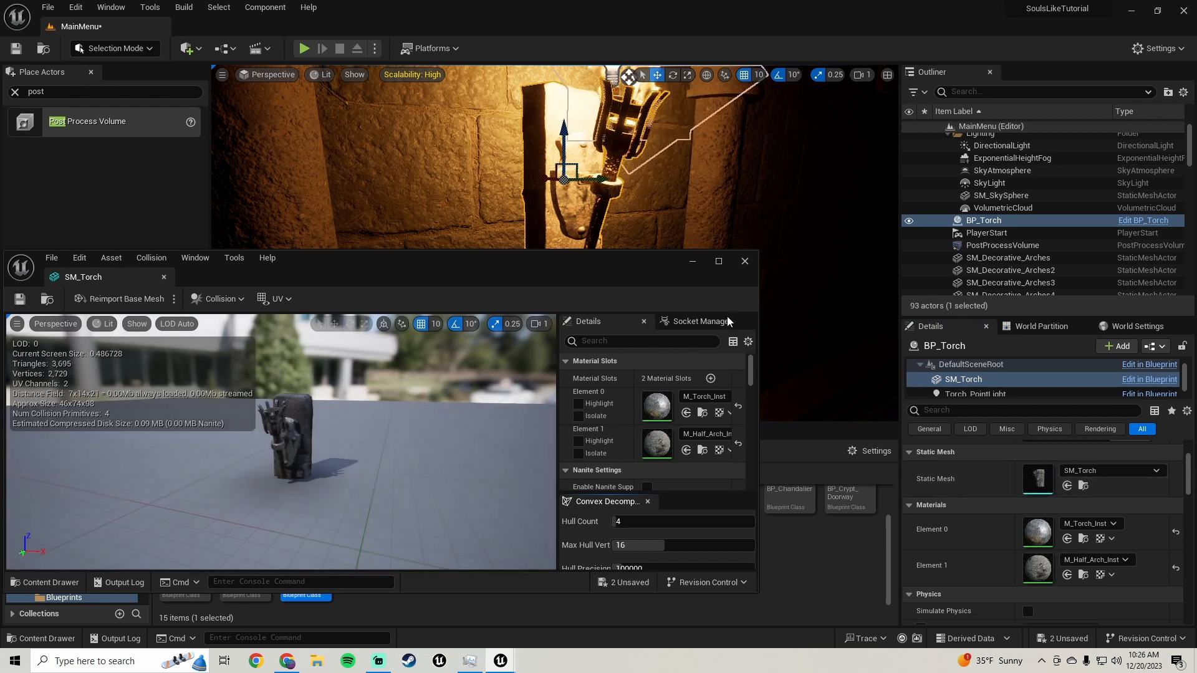
# - Enable Nanite support on the SM_Torch mesh and apply the changes
pyautogui.moveTo(437, 252); pyautogui.dragTo(497, 243)
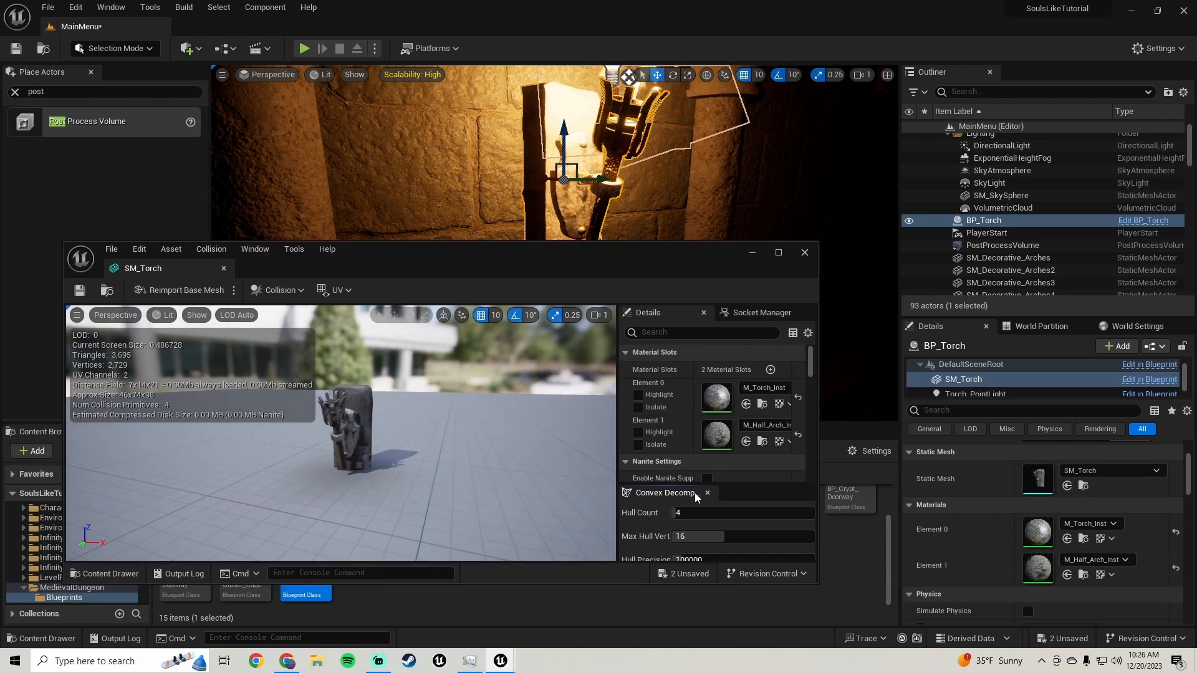
pyautogui.scroll(-3, 686, 424)
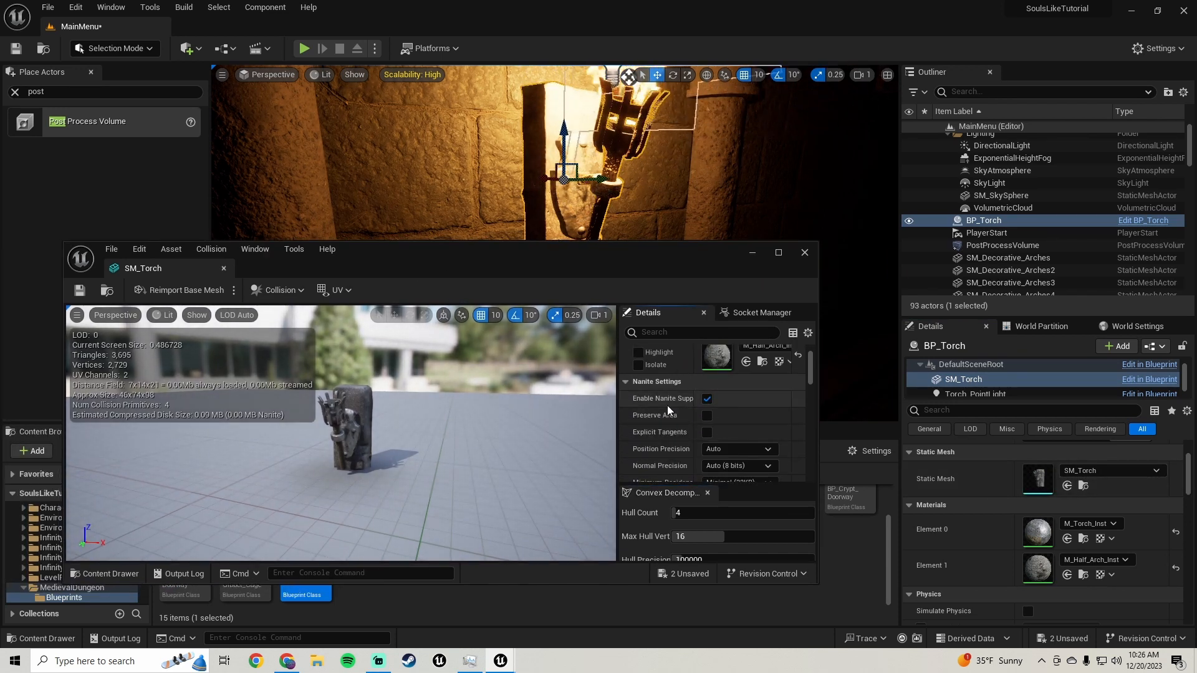
pyautogui.scroll(-5, 673, 414)
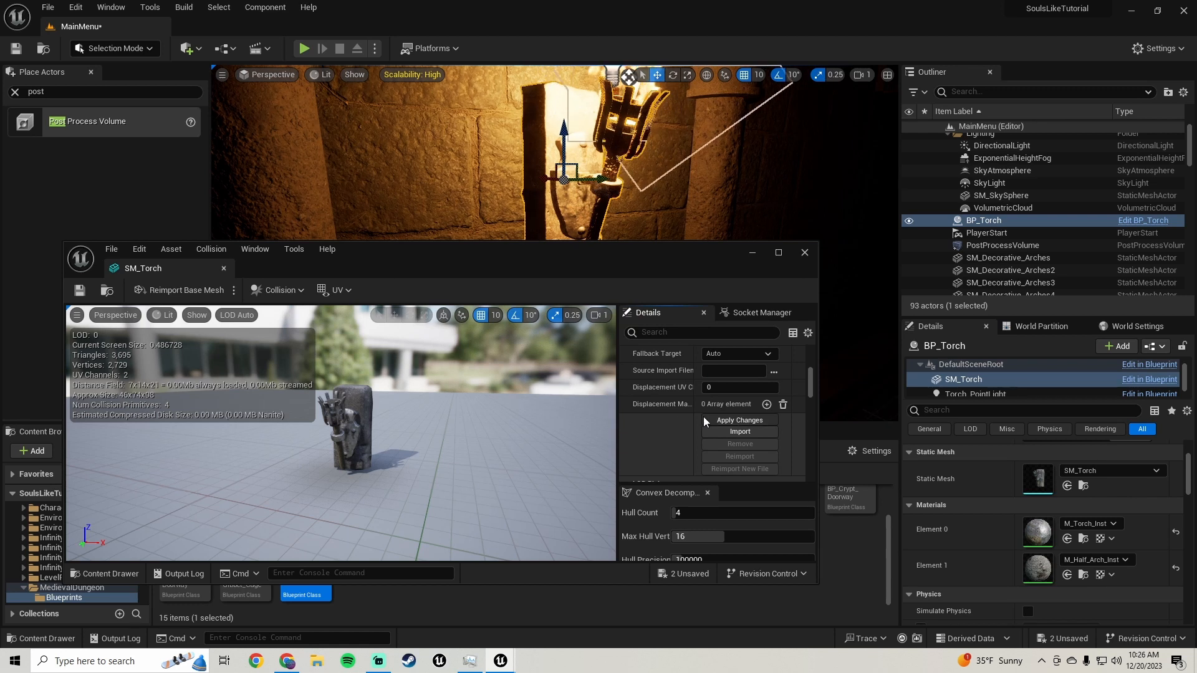
pyautogui.click(739, 420)
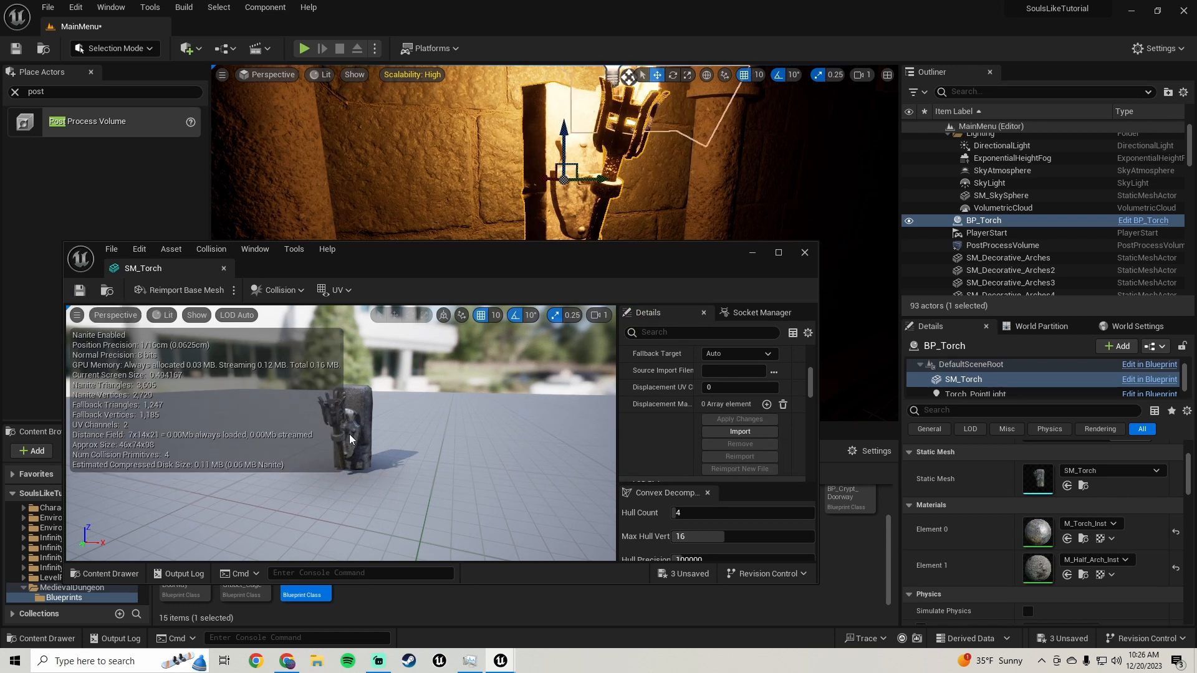
pyautogui.scroll(5, 359, 408)
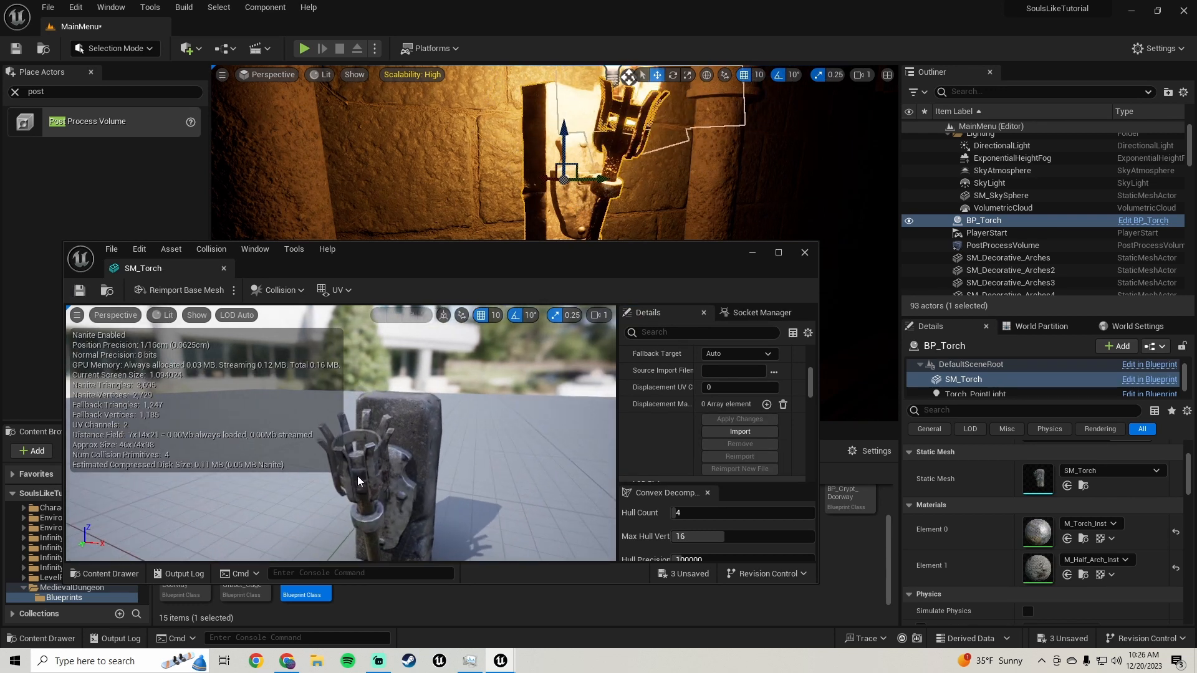
pyautogui.scroll(-4, 399, 449)
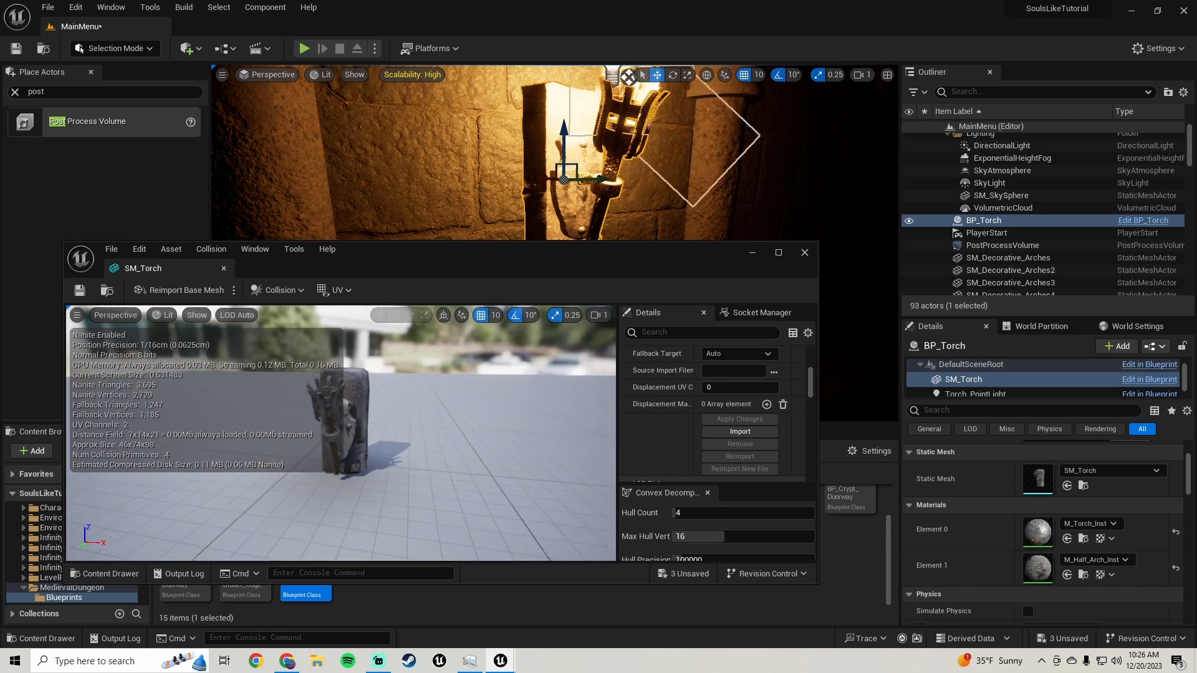
# - Locate the Damaged_Concrete_Floor material instance used on SM_Decorative_Arches2 and assign it to SM_Torch's Element 1 material slot
pyautogui.moveTo(515, 254); pyautogui.dragTo(632, 277)
pyautogui.click(1010, 270)
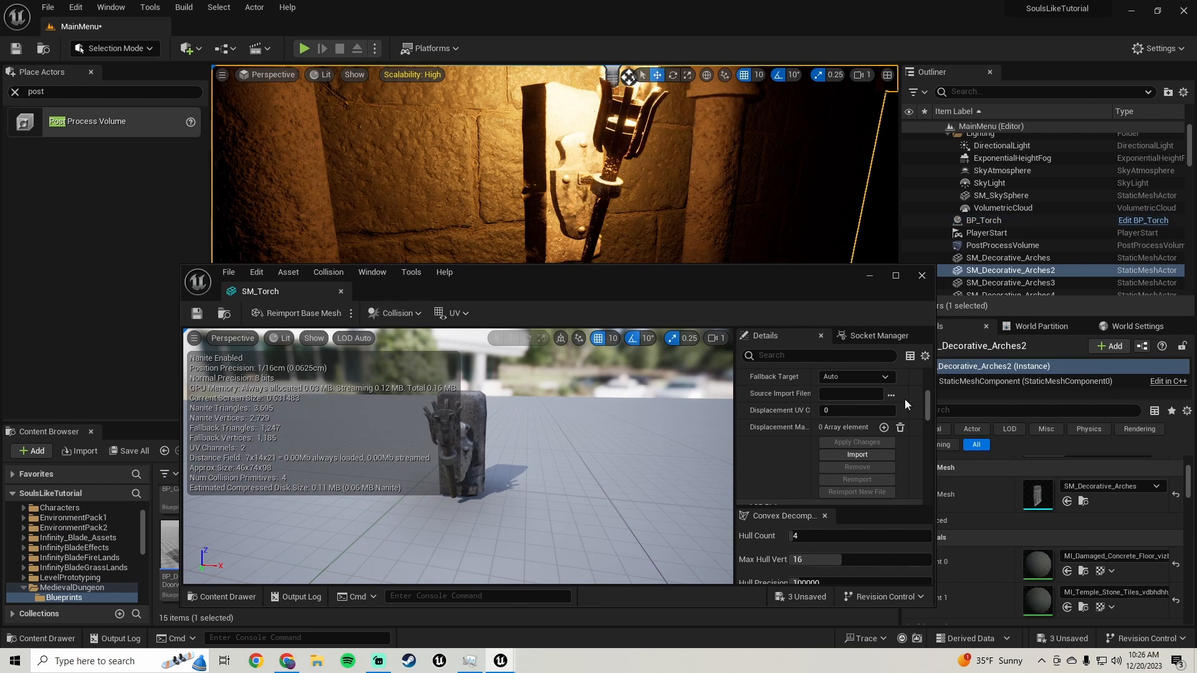
pyautogui.click(1088, 572)
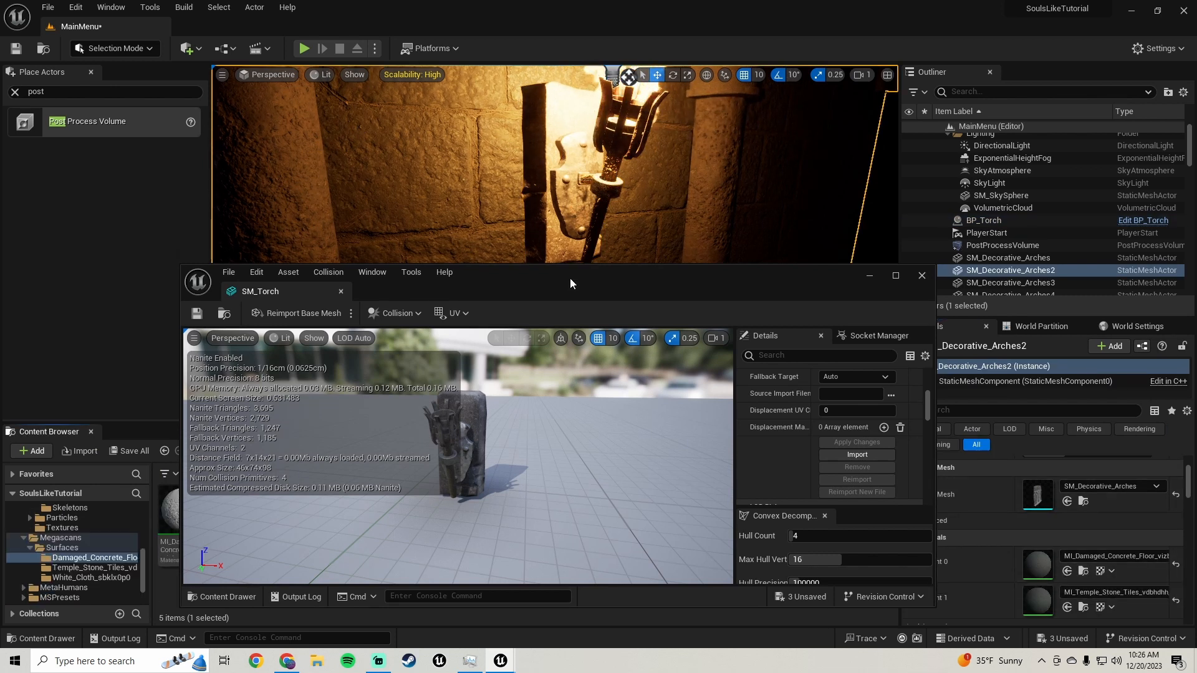
pyautogui.moveTo(570, 279); pyautogui.dragTo(481, 167)
pyautogui.scroll(5, 698, 338)
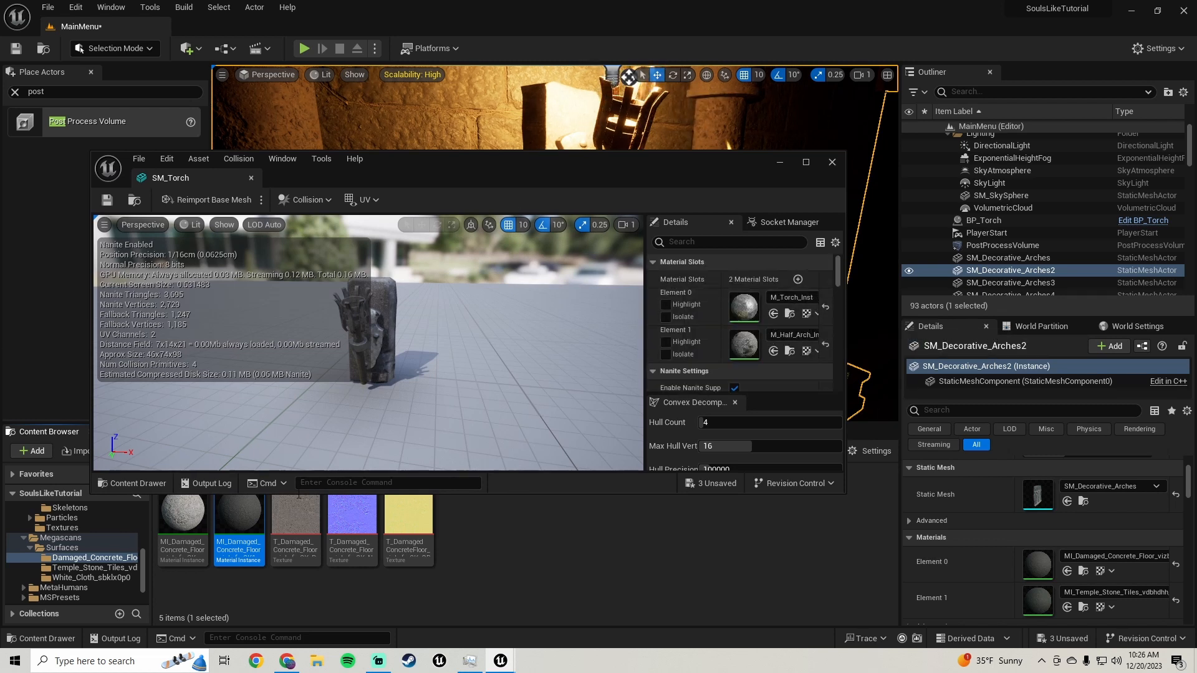
pyautogui.moveTo(239, 516); pyautogui.dragTo(746, 343)
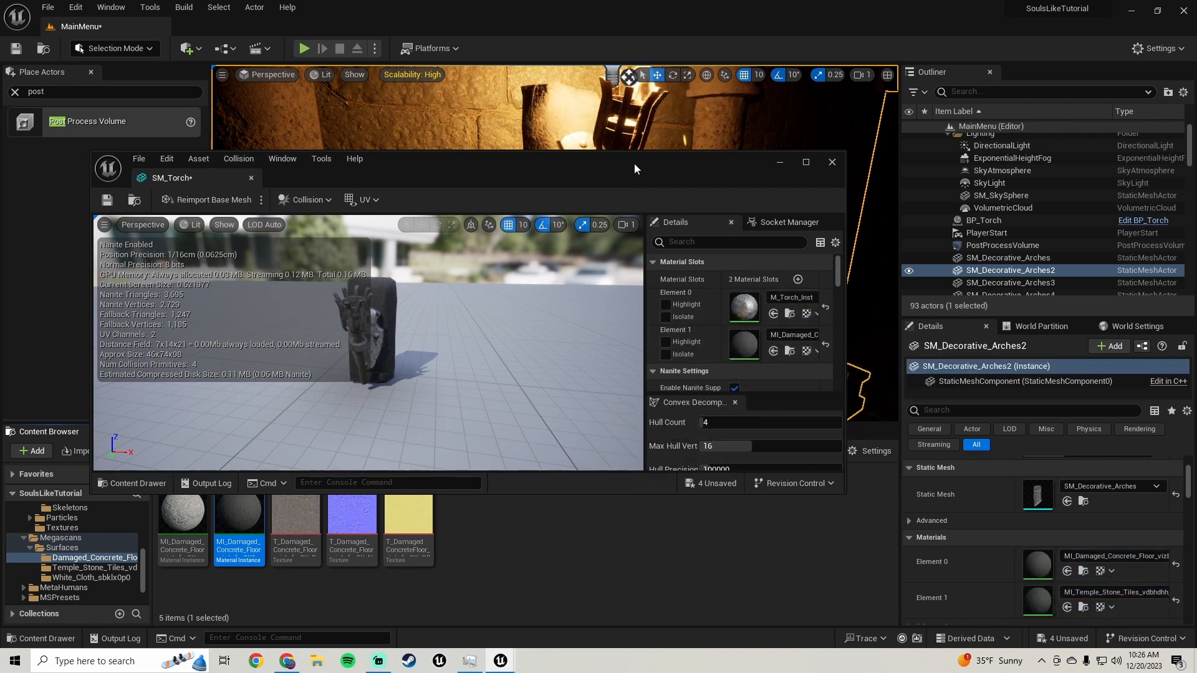
# - Examine the torch's new backing material on the arch wall, both up close and from a distance
pyautogui.moveTo(635, 168); pyautogui.dragTo(627, 391)
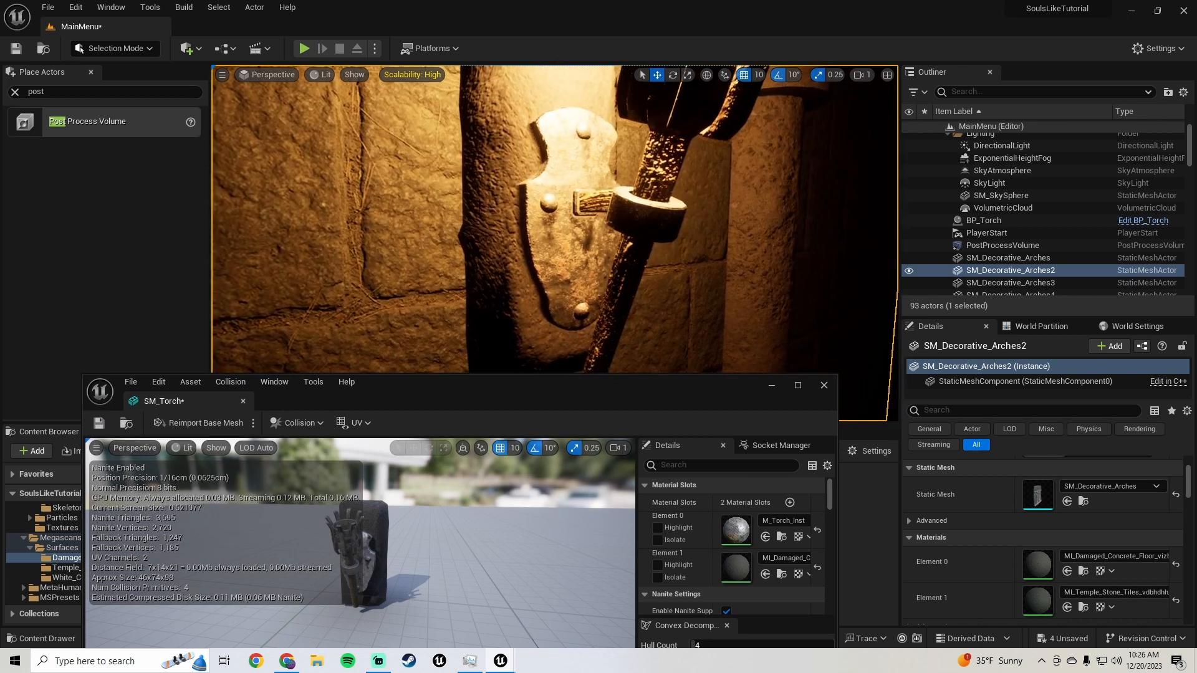
pyautogui.press('s')
pyautogui.moveTo(532, 245)
pyautogui.mouseDown(button='right')
pyautogui.moveTo(515, 245)
pyautogui.moveTo(544, 229)
pyautogui.mouseUp(button='right')
pyautogui.press('g')
pyautogui.press('g')
pyautogui.press('g')
pyautogui.press('s')
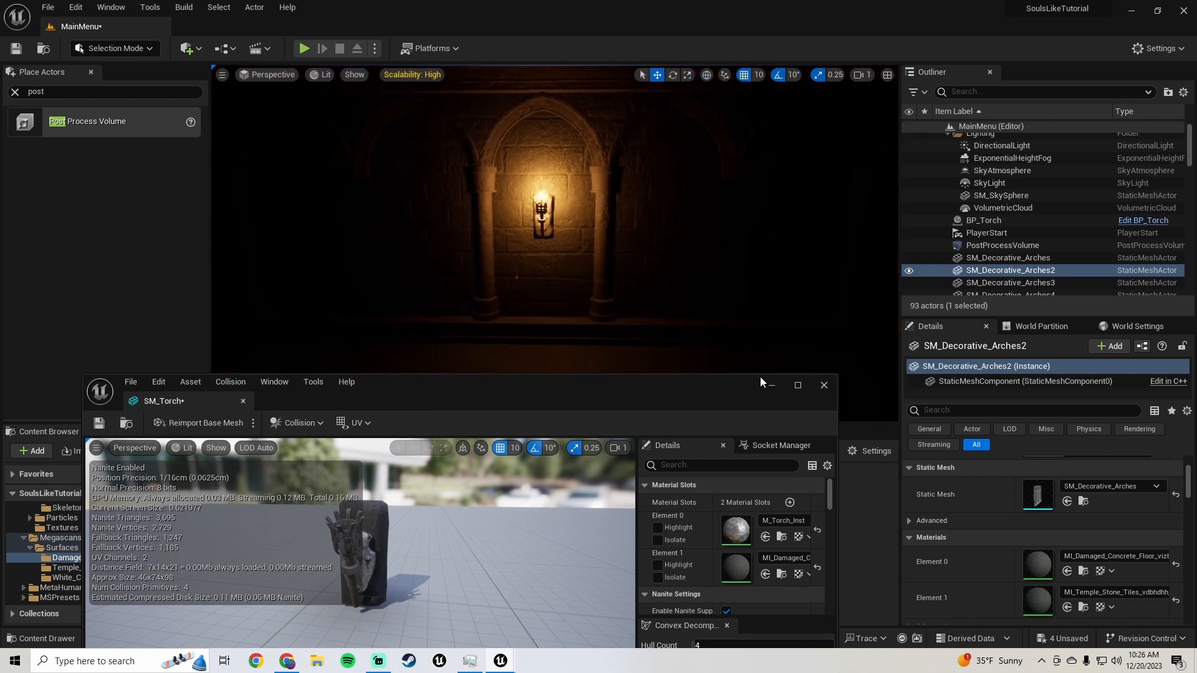
# - Close the SM_Torch mesh editor and save all unsaved content
pyautogui.click(824, 390)
pyautogui.click(129, 451)
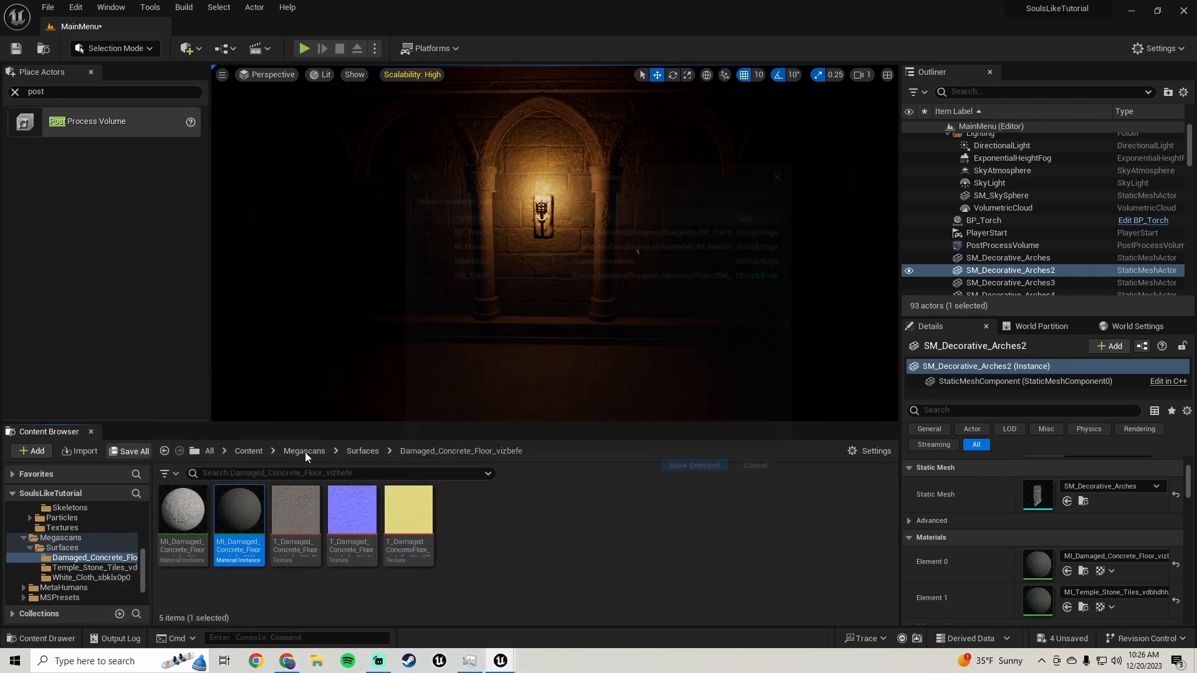
pyautogui.click(697, 472)
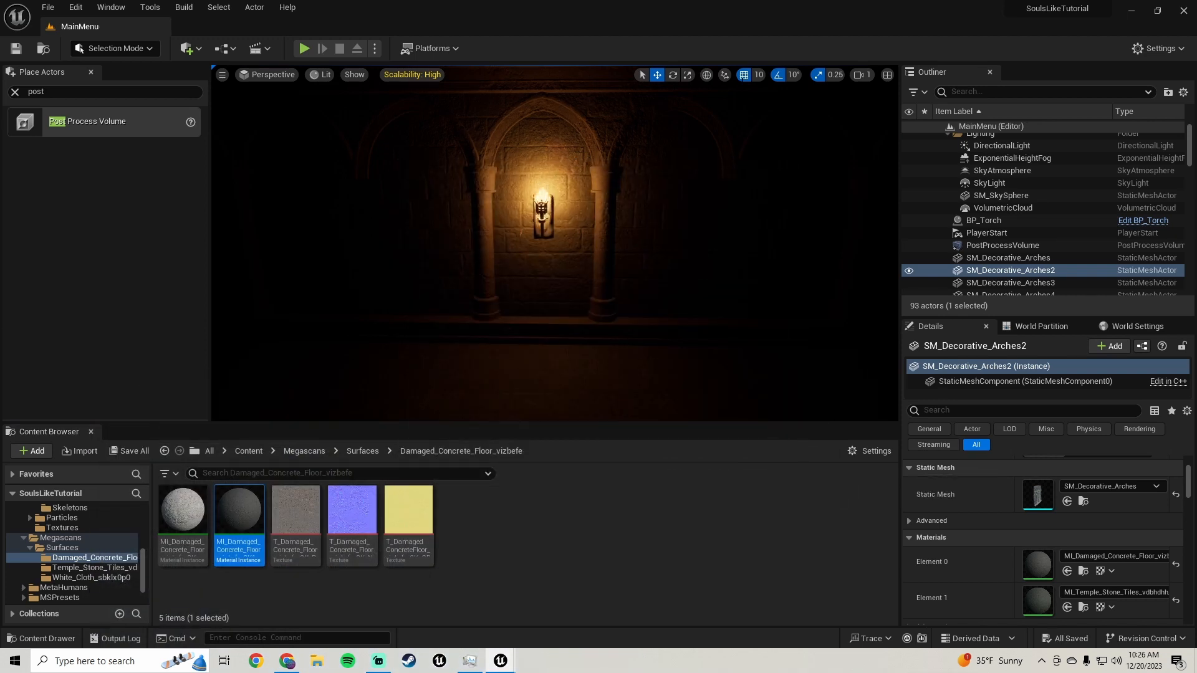
# - Set the position grid snap to 50 and duplicate the torch along the wall into the next two arch bays
pyautogui.click(759, 75)
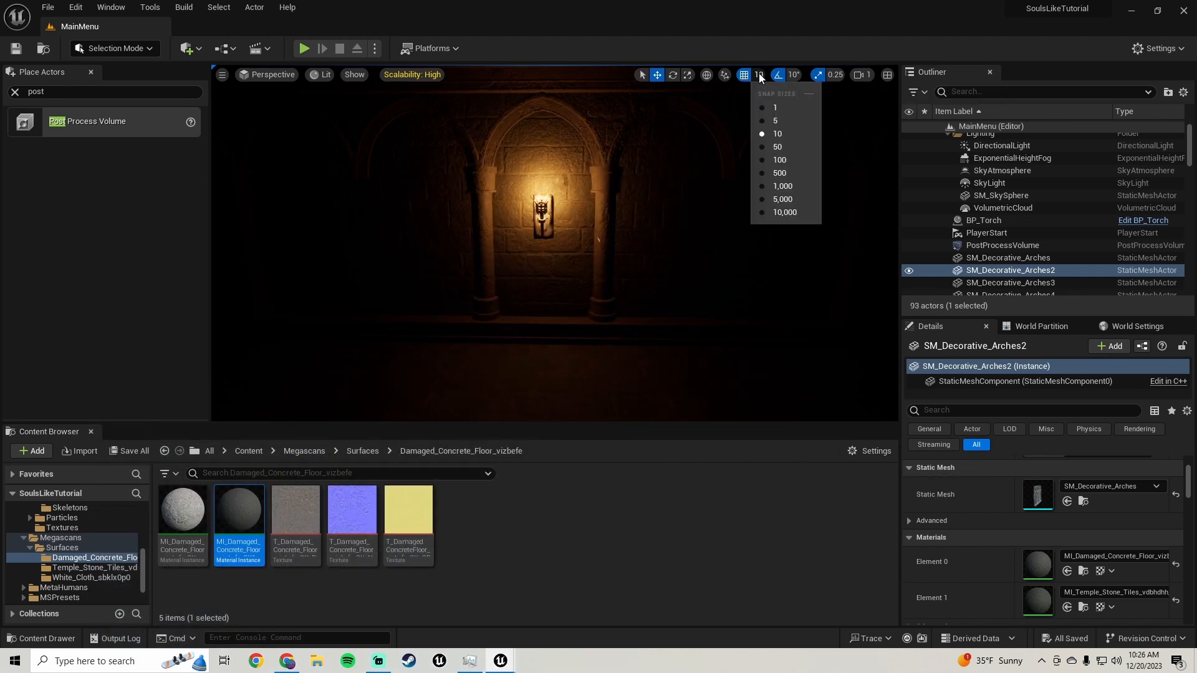
pyautogui.click(776, 147)
pyautogui.click(549, 212)
pyautogui.moveTo(549, 211); pyautogui.dragTo(459, 198, button='right')
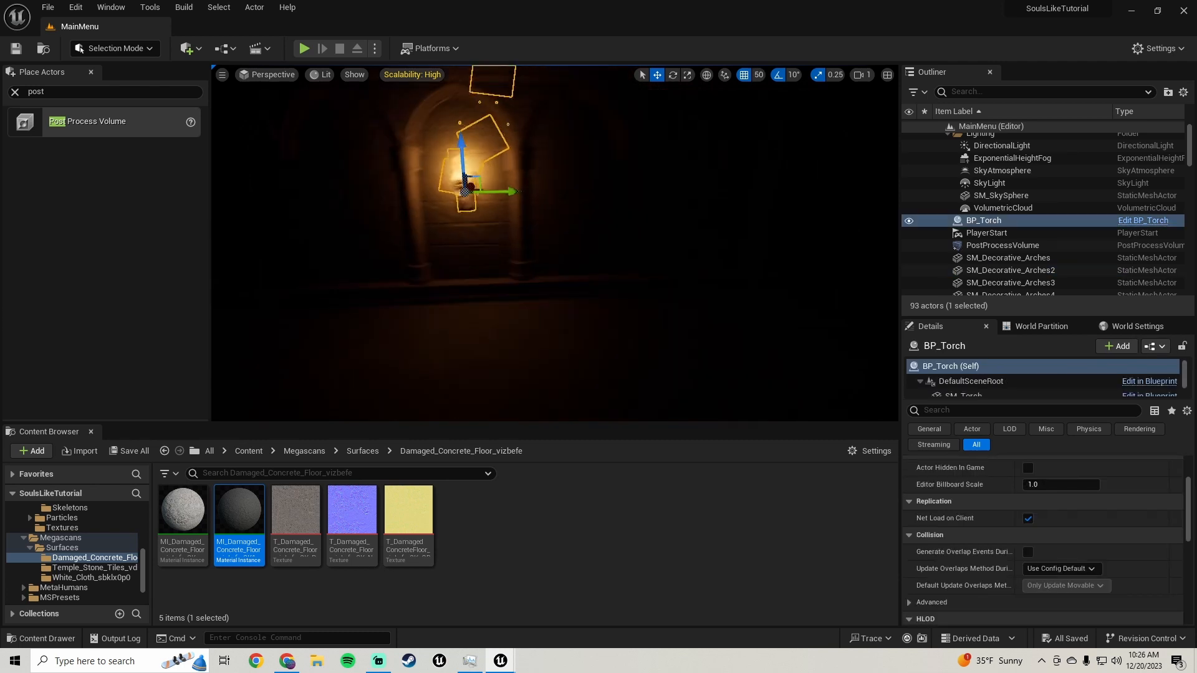
pyautogui.keyDown('alt'); pyautogui.moveTo(504, 208); pyautogui.dragTo(667, 208); pyautogui.keyUp('alt')
pyautogui.moveTo(668, 207); pyautogui.dragTo(394, 155, button='right')
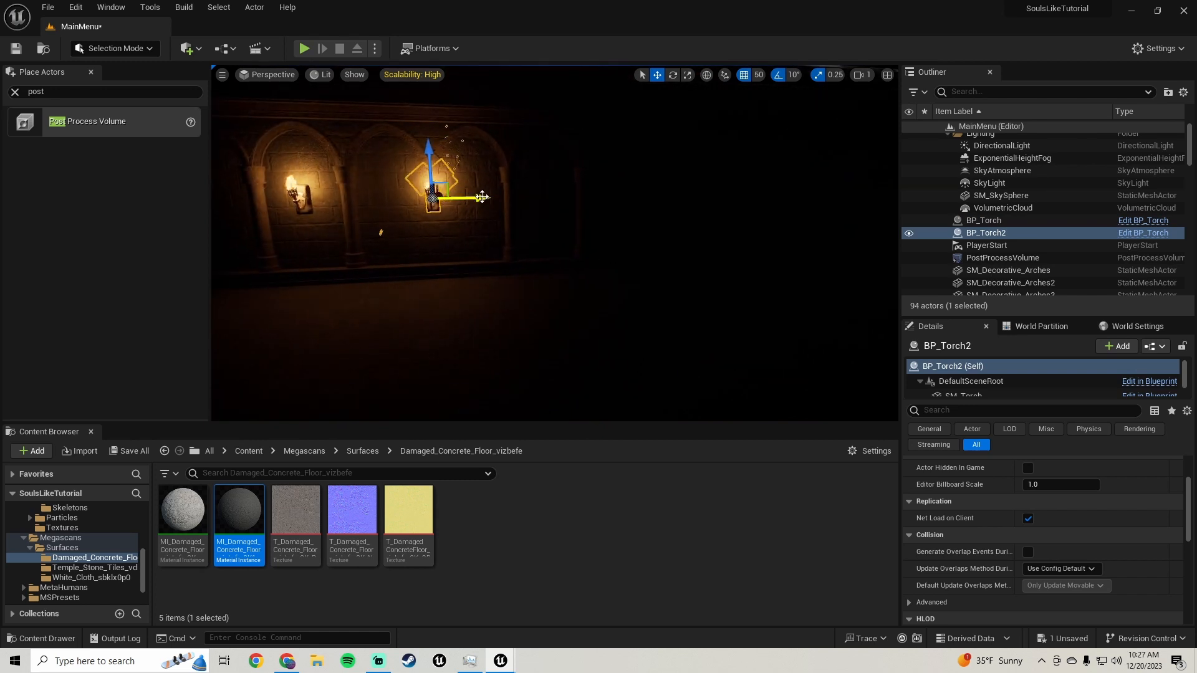
pyautogui.keyDown('alt'); pyautogui.moveTo(479, 196); pyautogui.dragTo(517, 201); pyautogui.keyUp('alt')
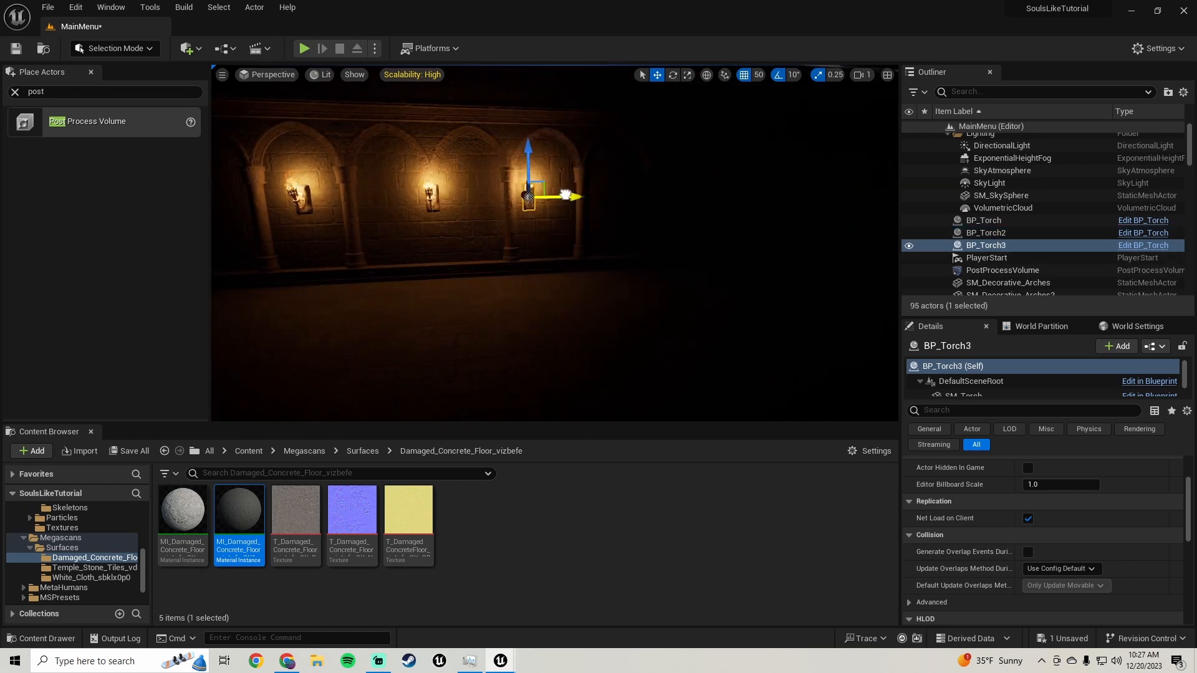
# - Continue the torch row by duplicating the last torch into the next four arch bays along the wall
pyautogui.moveTo(462, 297); pyautogui.dragTo(535, 286, button='right')
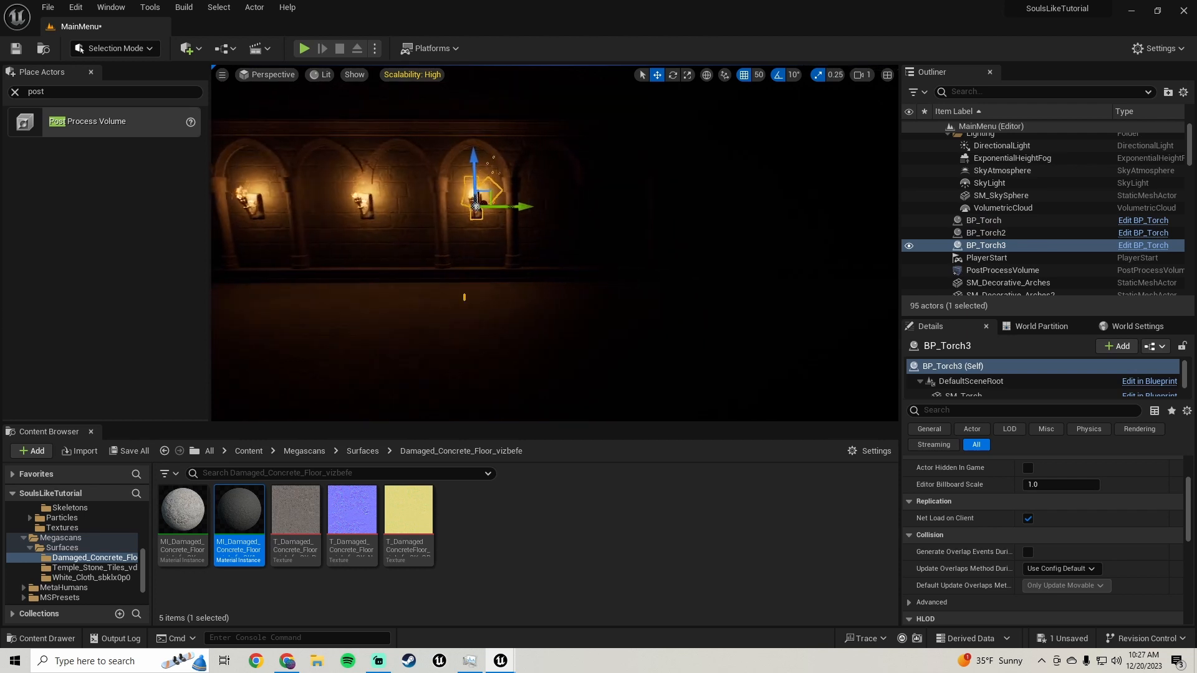
pyautogui.keyDown('alt'); pyautogui.moveTo(522, 205); pyautogui.dragTo(580, 205); pyautogui.keyUp('alt')
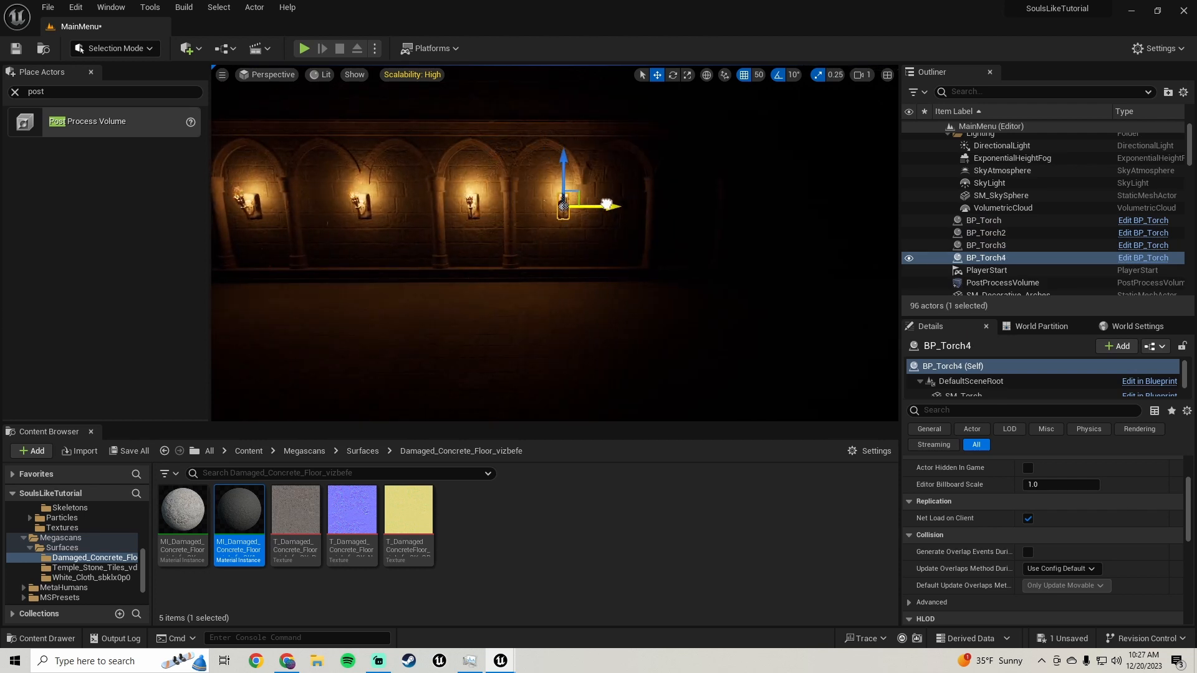
pyautogui.moveTo(616, 206); pyautogui.dragTo(724, 201, button='right')
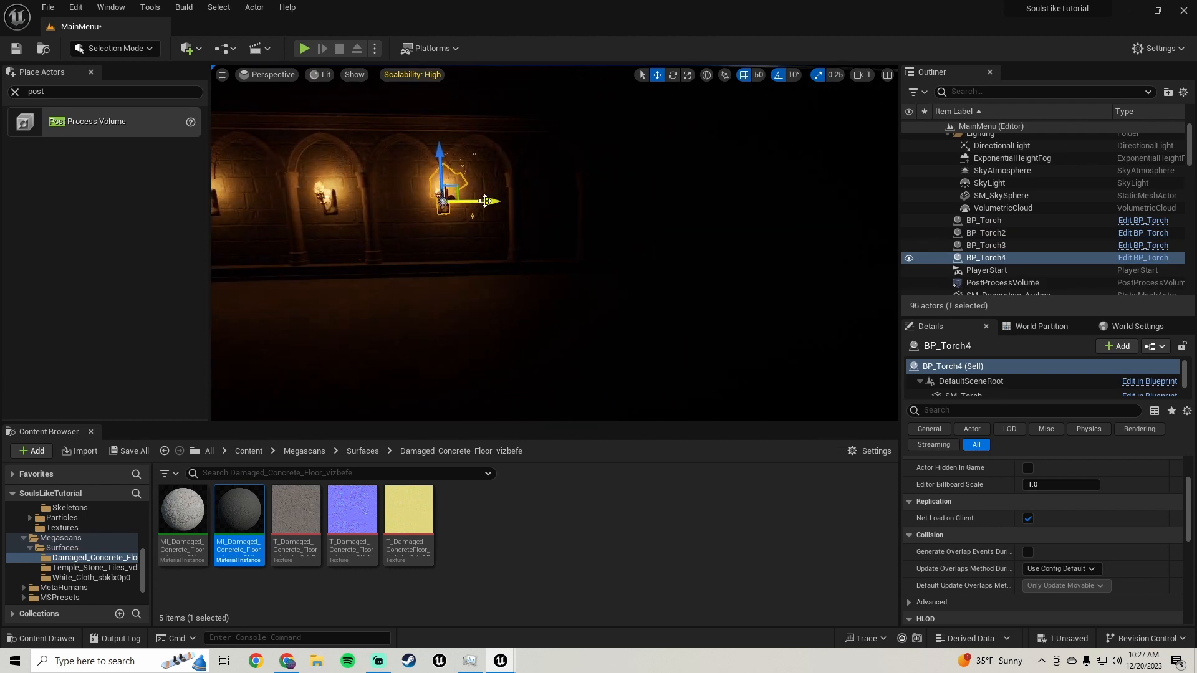
pyautogui.keyDown('alt'); pyautogui.moveTo(485, 201); pyautogui.dragTo(544, 204); pyautogui.keyUp('alt')
pyautogui.moveTo(555, 244); pyautogui.dragTo(679, 234, button='right')
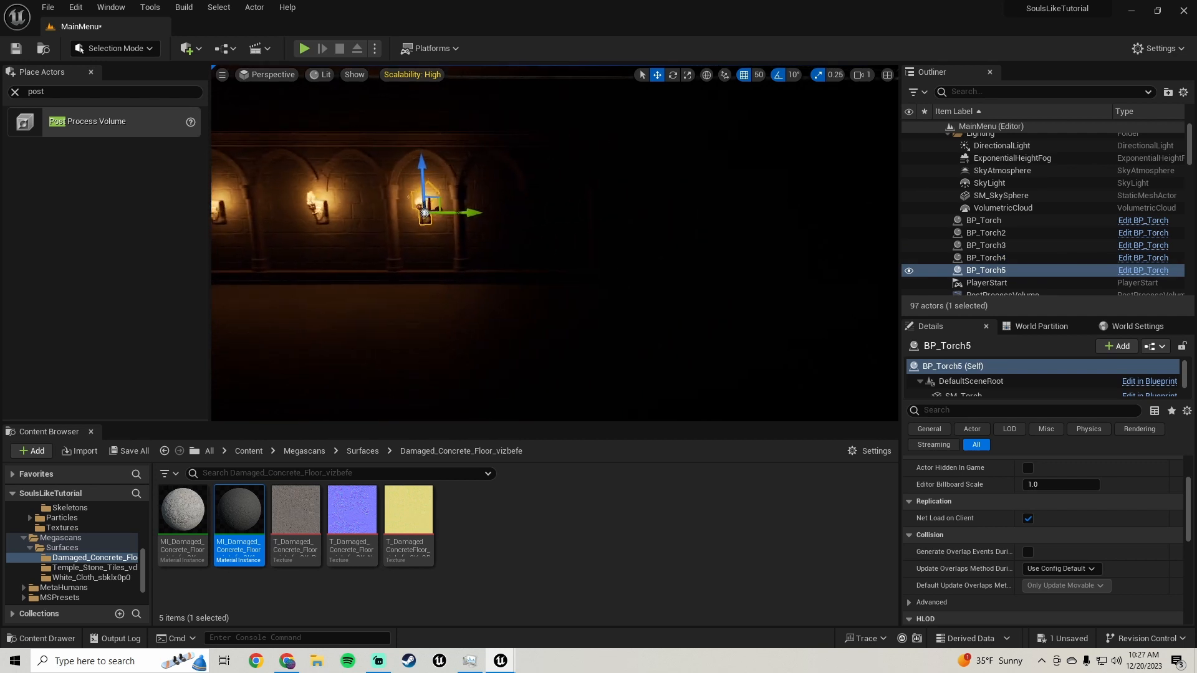
pyautogui.keyDown('alt'); pyautogui.moveTo(465, 210); pyautogui.dragTo(602, 212); pyautogui.keyUp('alt')
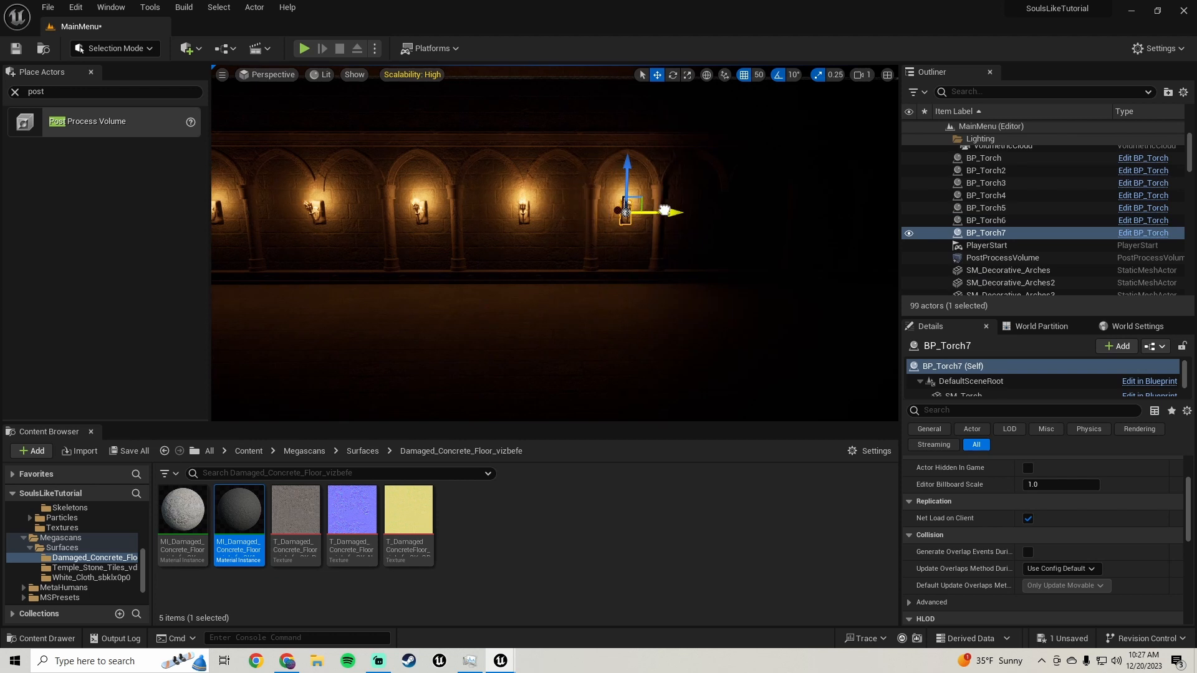
# - Duplicate the torch into the three remaining arch bays up to the corner of the wall
pyautogui.moveTo(665, 211); pyautogui.dragTo(825, 206, button='right')
pyautogui.keyDown('alt'); pyautogui.moveTo(514, 223); pyautogui.dragTo(711, 231); pyautogui.keyUp('alt')
pyautogui.moveTo(652, 228); pyautogui.dragTo(714, 228, button='right')
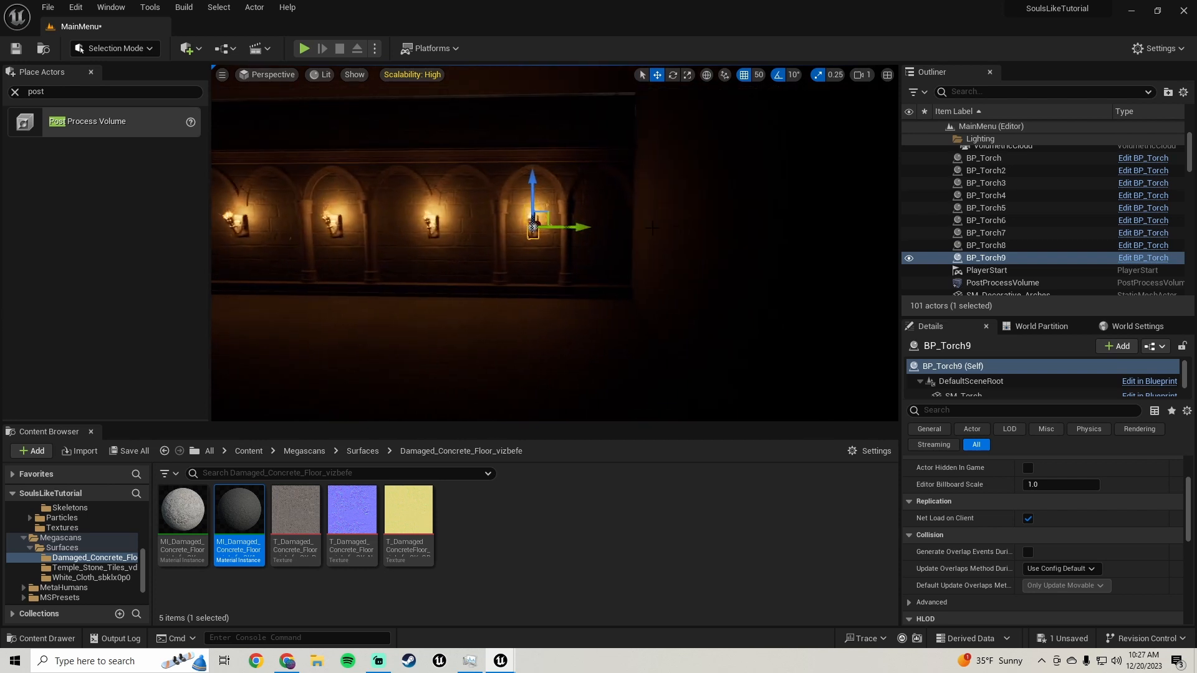
pyautogui.keyDown('alt'); pyautogui.moveTo(570, 230); pyautogui.dragTo(611, 232); pyautogui.keyUp('alt')
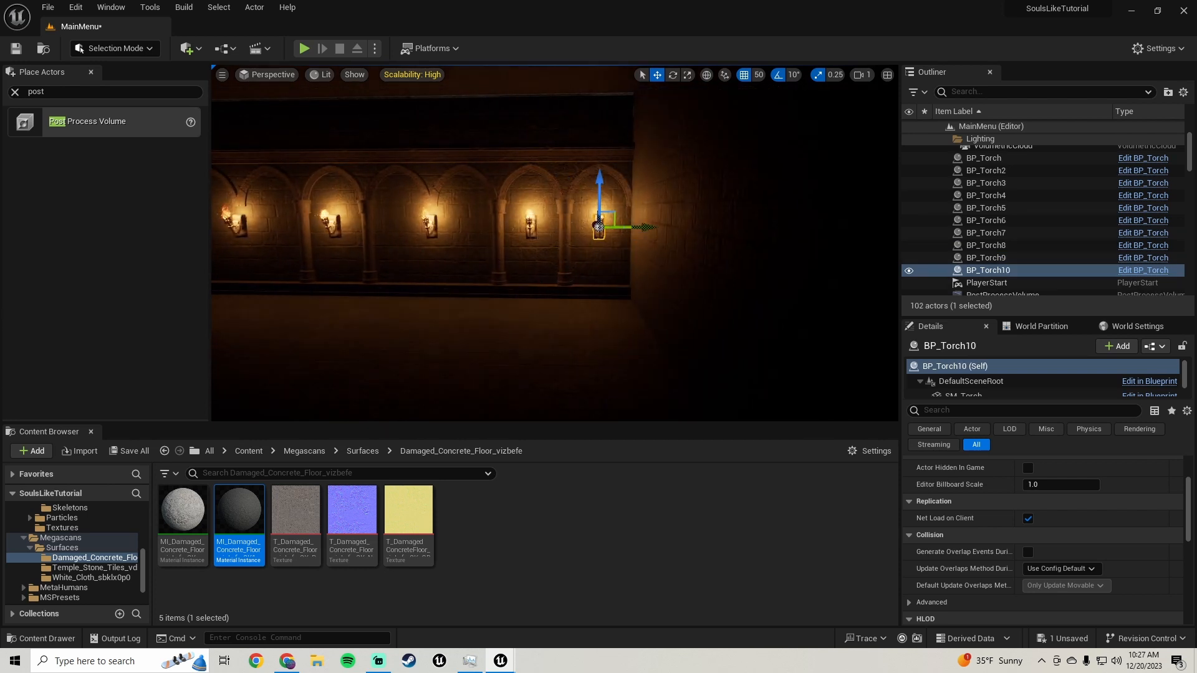
# - Duplicate the first torch in the other direction, placing copies in the two arch bays nearest the opposite corner
pyautogui.moveTo(564, 225)
pyautogui.mouseDown(button='right')
pyautogui.moveTo(449, 226)
pyautogui.moveTo(564, 225)
pyautogui.mouseUp(button='right')
pyautogui.press('w')
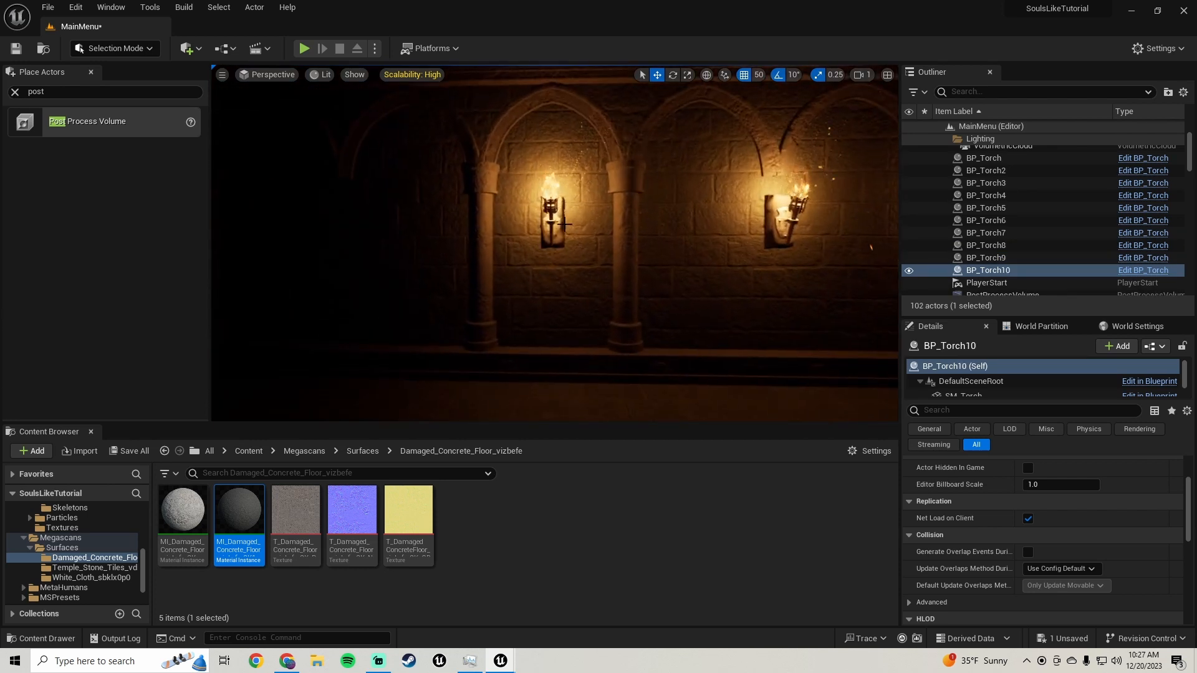
pyautogui.click(564, 225)
pyautogui.press('f')
pyautogui.keyDown('alt'); pyautogui.moveTo(724, 154); pyautogui.dragTo(572, 164); pyautogui.keyUp('alt')
pyautogui.moveTo(572, 163); pyautogui.dragTo(644, 154, button='middle')
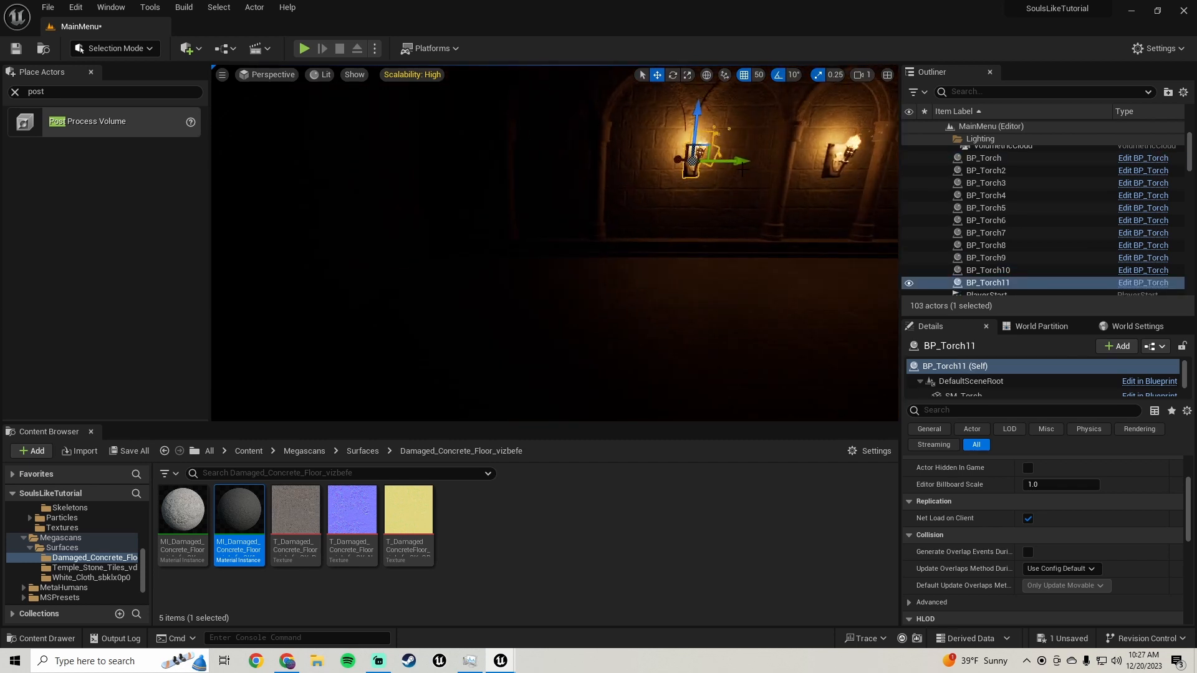
pyautogui.moveTo(735, 162); pyautogui.dragTo(497, 159)
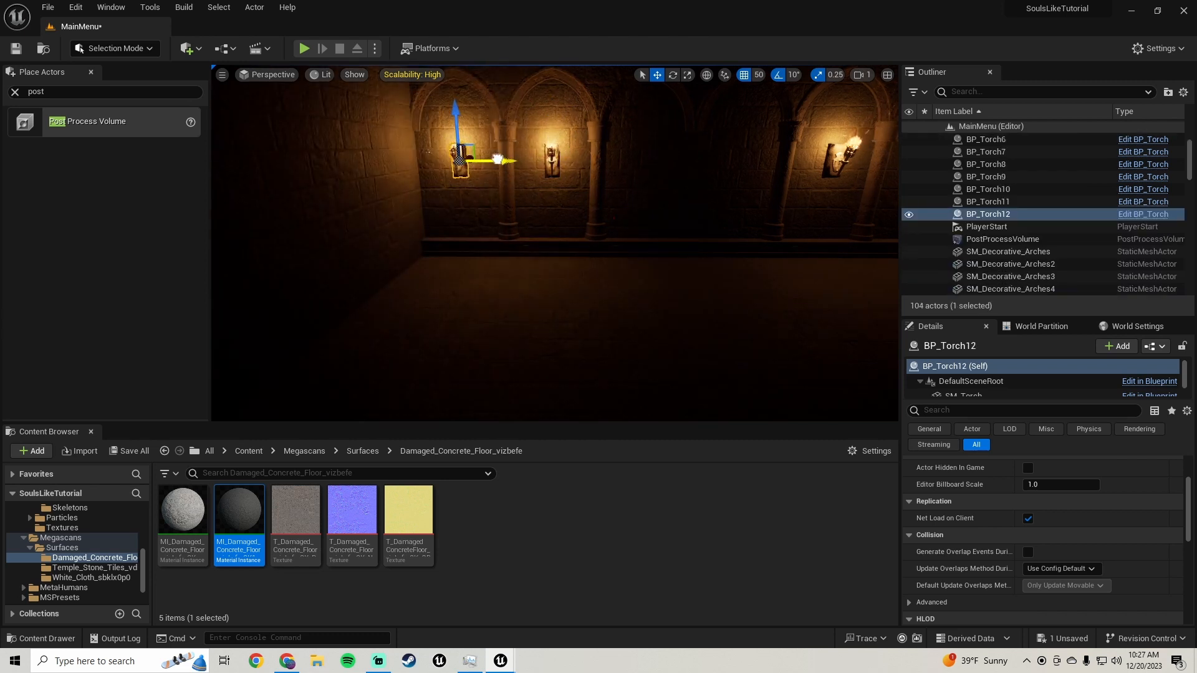
# - Duplicate the second torch from that corner and slide the copy into the empty arch bay beside it
pyautogui.click(551, 156)
pyautogui.keyDown('alt'); pyautogui.moveTo(590, 161); pyautogui.dragTo(631, 164); pyautogui.keyUp('alt')
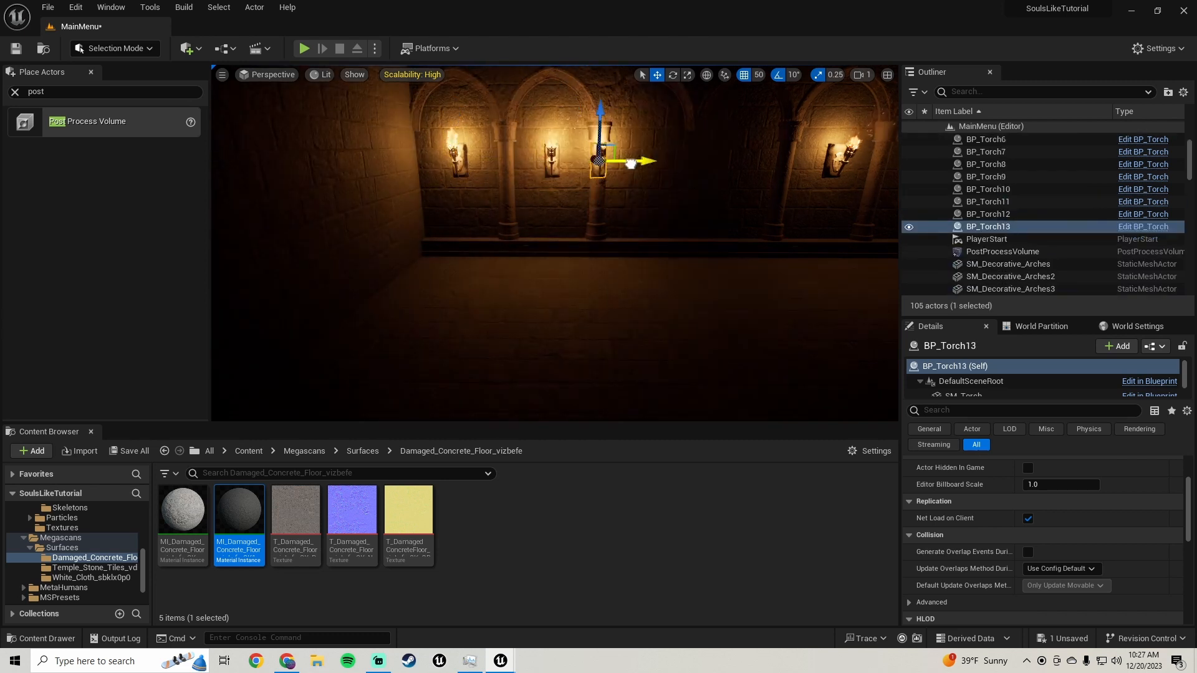
pyautogui.moveTo(728, 165); pyautogui.dragTo(773, 175, button='right')
pyautogui.press('s')
pyautogui.press('w')
pyautogui.moveTo(703, 208); pyautogui.dragTo(715, 200, button='right')
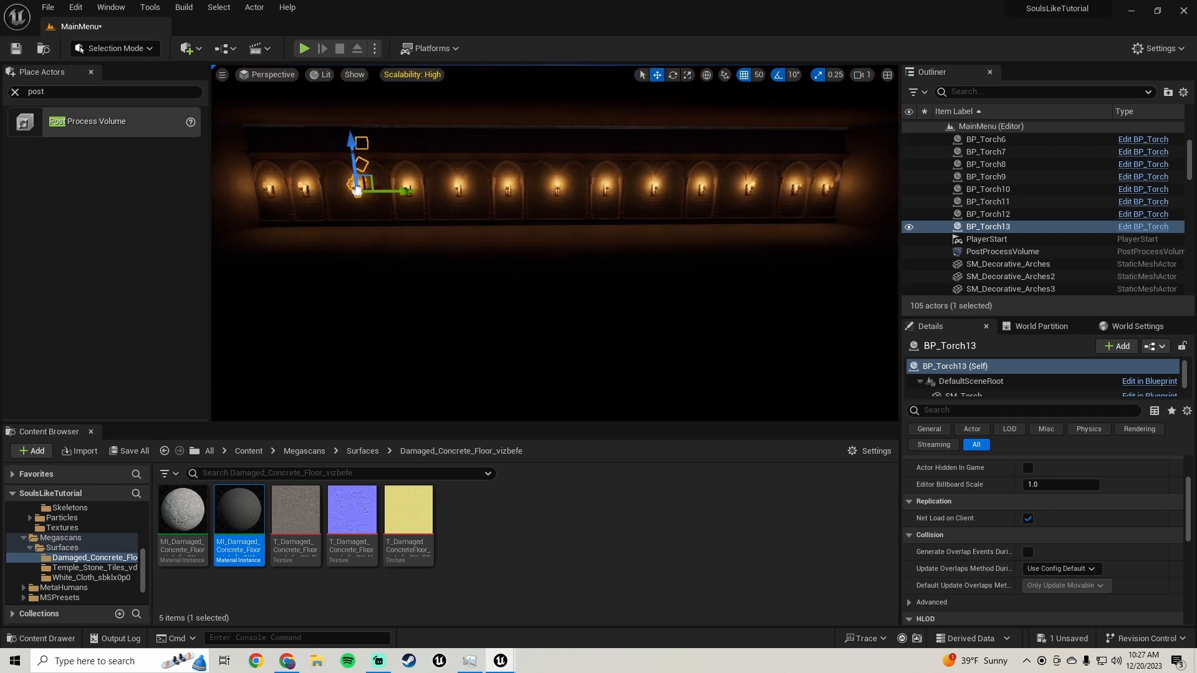
# - Delete the torch in the middle bay of the arch wall
pyautogui.press('w')
pyautogui.moveTo(544, 232); pyautogui.dragTo(559, 192, button='right')
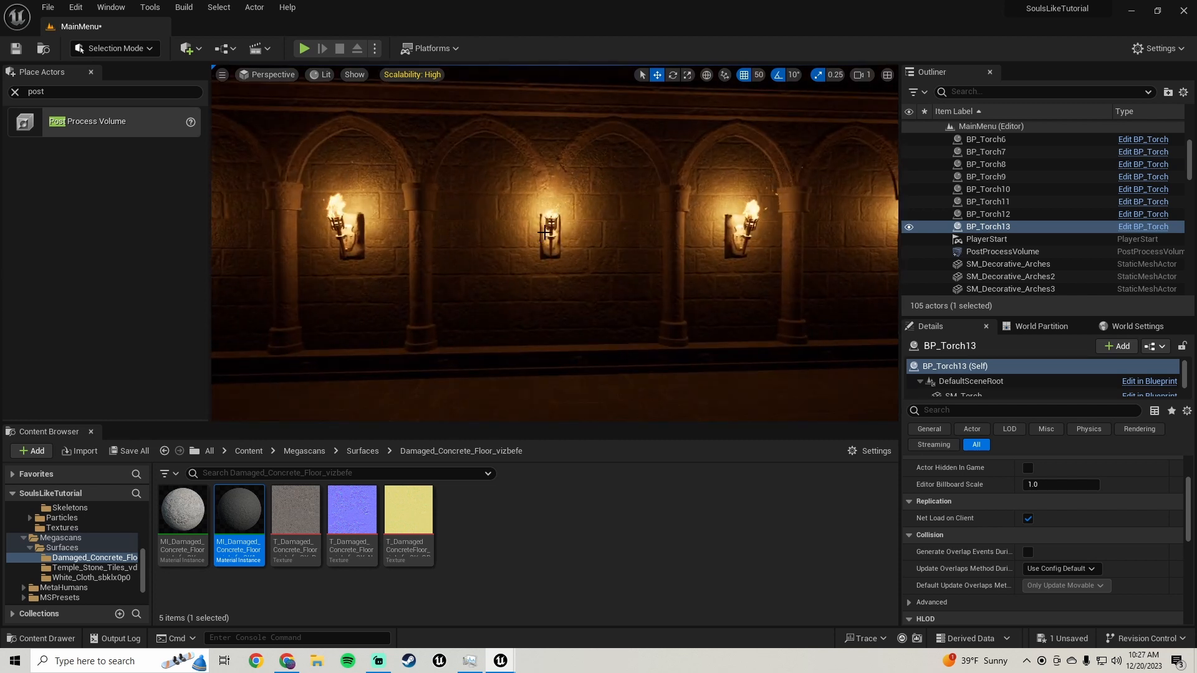
pyautogui.click(544, 232)
pyautogui.press('Delete')
# - Duplicate all twelve torches on the arch wall together and slide the copies across the room towards the opposite wall
pyautogui.moveTo(551, 234); pyautogui.dragTo(524, 232, button='right')
pyautogui.press('s')
pyautogui.press('w')
pyautogui.press('s')
pyautogui.press('w')
pyautogui.press('s')
pyautogui.press('w')
pyautogui.click(455, 235)
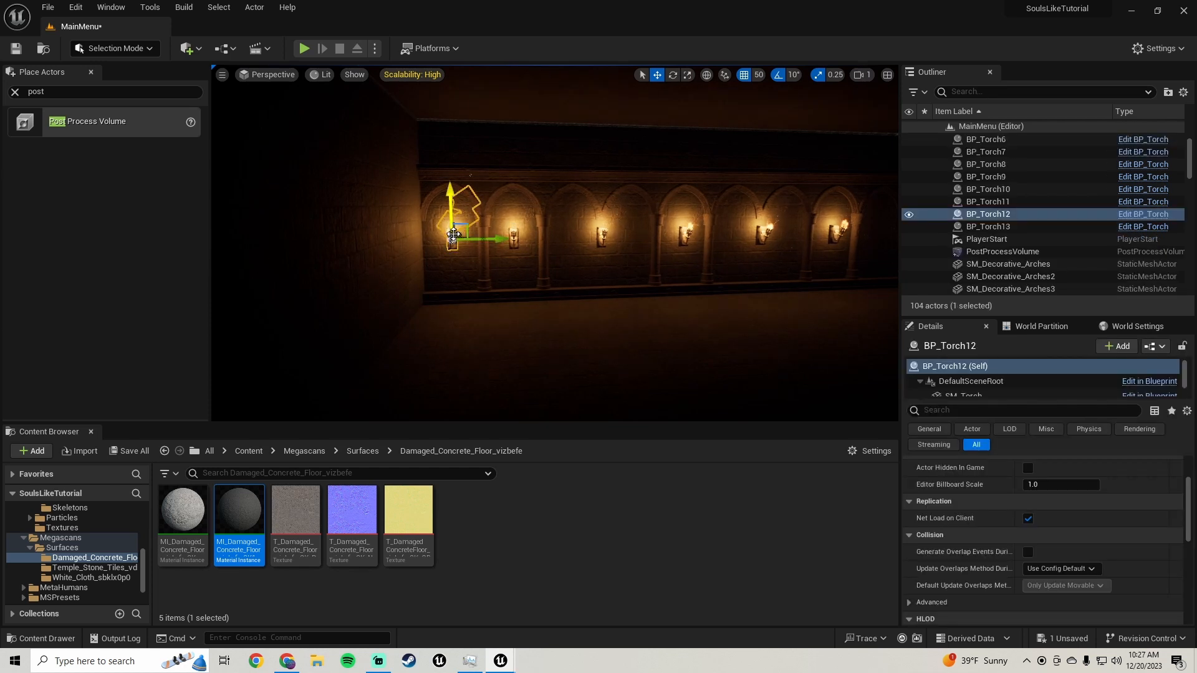
pyautogui.scroll(3, 1060, 212)
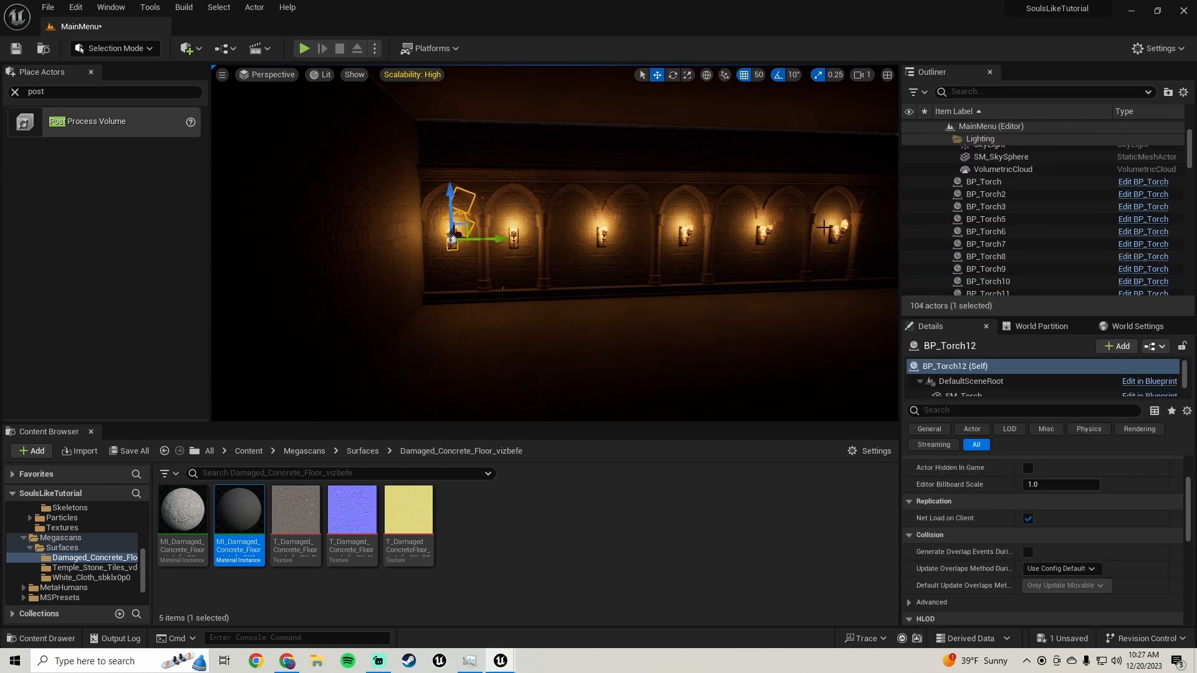
pyautogui.click(984, 182)
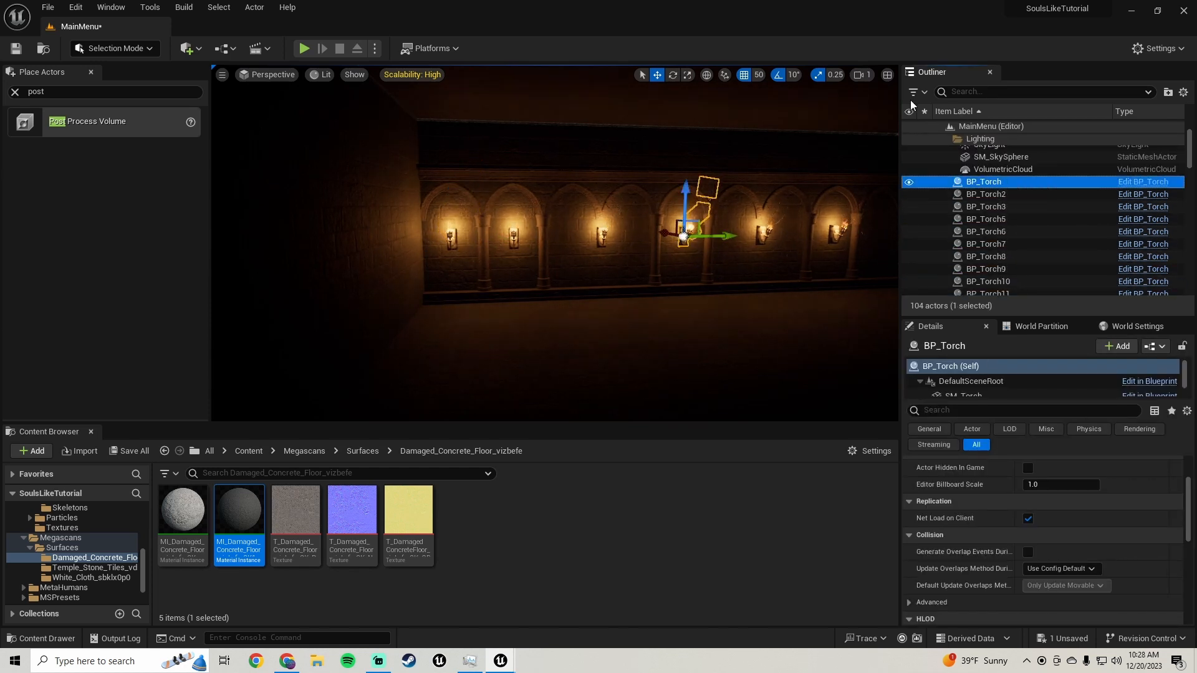
pyautogui.scroll(-3, 1031, 192)
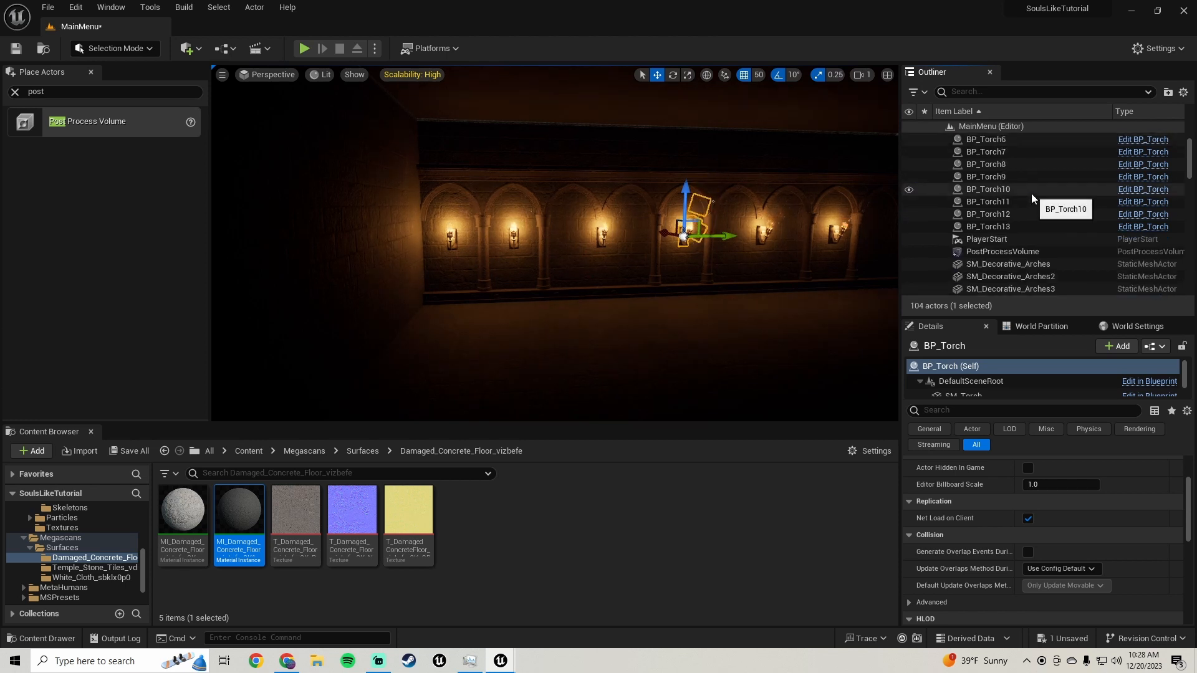
pyautogui.keyDown('shift'); pyautogui.click(1006, 228); pyautogui.keyUp('shift')
pyautogui.moveTo(686, 250); pyautogui.dragTo(505, 271, button='right')
pyautogui.press('w')
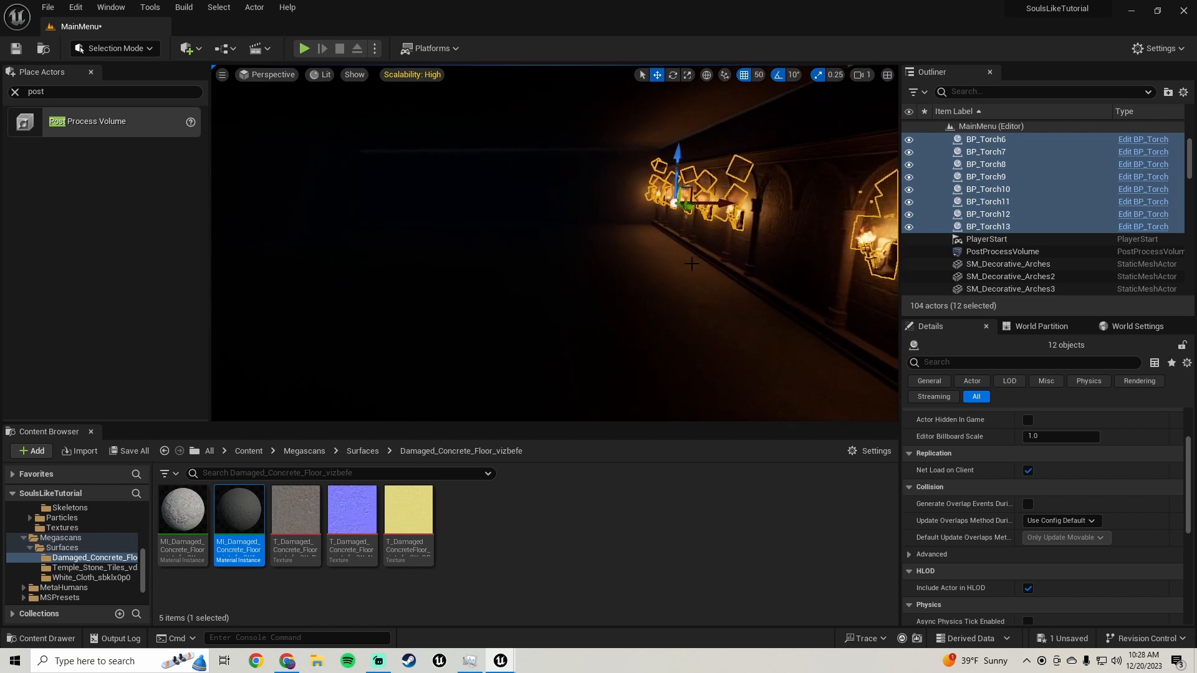
pyautogui.keyDown('alt'); pyautogui.moveTo(727, 207); pyautogui.dragTo(453, 217); pyautogui.keyUp('alt')
pyautogui.moveTo(453, 217); pyautogui.dragTo(389, 215, button='right')
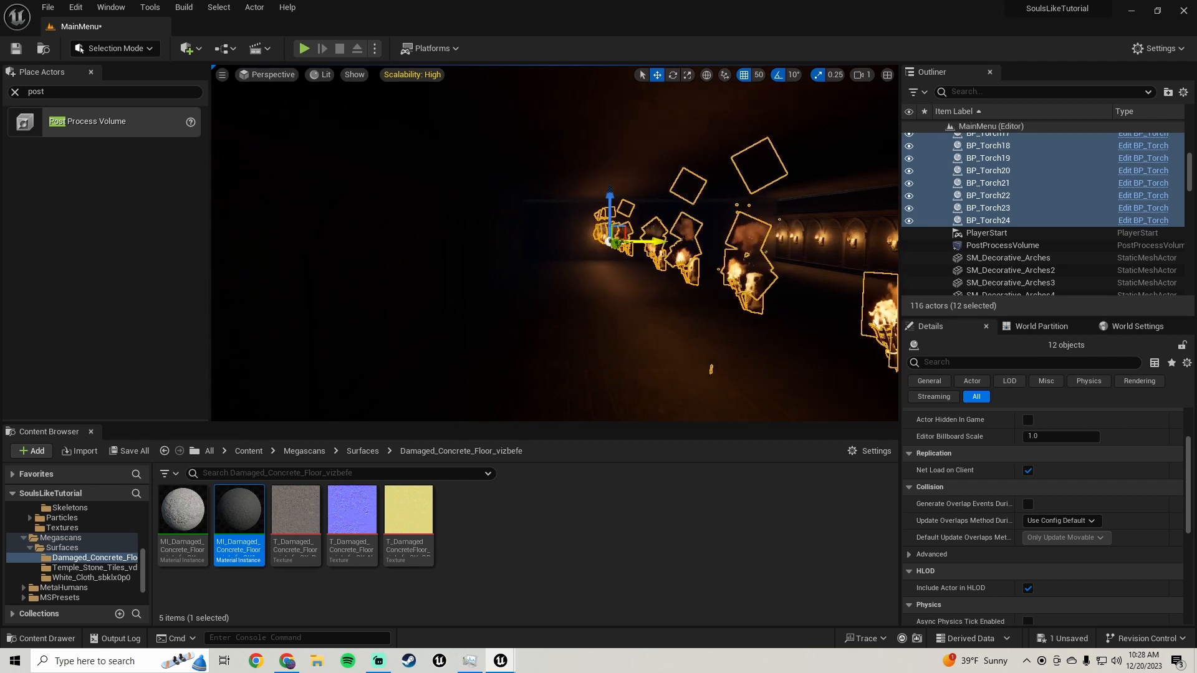
# - Bring the torch copies closer to the opposite arch wall and mirror them to face into the room
pyautogui.moveTo(663, 243); pyautogui.dragTo(626, 242)
pyautogui.moveTo(626, 242); pyautogui.dragTo(597, 232, button='right')
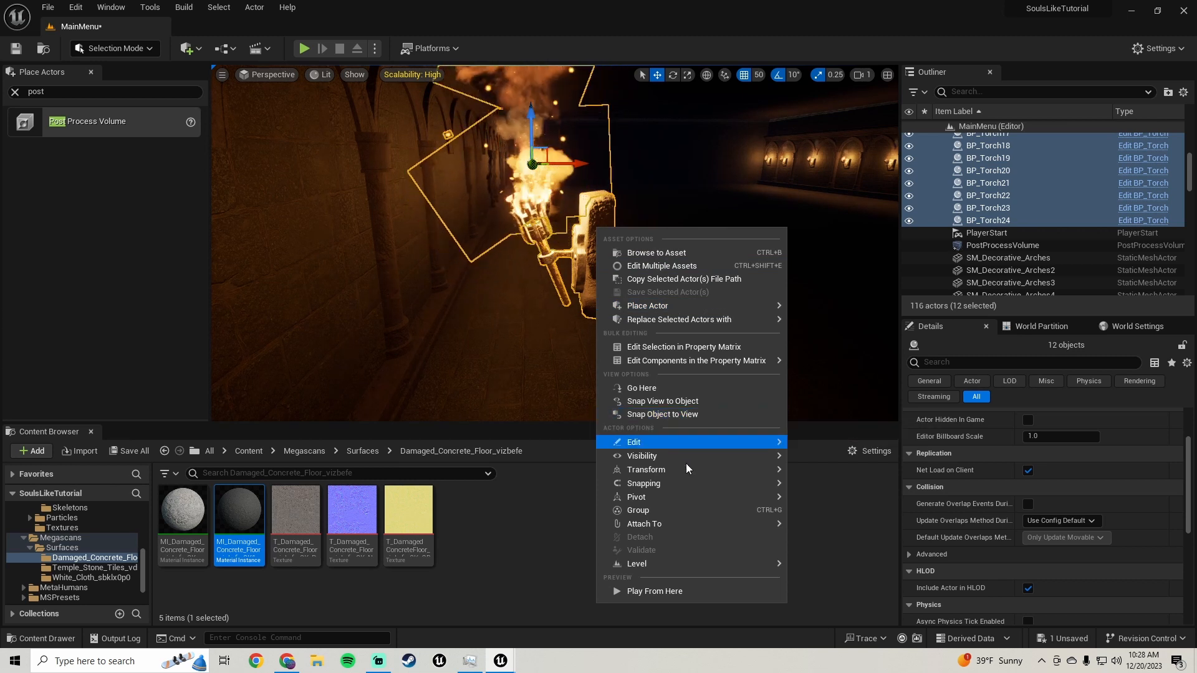
pyautogui.moveTo(687, 470)
pyautogui.click(834, 498)
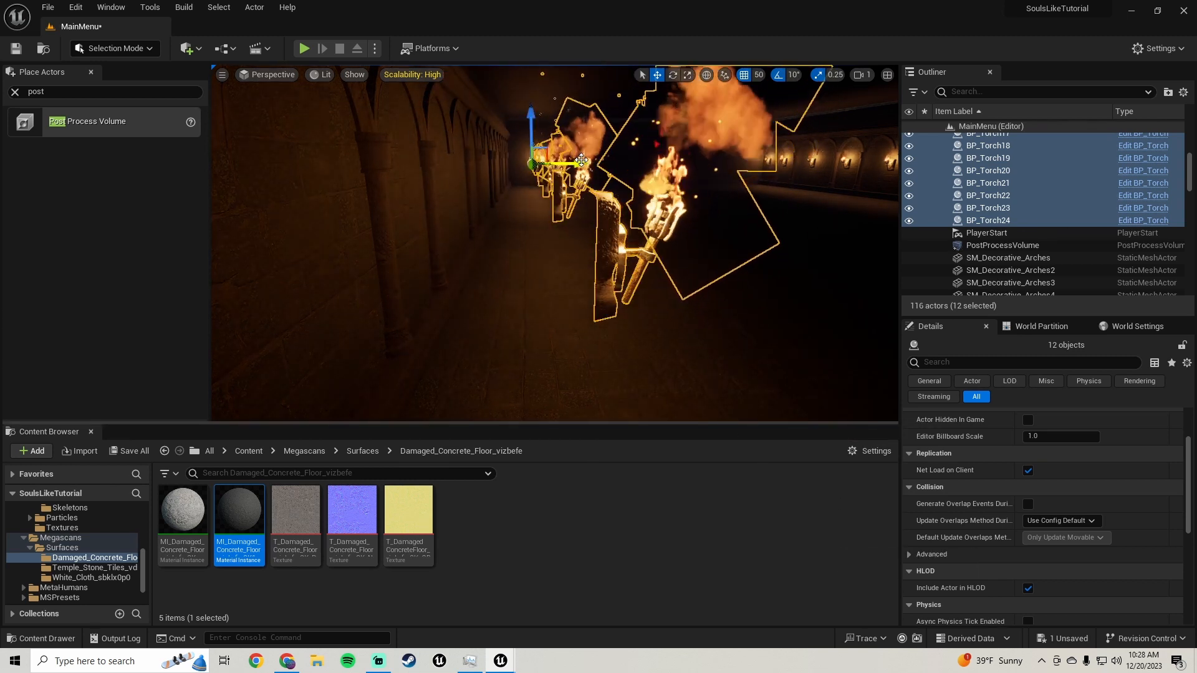
# - Move the mirrored torches flush against the opposite arch wall, reducing the position grid snap to 5 for the fine adjustment
pyautogui.moveTo(582, 164); pyautogui.dragTo(554, 165)
pyautogui.press('w')
pyautogui.moveTo(551, 165); pyautogui.dragTo(340, 178, button='right')
pyautogui.press('d')
pyautogui.press('w')
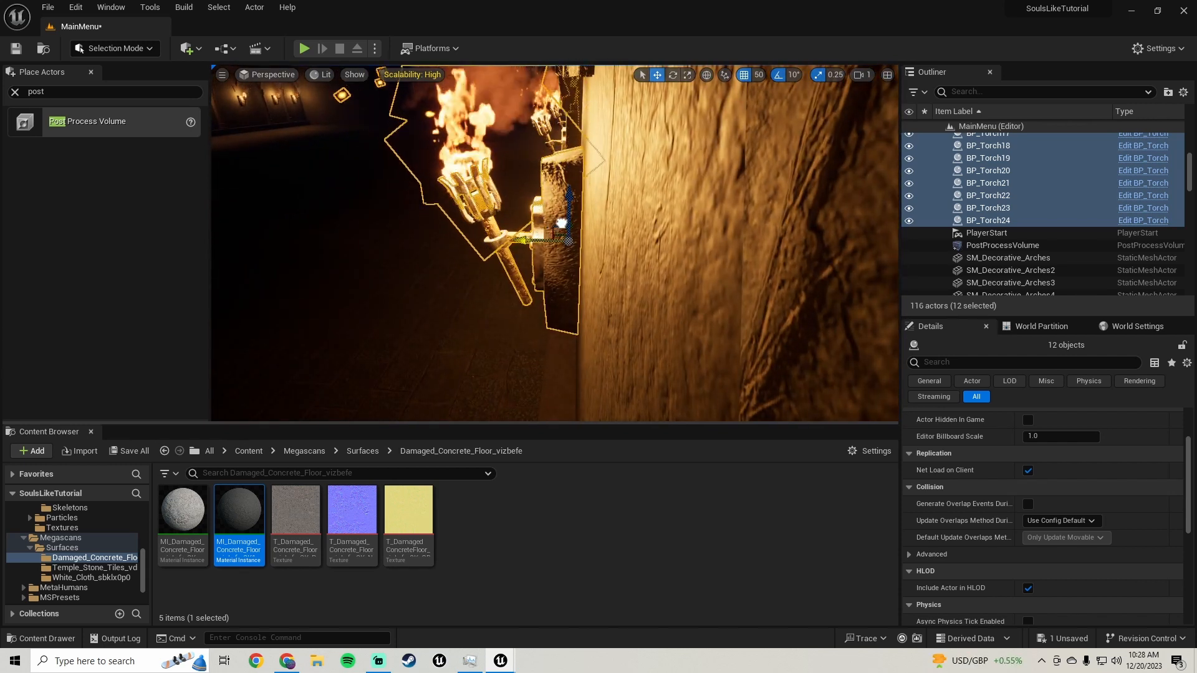
pyautogui.moveTo(561, 223)
pyautogui.mouseDown()
pyautogui.moveTo(606, 227)
pyautogui.moveTo(563, 220)
pyautogui.mouseUp()
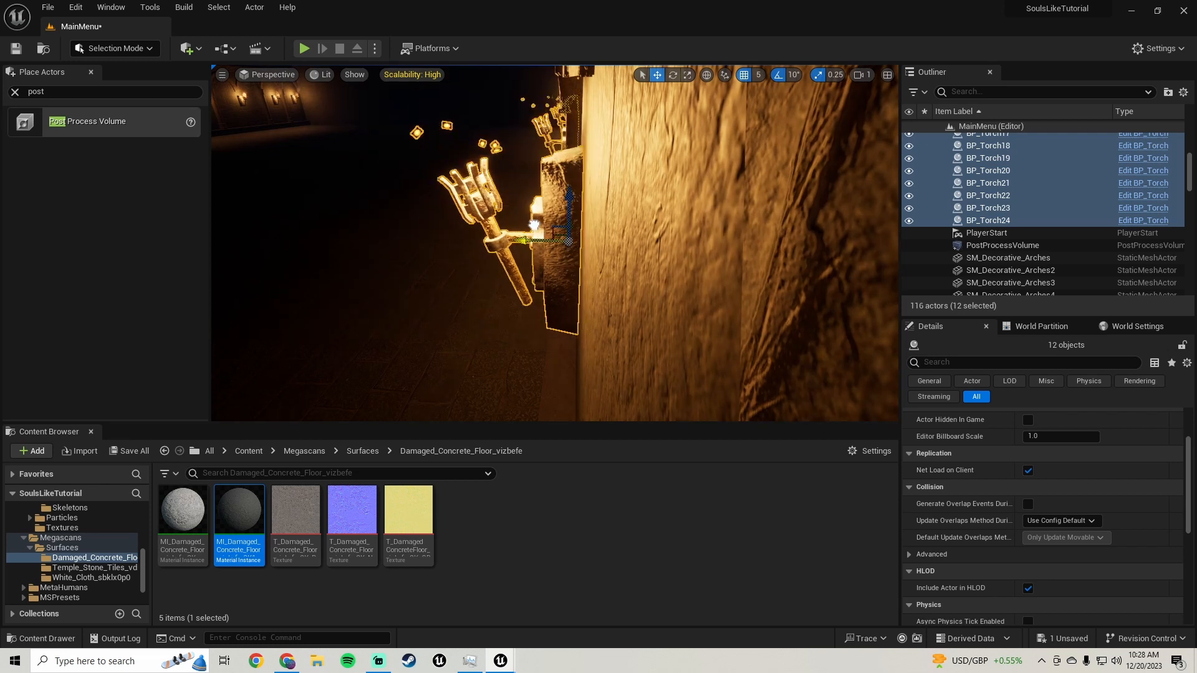
pyautogui.moveTo(539, 220); pyautogui.dragTo(598, 247, button='right')
pyautogui.press('s')
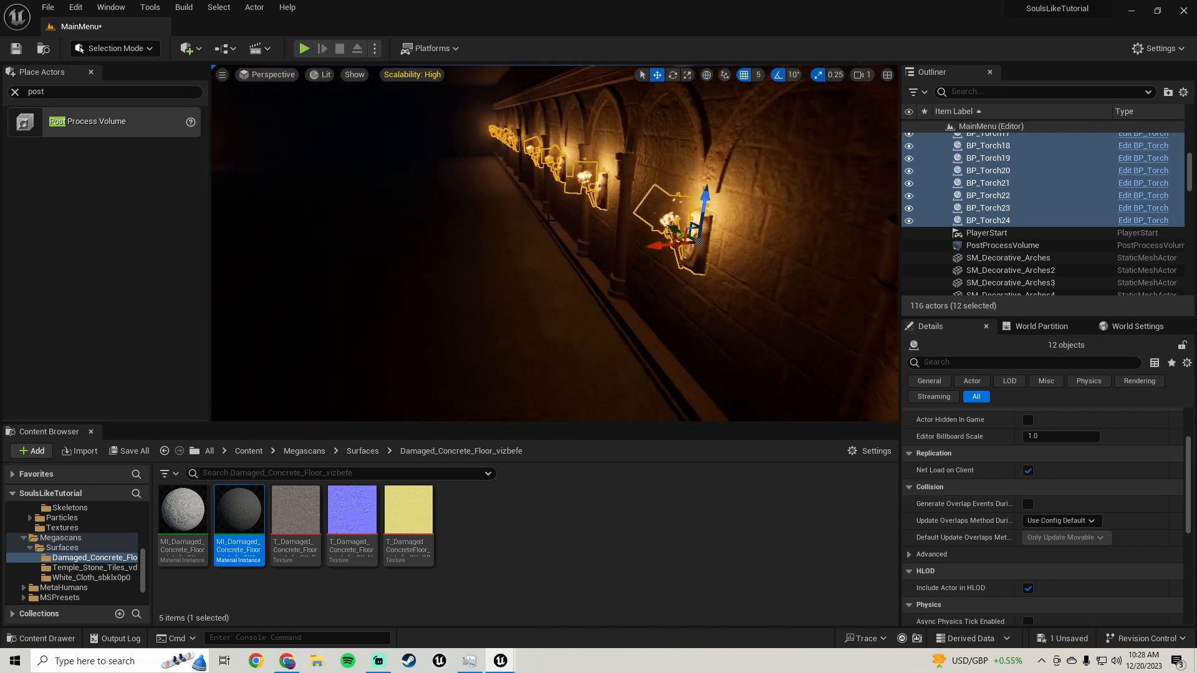
# - Review the torch-lit arch wall without editor overlays and save the MainMenu level
pyautogui.press('g')
pyautogui.press('g')
pyautogui.moveTo(539, 220)
pyautogui.mouseDown(button='right')
pyautogui.moveTo(832, 215)
pyautogui.moveTo(539, 219)
pyautogui.mouseUp(button='right')
pyautogui.press('w')
pyautogui.click(129, 450)
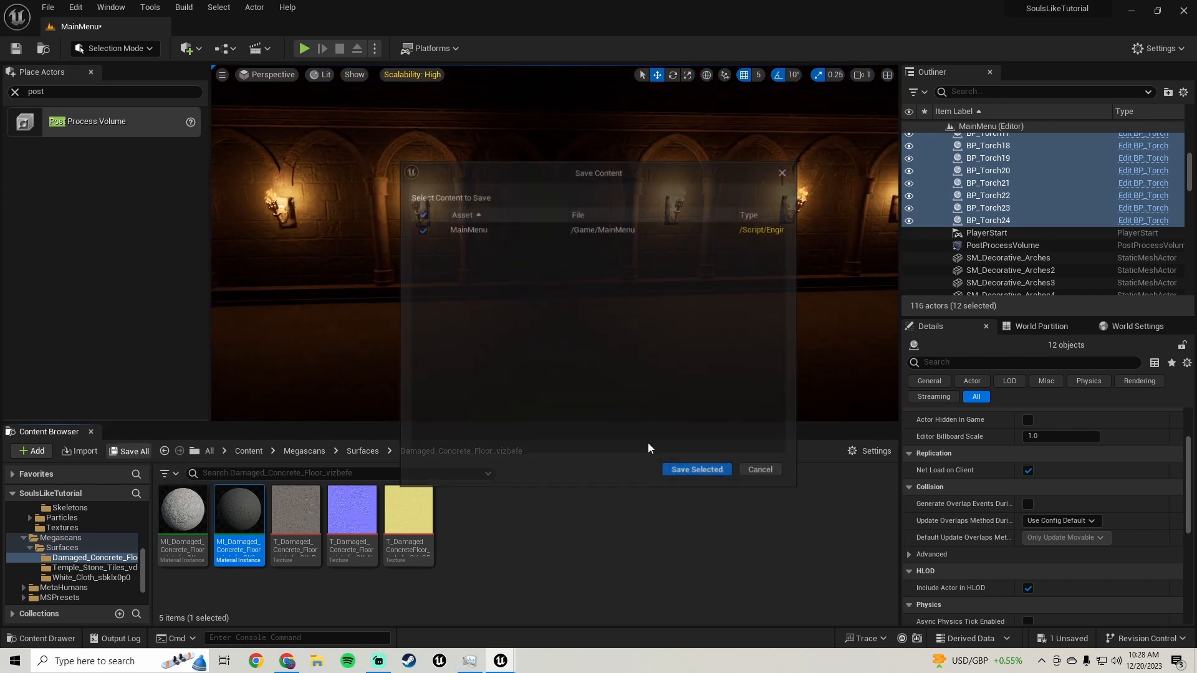
pyautogui.moveTo(648, 399)
pyautogui.mouseDown(button='right')
pyautogui.moveTo(599, 411)
pyautogui.moveTo(646, 392)
pyautogui.moveTo(660, 412)
pyautogui.mouseUp(button='right')
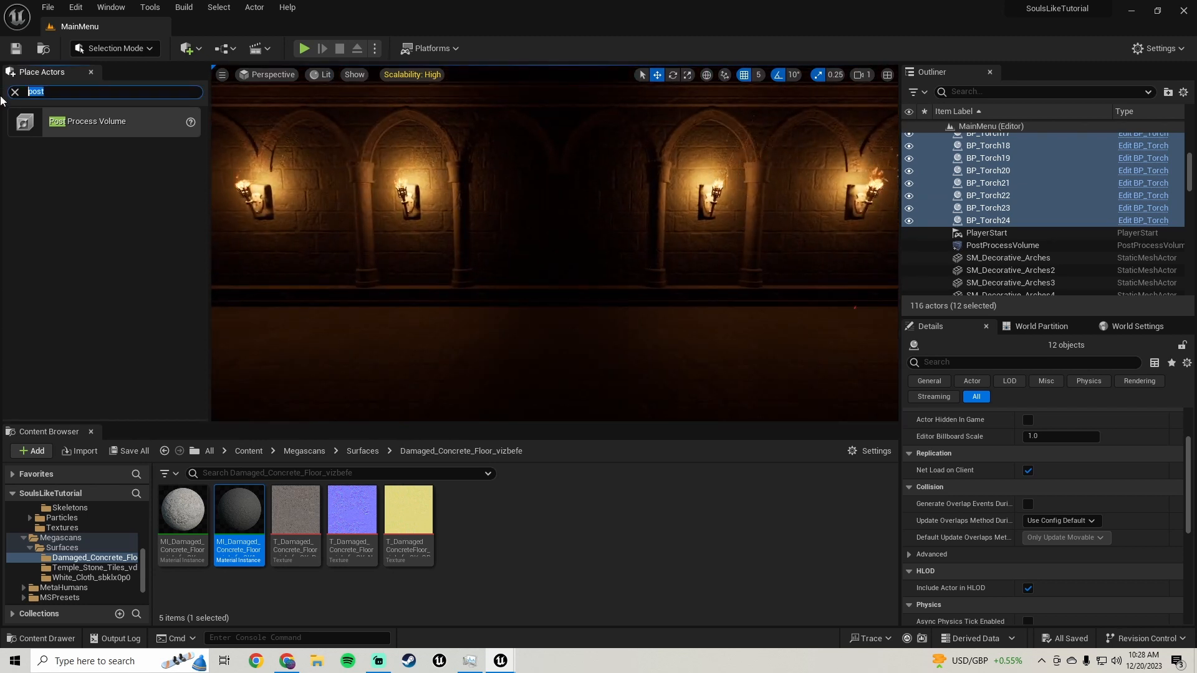
# - Clear the placeable actor search and locate BP_ThirdPersonCharacter in the ThirdPerson Blueprints folder
pyautogui.press('BackSpace')
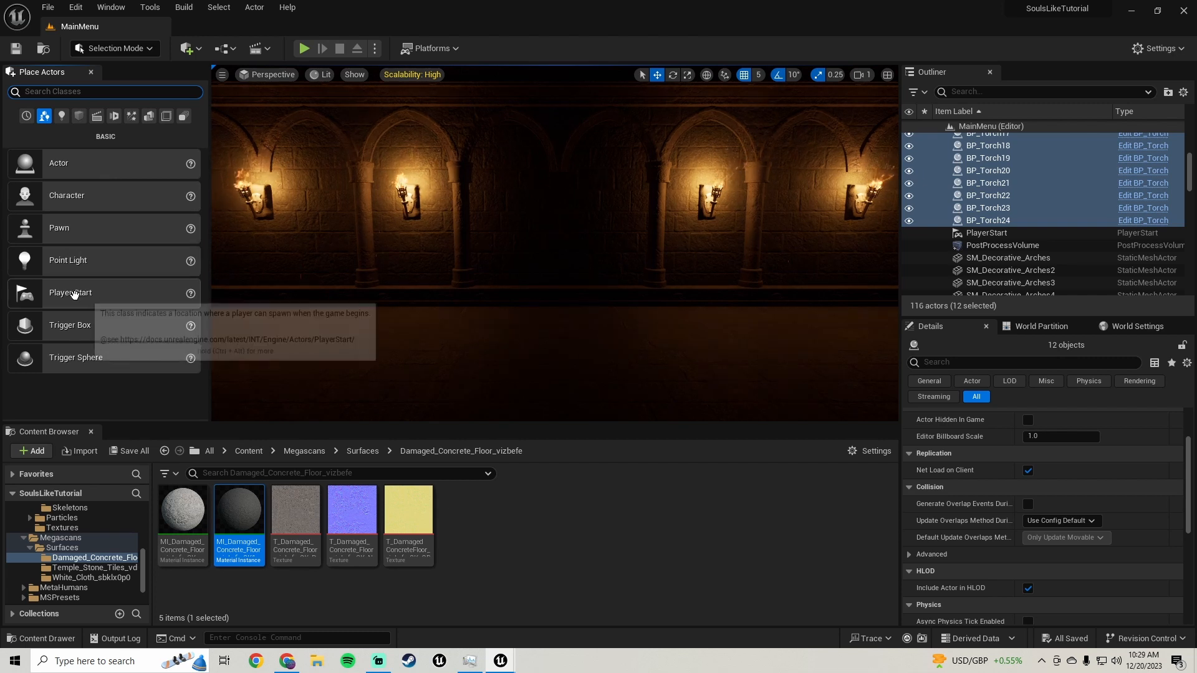
pyautogui.scroll(-2, 81, 590)
pyautogui.click(62, 589)
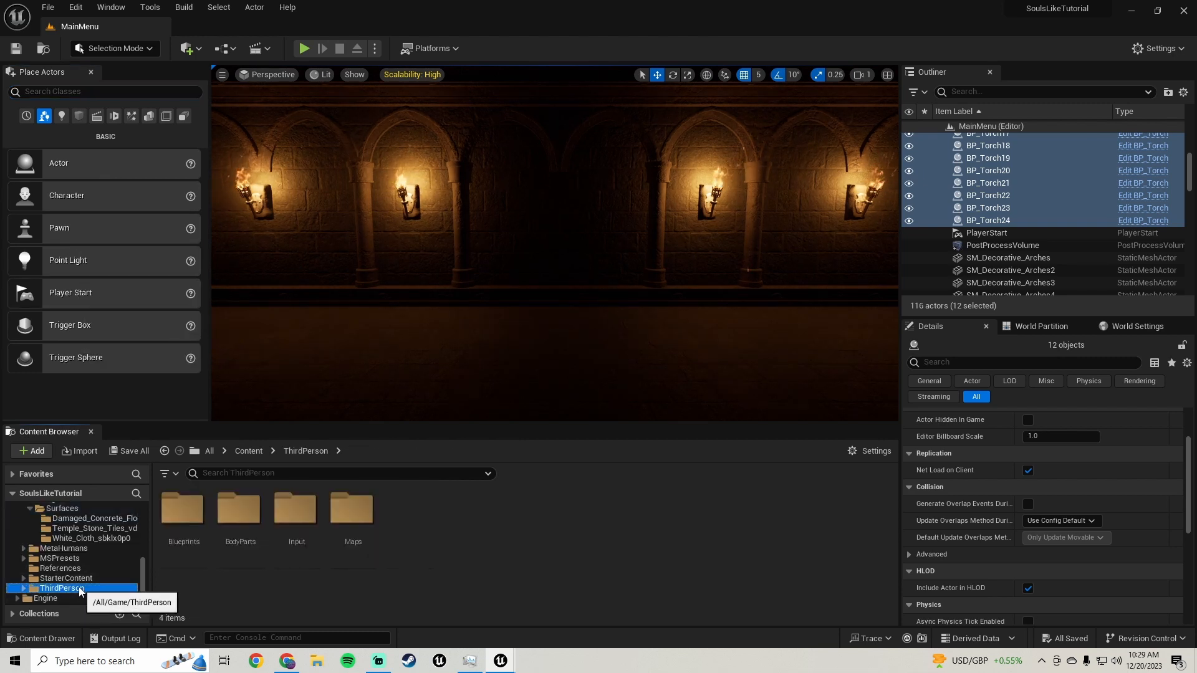
pyautogui.doubleClick(191, 523)
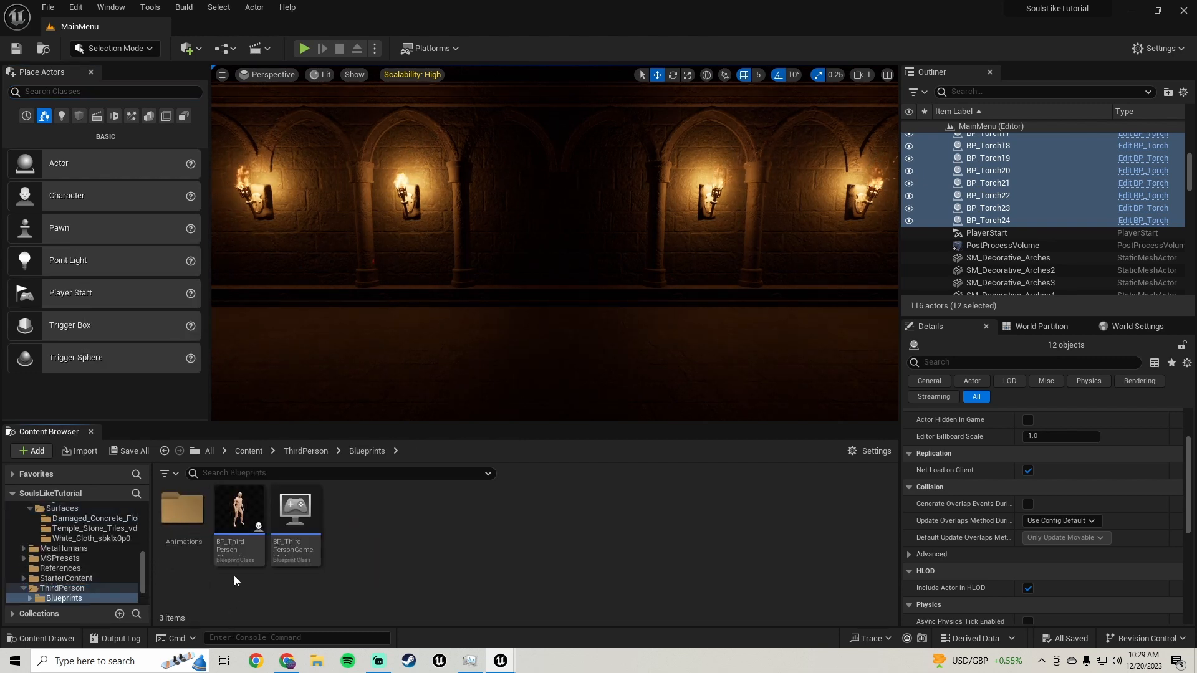
pyautogui.click(234, 561)
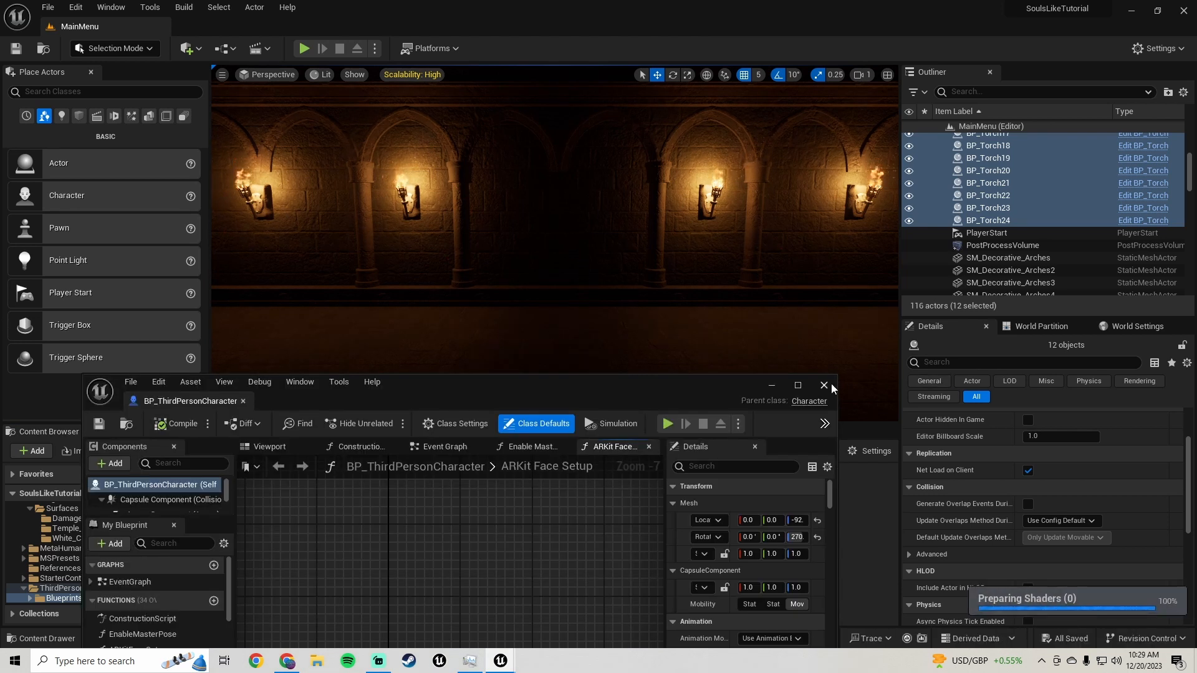
pyautogui.click(828, 385)
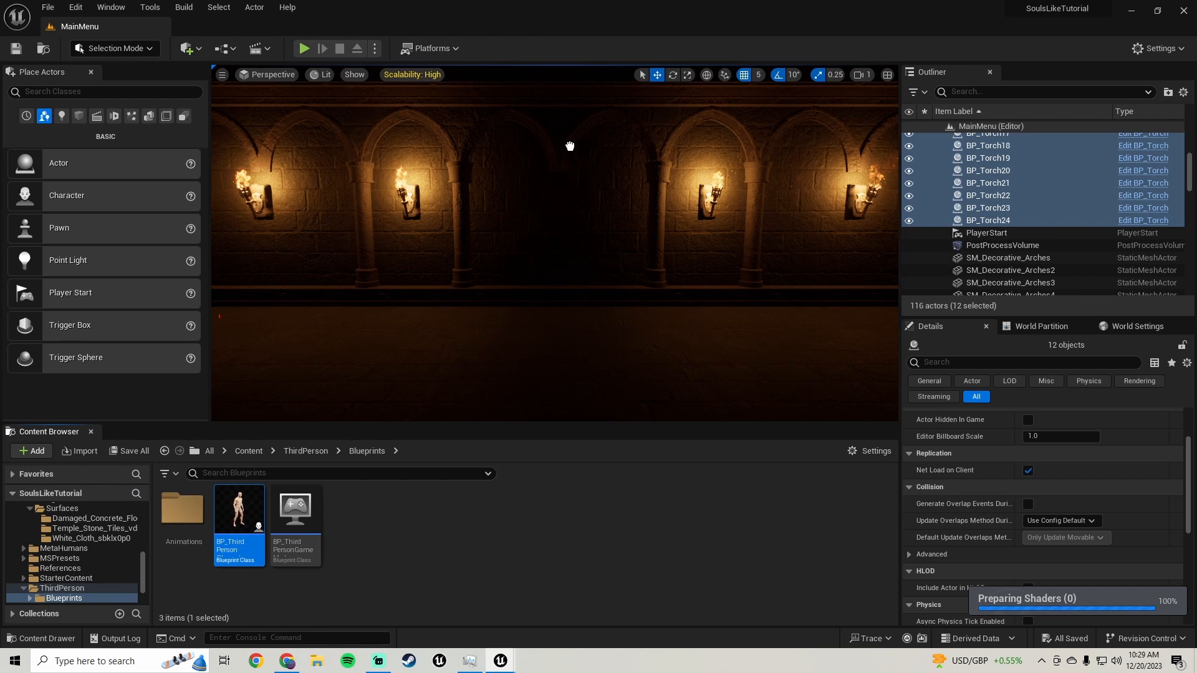
# - Place BP_ThirdPersonCharacter on the floor in front of the torchless middle bay of the arch wall
pyautogui.moveTo(540, 272); pyautogui.dragTo(556, 311)
pyautogui.press('w')
pyautogui.moveTo(557, 310); pyautogui.dragTo(586, 333, button='right')
# - Rotate the character about the vertical axis to -180° so it faces away from the wall into the room
pyautogui.press('e')
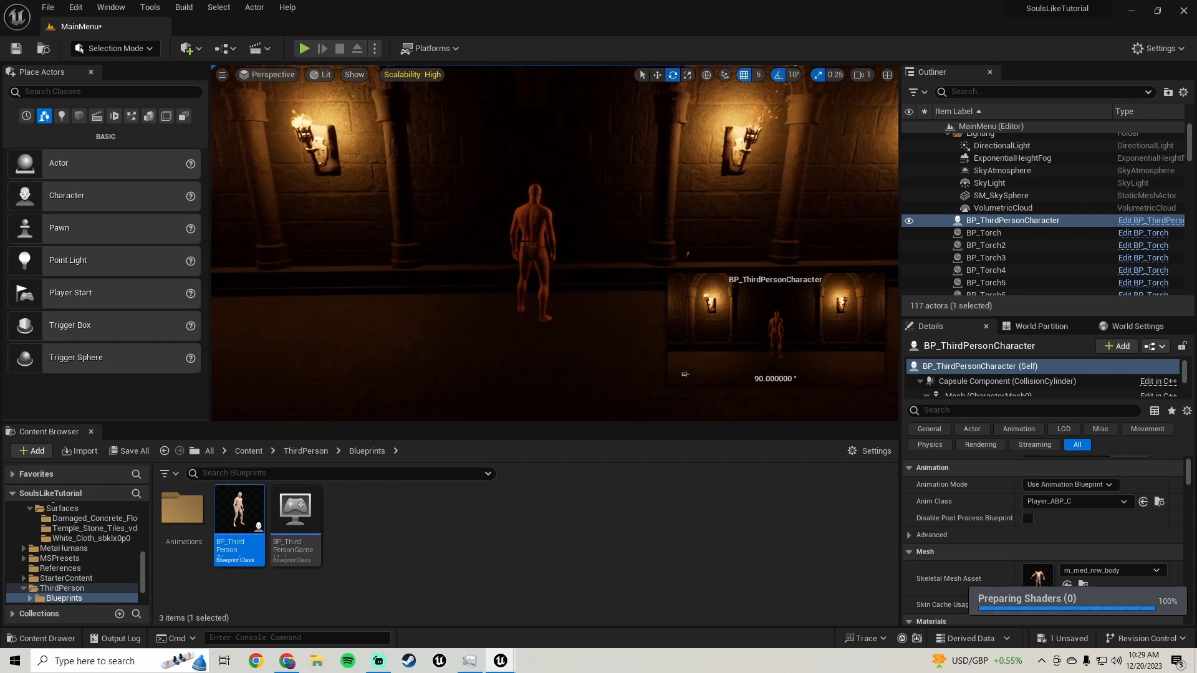
pyautogui.press('w')
pyautogui.moveTo(566, 268)
pyautogui.mouseDown(button='right')
pyautogui.moveTo(583, 266)
pyautogui.moveTo(565, 267)
pyautogui.mouseUp(button='right')
pyautogui.press('s')
pyautogui.moveTo(566, 271); pyautogui.dragTo(578, 271)
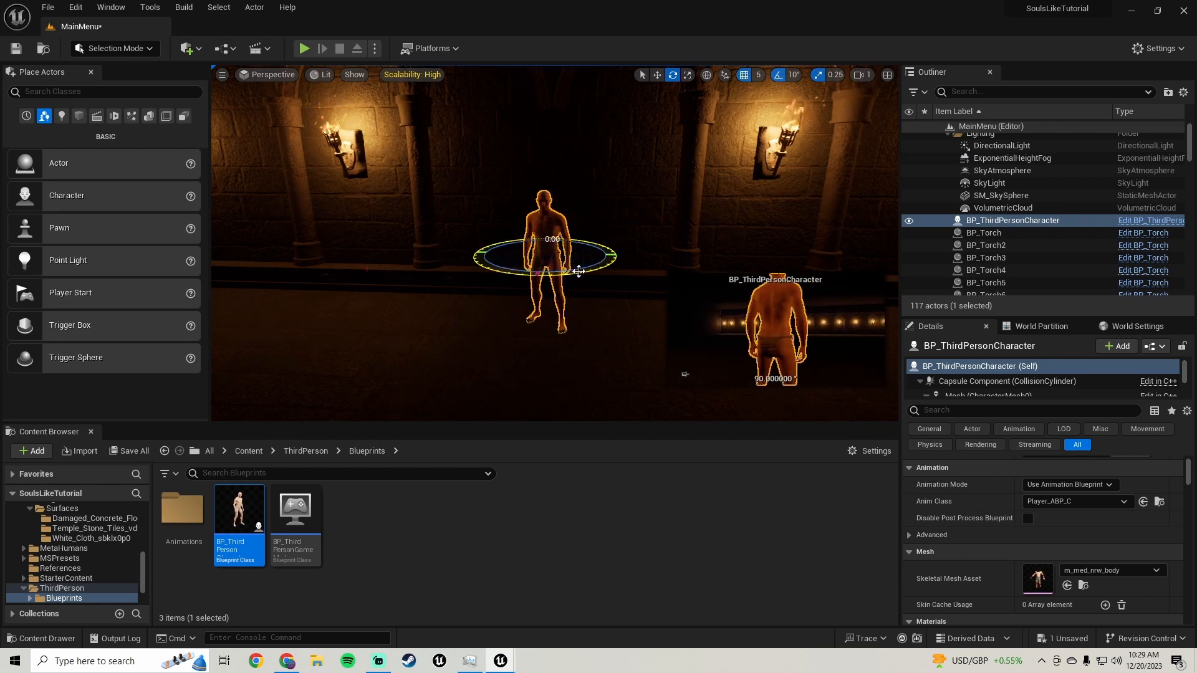
pyautogui.press('w')
pyautogui.moveTo(578, 271); pyautogui.dragTo(588, 270, button='right')
pyautogui.moveTo(534, 252); pyautogui.dragTo(521, 253)
pyautogui.moveTo(544, 262); pyautogui.dragTo(526, 286, button='right')
# - Move the character closer to the wall at X 1710 and save the MainMenu level
pyautogui.scroll(3, 1078, 553)
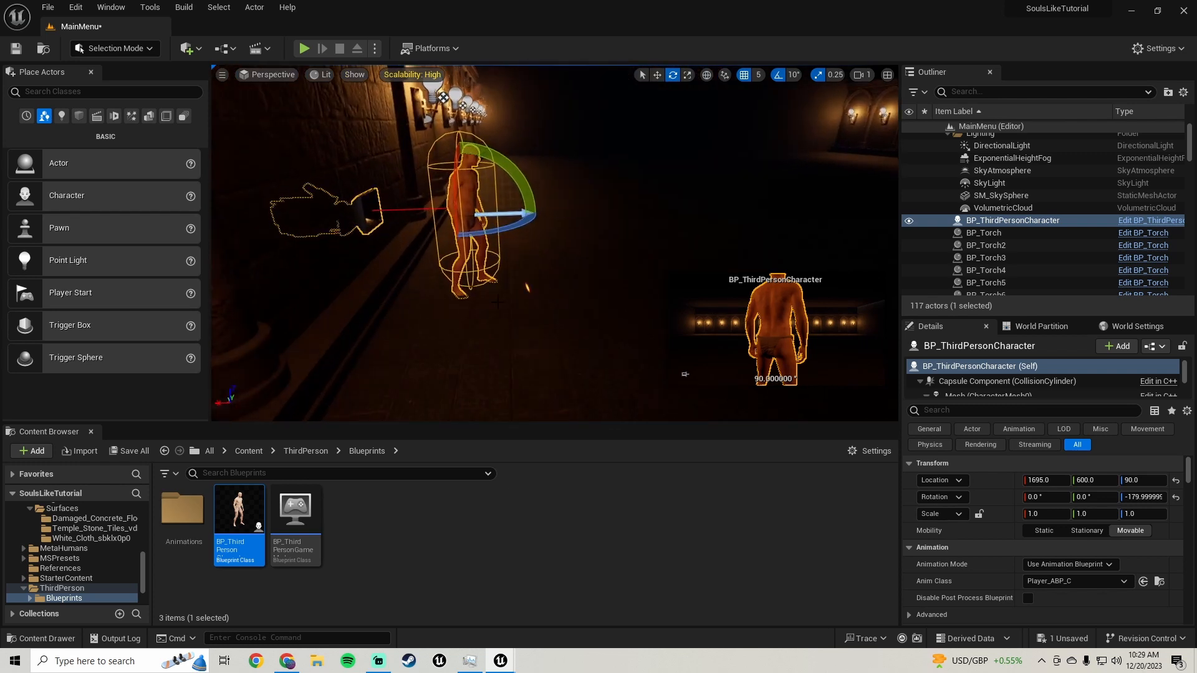
pyautogui.press('r')
pyautogui.moveTo(424, 215)
pyautogui.mouseDown()
pyautogui.moveTo(401, 214)
pyautogui.moveTo(412, 221)
pyautogui.mouseUp()
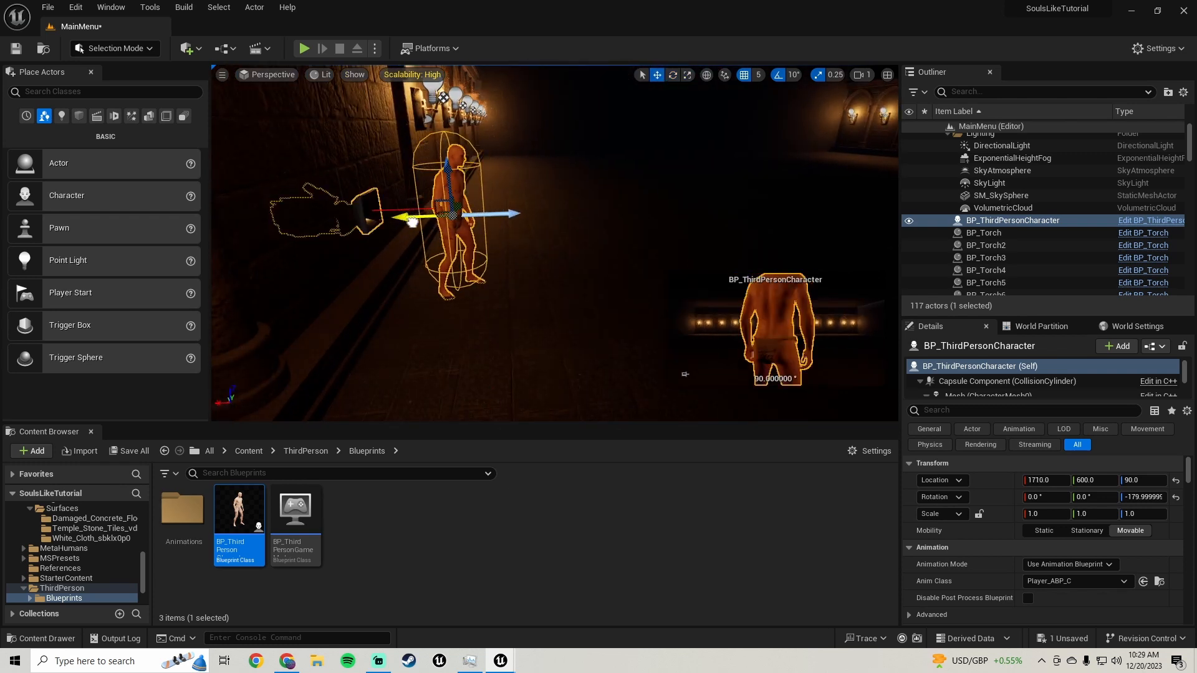
pyautogui.moveTo(412, 222); pyautogui.dragTo(412, 221, button='right')
pyautogui.press('g')
pyautogui.press('s')
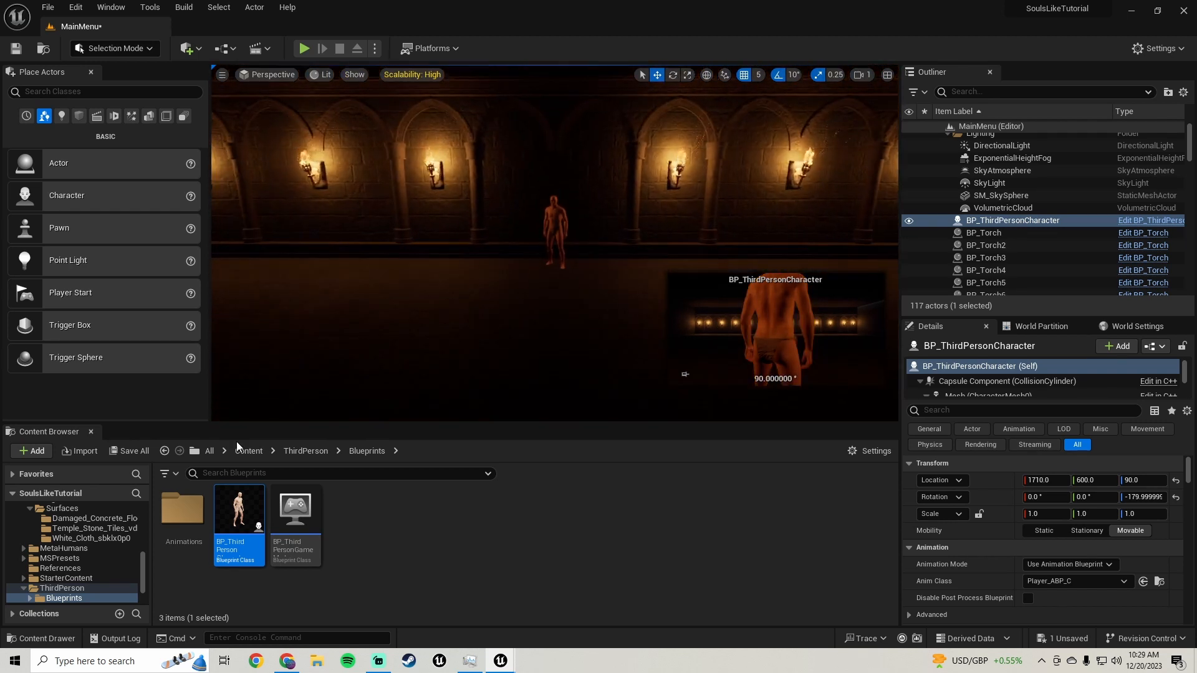
pyautogui.click(692, 471)
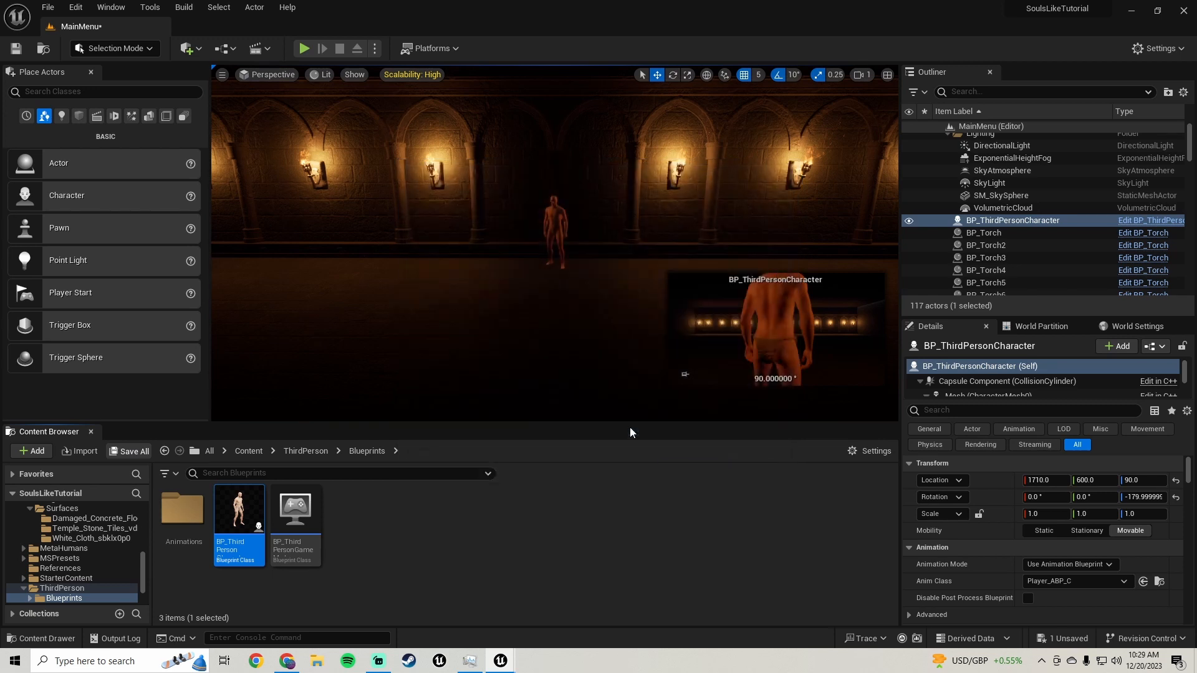
# - Place a Spot Light on the floor in front of the character
pyautogui.click(62, 117)
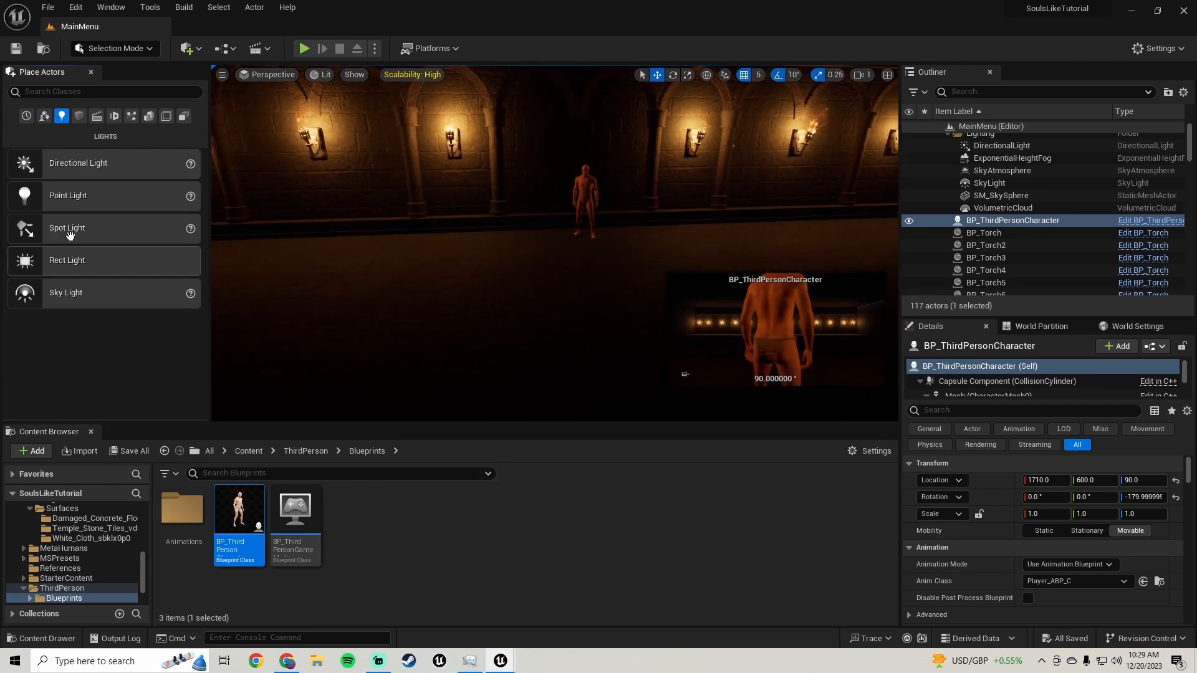
pyautogui.moveTo(98, 230); pyautogui.dragTo(544, 340)
pyautogui.moveTo(544, 340); pyautogui.dragTo(649, 368, button='right')
pyautogui.press('g')
pyautogui.press('a')
pyautogui.moveTo(549, 280); pyautogui.dragTo(611, 239, button='right')
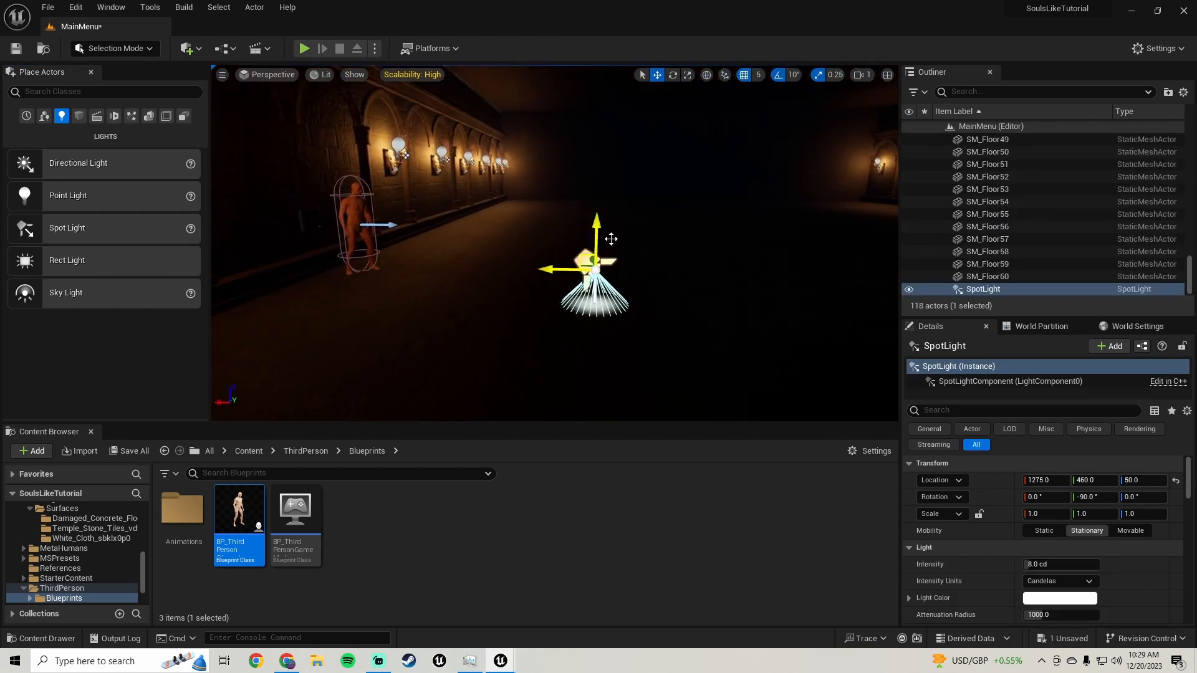
# - Raise the spot light to Z 230 and shift it sideways to Y 585, in line with the character
pyautogui.moveTo(599, 224); pyautogui.dragTo(599, 83)
pyautogui.press('d')
pyautogui.moveTo(572, 127); pyautogui.dragTo(436, 127, button='right')
pyautogui.moveTo(489, 157); pyautogui.dragTo(540, 165)
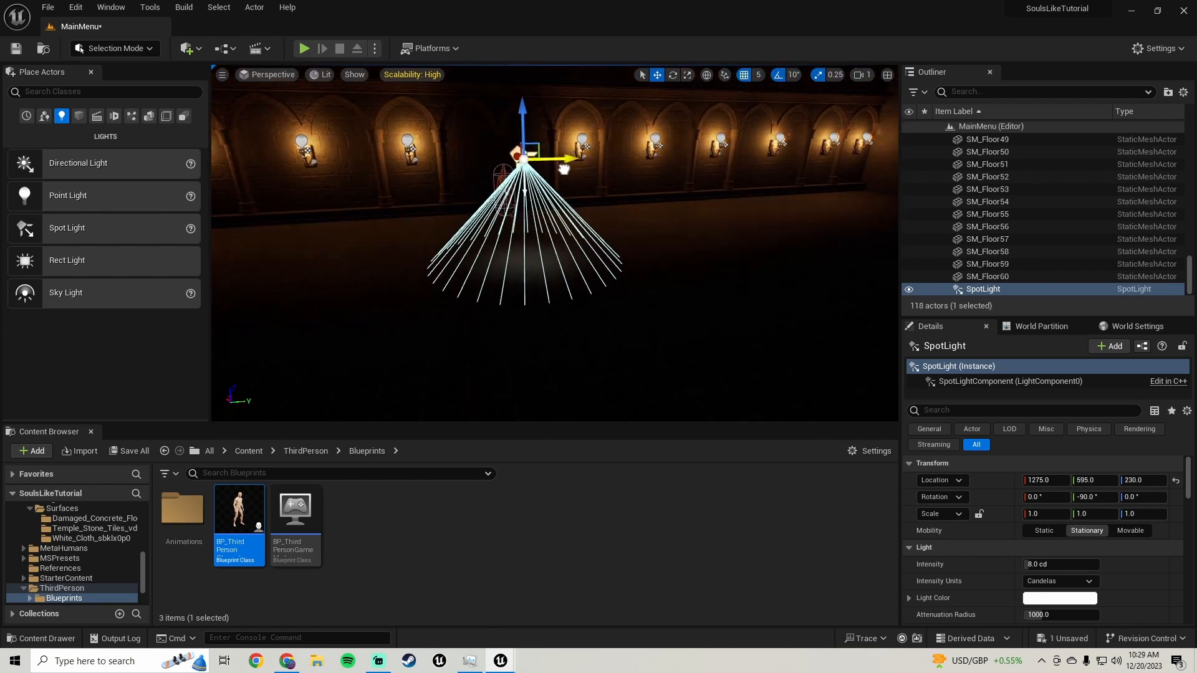
pyautogui.press('w')
pyautogui.moveTo(560, 171); pyautogui.dragTo(773, 187, button='right')
pyautogui.press('a')
pyautogui.press('a')
pyautogui.press('s')
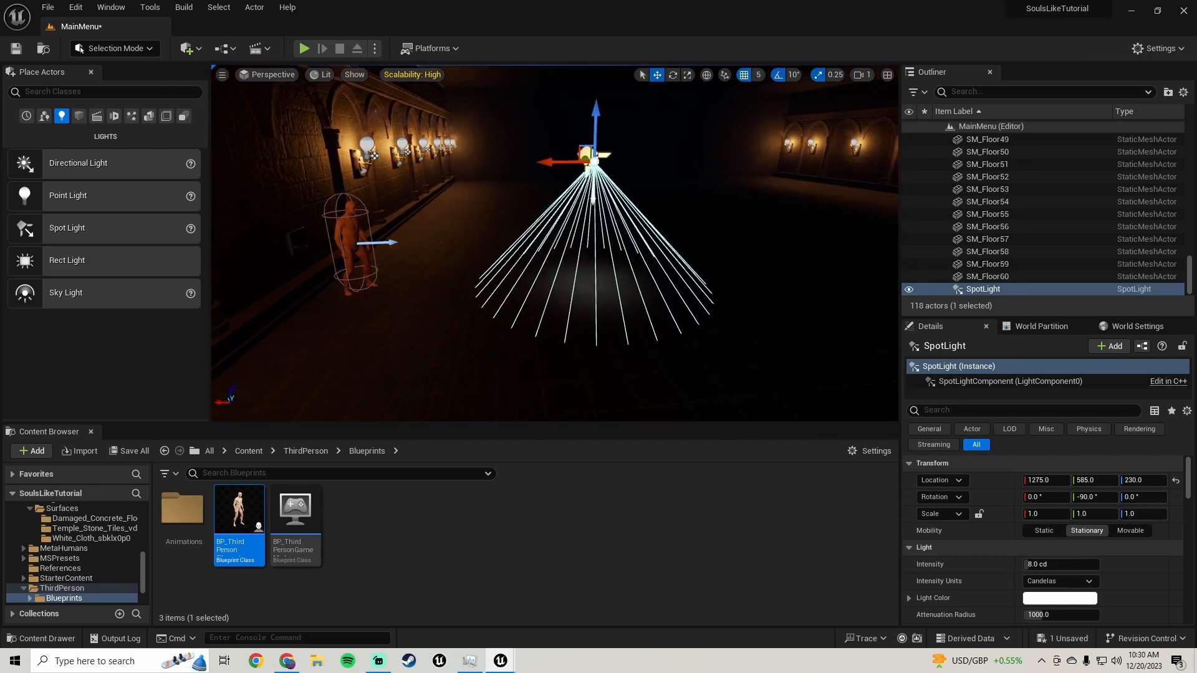
# - Tilt the spot light by 70° to a pitch of -20° so it shines towards the character
pyautogui.press('d')
pyautogui.moveTo(579, 140)
pyautogui.mouseDown(button='right')
pyautogui.moveTo(642, 124)
pyautogui.moveTo(579, 140)
pyautogui.mouseUp(button='right')
pyautogui.press('e')
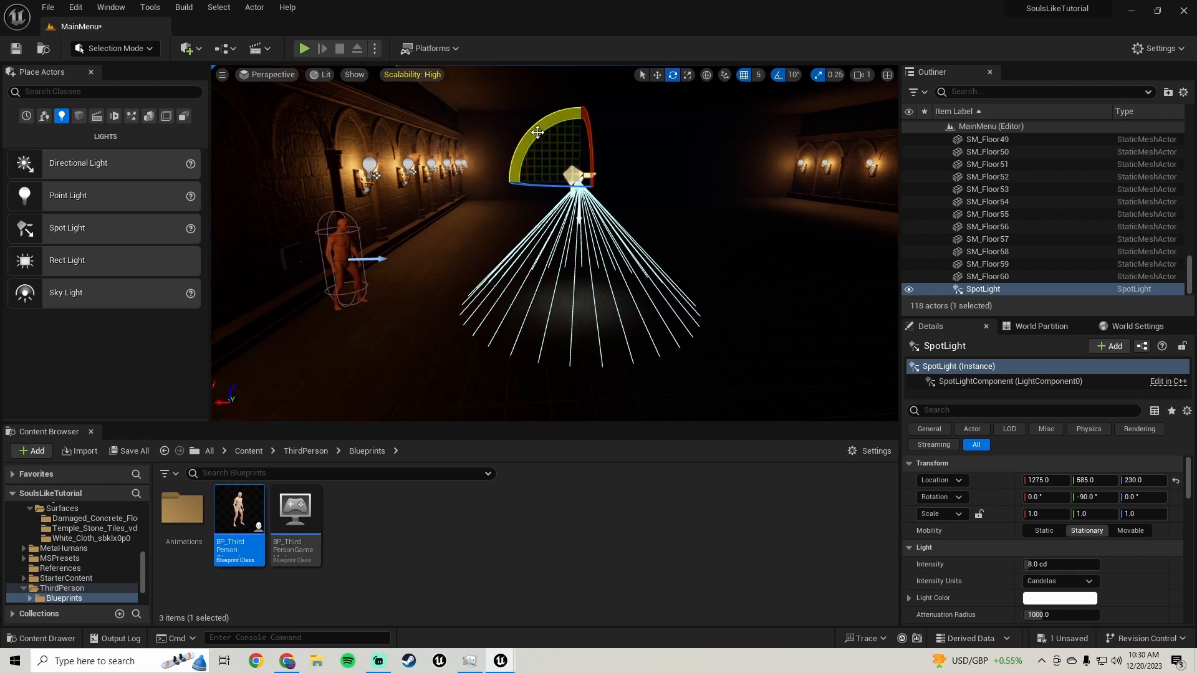
pyautogui.moveTo(508, 154); pyautogui.dragTo(553, 106)
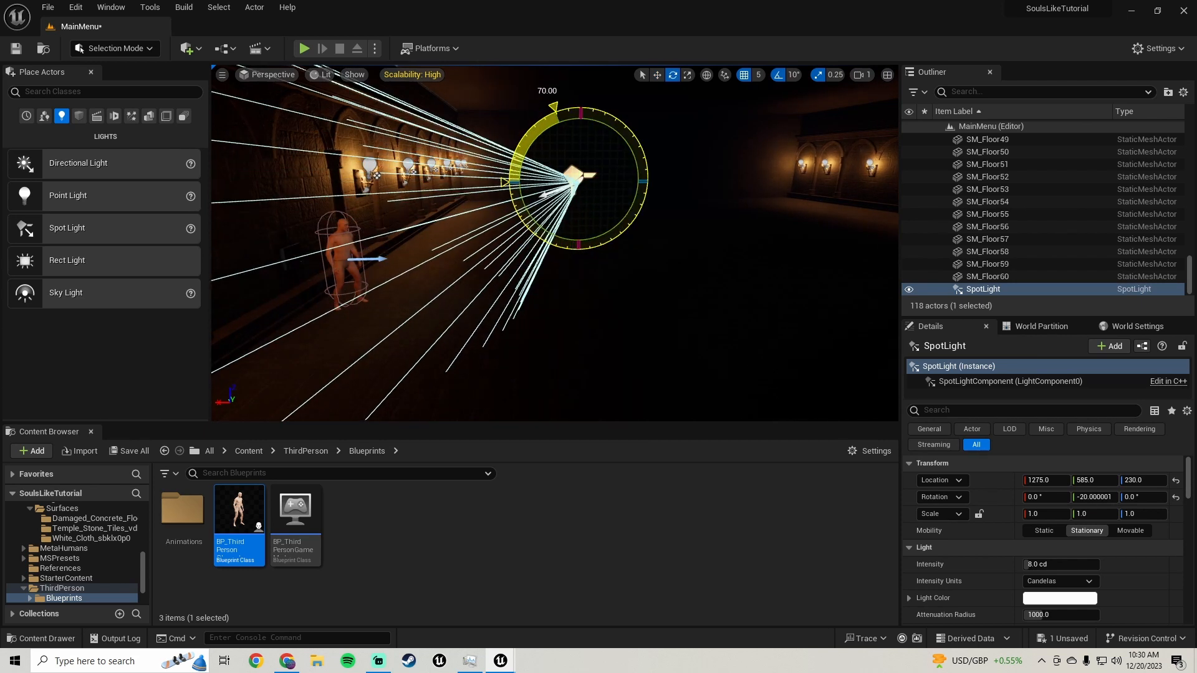
# - Shift the spot light sideways to Y 610 to centre it on the character from the front
pyautogui.press('w')
pyautogui.moveTo(554, 243); pyautogui.dragTo(399, 250, button='right')
pyautogui.press('d')
pyautogui.press('w')
pyautogui.press('s')
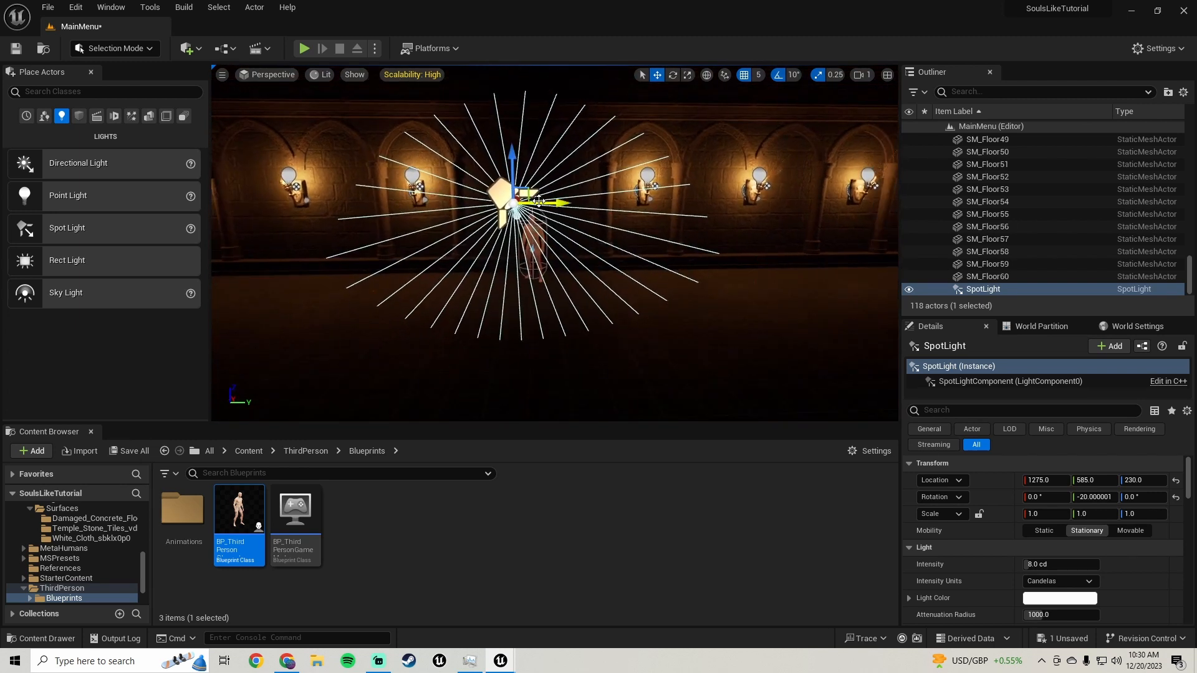
pyautogui.moveTo(539, 203); pyautogui.dragTo(564, 205)
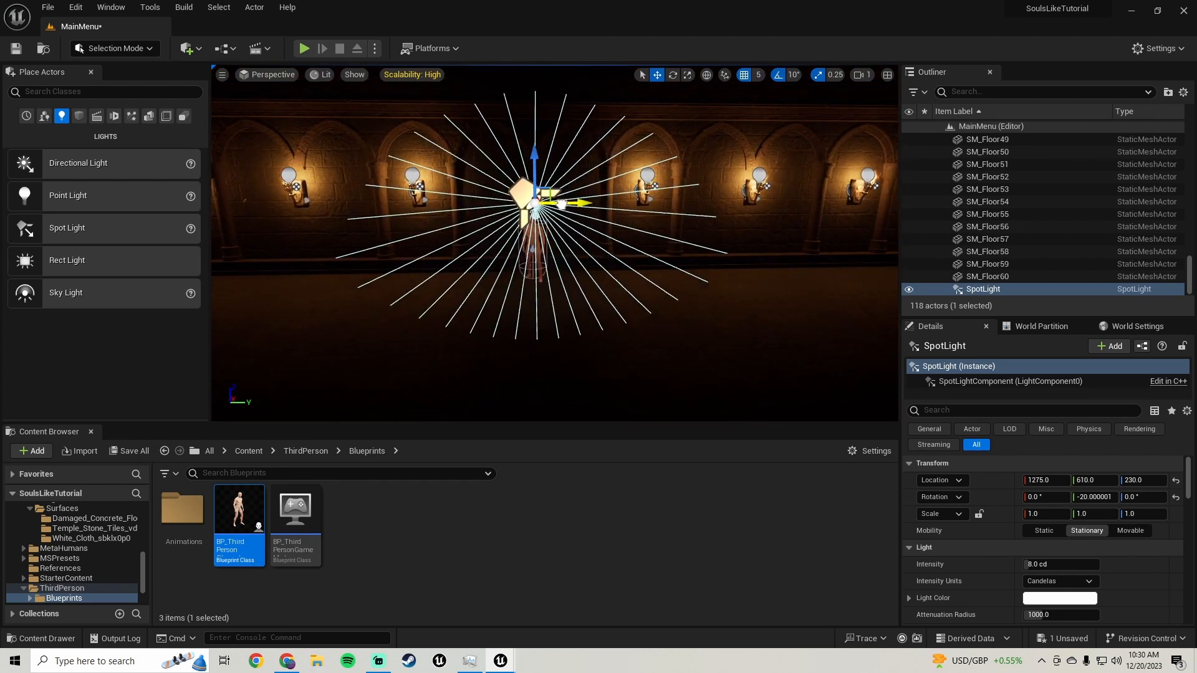
# - Set the spot light's colour to a warm peach tone with sRGB hex FFE0C8FF
pyautogui.moveTo(562, 204); pyautogui.dragTo(773, 212, button='right')
pyautogui.press('a')
pyautogui.press('w')
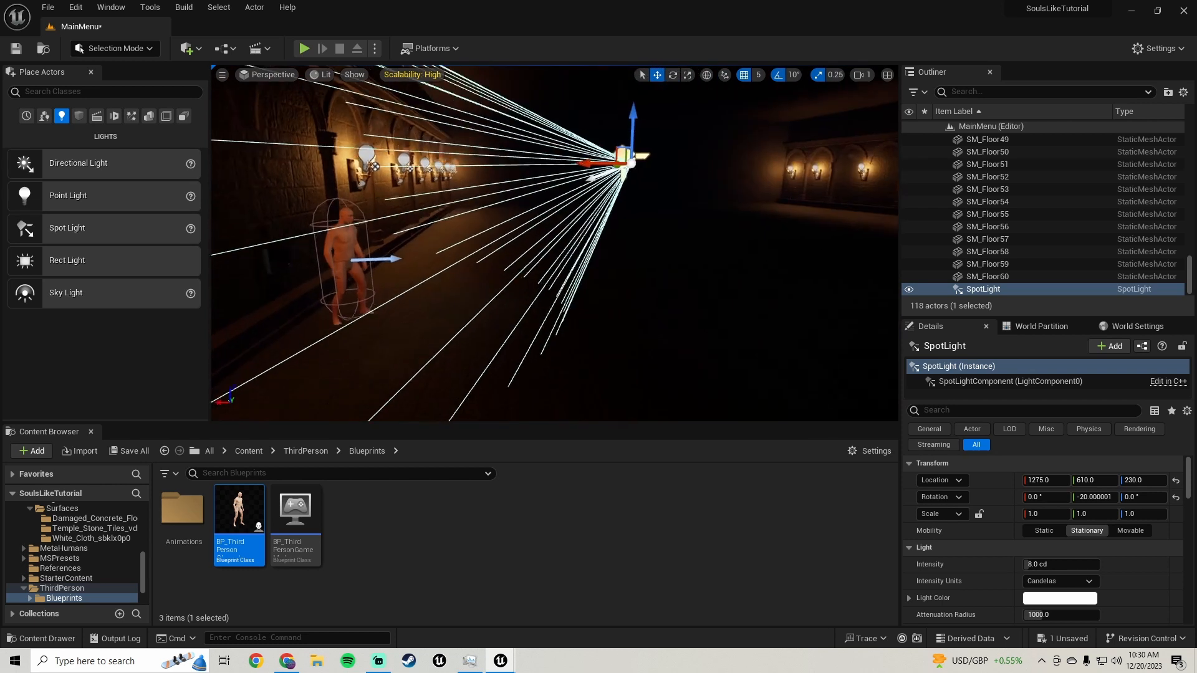
pyautogui.moveTo(449, 209); pyautogui.dragTo(405, 209, button='right')
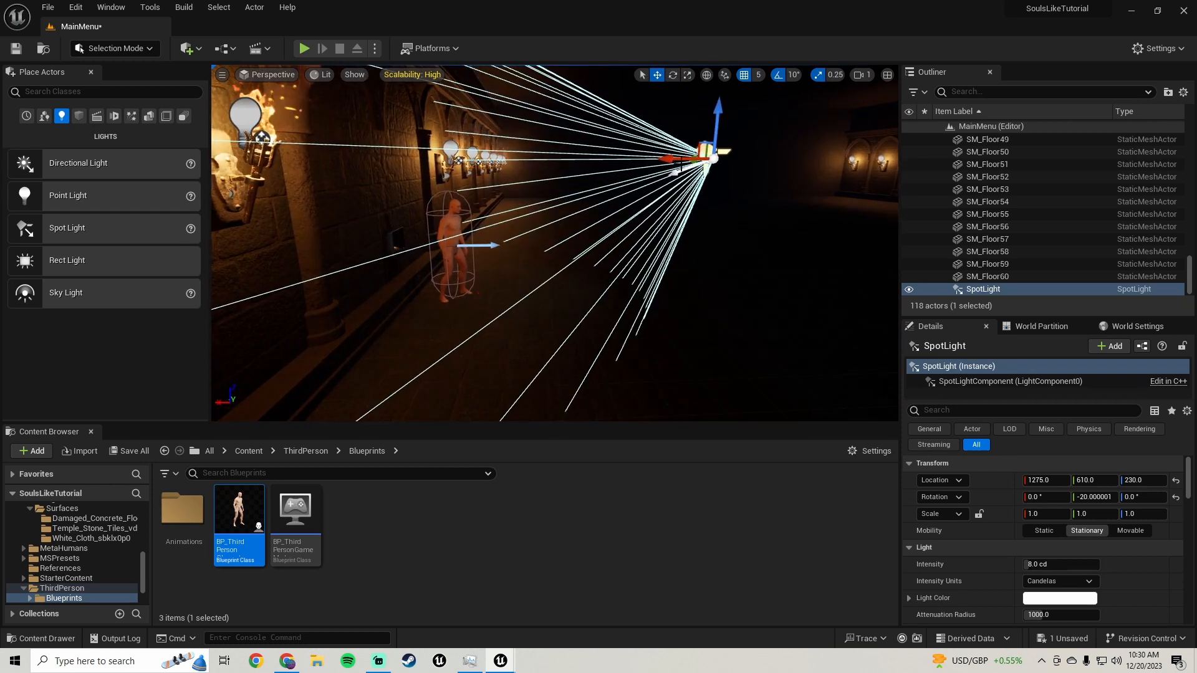
pyautogui.scroll(-2, 951, 508)
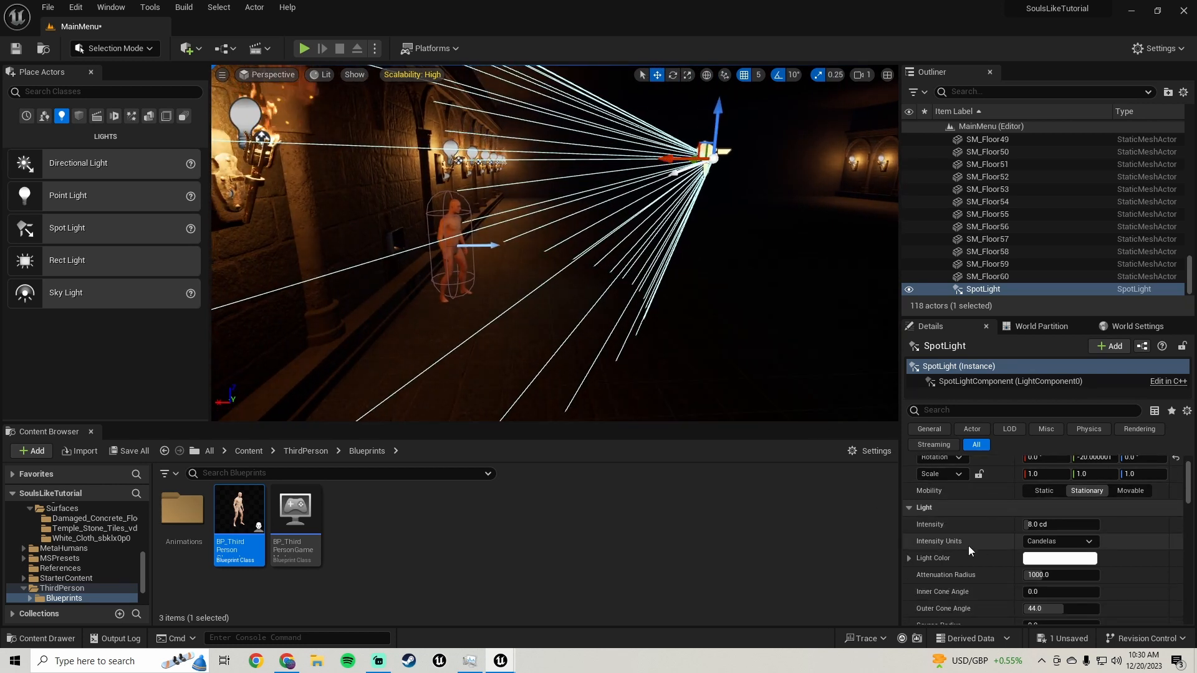
pyautogui.click(1051, 560)
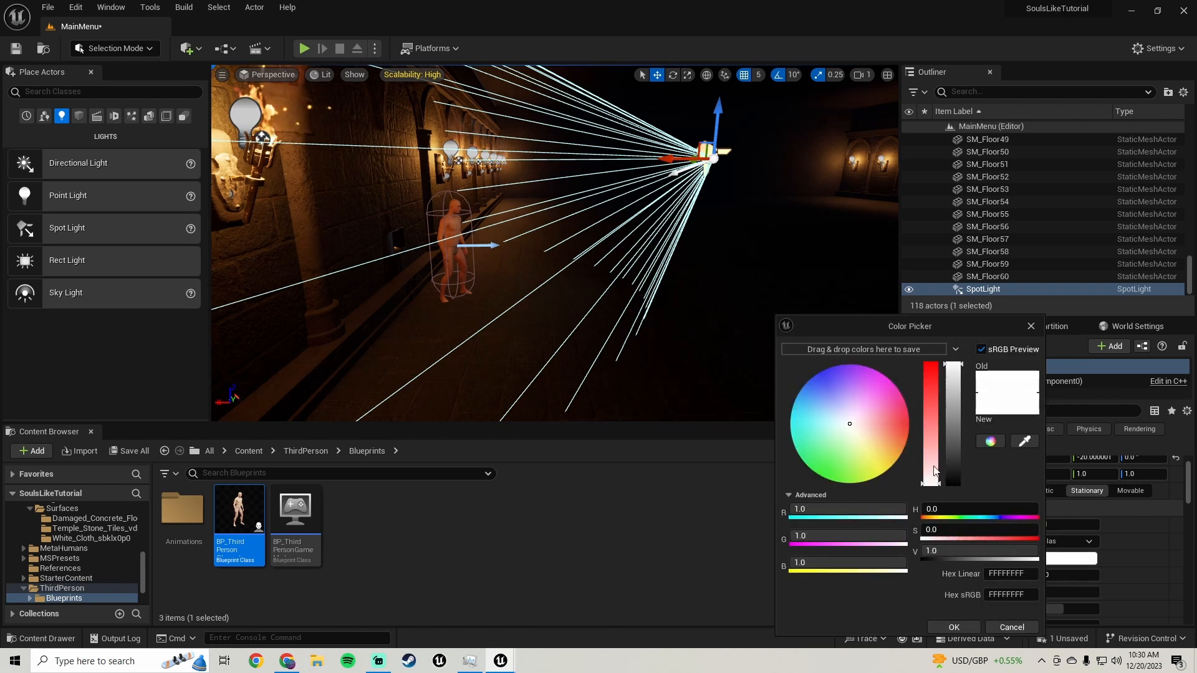
pyautogui.click(860, 427)
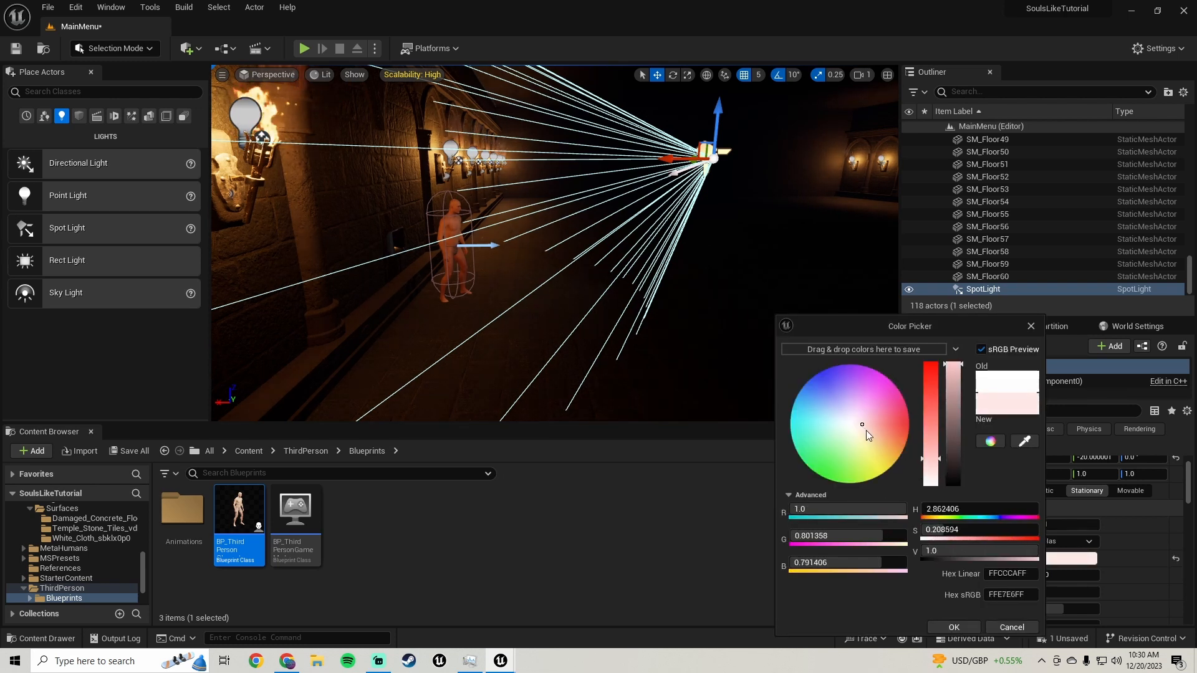
pyautogui.click(866, 430)
pyautogui.click(866, 433)
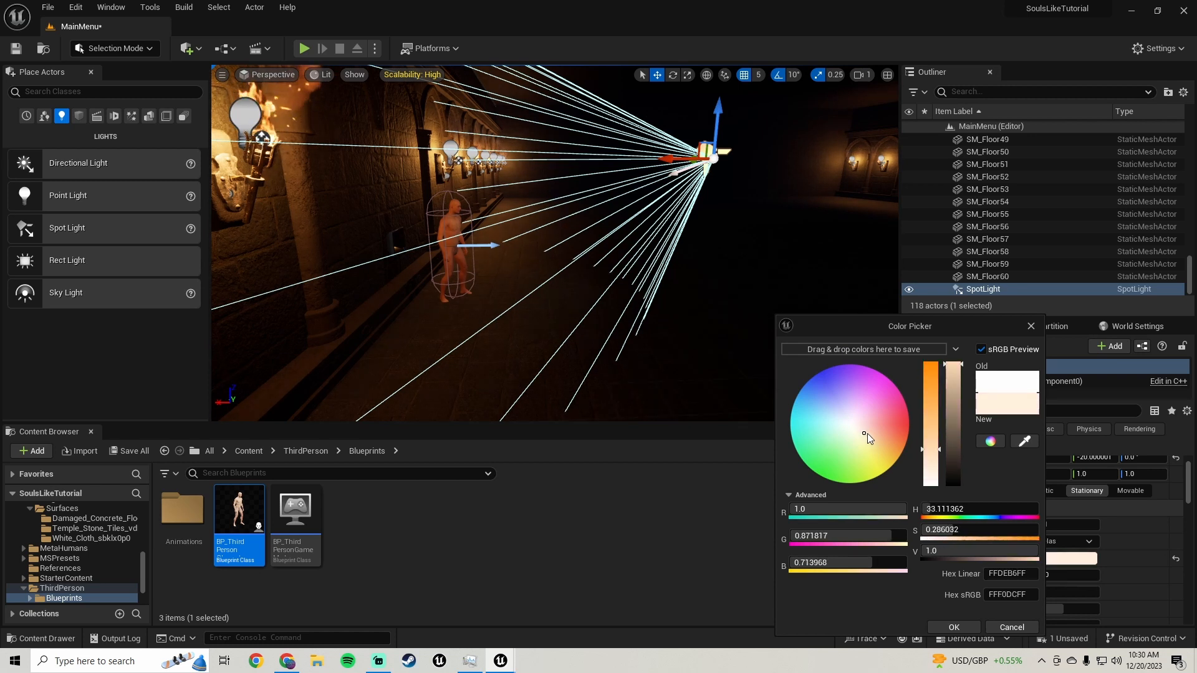
pyautogui.click(867, 434)
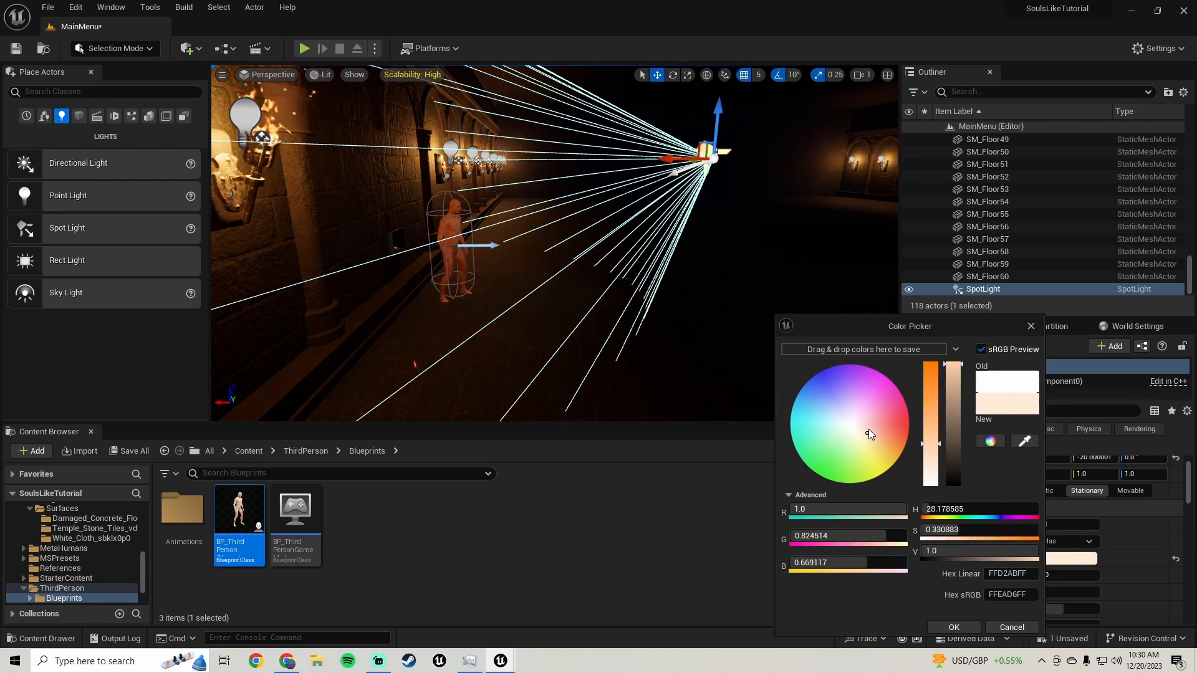
pyautogui.click(866, 433)
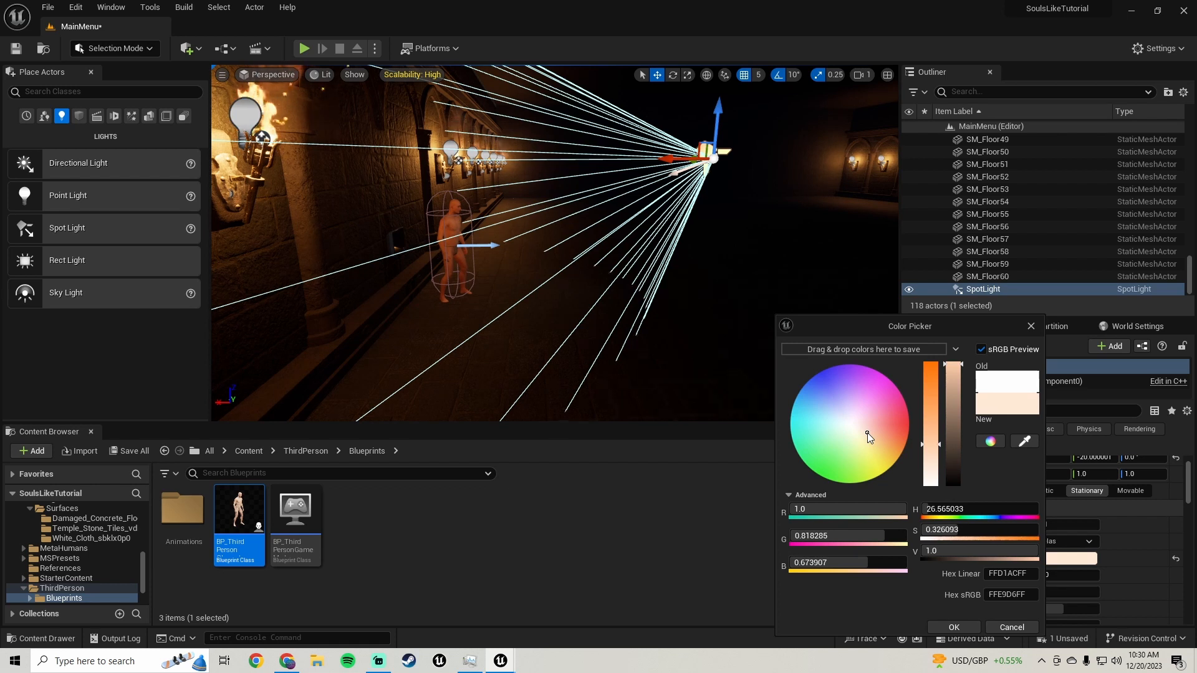
pyautogui.click(868, 433)
pyautogui.moveTo(868, 433); pyautogui.dragTo(872, 434)
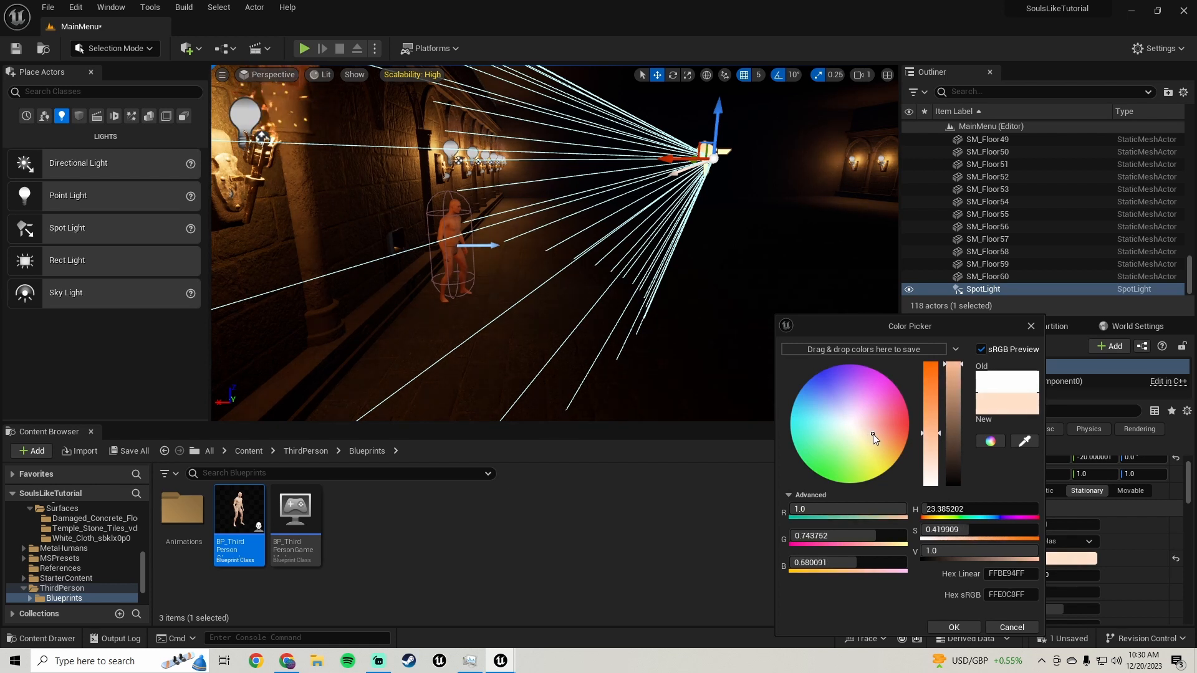
pyautogui.click(961, 628)
# - Check the lit character from the front without editor overlays and save the MainMenu level
pyautogui.moveTo(598, 268); pyautogui.dragTo(426, 248, button='right')
pyautogui.press('g')
pyautogui.press('w')
pyautogui.press('s')
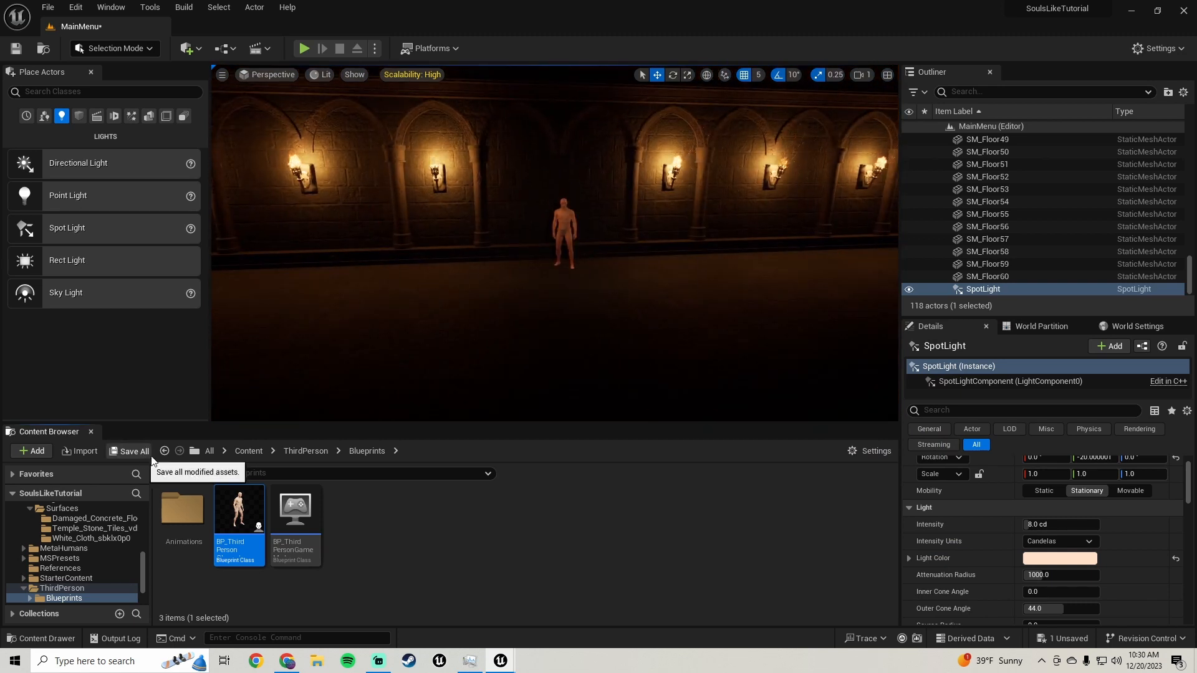
pyautogui.click(129, 450)
pyautogui.click(700, 468)
# - Browse the InfinityBladeEffects effects folders, including FX_Ambient, FX and FX_Ability, for a suitable atmospheric effect
pyautogui.moveTo(598, 268)
pyautogui.mouseDown(button='right')
pyautogui.moveTo(548, 268)
pyautogui.moveTo(630, 268)
pyautogui.moveTo(596, 272)
pyautogui.mouseUp(button='right')
pyautogui.press('a')
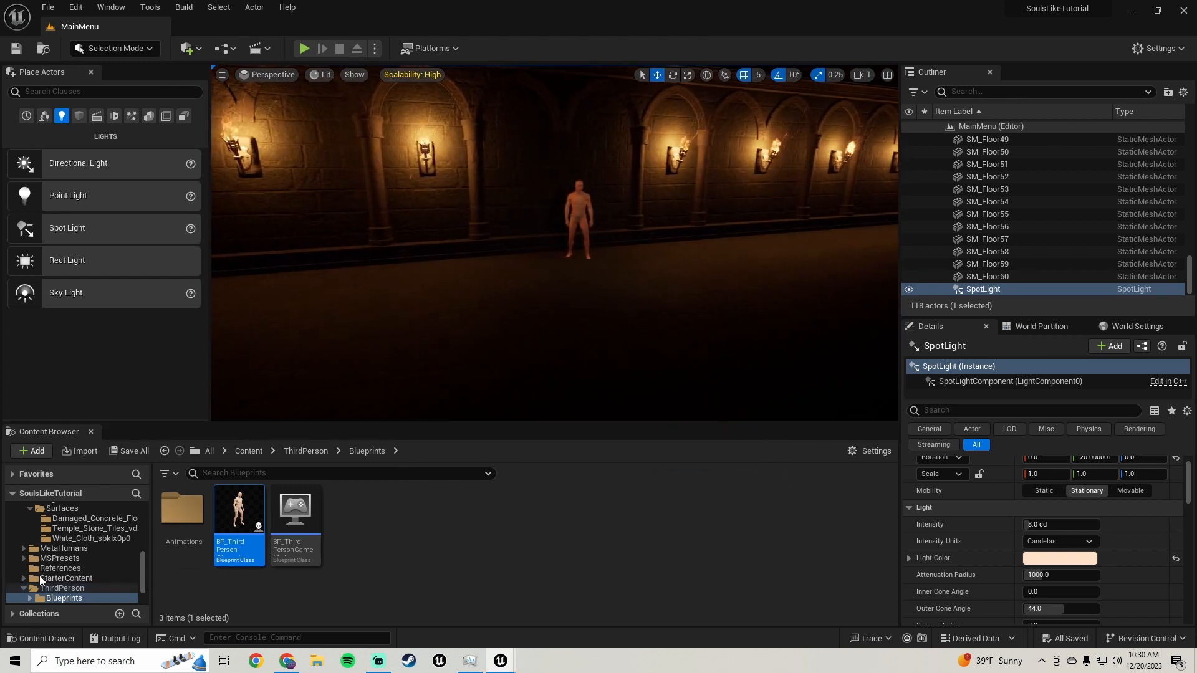
pyautogui.scroll(3, 46, 566)
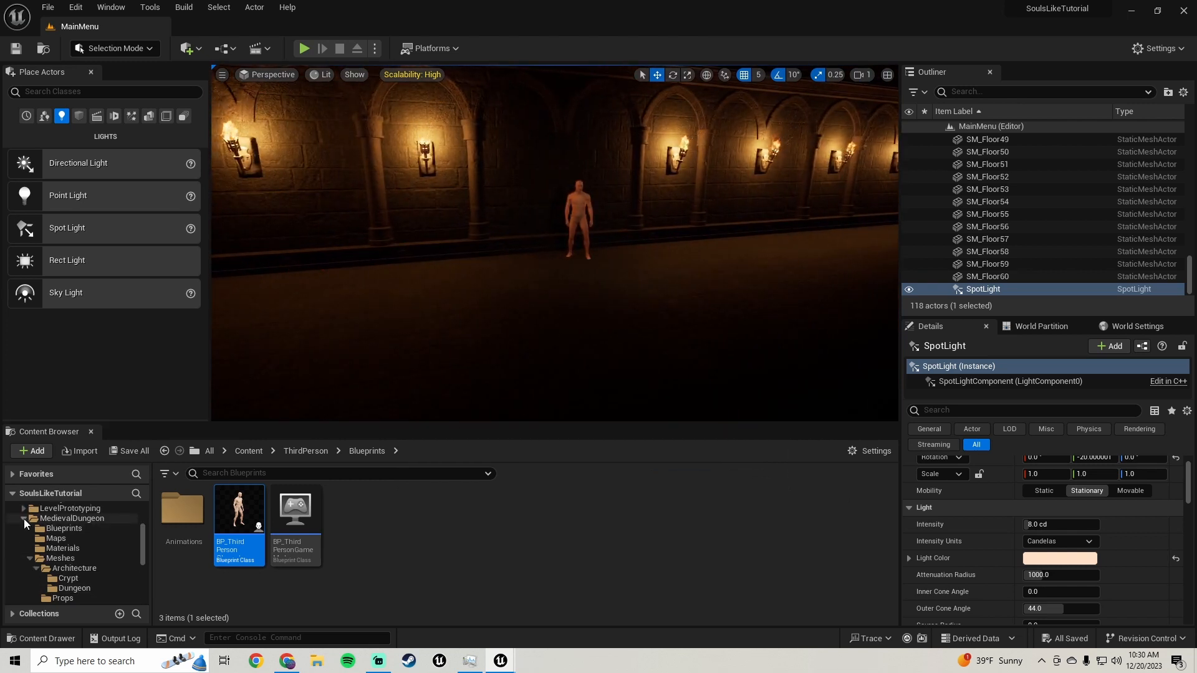
pyautogui.click(24, 518)
pyautogui.scroll(2, 69, 561)
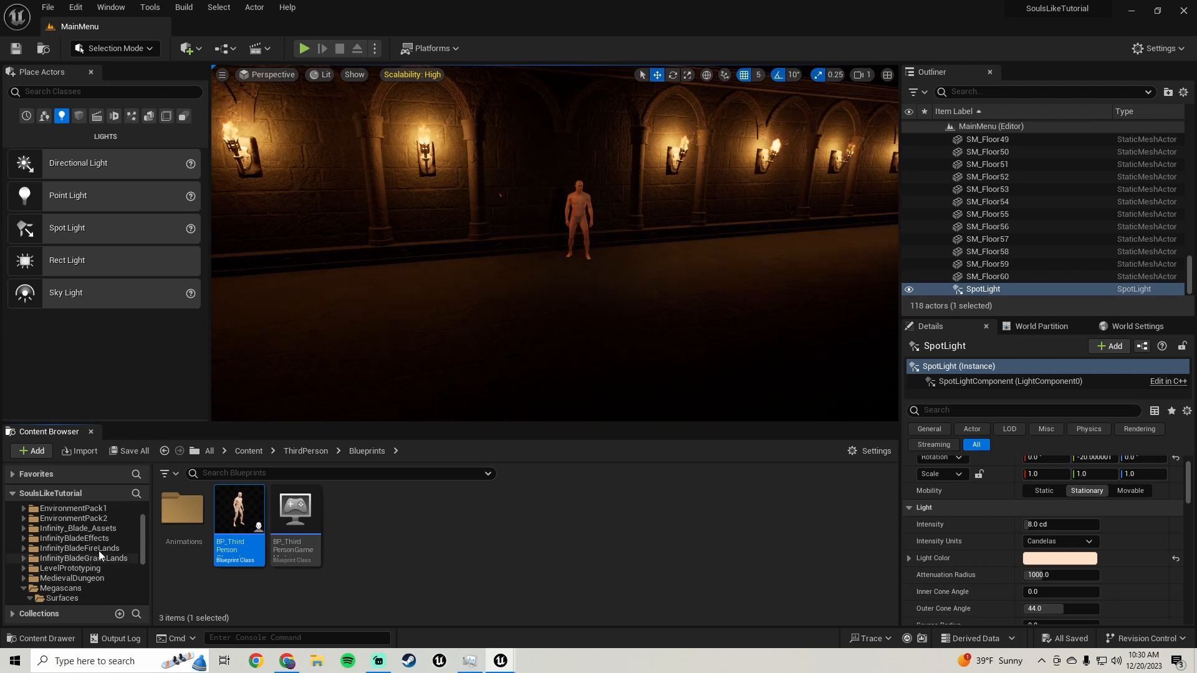
pyautogui.click(76, 539)
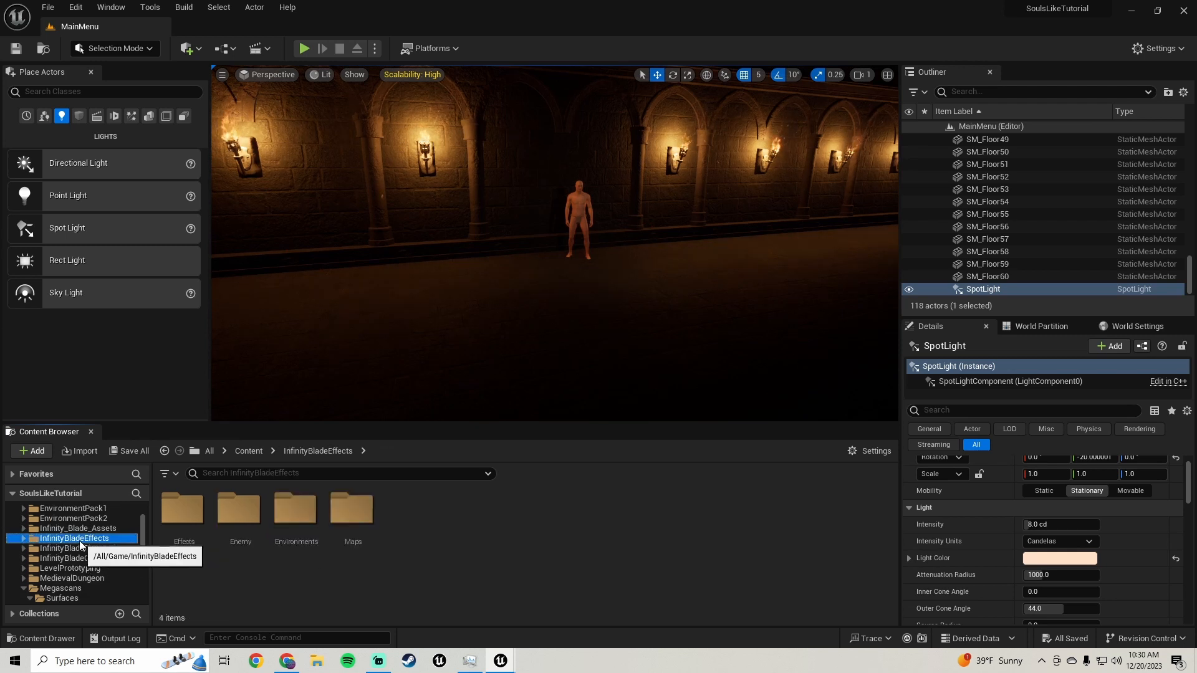
pyautogui.doubleClick(187, 539)
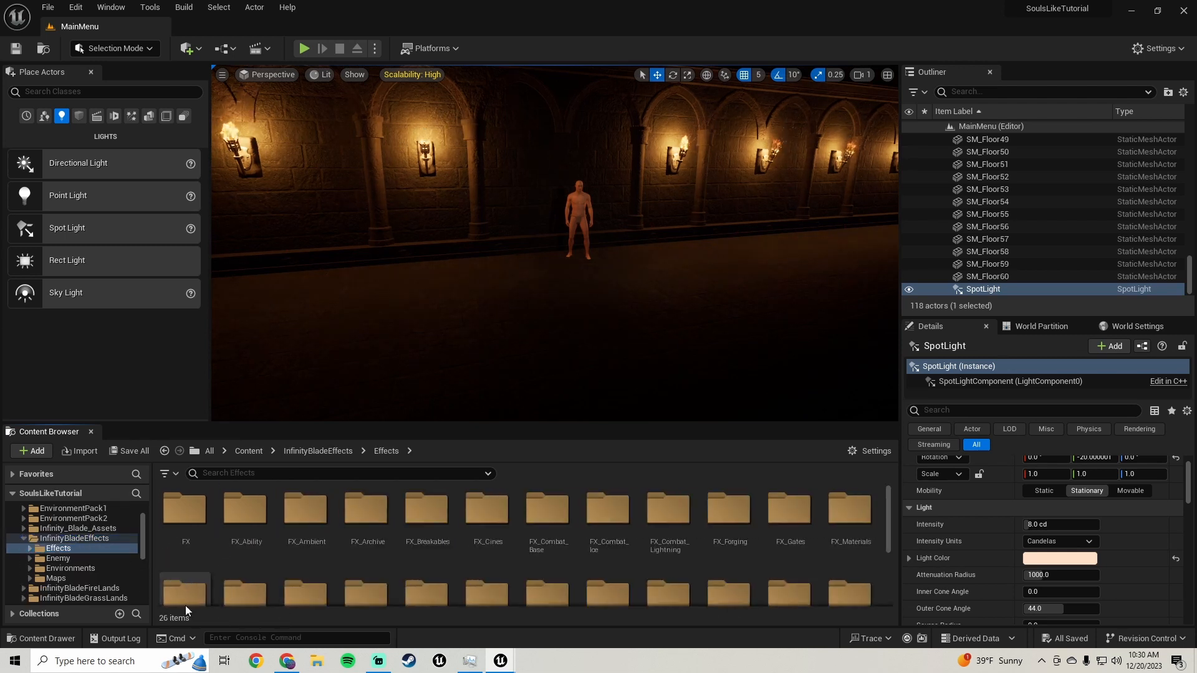
pyautogui.doubleClick(306, 515)
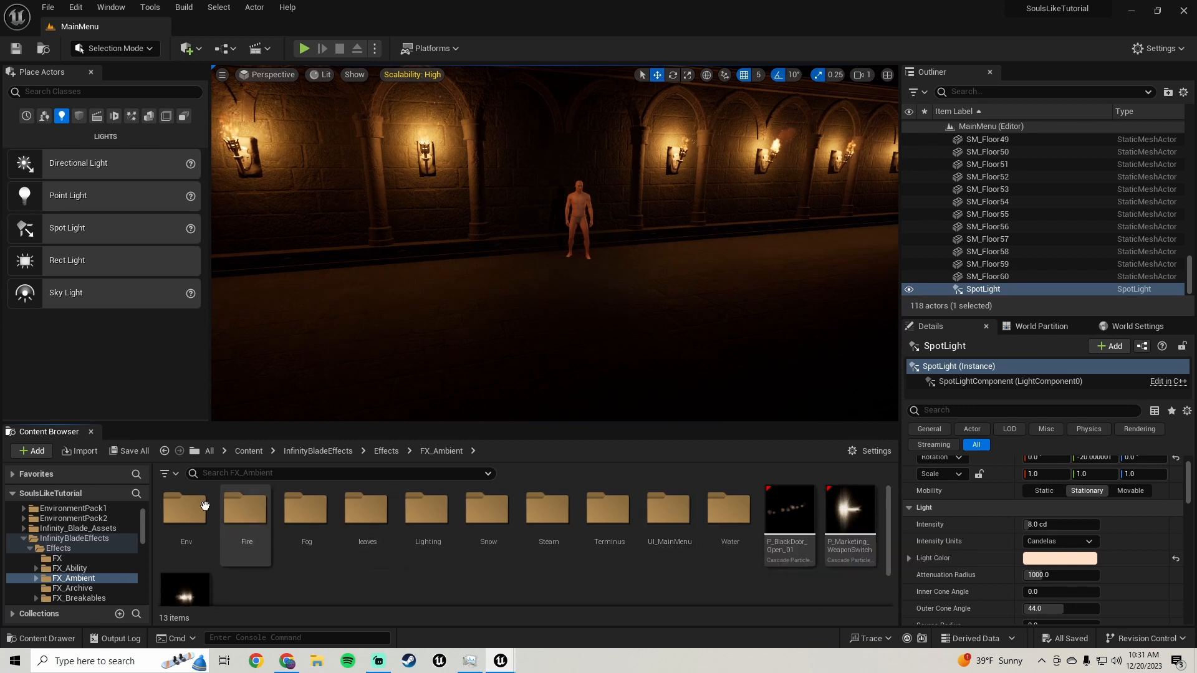
pyautogui.click(71, 559)
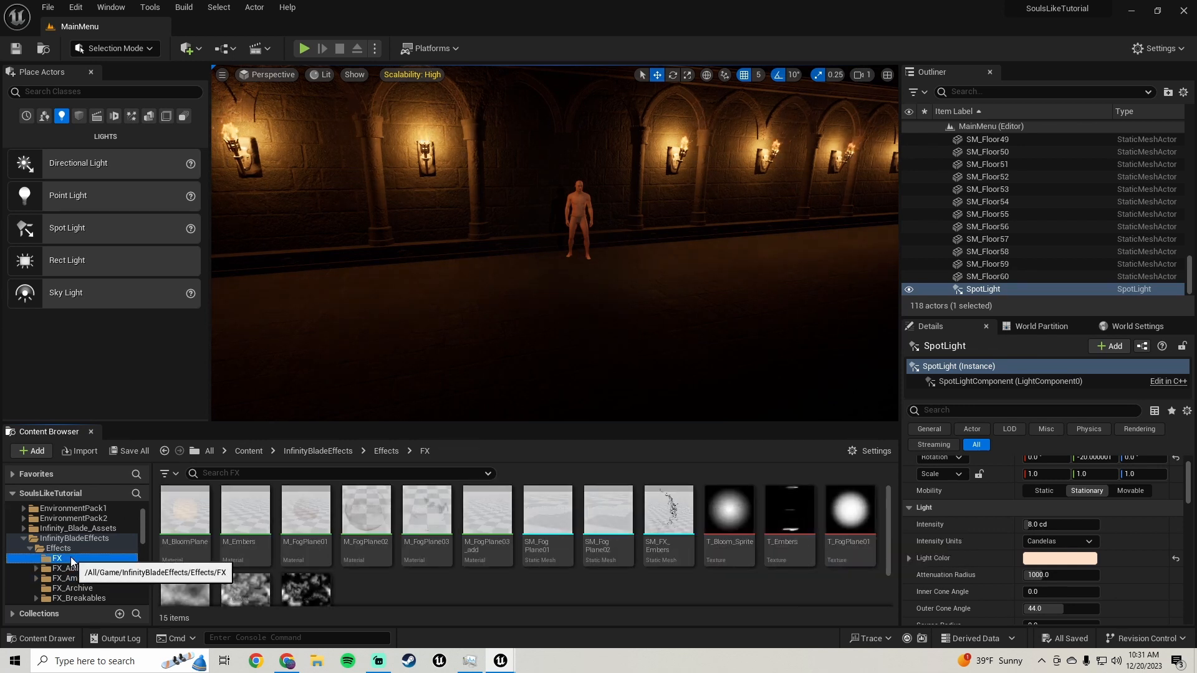
pyautogui.click(70, 568)
pyautogui.scroll(-2, 101, 554)
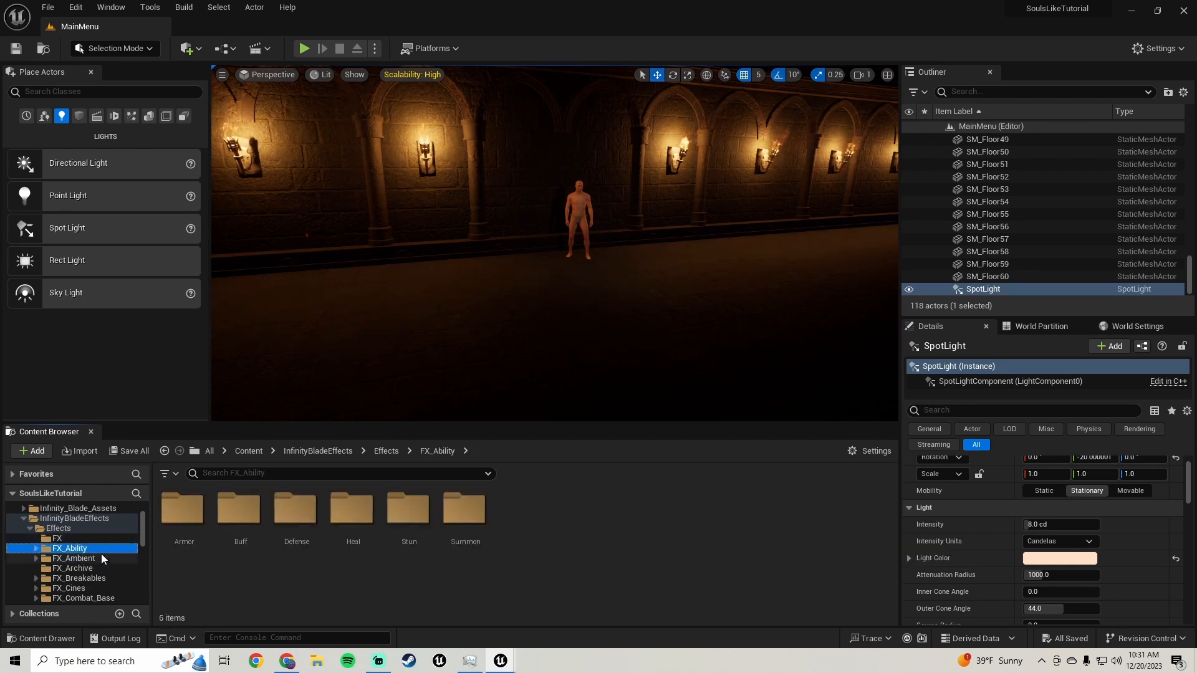
pyautogui.scroll(4, 101, 554)
# - Search the project's whole Content folder for "dust" and place the P_Dust_groundCoat particle effect on the floor near the character
pyautogui.click(50, 518)
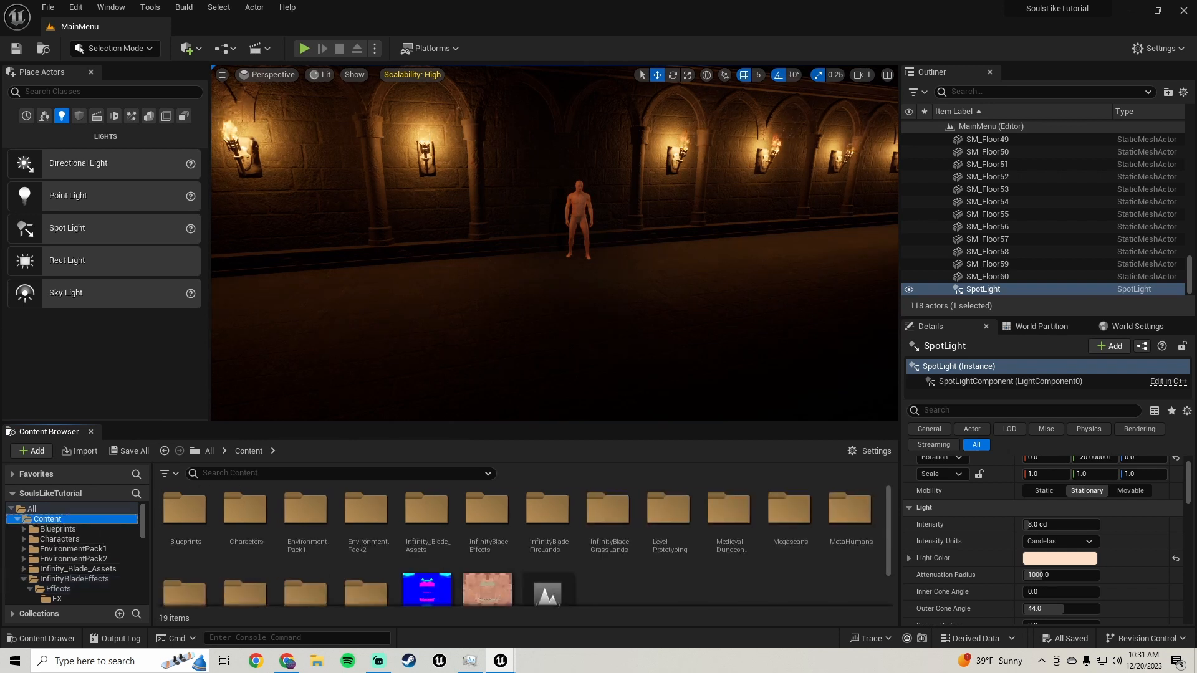
pyautogui.click(267, 474)
pyautogui.write('dust')
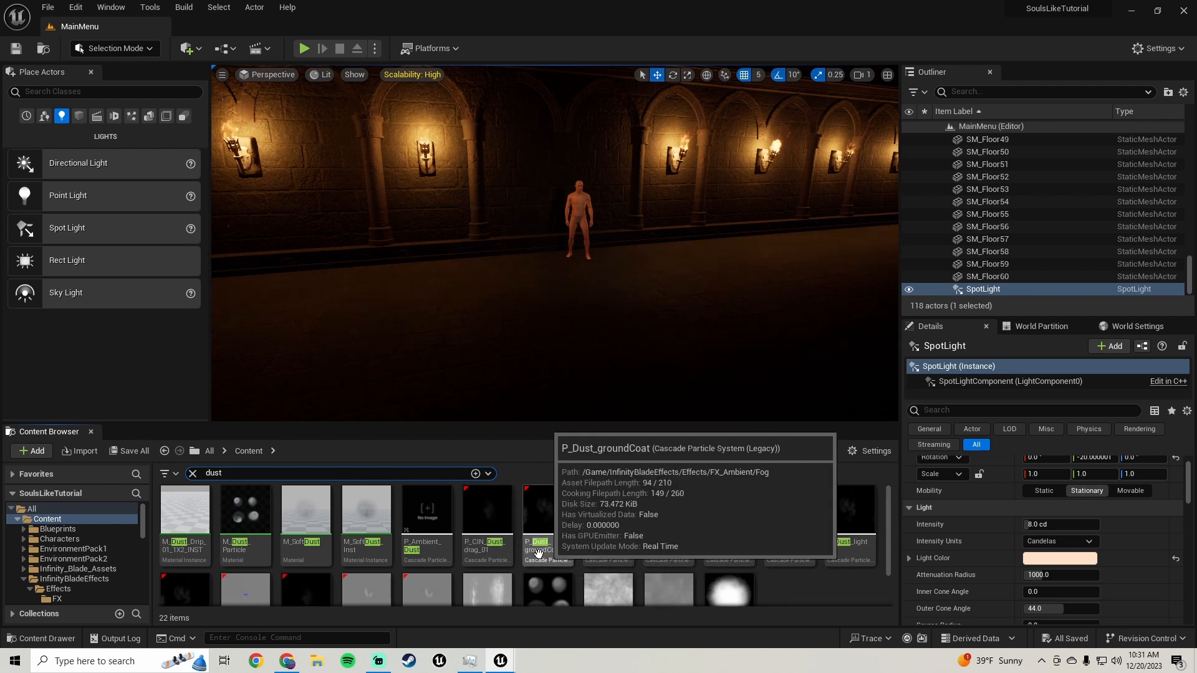
pyautogui.click(537, 549)
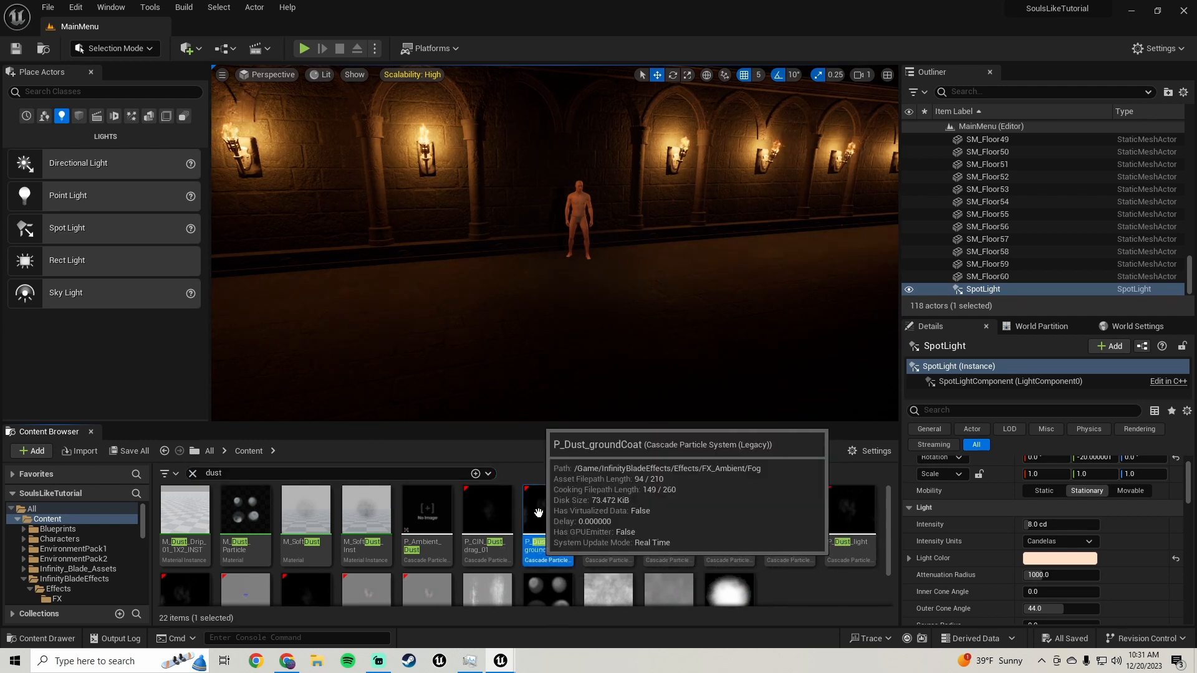
pyautogui.moveTo(520, 305); pyautogui.dragTo(522, 304)
pyautogui.moveTo(521, 305); pyautogui.dragTo(620, 264, button='right')
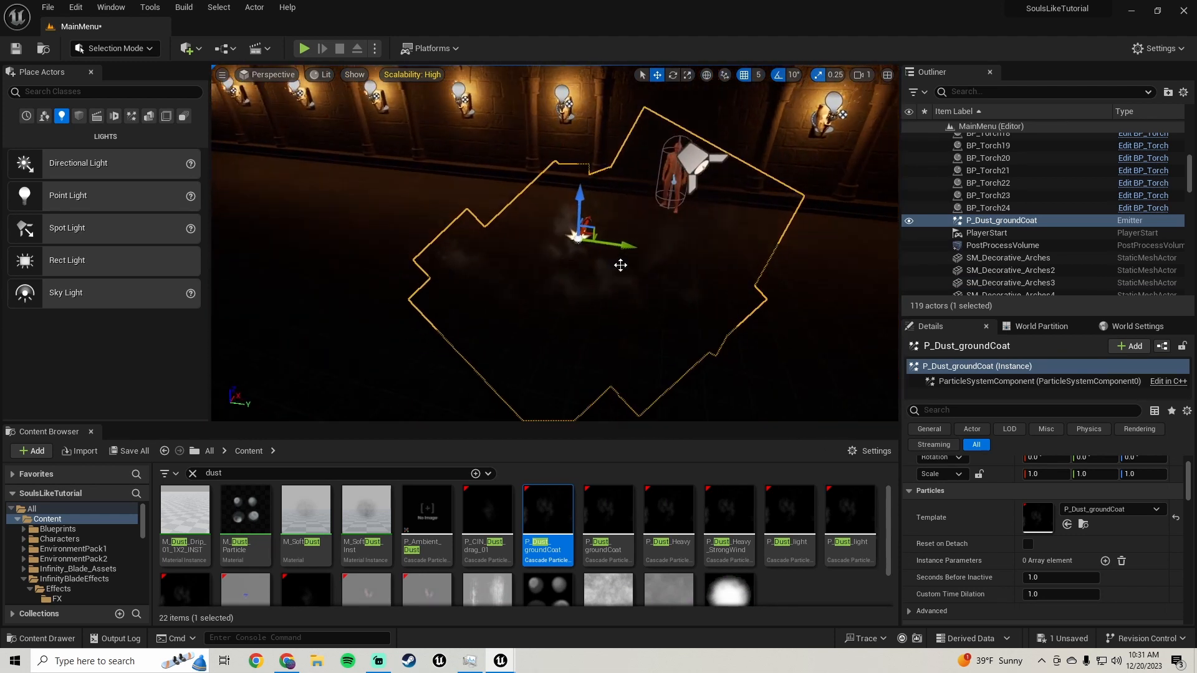
# - Rotate the ground dust effect about its vertical axis by about 80°
pyautogui.press('e')
pyautogui.moveTo(614, 269); pyautogui.dragTo(487, 274)
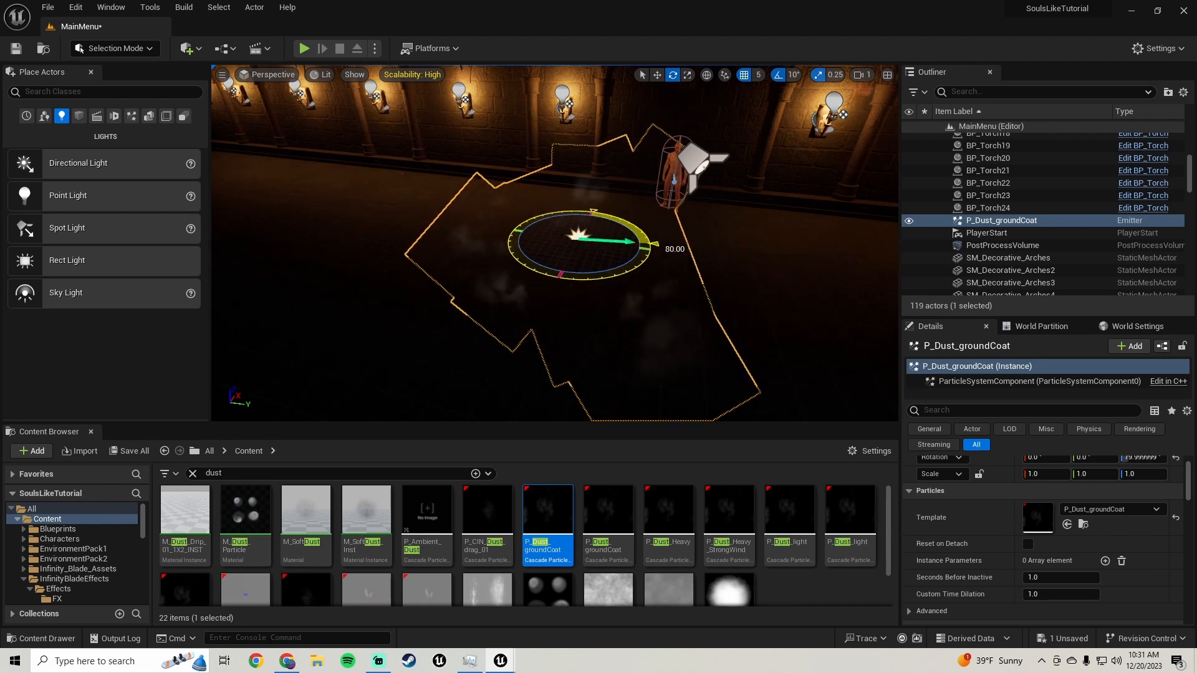
pyautogui.press('w')
pyautogui.moveTo(580, 275); pyautogui.dragTo(624, 259, button='right')
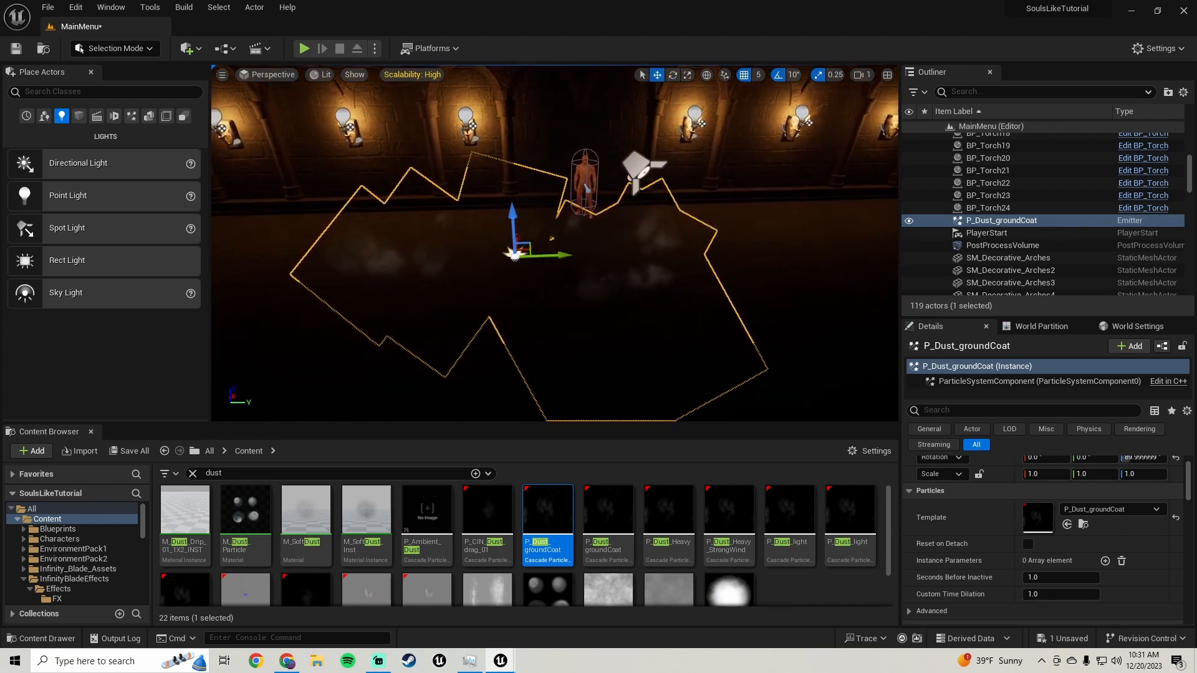
# - Move the ground dust effect along the wall to one side of the character and adjust its distance from the wall
pyautogui.moveTo(565, 251); pyautogui.dragTo(473, 260)
pyautogui.moveTo(608, 242); pyautogui.dragTo(566, 246, button='right')
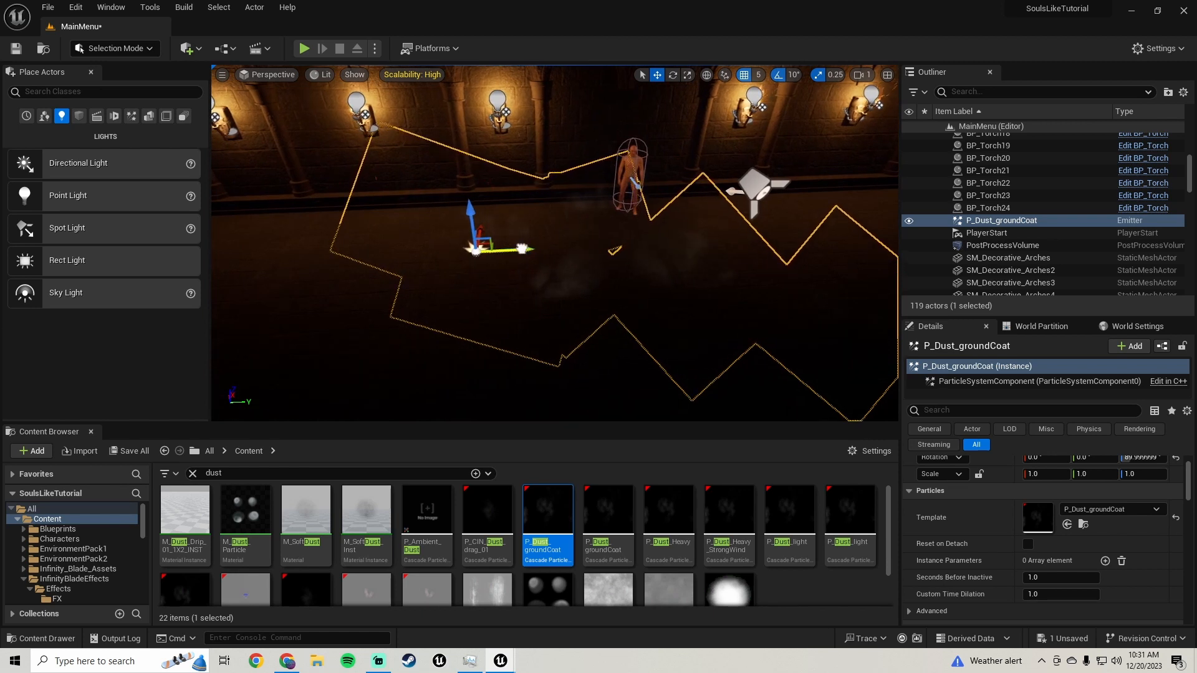
pyautogui.moveTo(524, 250); pyautogui.dragTo(496, 251)
pyautogui.moveTo(496, 250)
pyautogui.mouseDown(button='right')
pyautogui.moveTo(463, 249)
pyautogui.moveTo(486, 248)
pyautogui.mouseUp(button='right')
pyautogui.moveTo(494, 195); pyautogui.dragTo(521, 188)
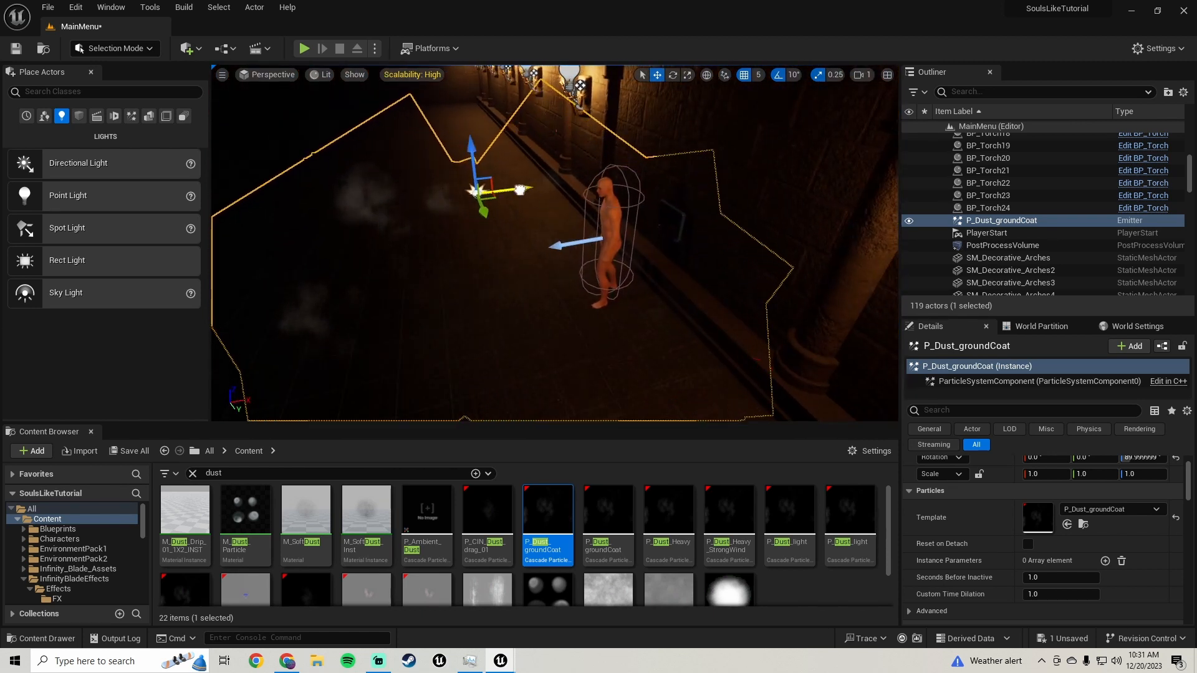
pyautogui.moveTo(520, 189); pyautogui.dragTo(636, 181, button='right')
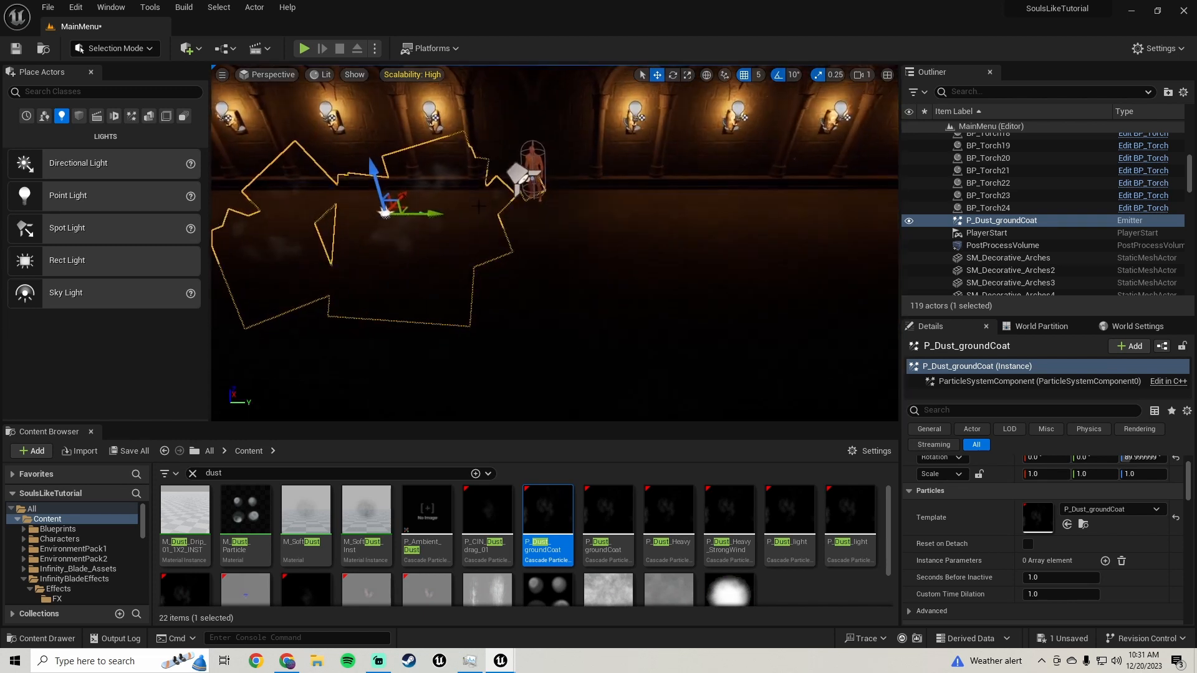
# - Duplicate the ground dust effect and place the copy on the other side of the character
pyautogui.keyDown('alt'); pyautogui.moveTo(434, 214); pyautogui.dragTo(550, 213); pyautogui.keyUp('alt')
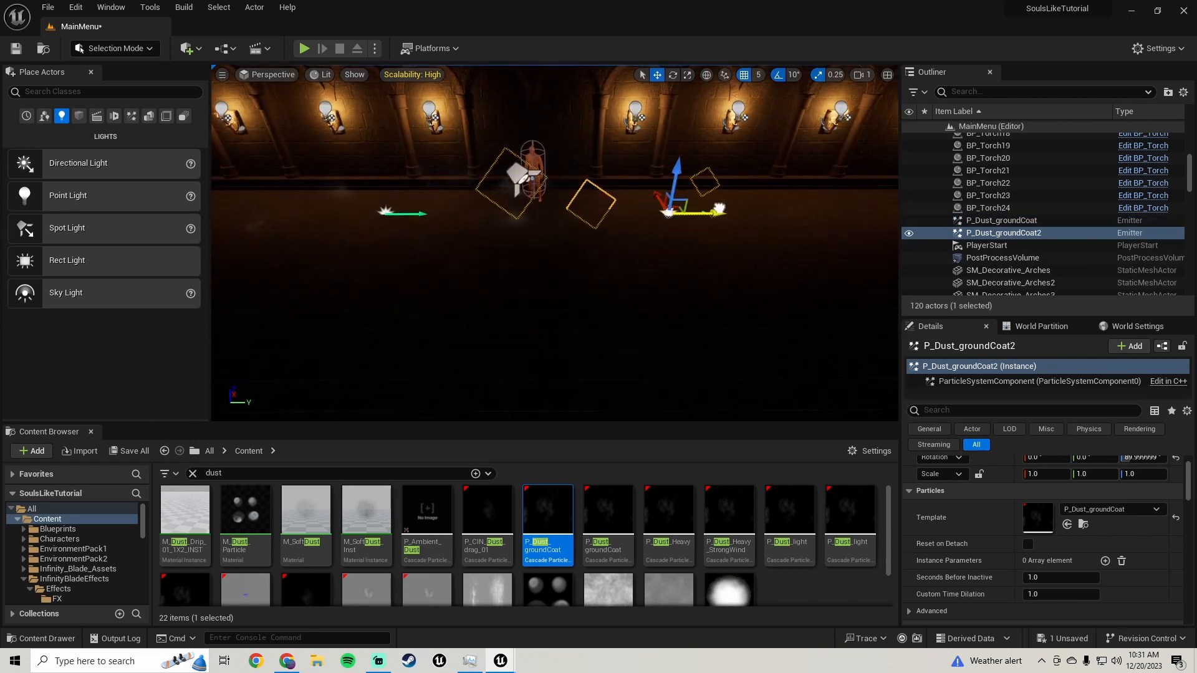
pyautogui.moveTo(668, 250); pyautogui.dragTo(676, 218, button='right')
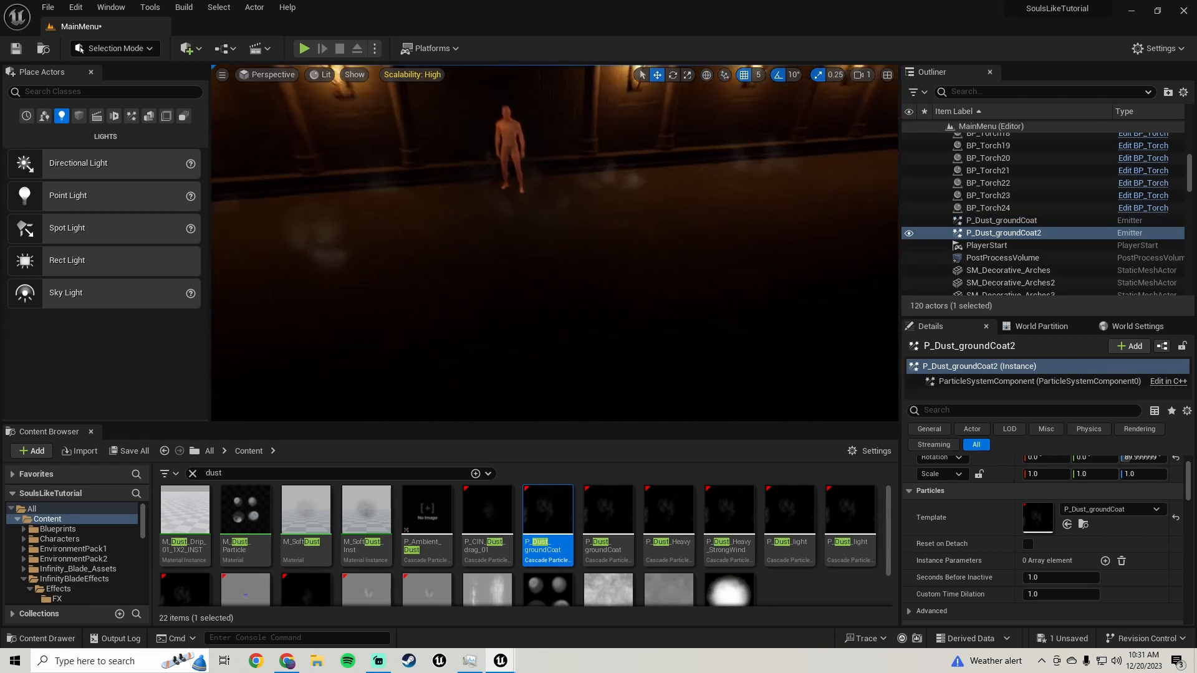
pyautogui.moveTo(549, 212); pyautogui.dragTo(521, 184, button='right')
pyautogui.press('g')
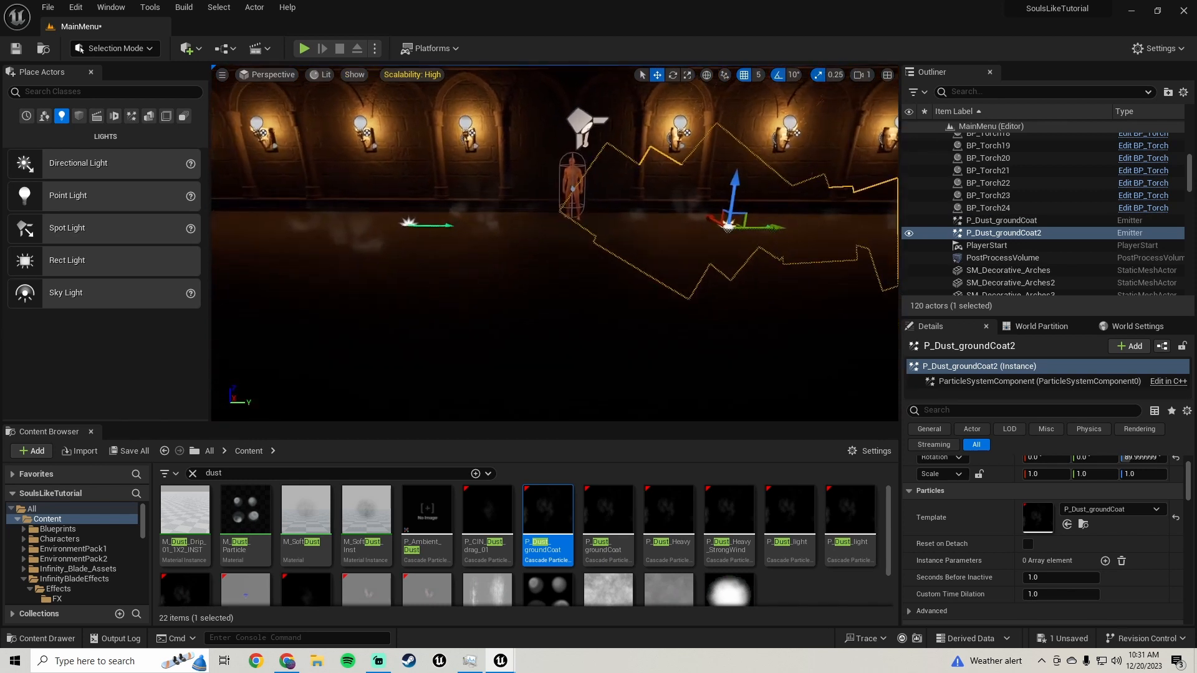
# - Select both ground dust effects and raise them slightly together
pyautogui.keyDown('ctrl'); pyautogui.click(379, 231); pyautogui.keyUp('ctrl')
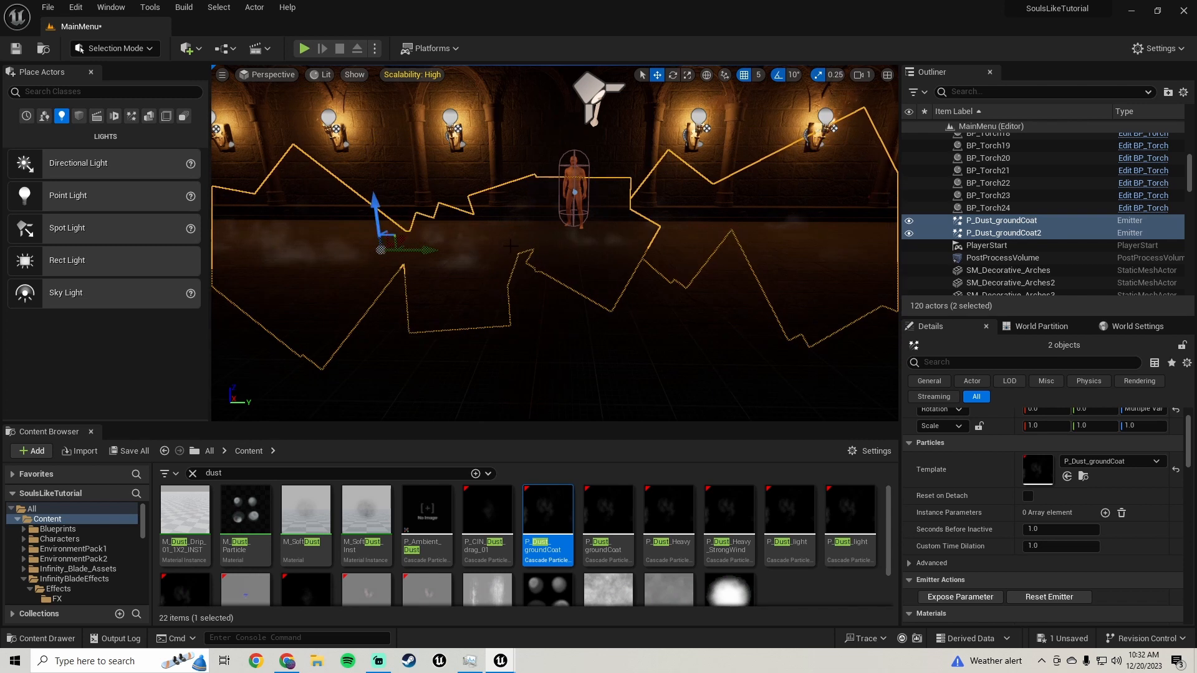
pyautogui.moveTo(516, 269); pyautogui.dragTo(499, 249, button='right')
pyautogui.press('g')
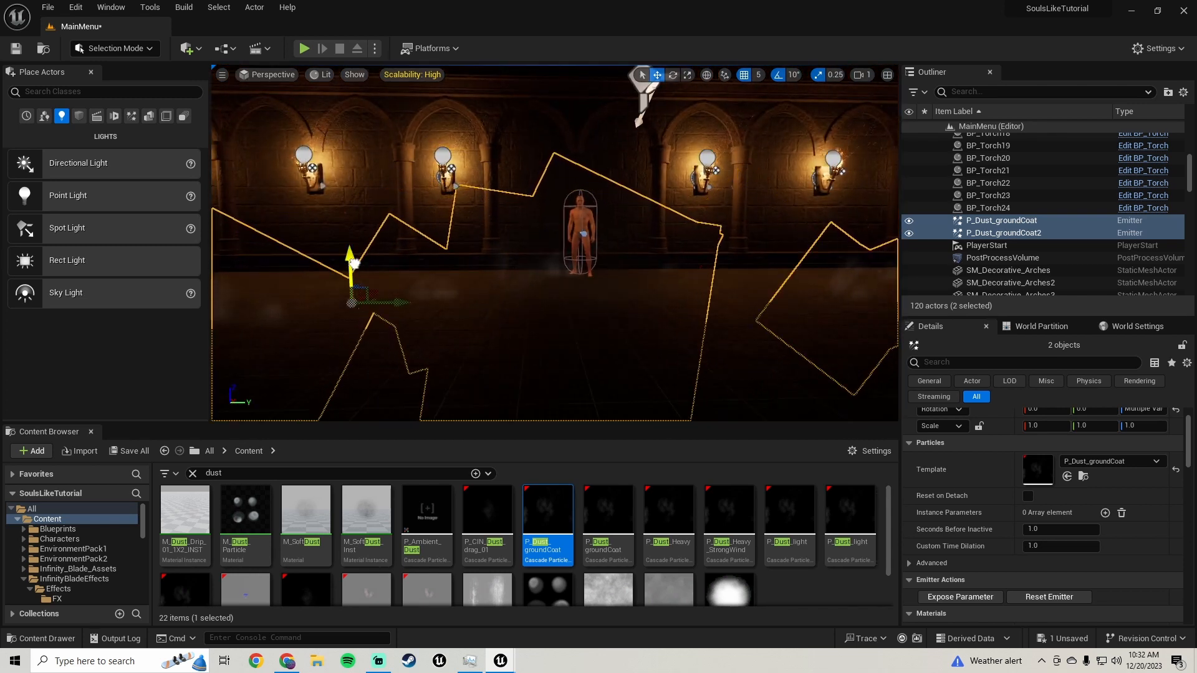
pyautogui.moveTo(355, 263); pyautogui.dragTo(357, 234)
# - Check the drifting dust around the character without editor overlays and save the MainMenu level
pyautogui.press('s')
pyautogui.moveTo(518, 277); pyautogui.dragTo(556, 278, button='right')
pyautogui.press('g')
pyautogui.press('g')
pyautogui.press('w')
pyautogui.press('s')
pyautogui.press('w')
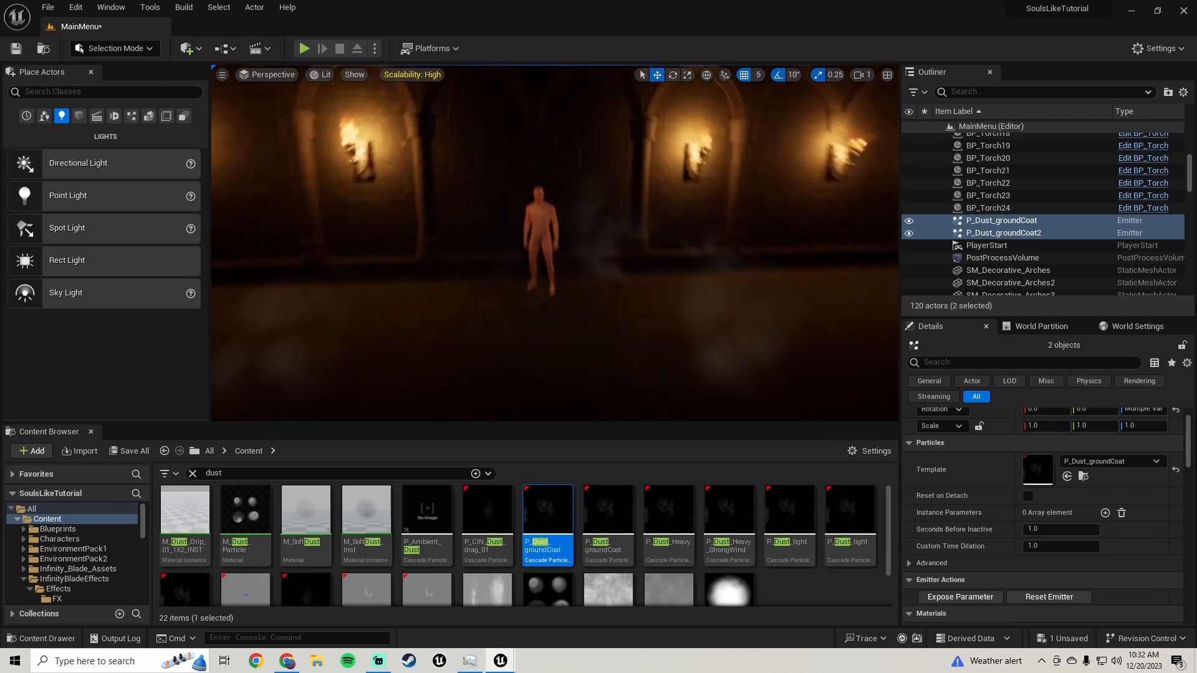
pyautogui.click(131, 451)
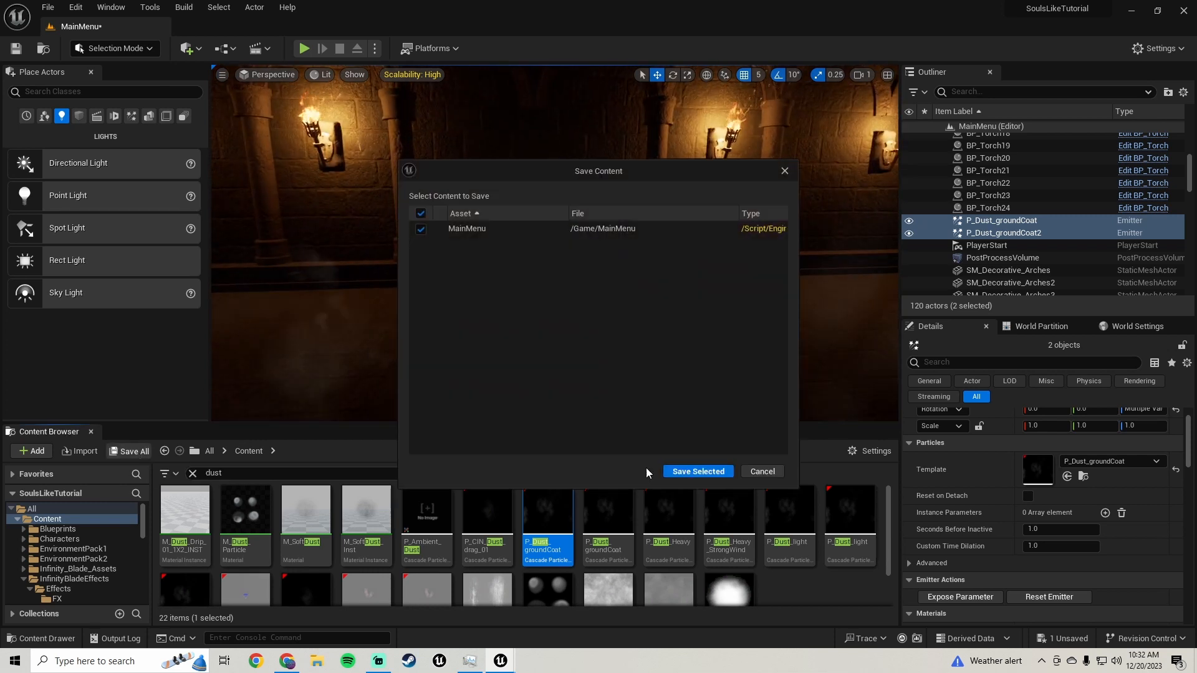
pyautogui.click(687, 468)
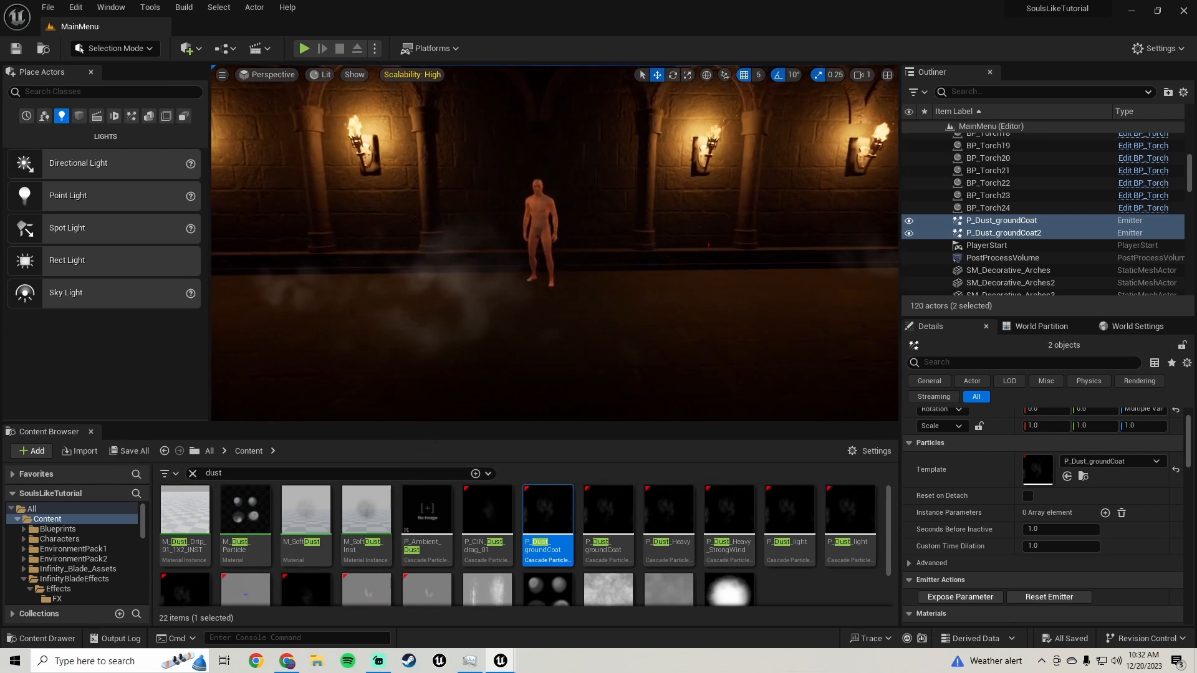
# - Collapse the expanded asset folders and clear the dust search to show the project's Content folder
pyautogui.click(23, 579)
pyautogui.click(24, 548)
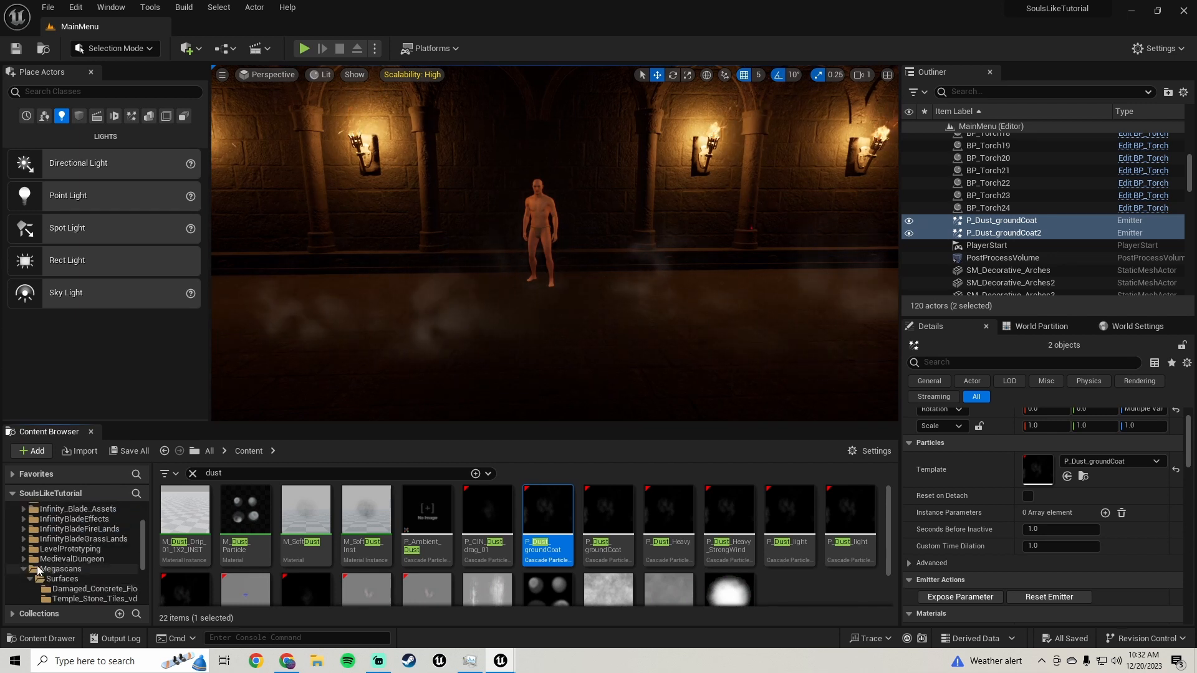
pyautogui.moveTo(359, 367)
pyautogui.mouseDown(button='right')
pyautogui.moveTo(346, 367)
pyautogui.moveTo(381, 367)
pyautogui.moveTo(339, 367)
pyautogui.moveTo(351, 367)
pyautogui.mouseUp(button='right')
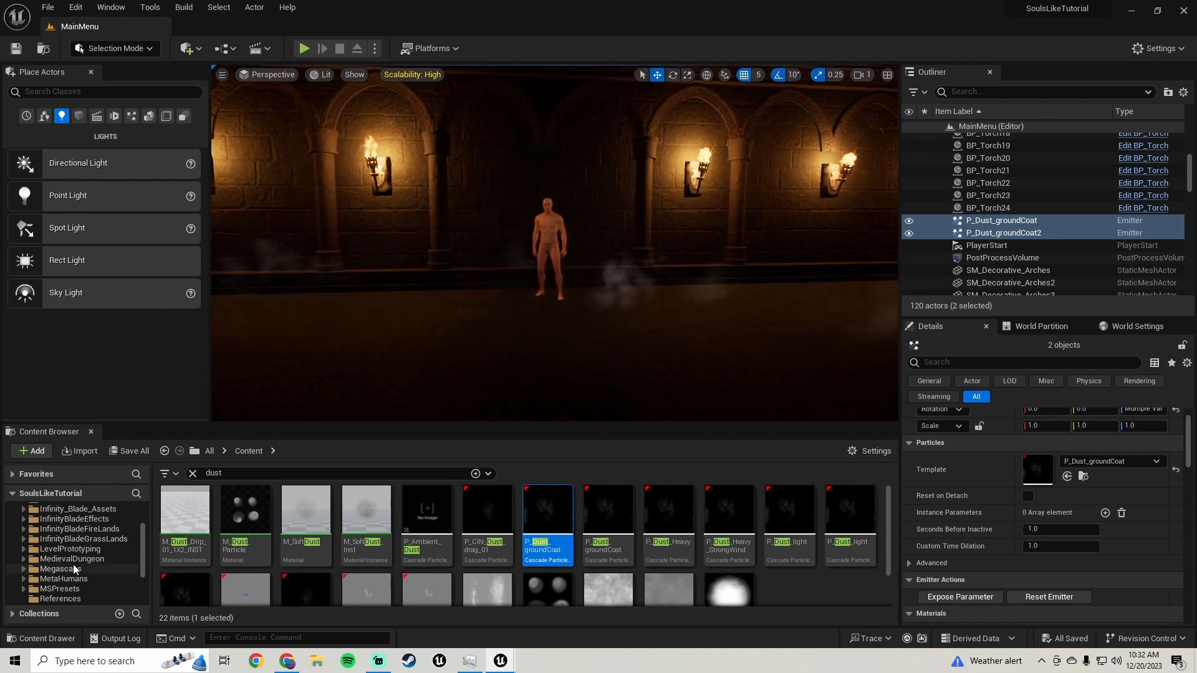
pyautogui.scroll(3, 68, 552)
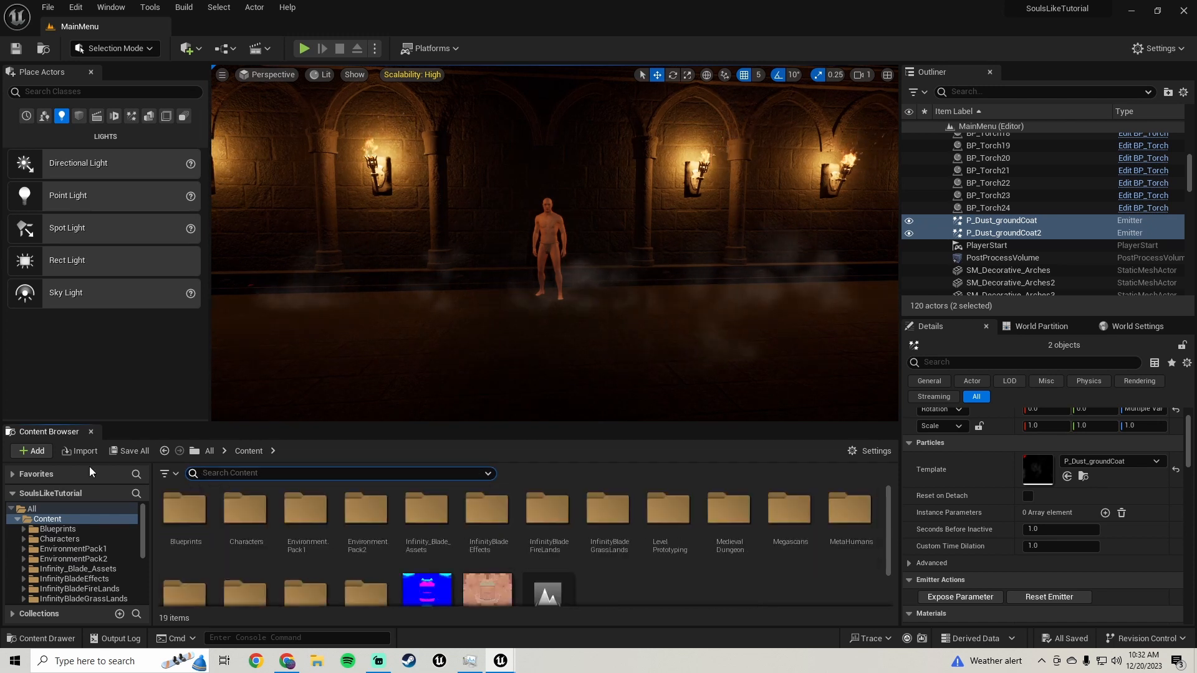
# - Create a new folder named Particles inside Content and open it
pyautogui.rightClick(632, 596)
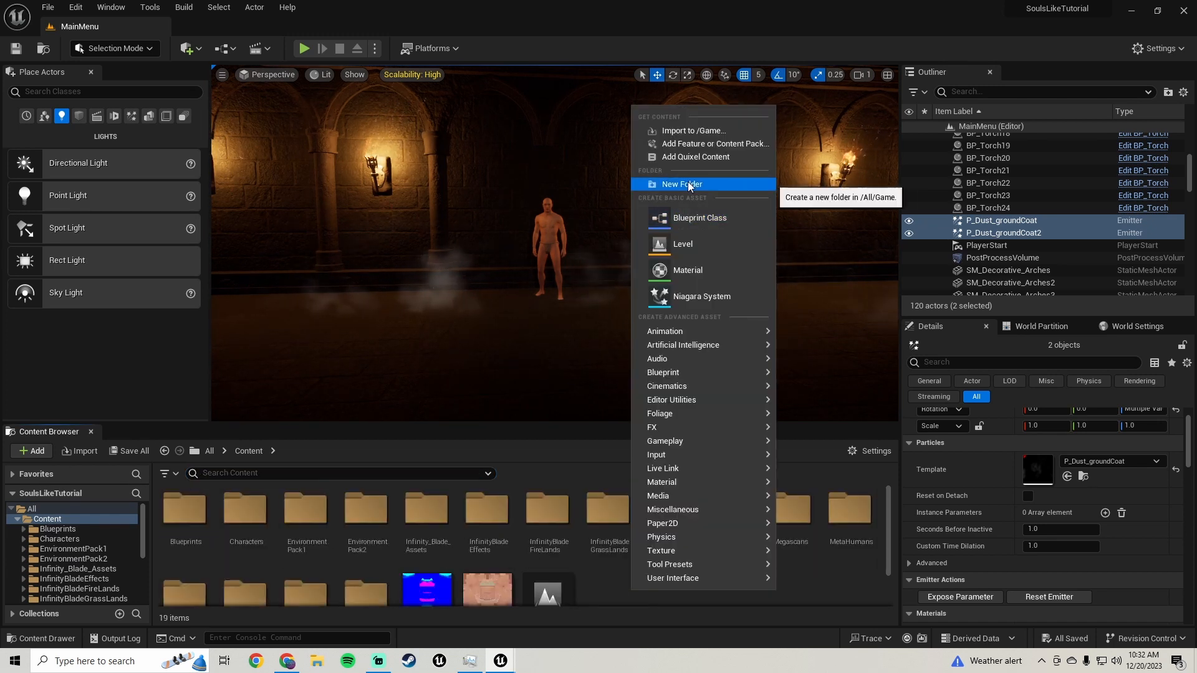
pyautogui.click(651, 185)
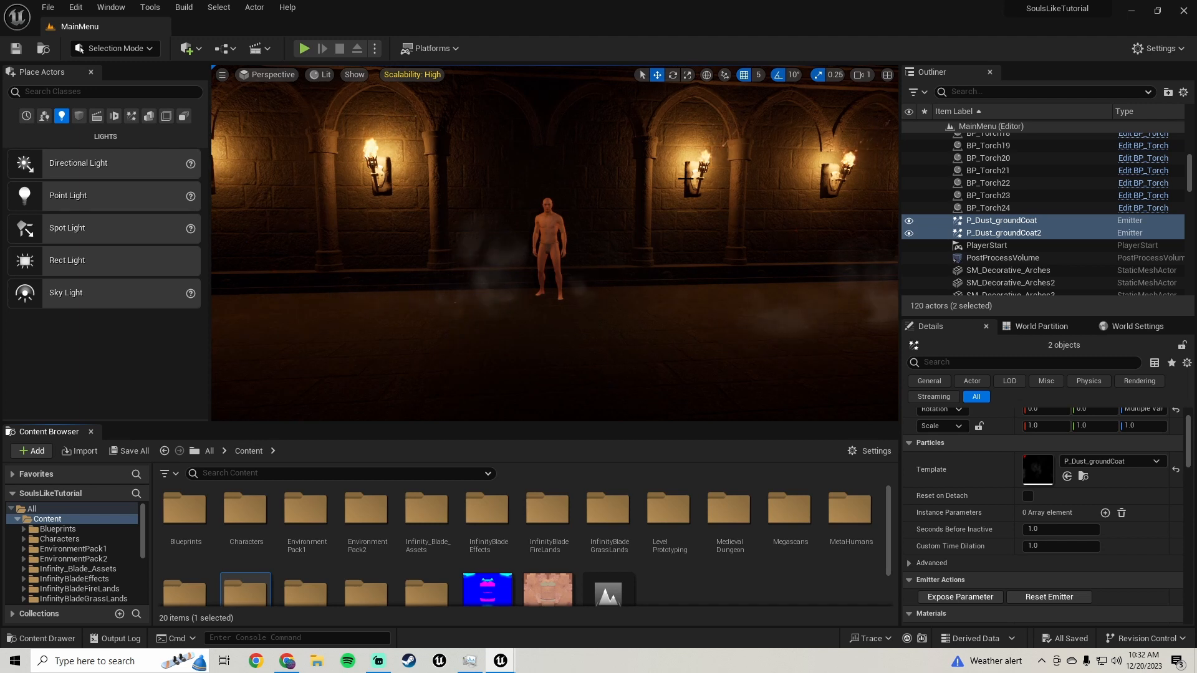
pyautogui.scroll(-1, 499, 548)
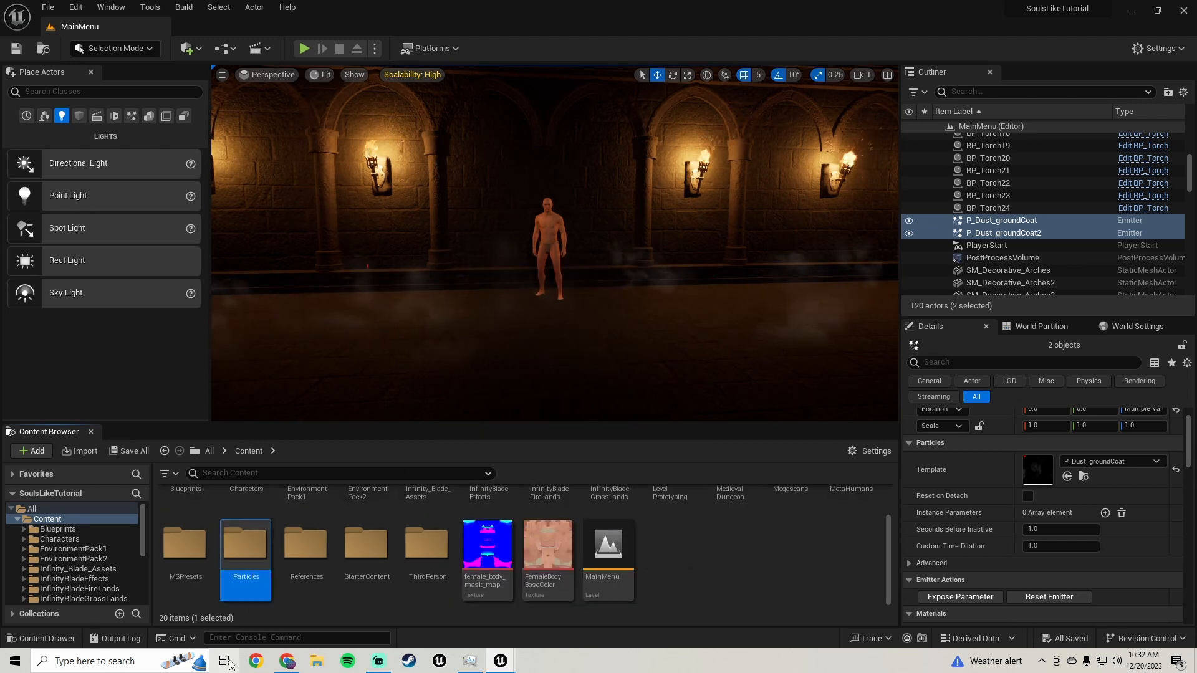
pyautogui.doubleClick(245, 553)
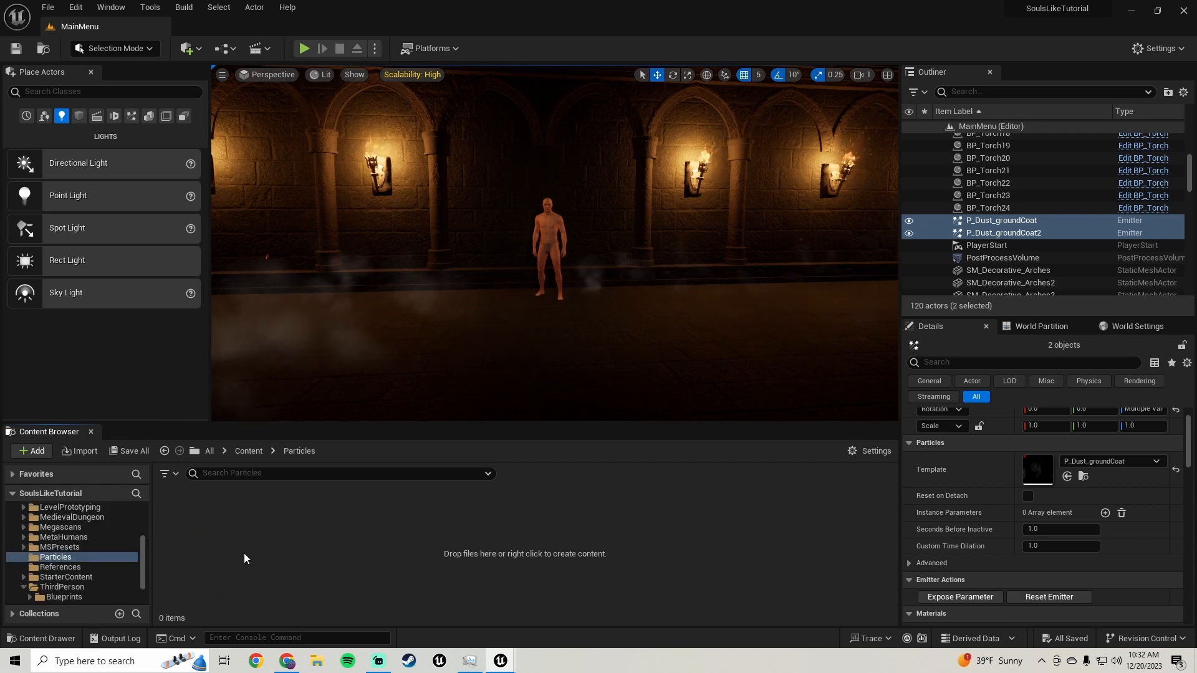
# - Create a Niagara System in the Particles folder from selected emitters, adding the Hanging Particulates template
pyautogui.rightClick(210, 546)
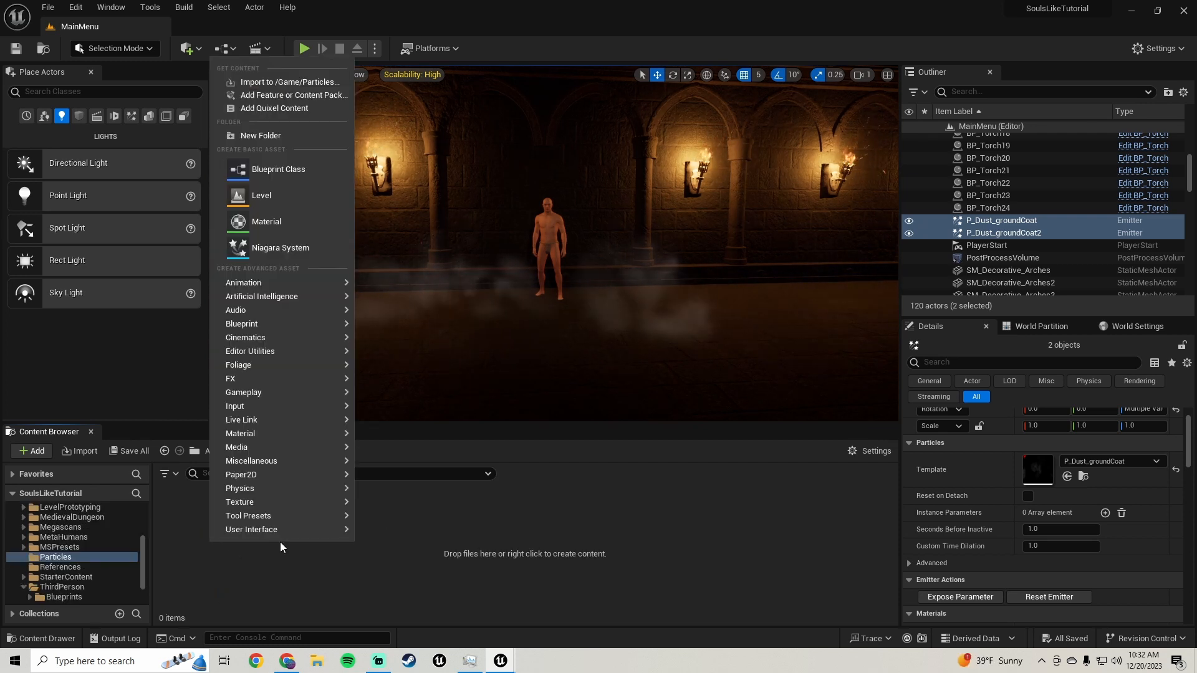
pyautogui.moveTo(248, 377)
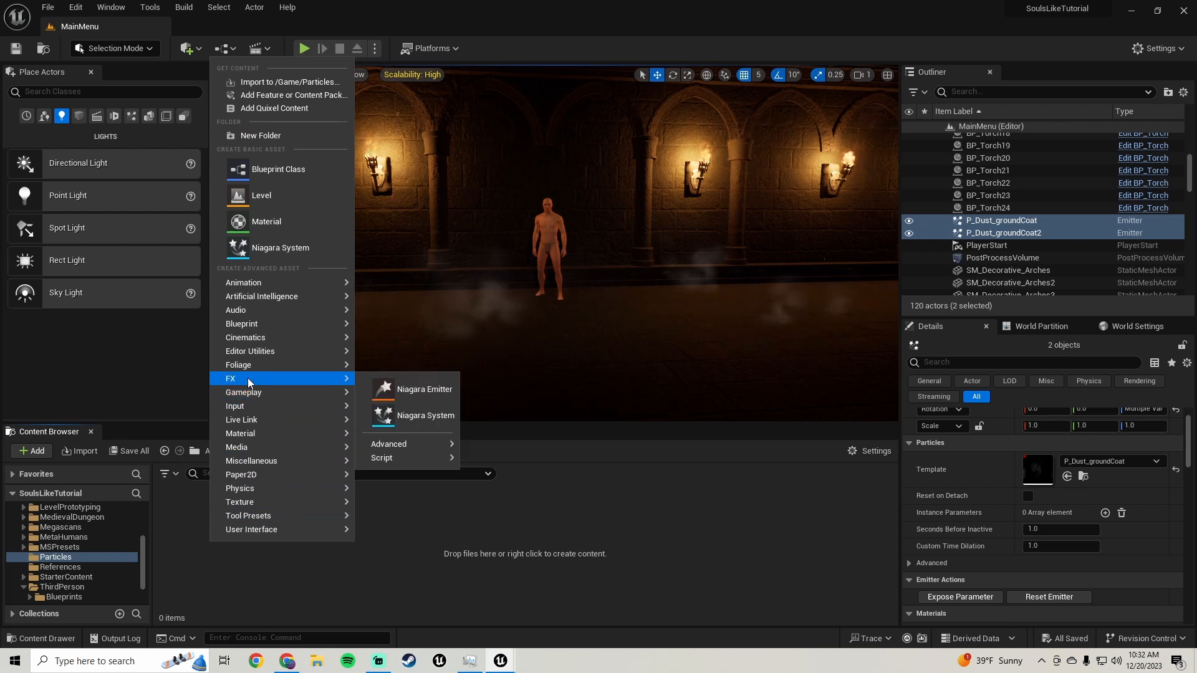
pyautogui.click(426, 416)
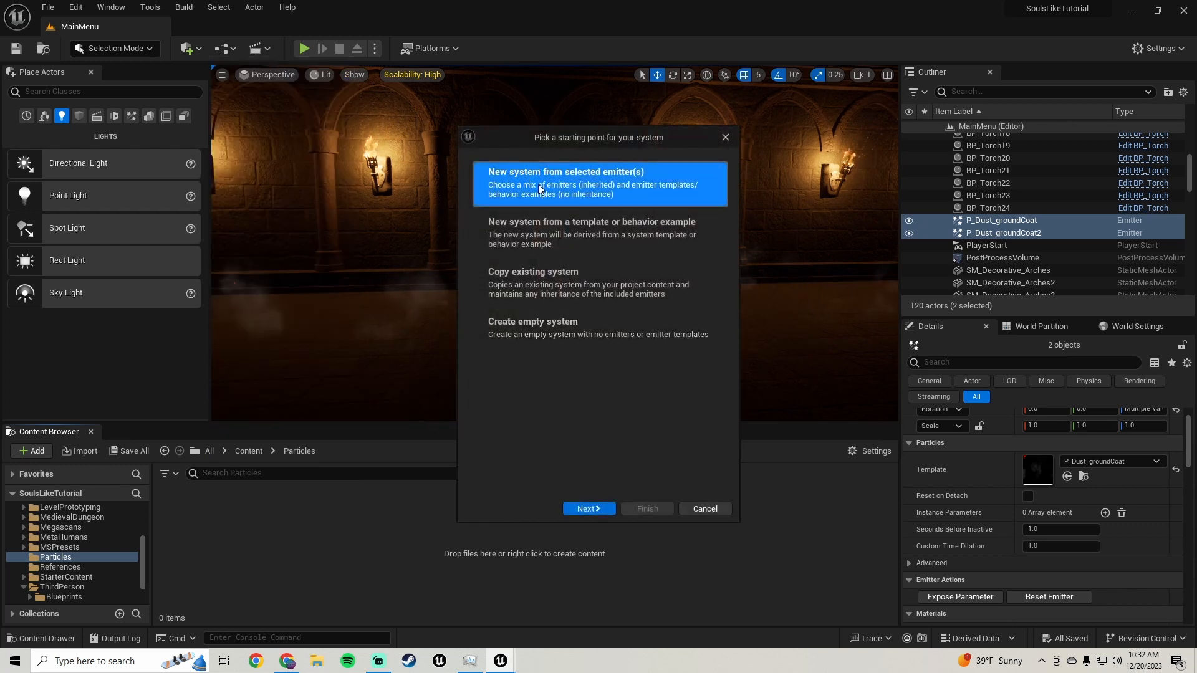
pyautogui.click(589, 509)
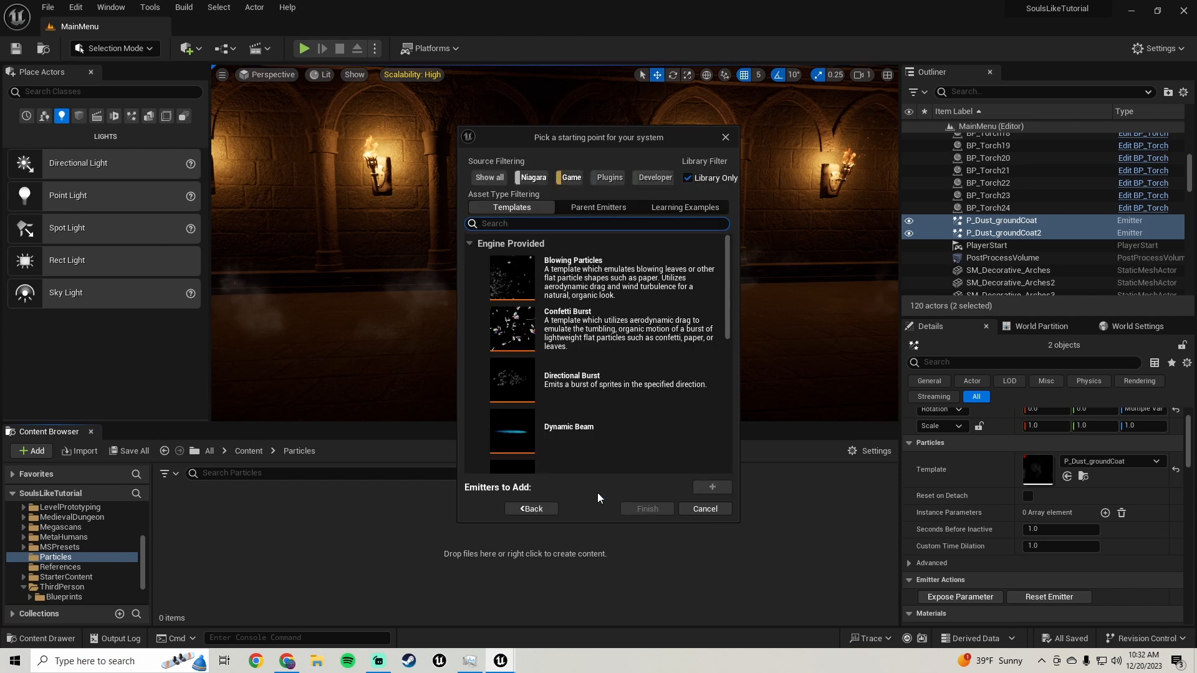
pyautogui.scroll(-5, 603, 325)
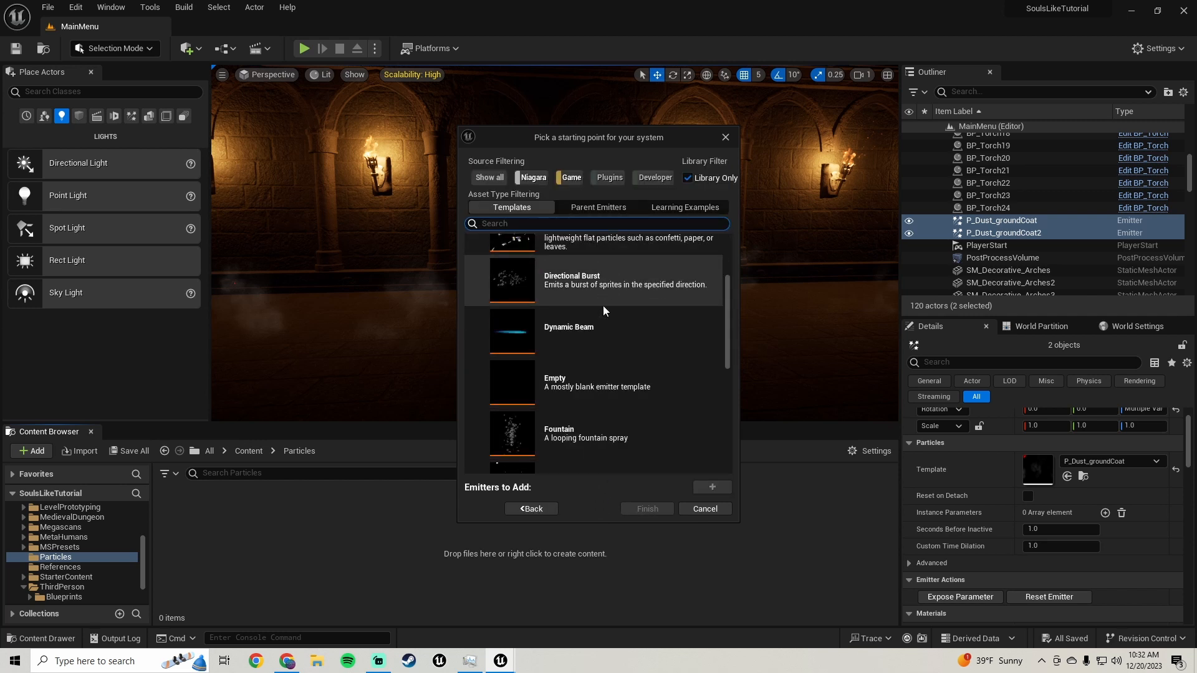
pyautogui.click(558, 343)
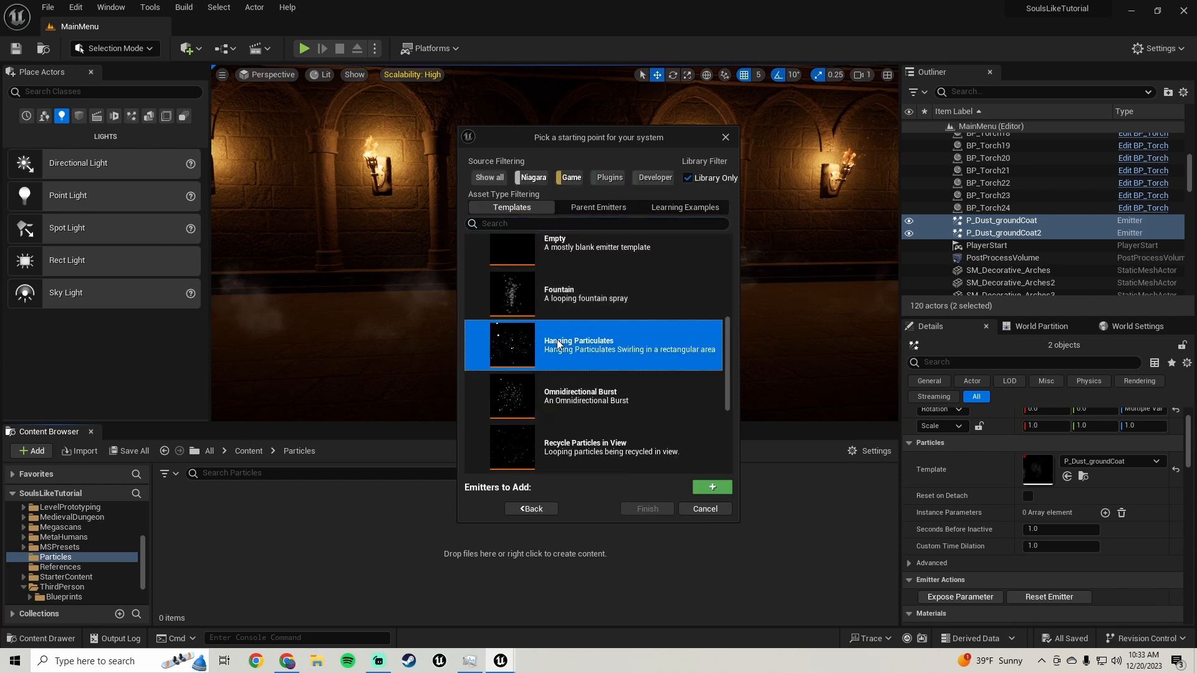
pyautogui.click(714, 489)
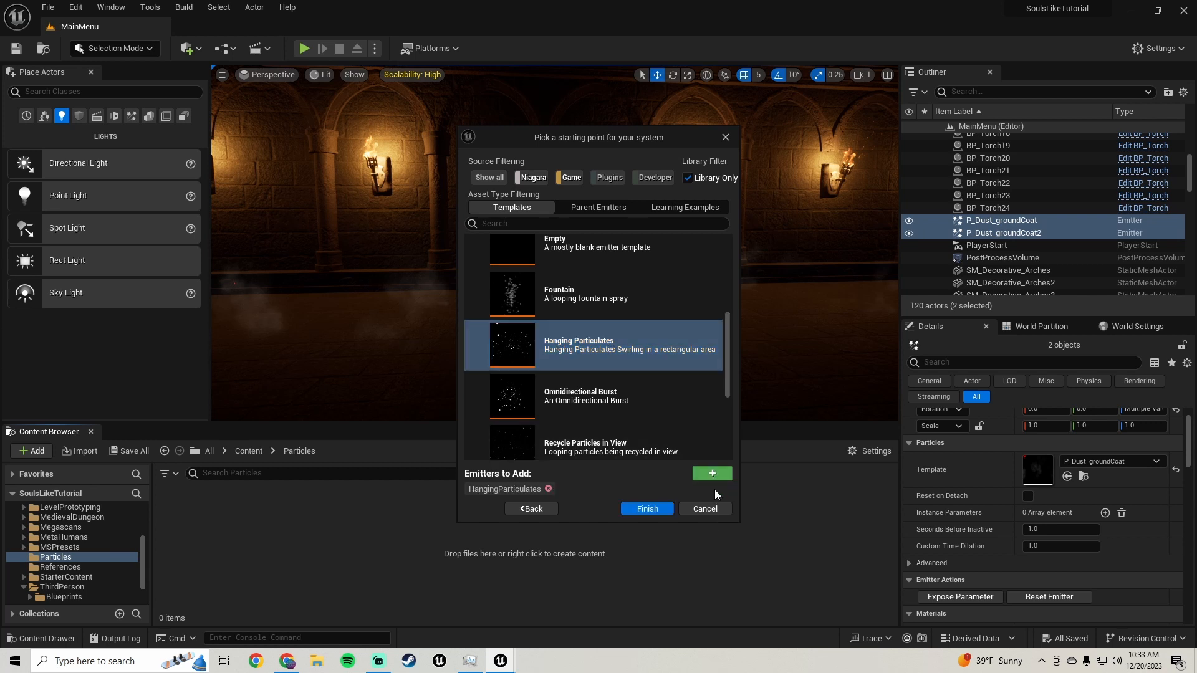
pyautogui.click(646, 509)
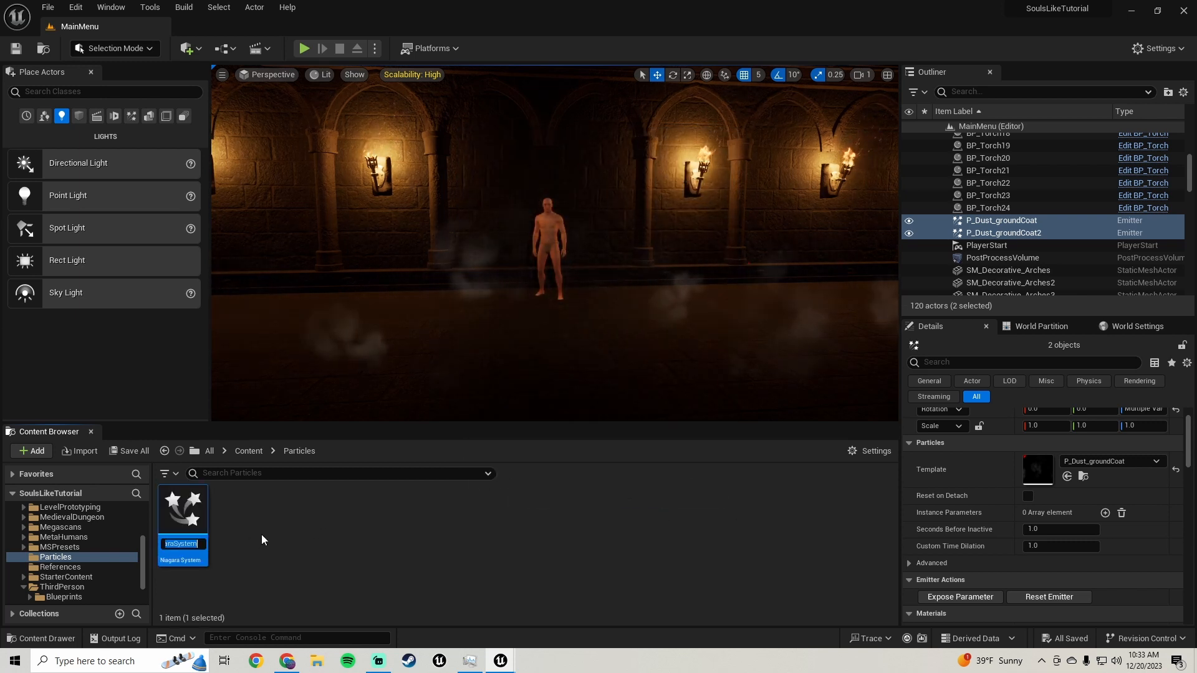
# - Name the new Niagara System HangingDust_NS
pyautogui.write('HangingD')
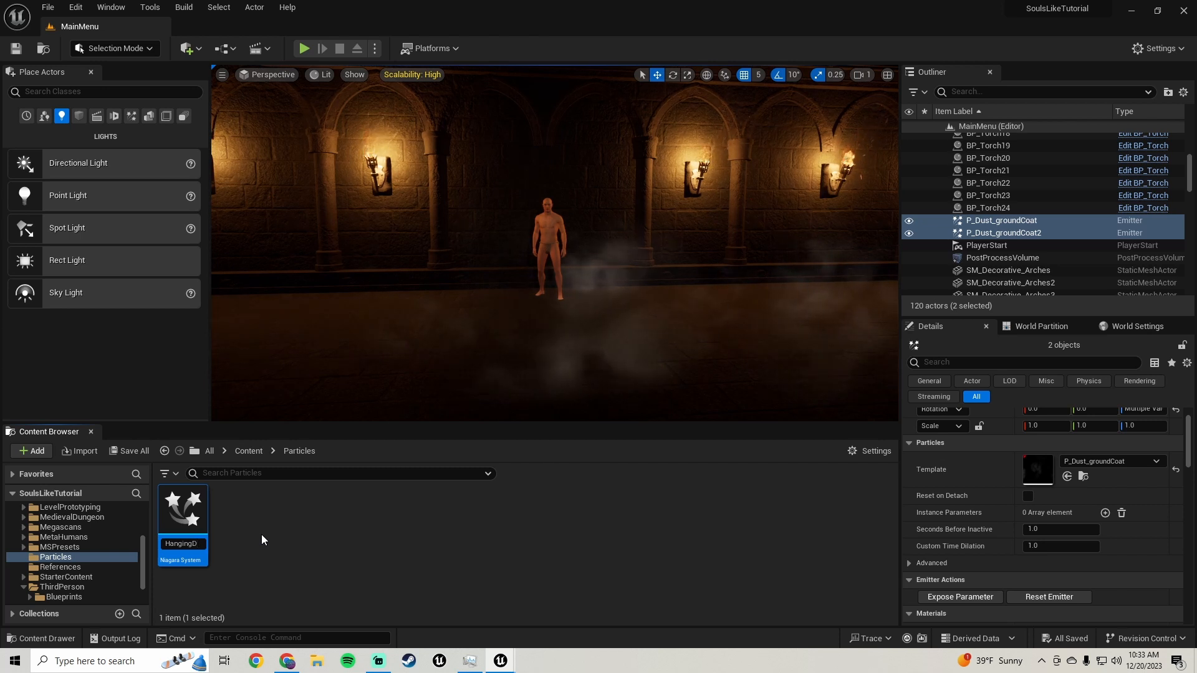
pyautogui.write('ust')
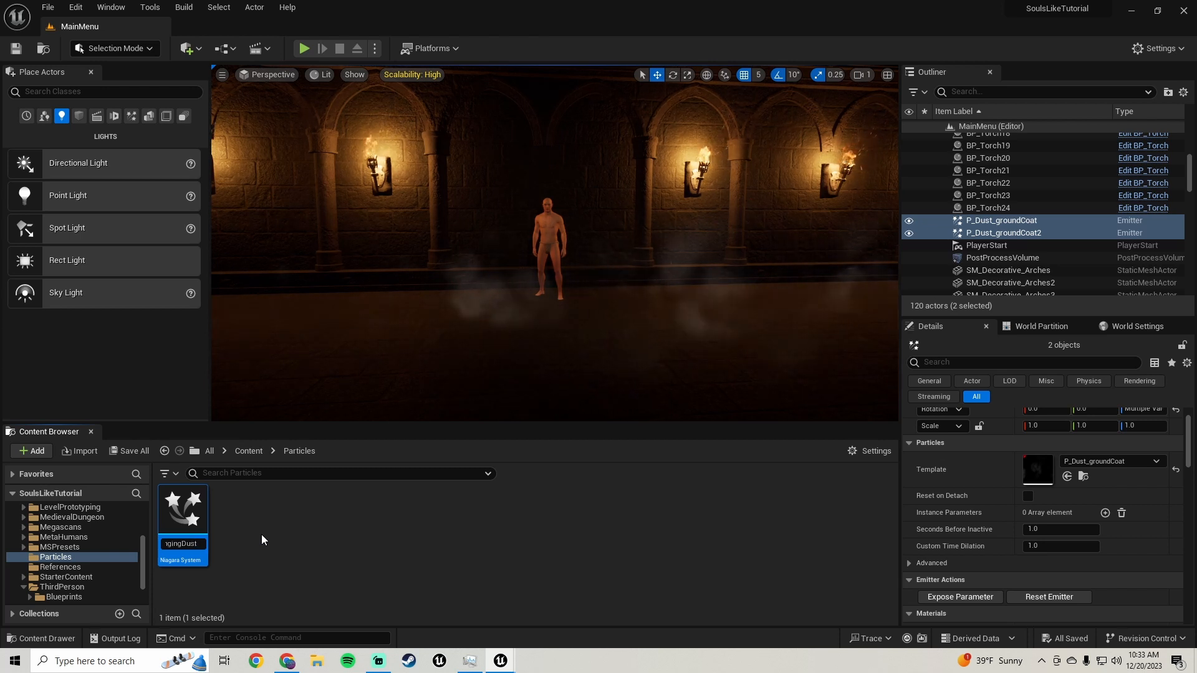
pyautogui.write('_')
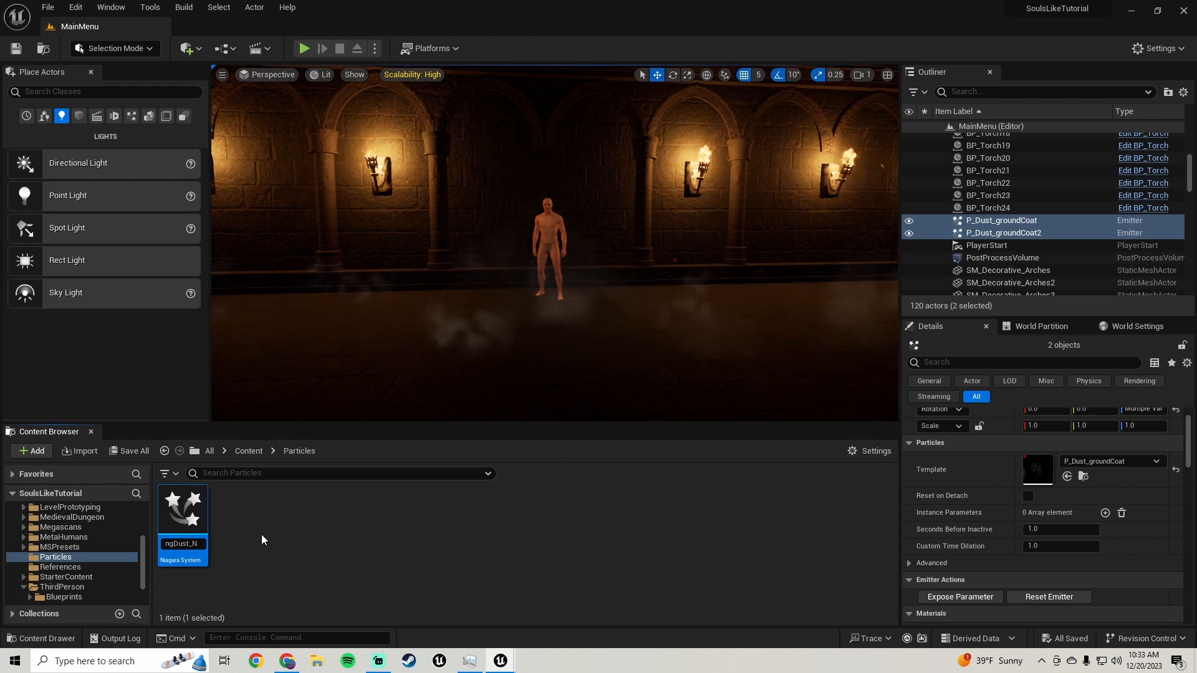
pyautogui.write('NS')
pyautogui.press('Return')
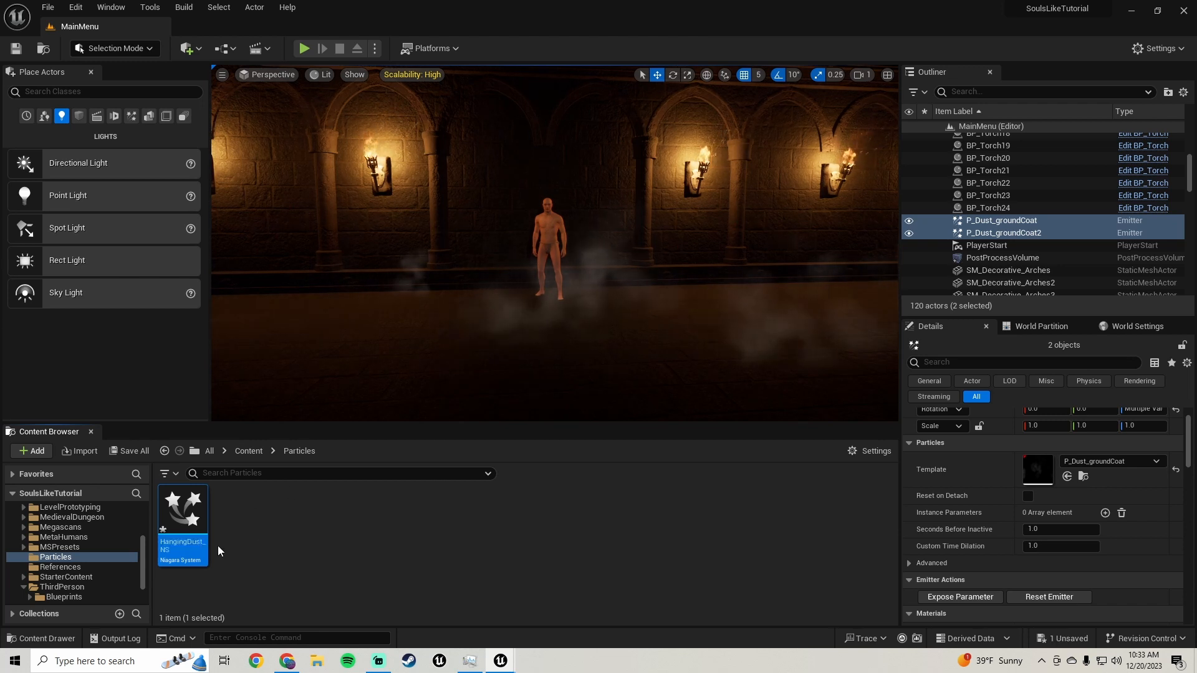
# - Place HangingDust_NS on the floor near the character and show the editor overlays for positioning it
pyautogui.moveTo(519, 329); pyautogui.dragTo(521, 323)
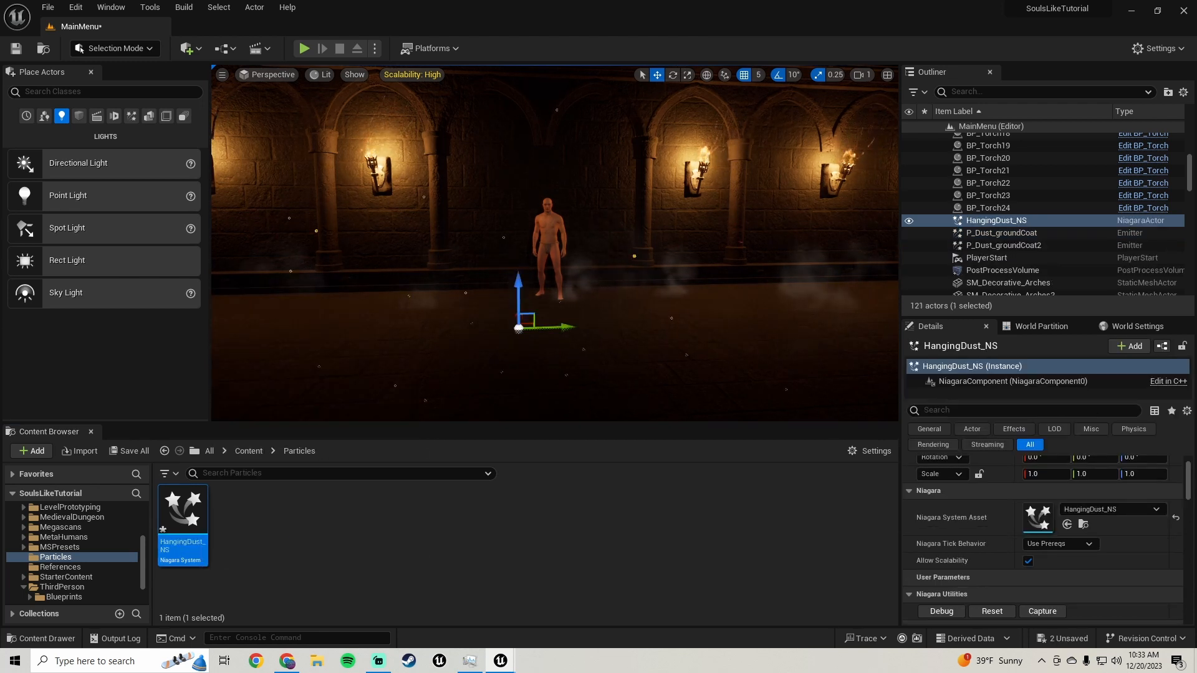
pyautogui.press('f')
pyautogui.press('g')
pyautogui.press('g')
pyautogui.moveTo(615, 312); pyautogui.dragTo(760, 324, button='right')
pyautogui.press('f')
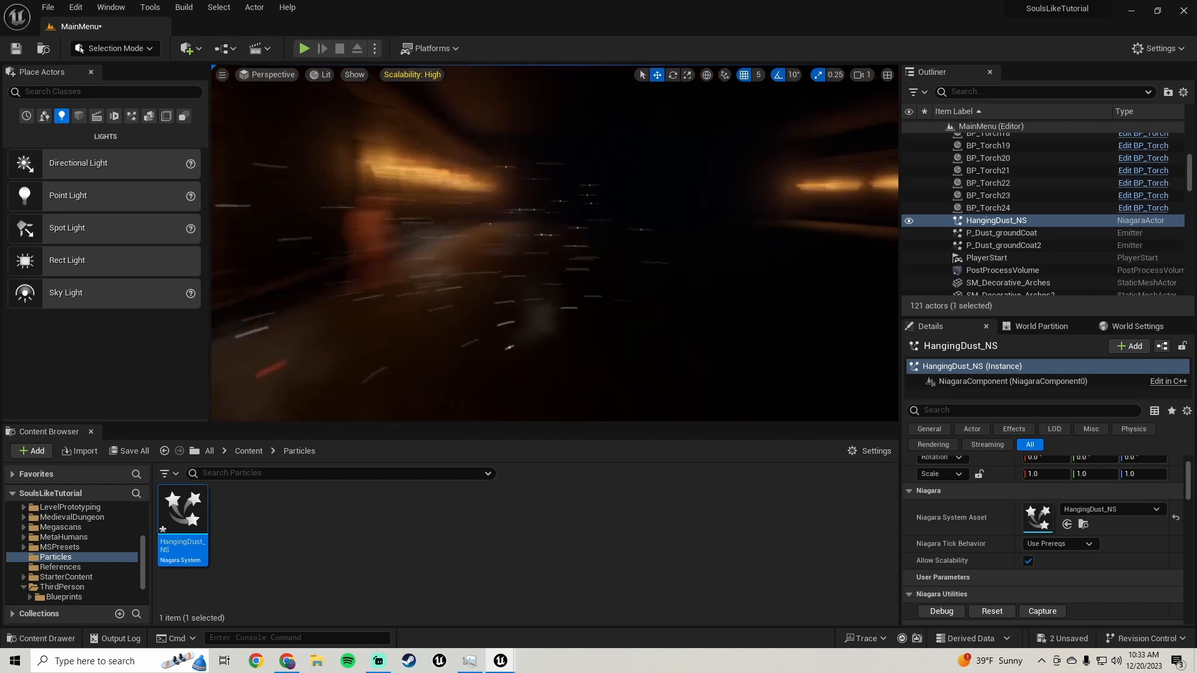
pyautogui.press('g')
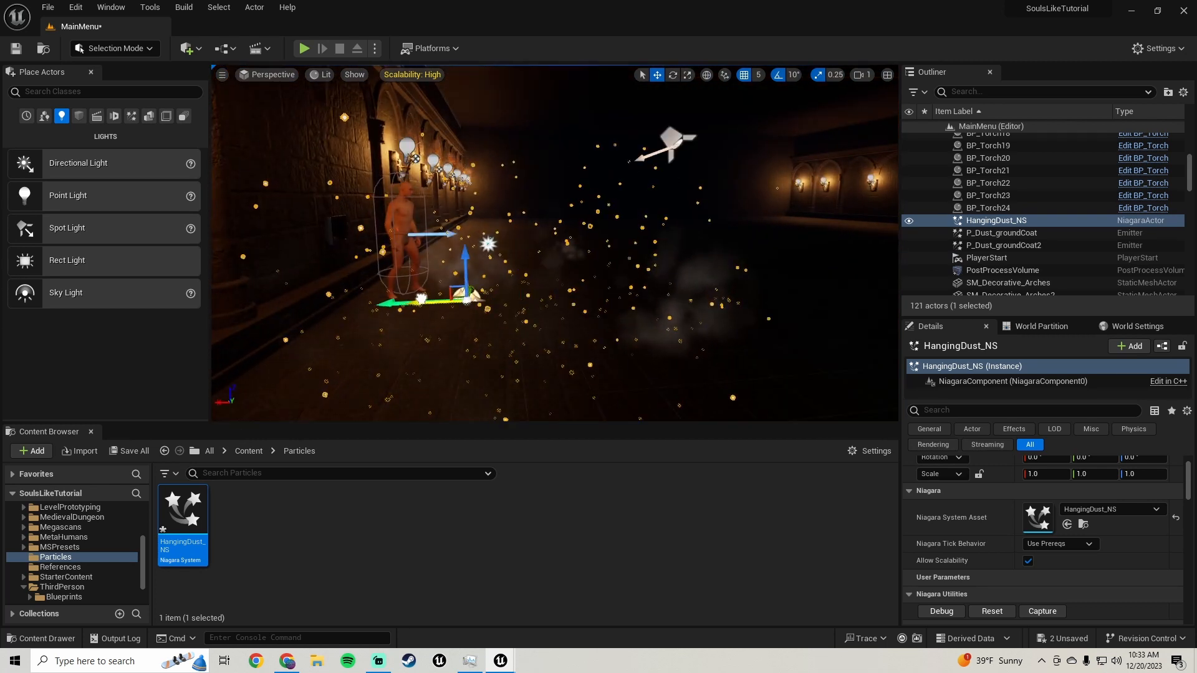
# - Move the hanging dust sideways along the Y axis to align with the character and check it without editor overlays
pyautogui.keyDown('alt'); pyautogui.moveTo(492, 311); pyautogui.dragTo(284, 324); pyautogui.keyUp('alt')
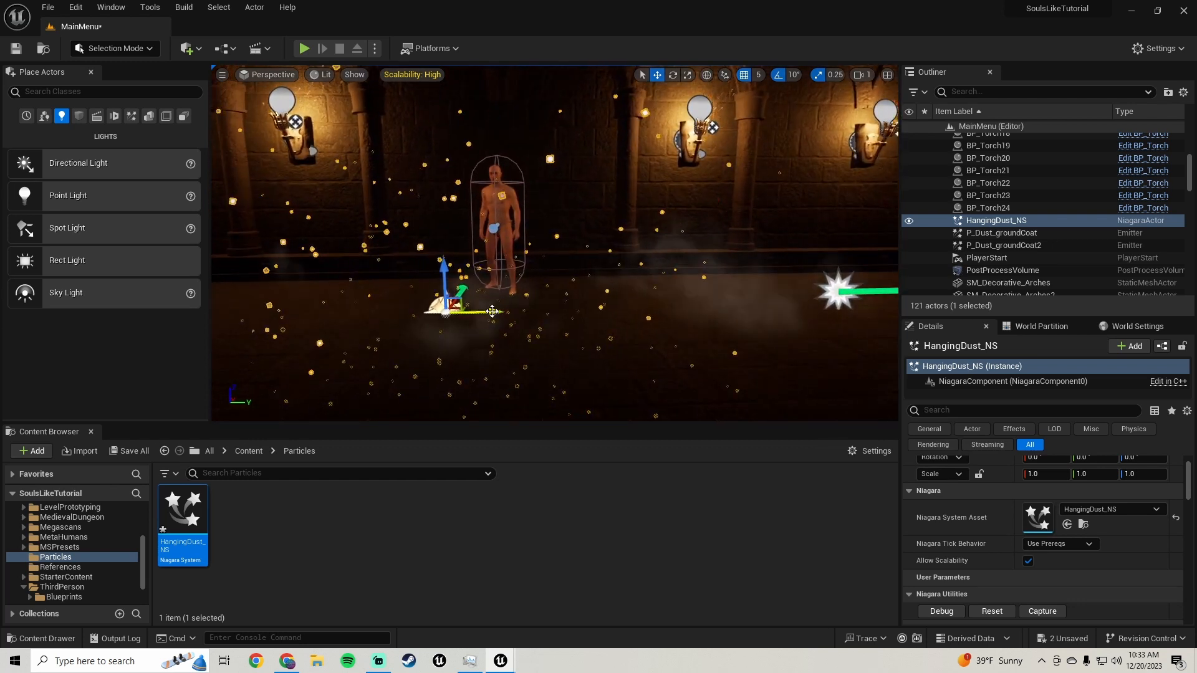
pyautogui.moveTo(492, 311); pyautogui.dragTo(544, 311)
pyautogui.moveTo(541, 315)
pyautogui.mouseDown(button='right')
pyautogui.moveTo(717, 315)
pyautogui.moveTo(498, 311)
pyautogui.moveTo(496, 280)
pyautogui.moveTo(564, 315)
pyautogui.moveTo(545, 315)
pyautogui.mouseUp(button='right')
pyautogui.press('g')
pyautogui.press('g')
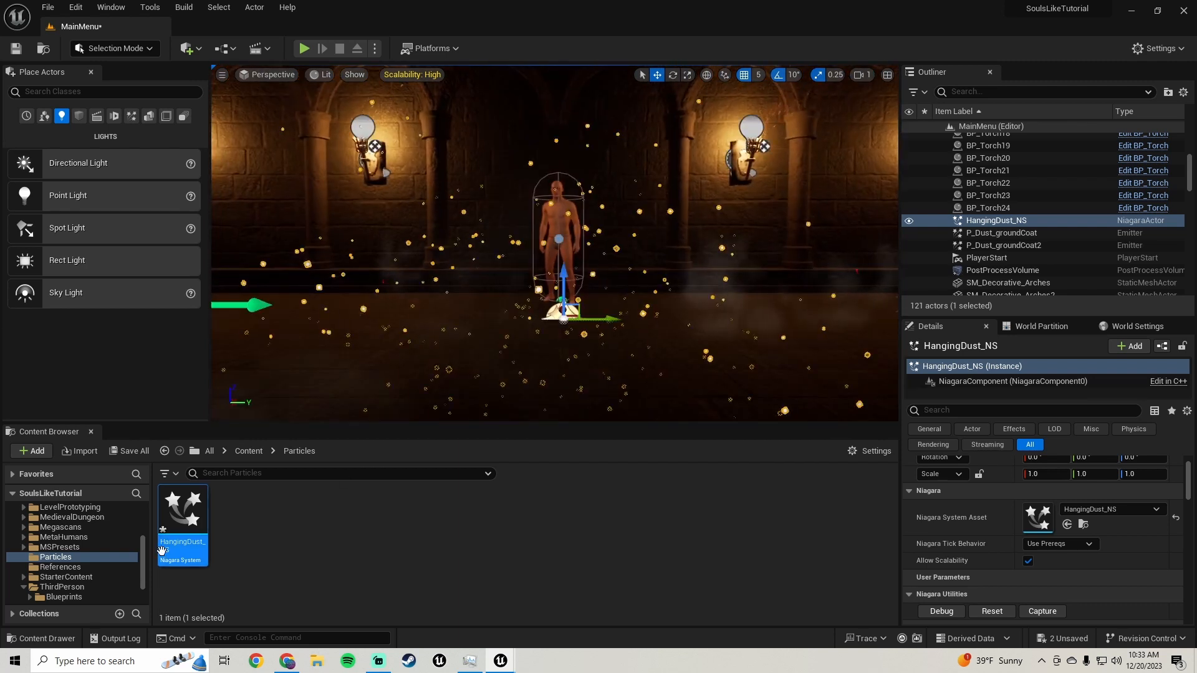
pyautogui.press('g')
pyautogui.press('g')
pyautogui.moveTo(464, 377); pyautogui.dragTo(466, 372, button='right')
pyautogui.press('g')
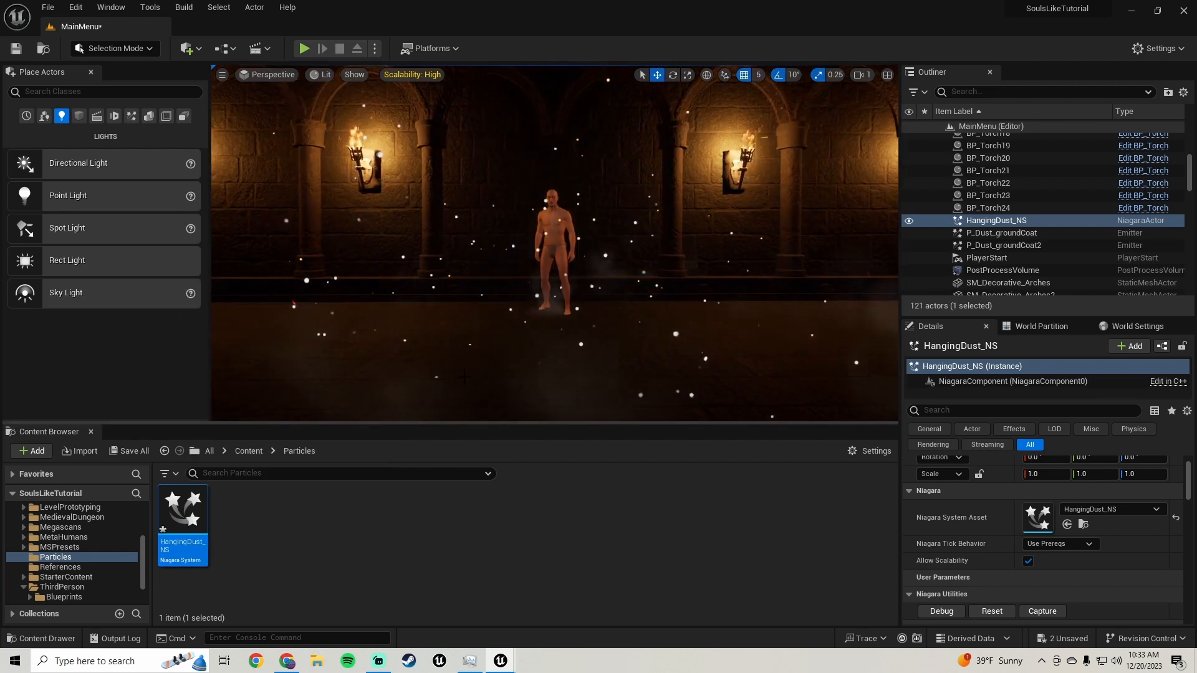
# - In HangingDust_NS, set Initialize Particle's uniform sprite size to minimum 0.1 and maximum 0.5, and check the particles in the level
pyautogui.doubleClick(186, 558)
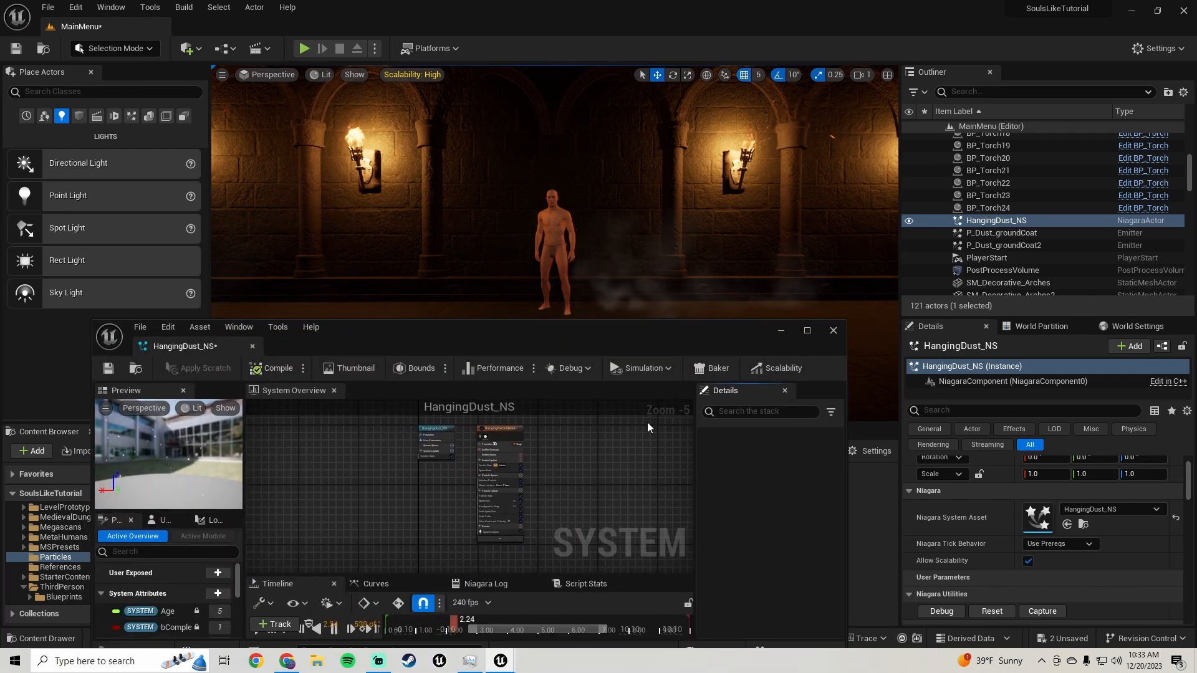
pyautogui.click(807, 330)
pyautogui.scroll(4, 555, 175)
pyautogui.moveTo(555, 175); pyautogui.dragTo(690, 376, button='right')
pyautogui.click(515, 278)
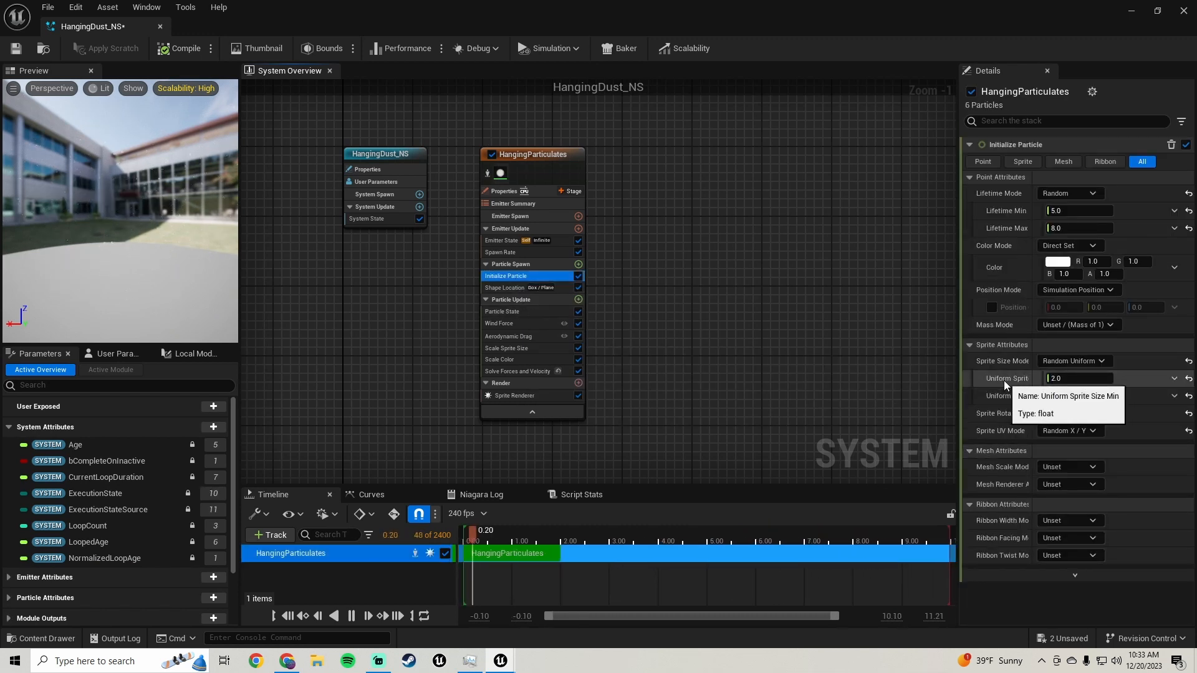
pyautogui.moveTo(959, 368); pyautogui.dragTo(825, 371)
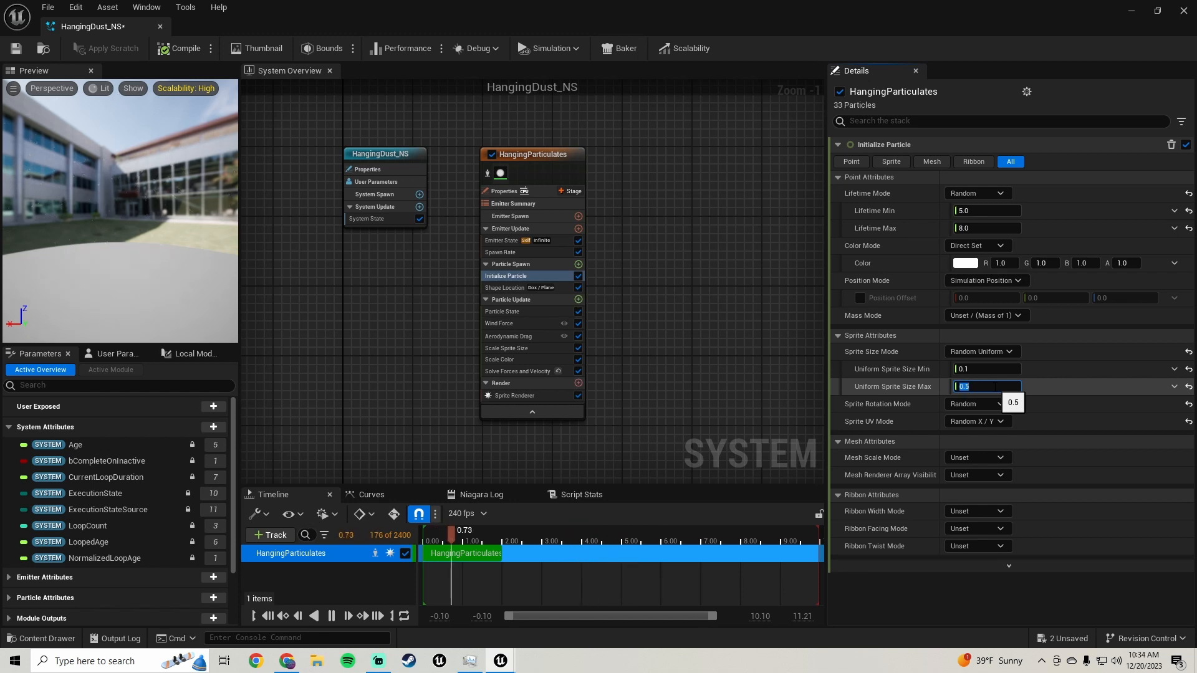
pyautogui.click(1131, 12)
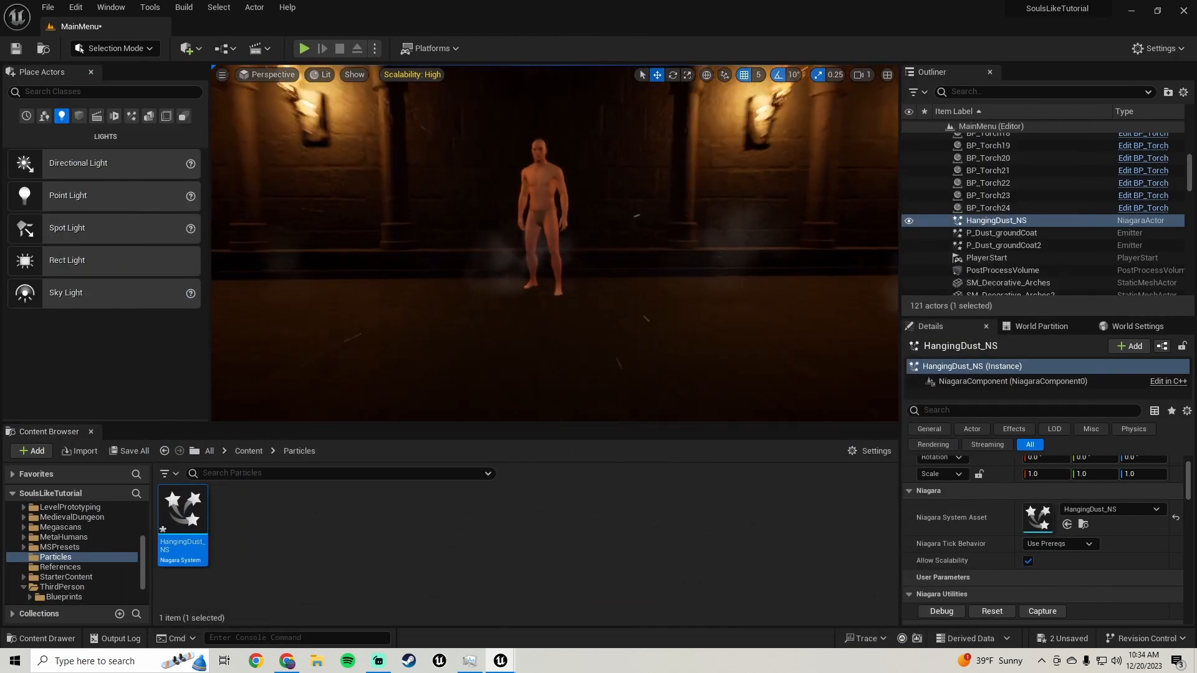
pyautogui.moveTo(672, 266); pyautogui.dragTo(664, 233, button='right')
pyautogui.press('w')
pyautogui.press('s')
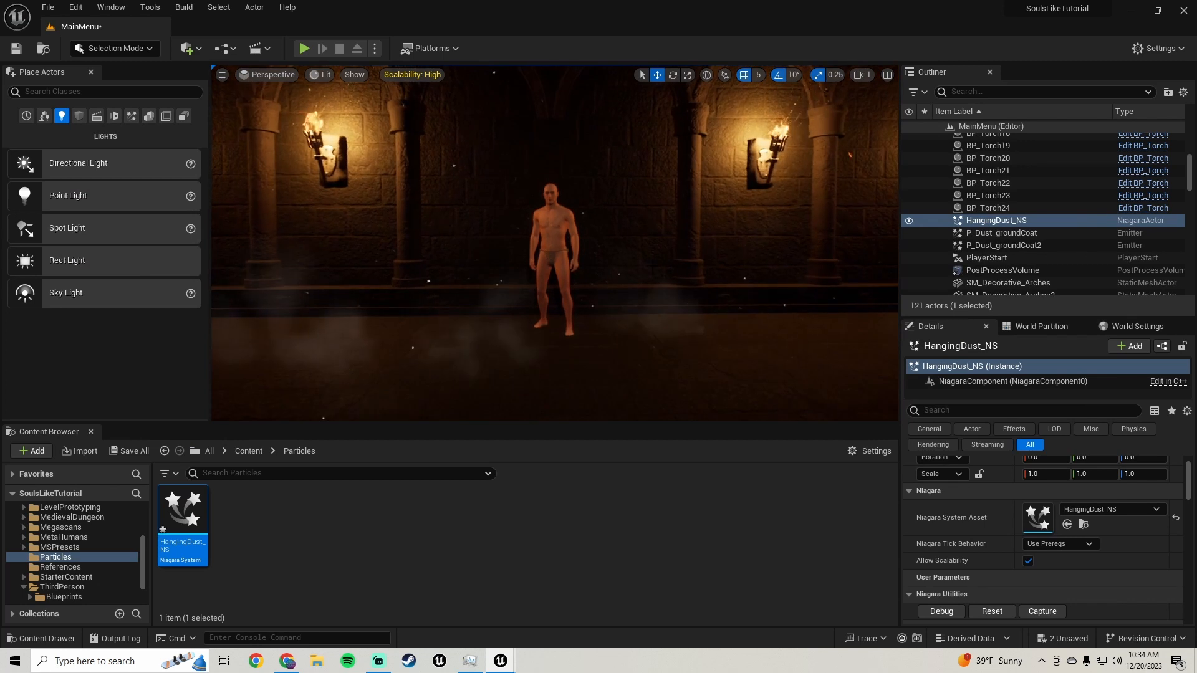
# - Set the hanging particulates' Scale Color RGB to 5.0, 1.0, 0.0, keeping the level visible behind a smaller Niagara editor window
pyautogui.click(500, 661)
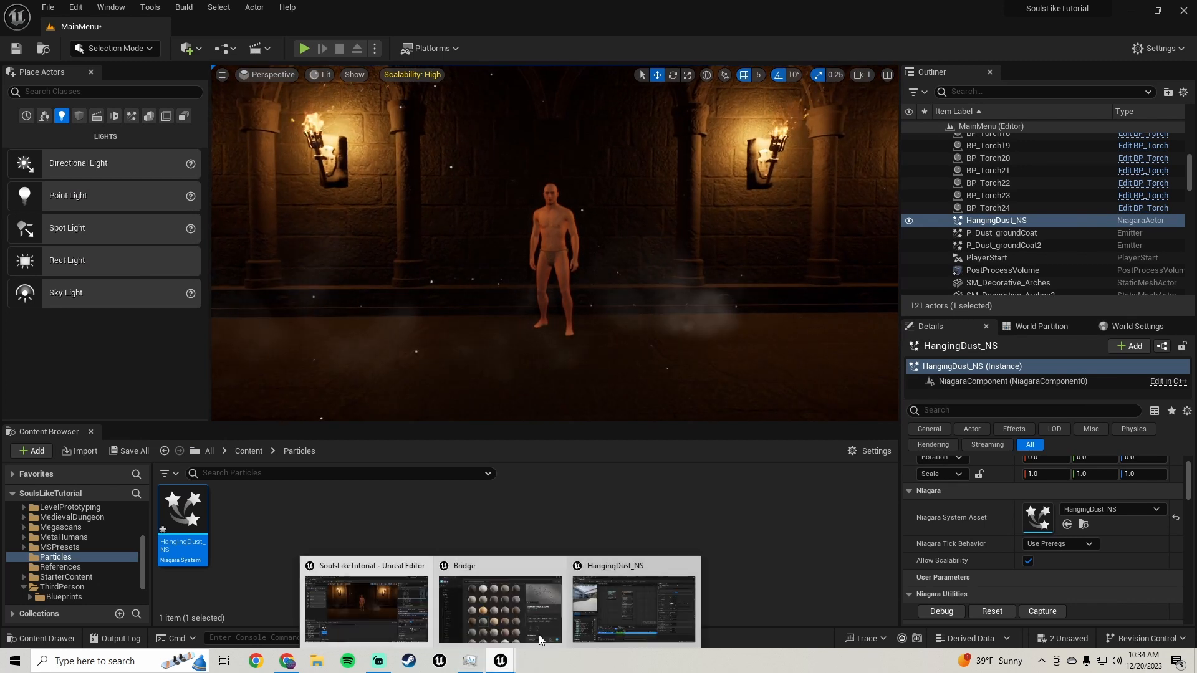
pyautogui.click(611, 600)
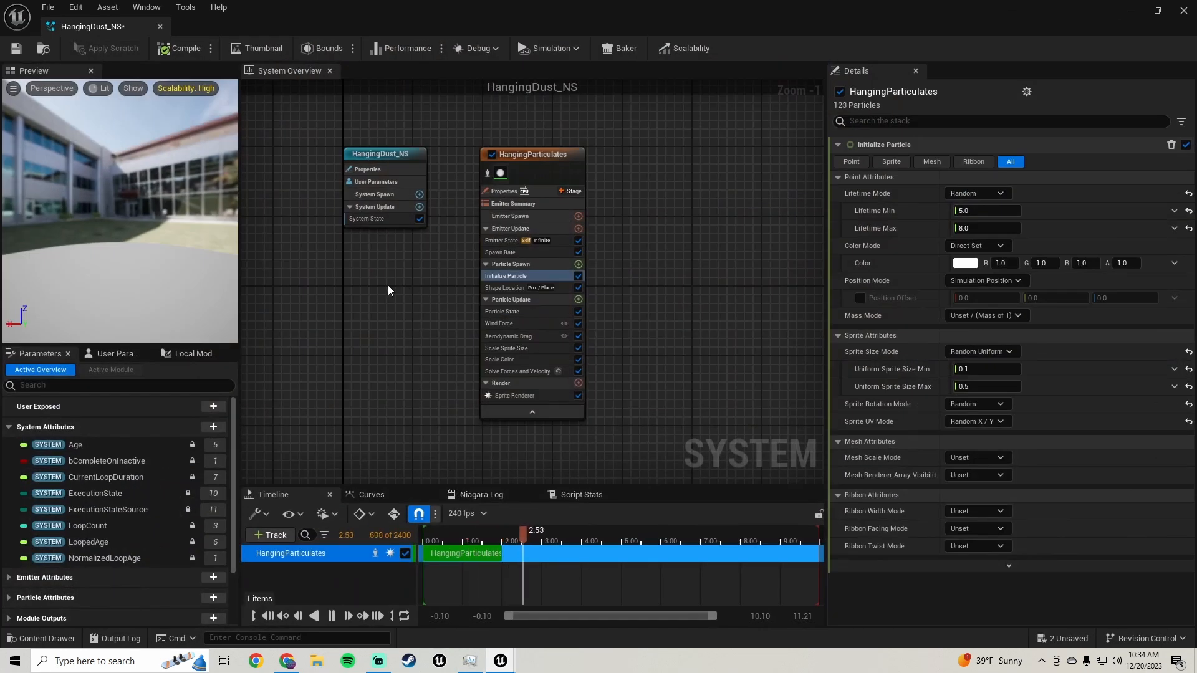
pyautogui.click(509, 361)
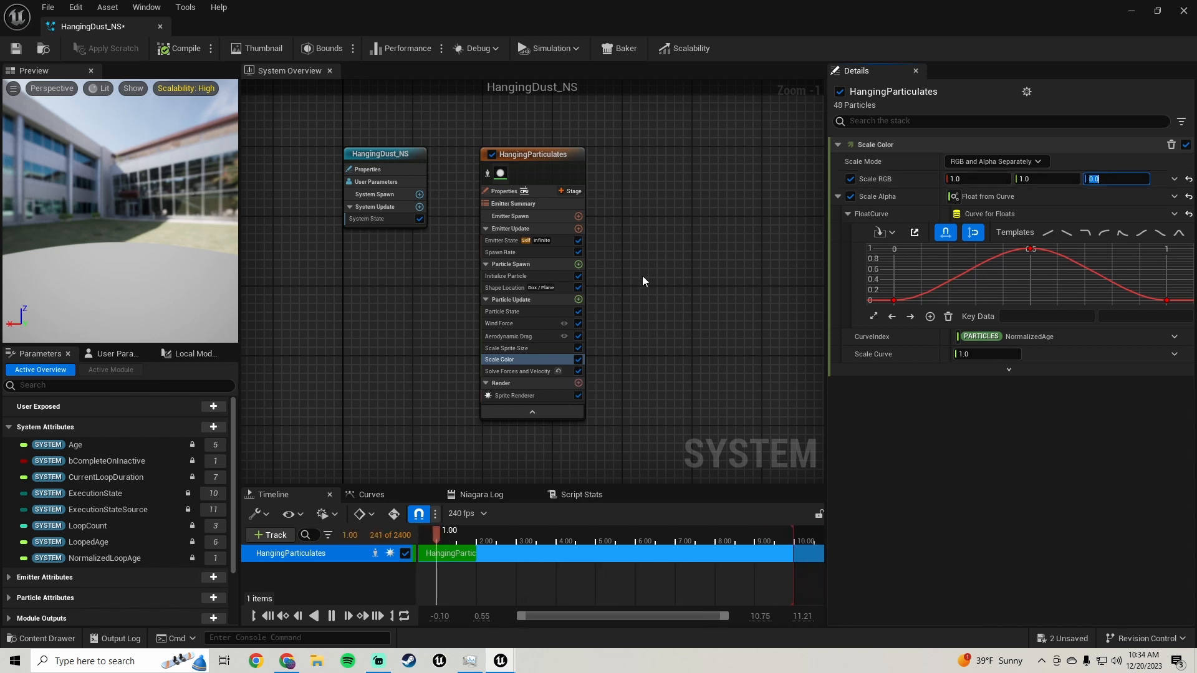
pyautogui.click(1158, 12)
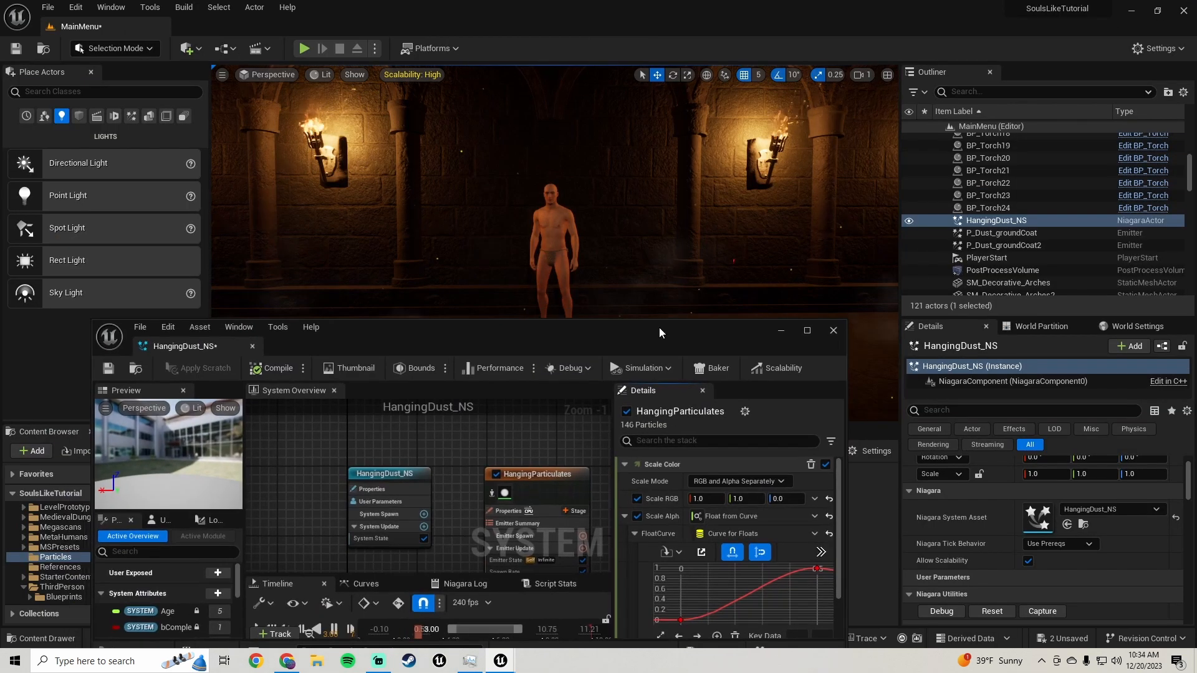
pyautogui.moveTo(554, 243); pyautogui.dragTo(530, 218, button='right')
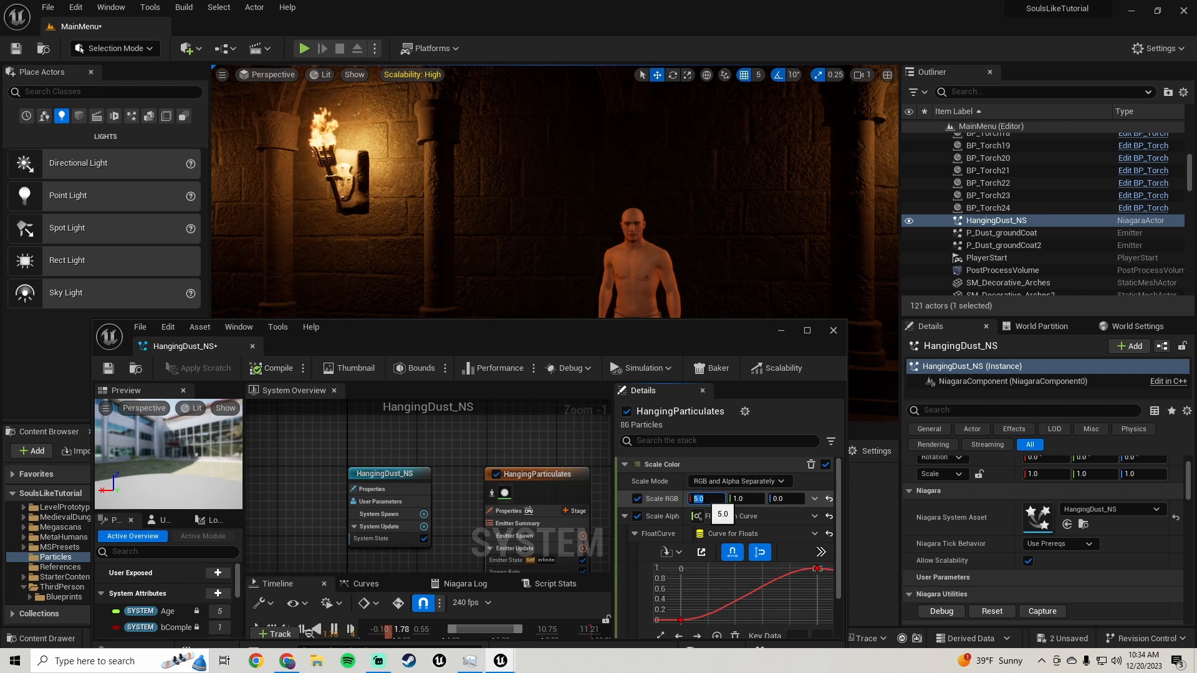
# - Check the tinted dust around the character, then save HangingDust_NS and minimize its Niagara editor window
pyautogui.moveTo(555, 243); pyautogui.dragTo(614, 274, button='right')
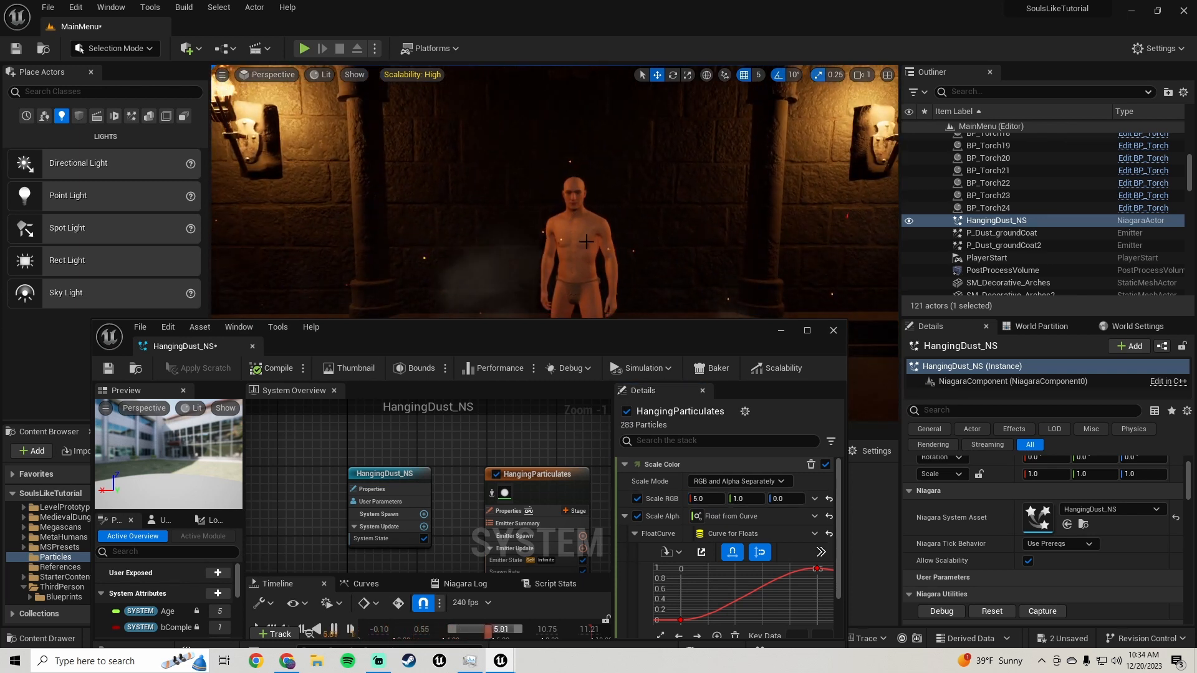
pyautogui.press('s')
pyautogui.moveTo(555, 243); pyautogui.dragTo(564, 256, button='right')
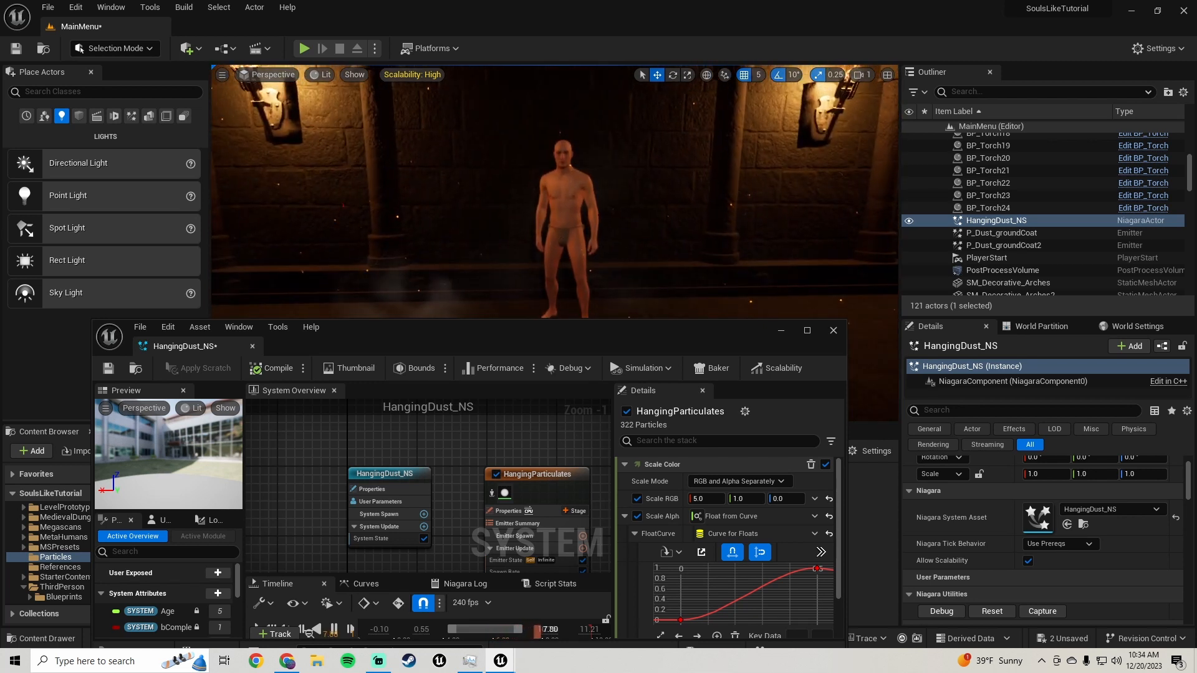
pyautogui.click(108, 368)
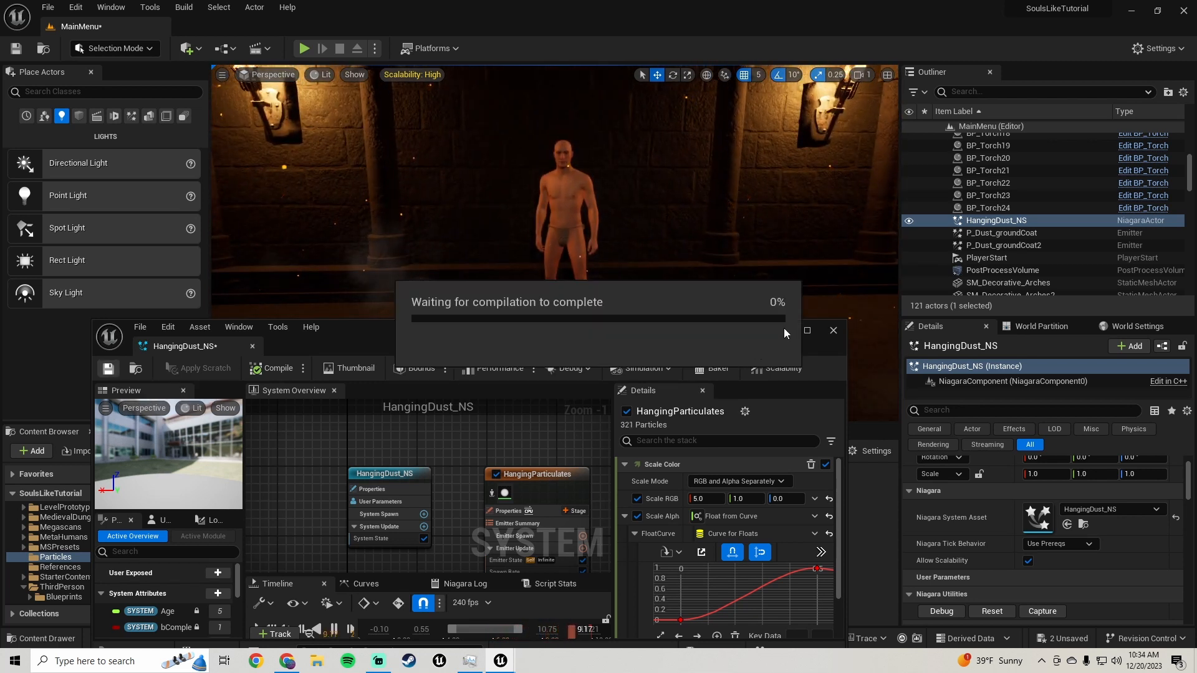
pyautogui.moveTo(555, 243); pyautogui.dragTo(577, 255, button='right')
pyautogui.press('g')
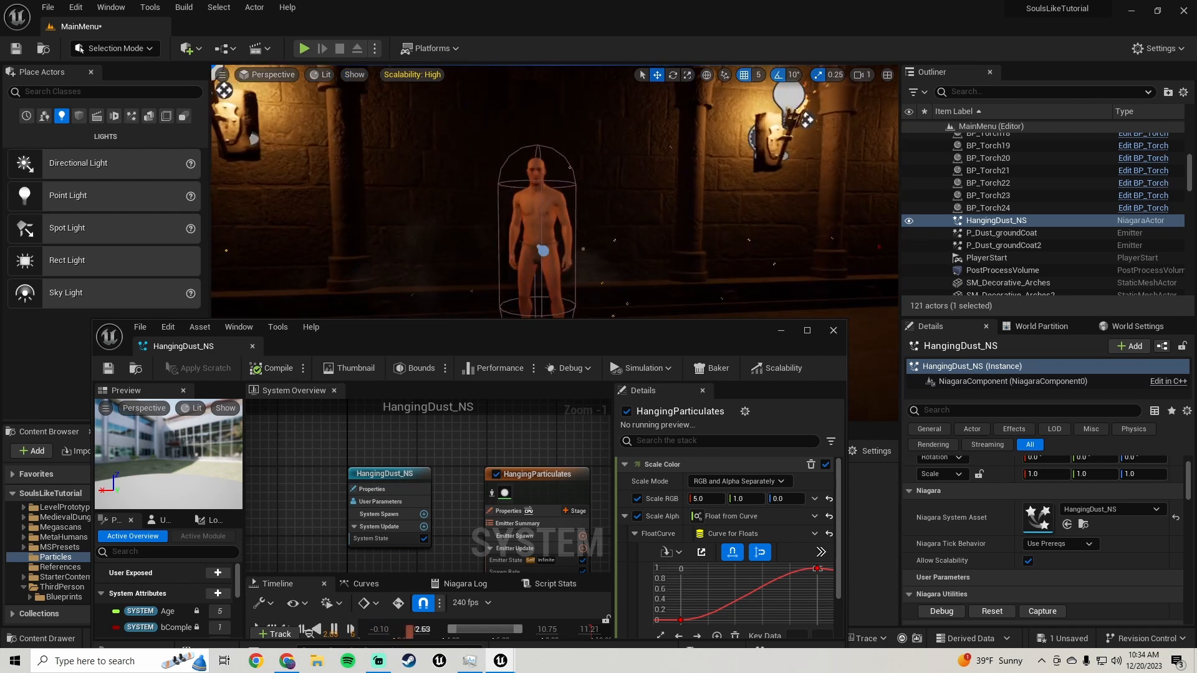
pyautogui.click(779, 330)
# - Examine the character, torch lighting and drifting dust with the level viewport filling the whole screen
pyautogui.moveTo(773, 331); pyautogui.dragTo(723, 333, button='right')
pyautogui.press('w')
pyautogui.moveTo(554, 243); pyautogui.dragTo(517, 262, button='right')
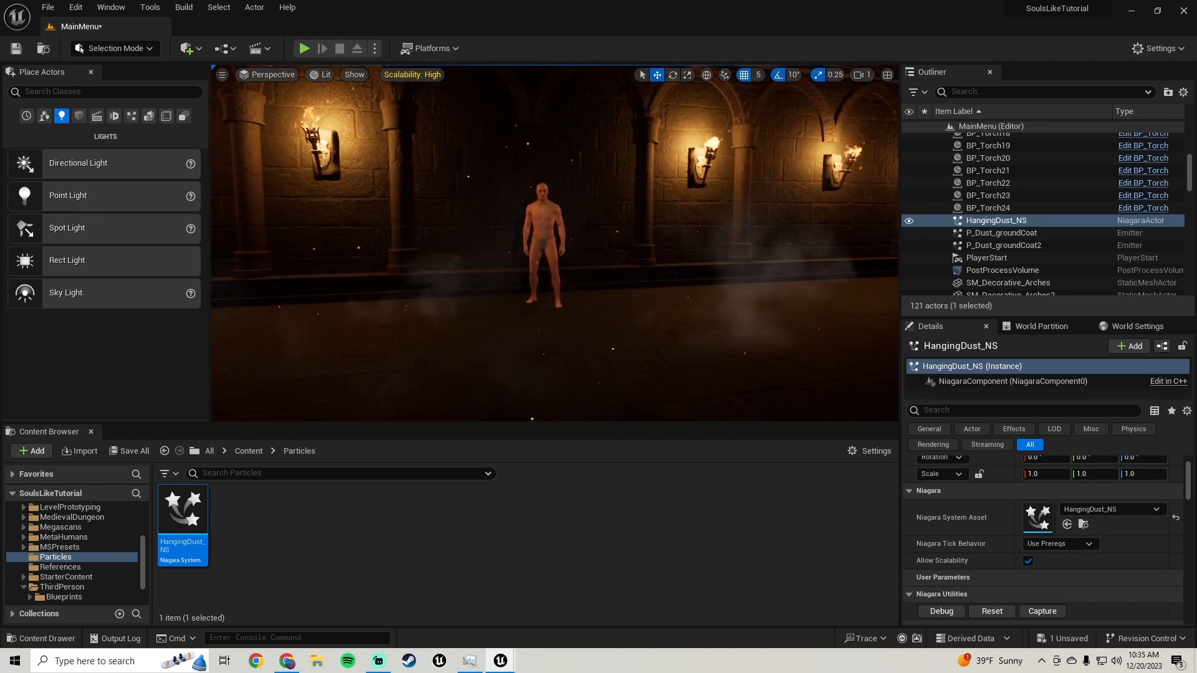
pyautogui.press('F11')
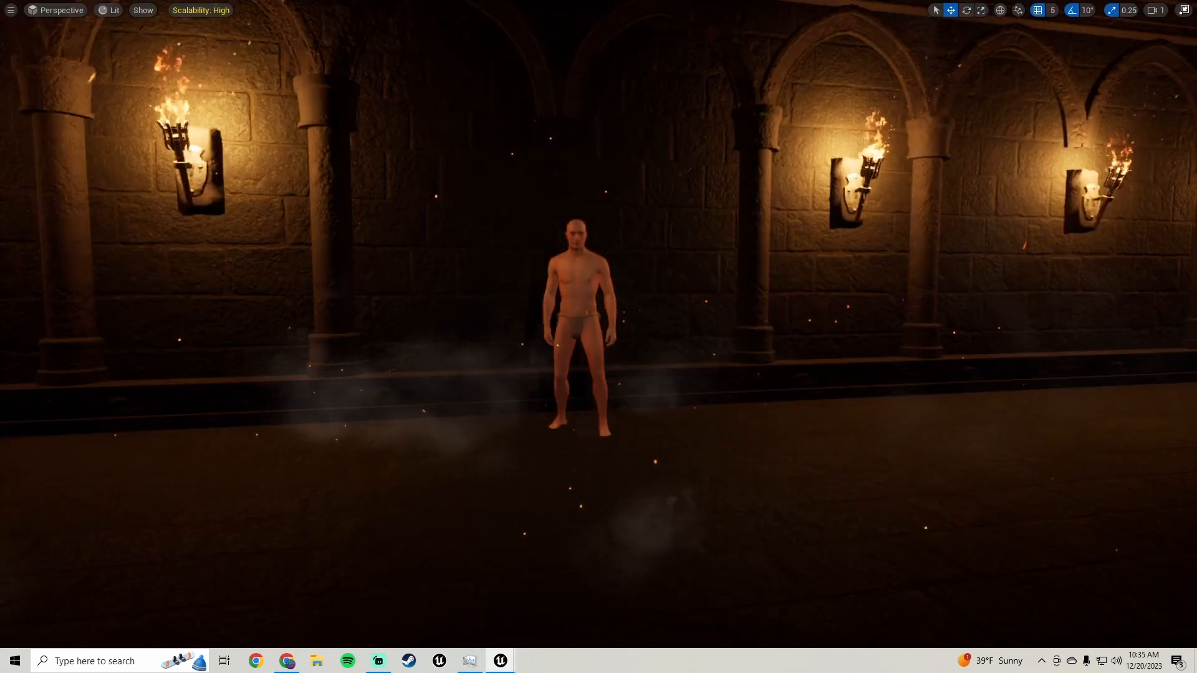
pyautogui.press('w')
pyautogui.moveTo(587, 227)
pyautogui.mouseDown(button='right')
pyautogui.moveTo(571, 227)
pyautogui.moveTo(589, 240)
pyautogui.mouseUp(button='right')
pyautogui.moveTo(599, 337); pyautogui.dragTo(588, 326, button='right')
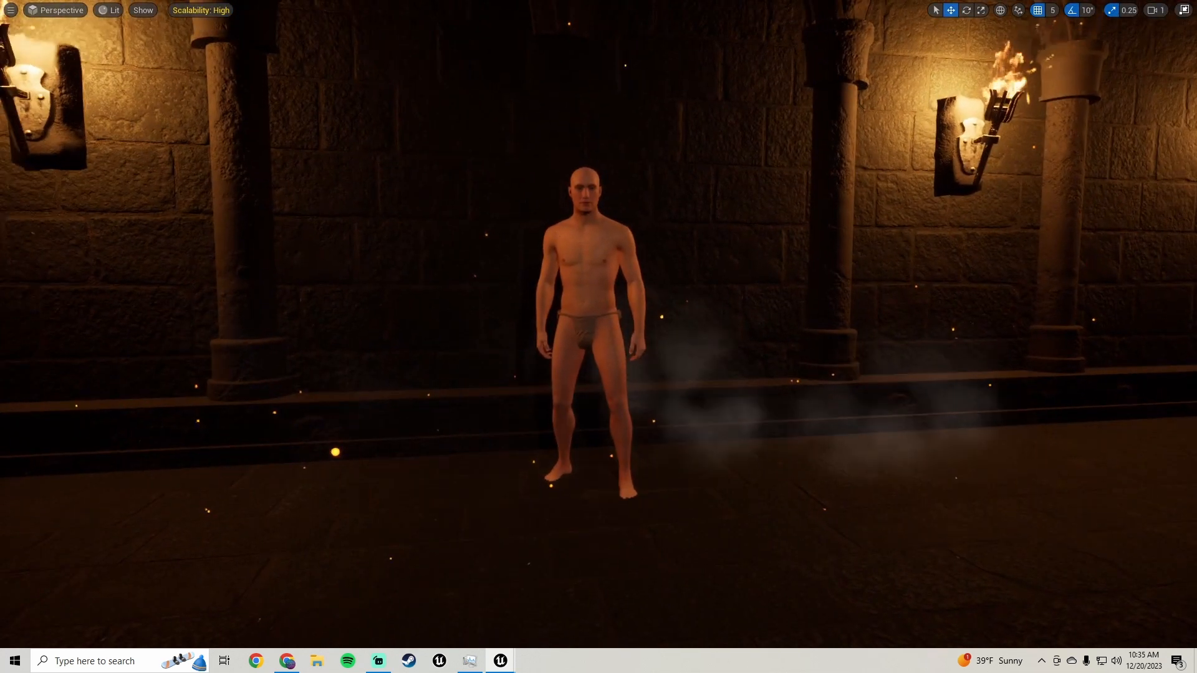